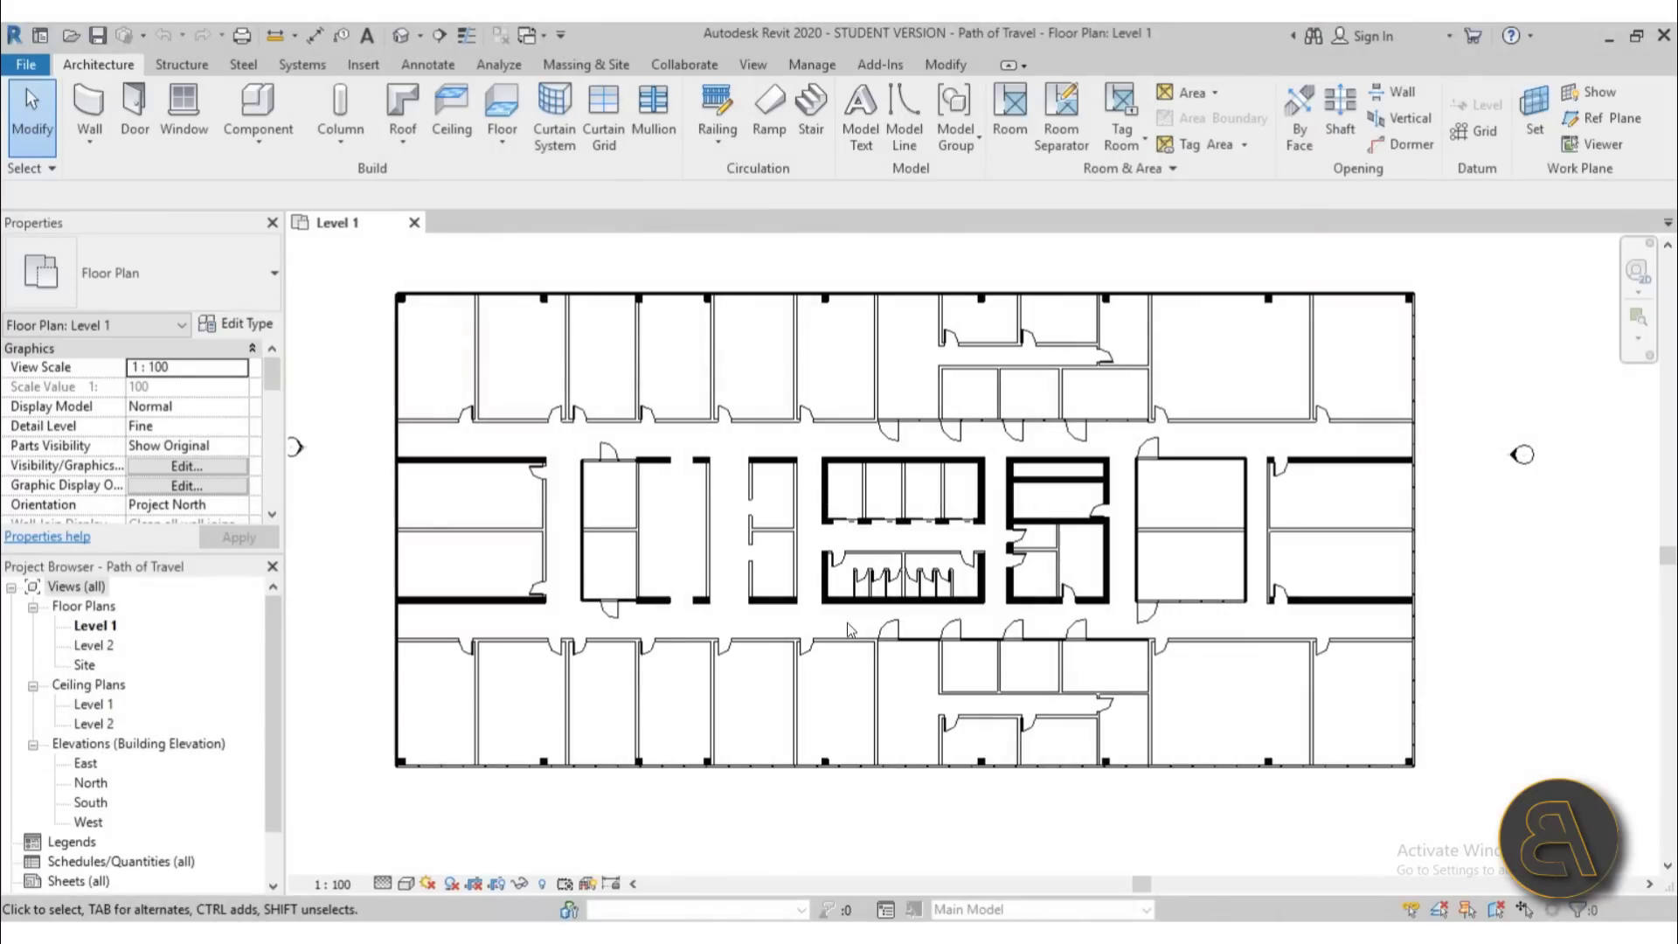
Nudge the Level 1 plan slightly left and up, then bring up the Analyze tools.
middle_click_drag(902, 815, 879, 814)
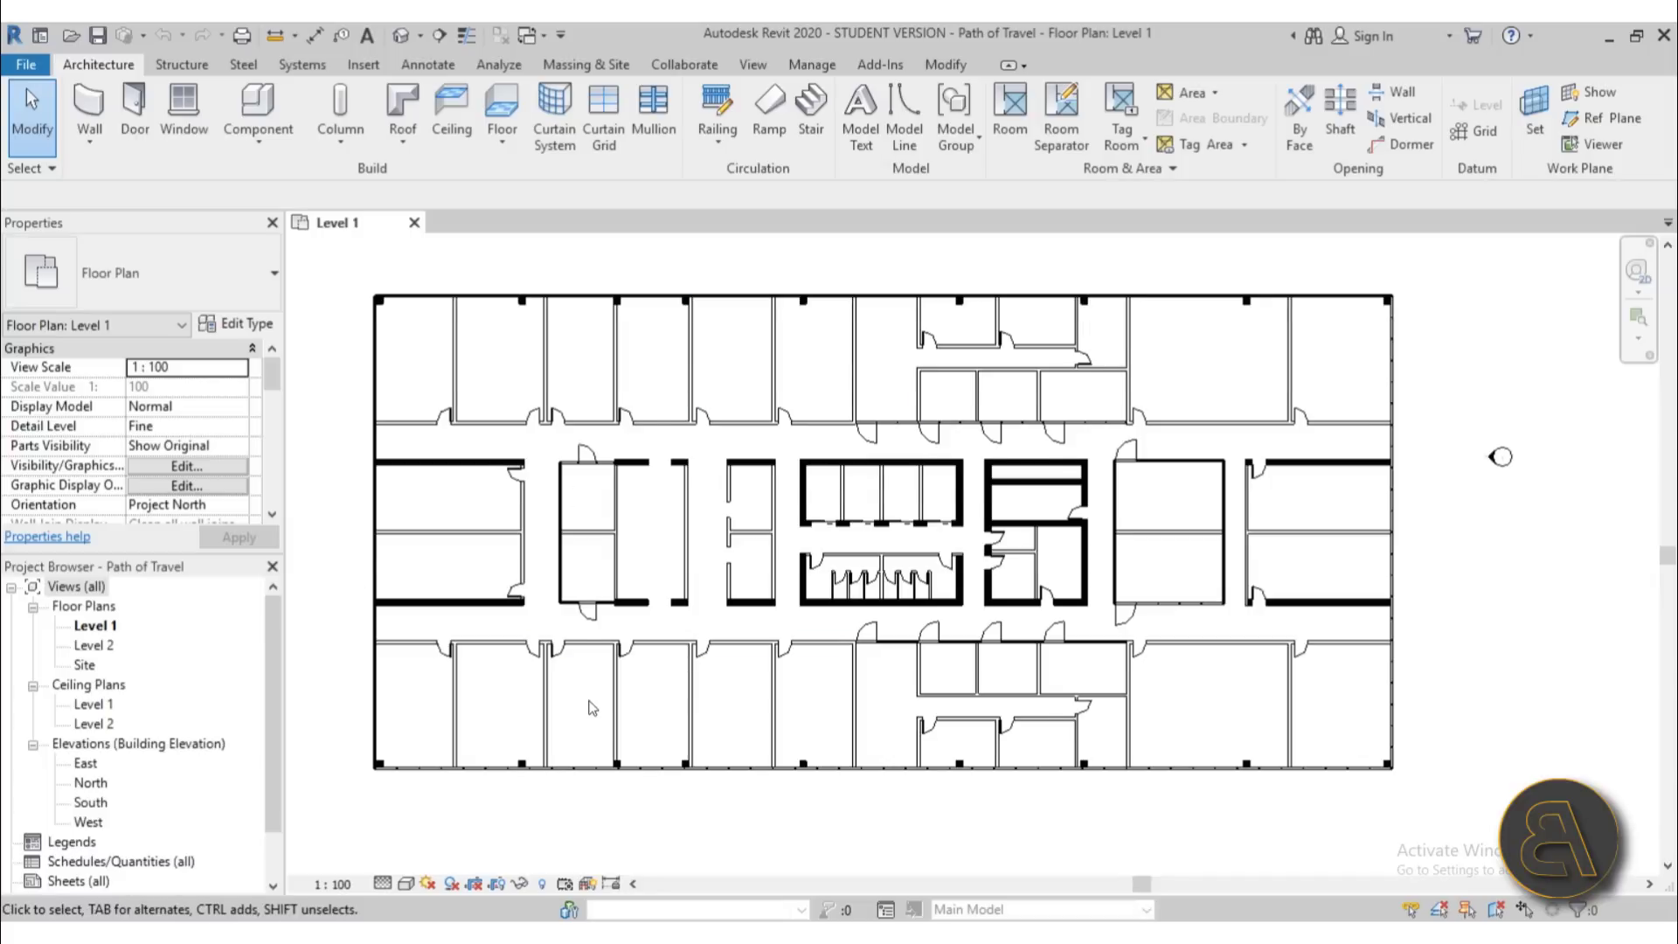
middle_click_drag(599, 716, 592, 719)
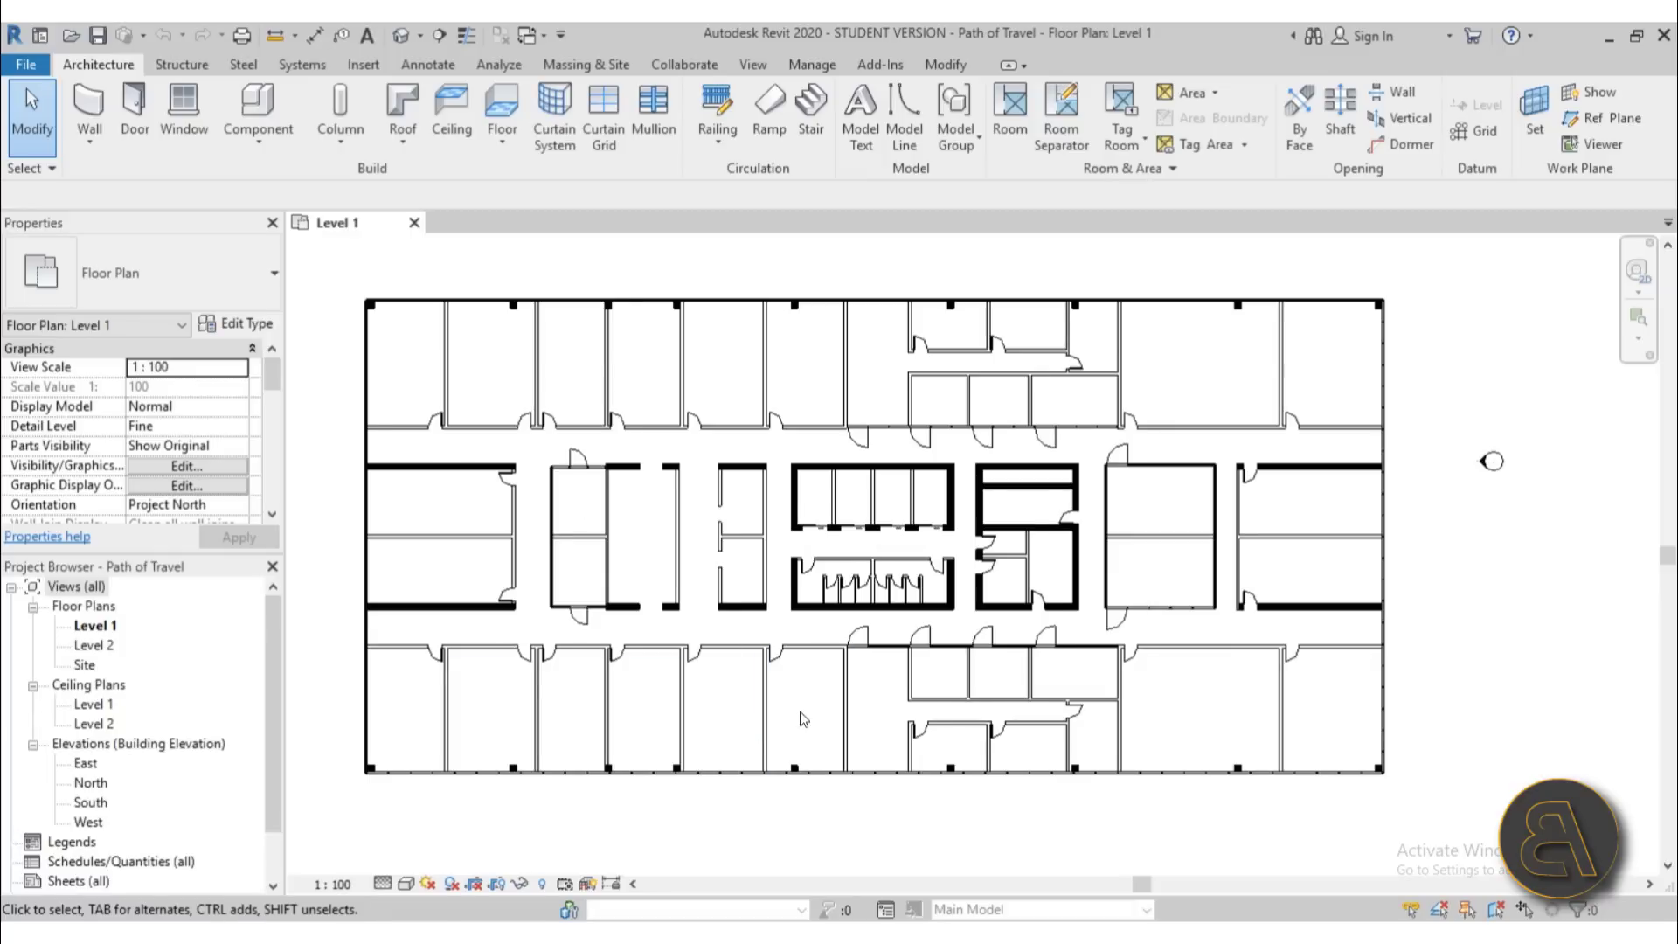
middle_click_drag(803, 718, 797, 721)
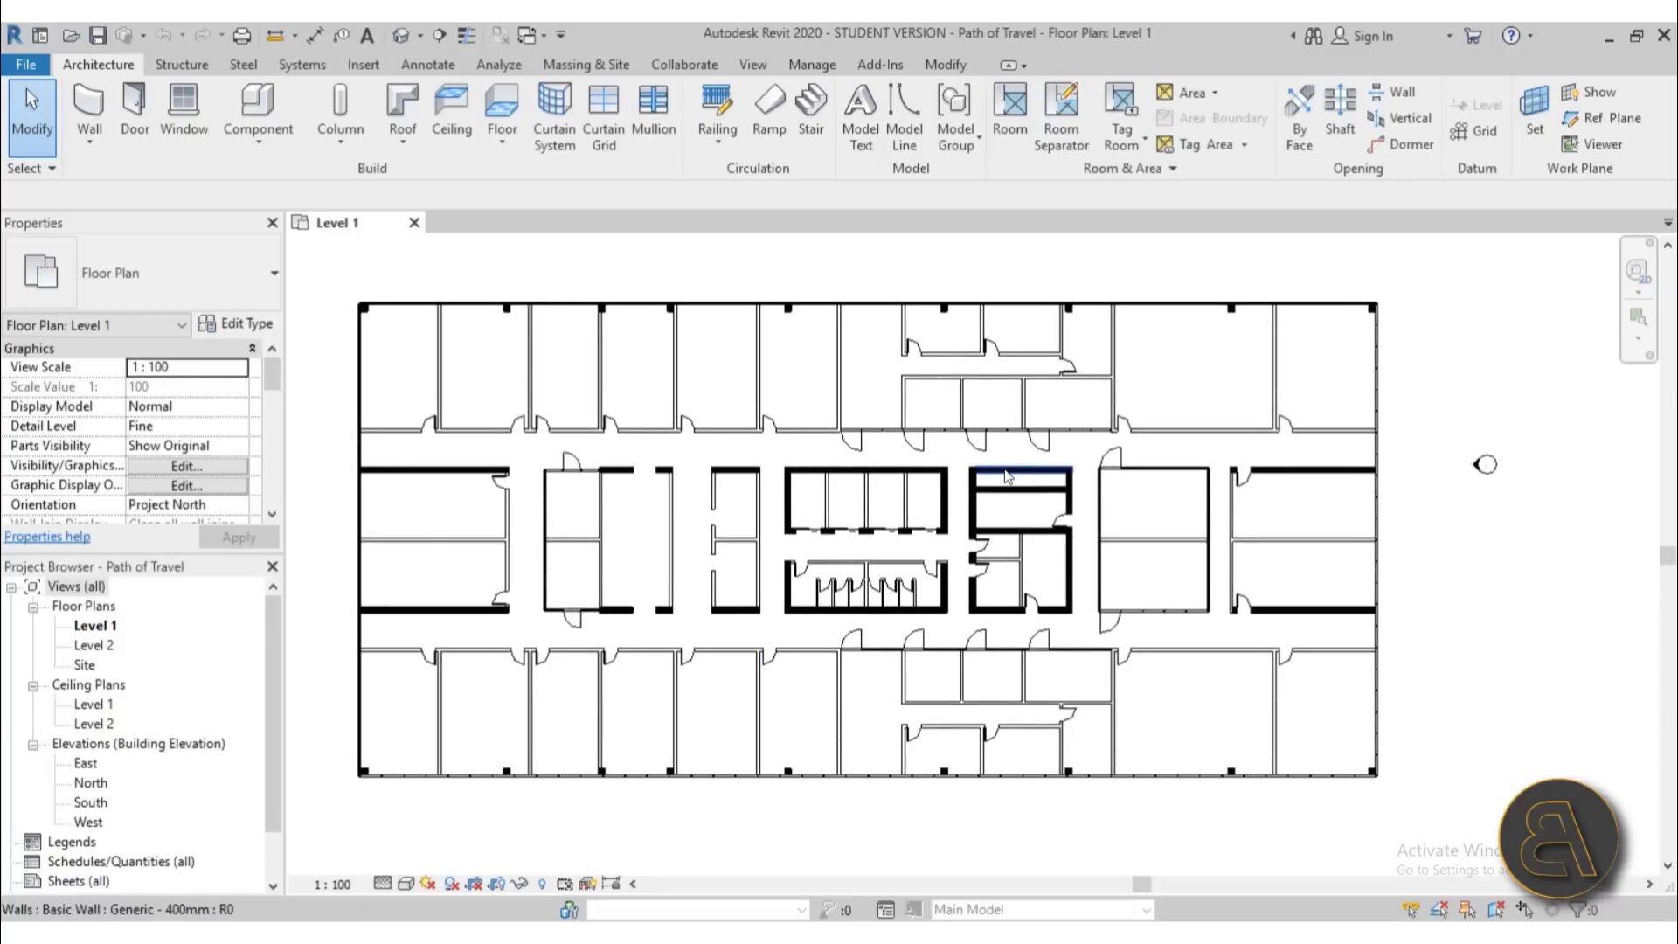
left_click(499, 66)
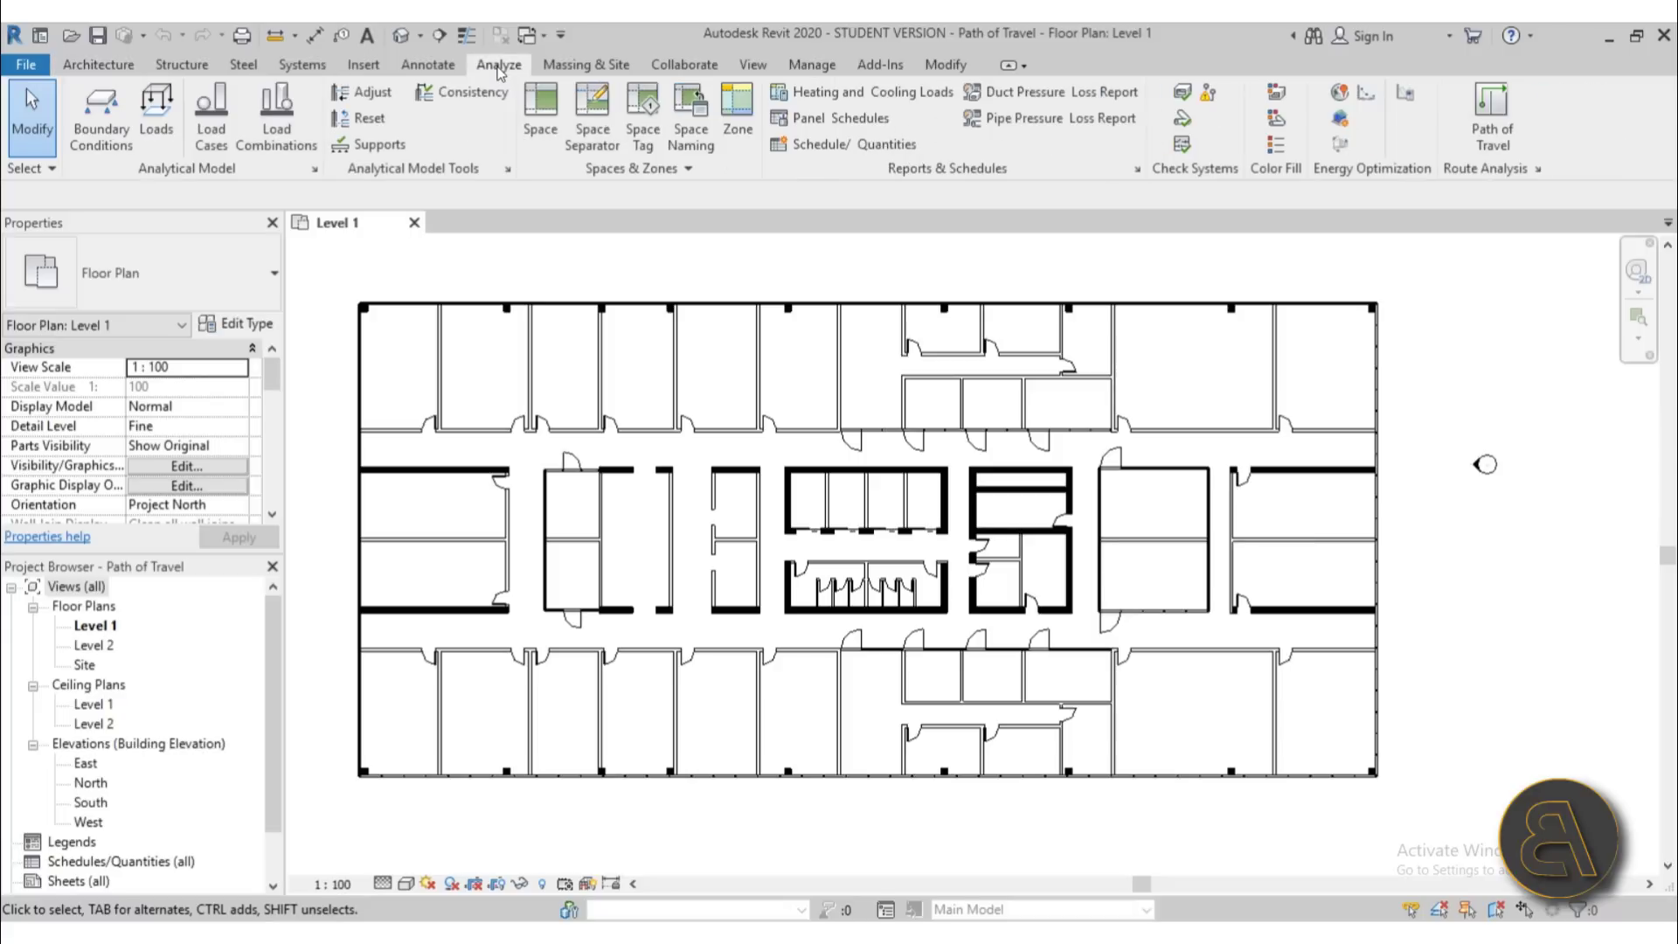
Place a path of travel from the top-left office to a point between the central restrooms.
left_click(1492, 133)
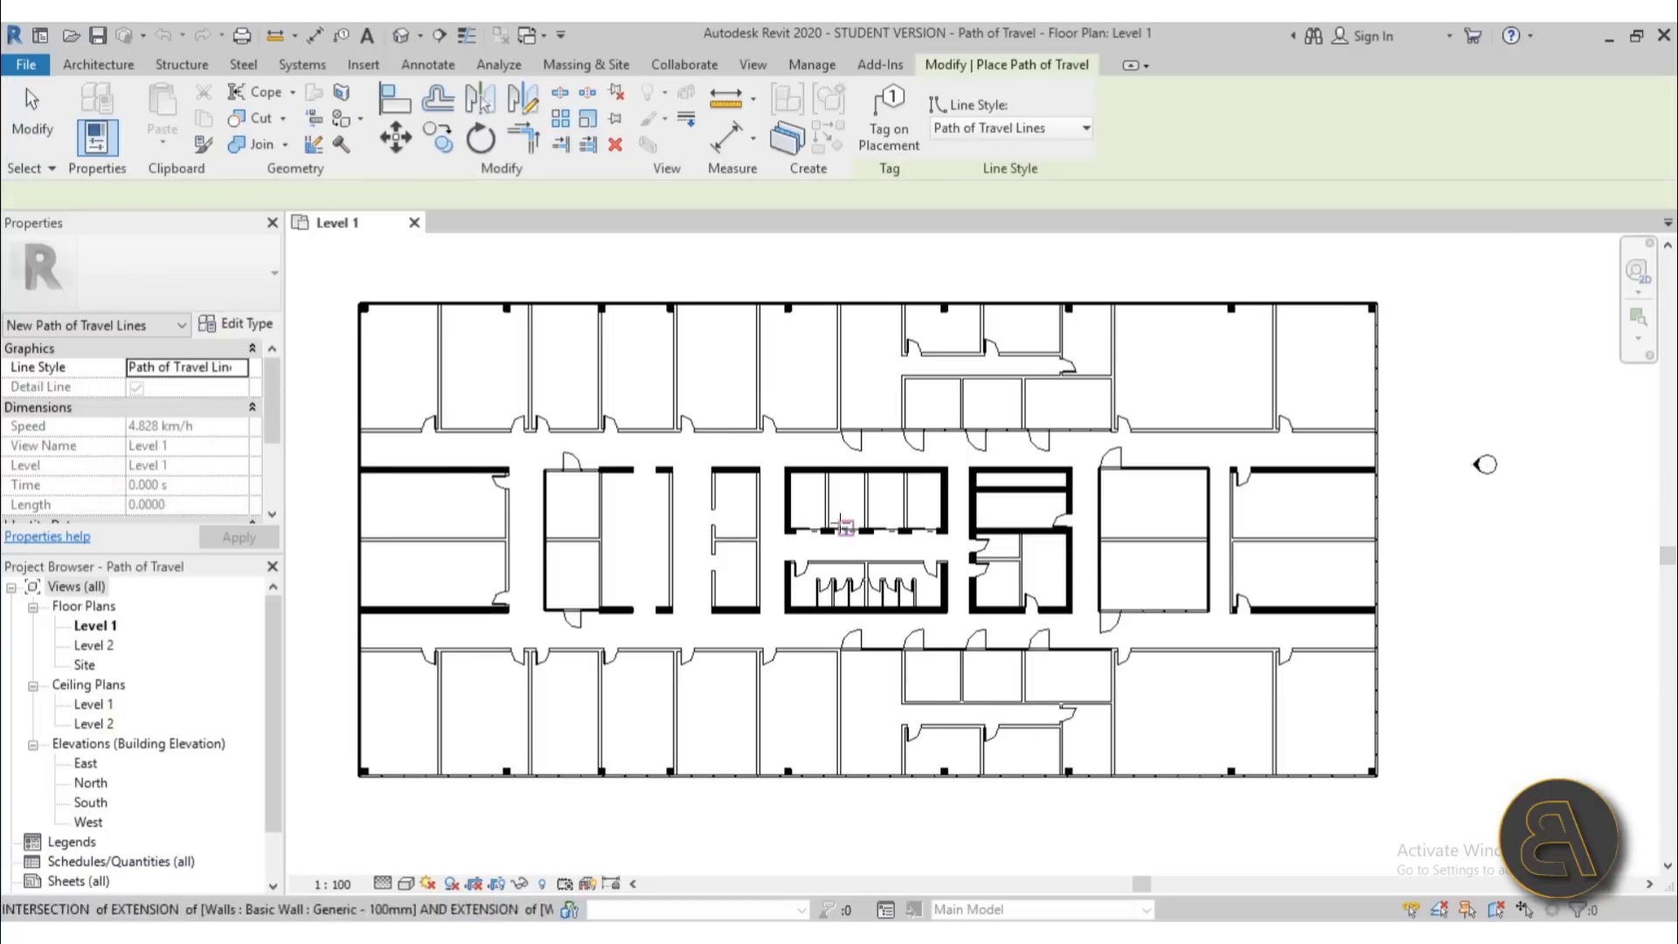
scroll(879, 557, "up", 4)
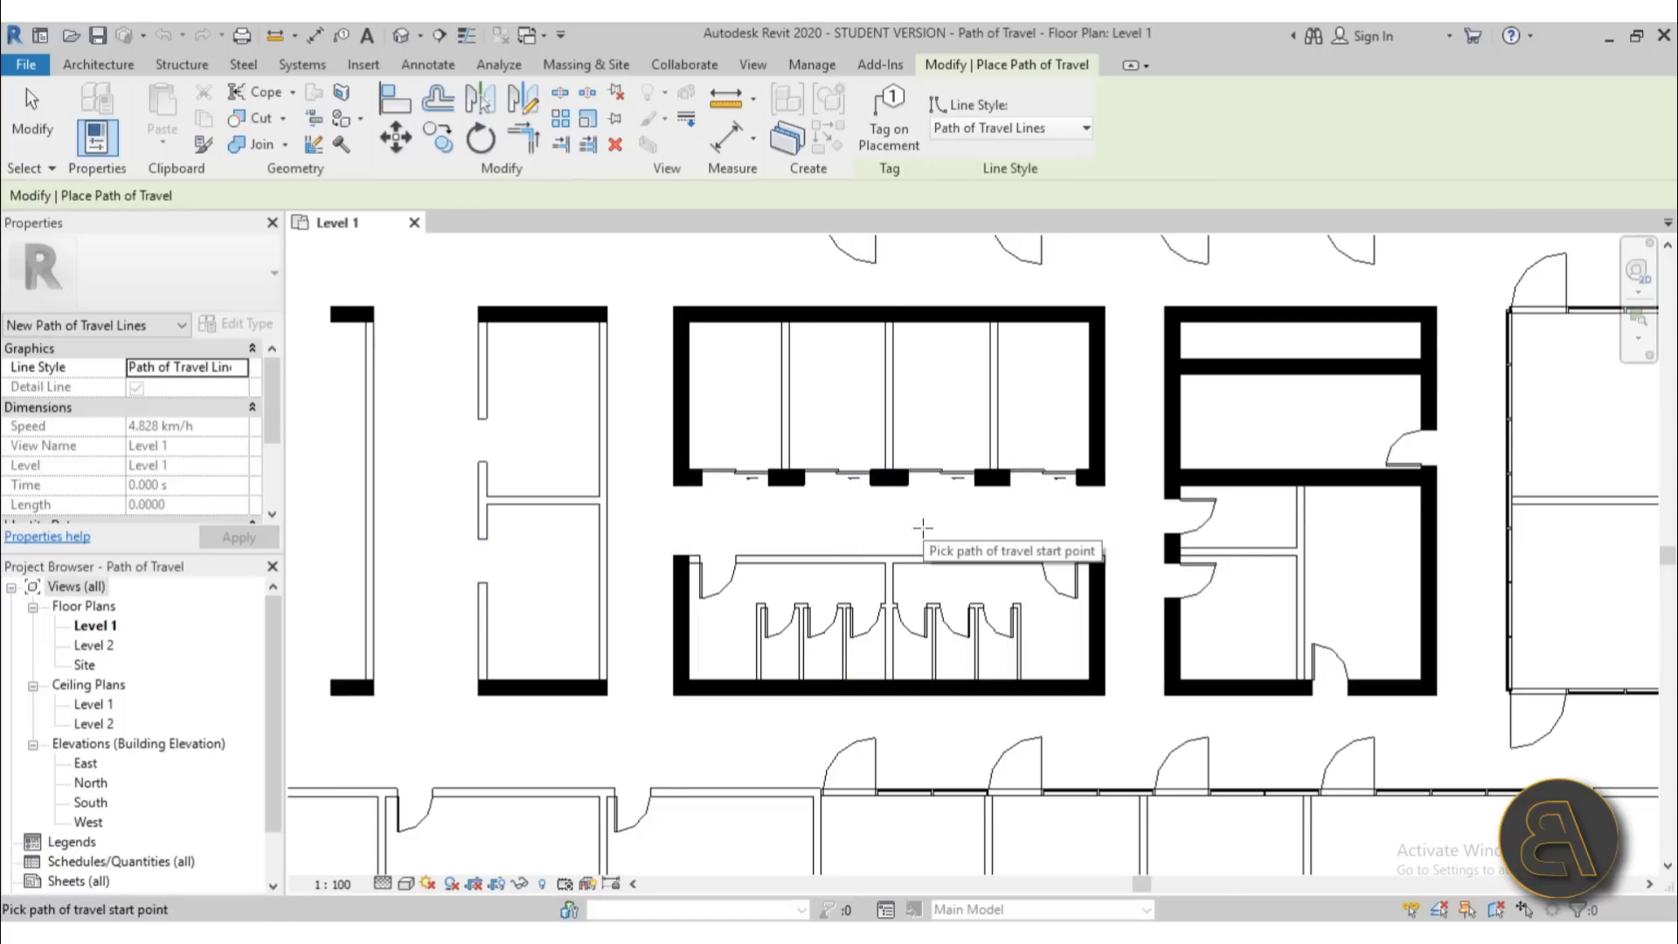
key("z")
key("f")
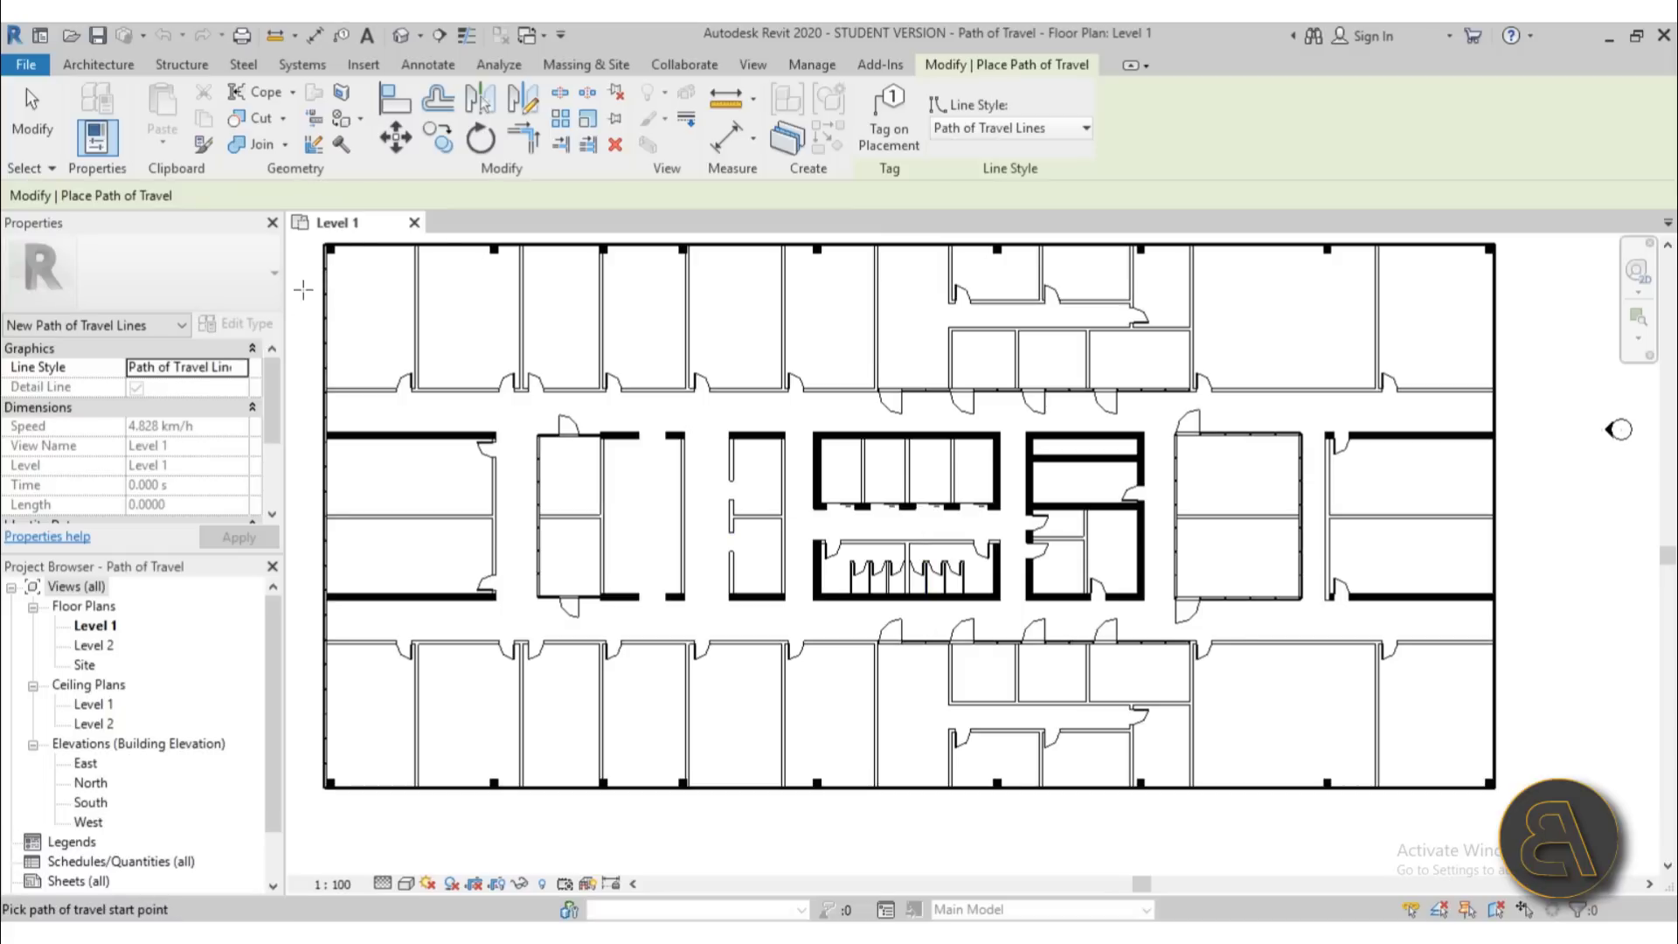
left_click(366, 308)
scroll(903, 524, "up", 3)
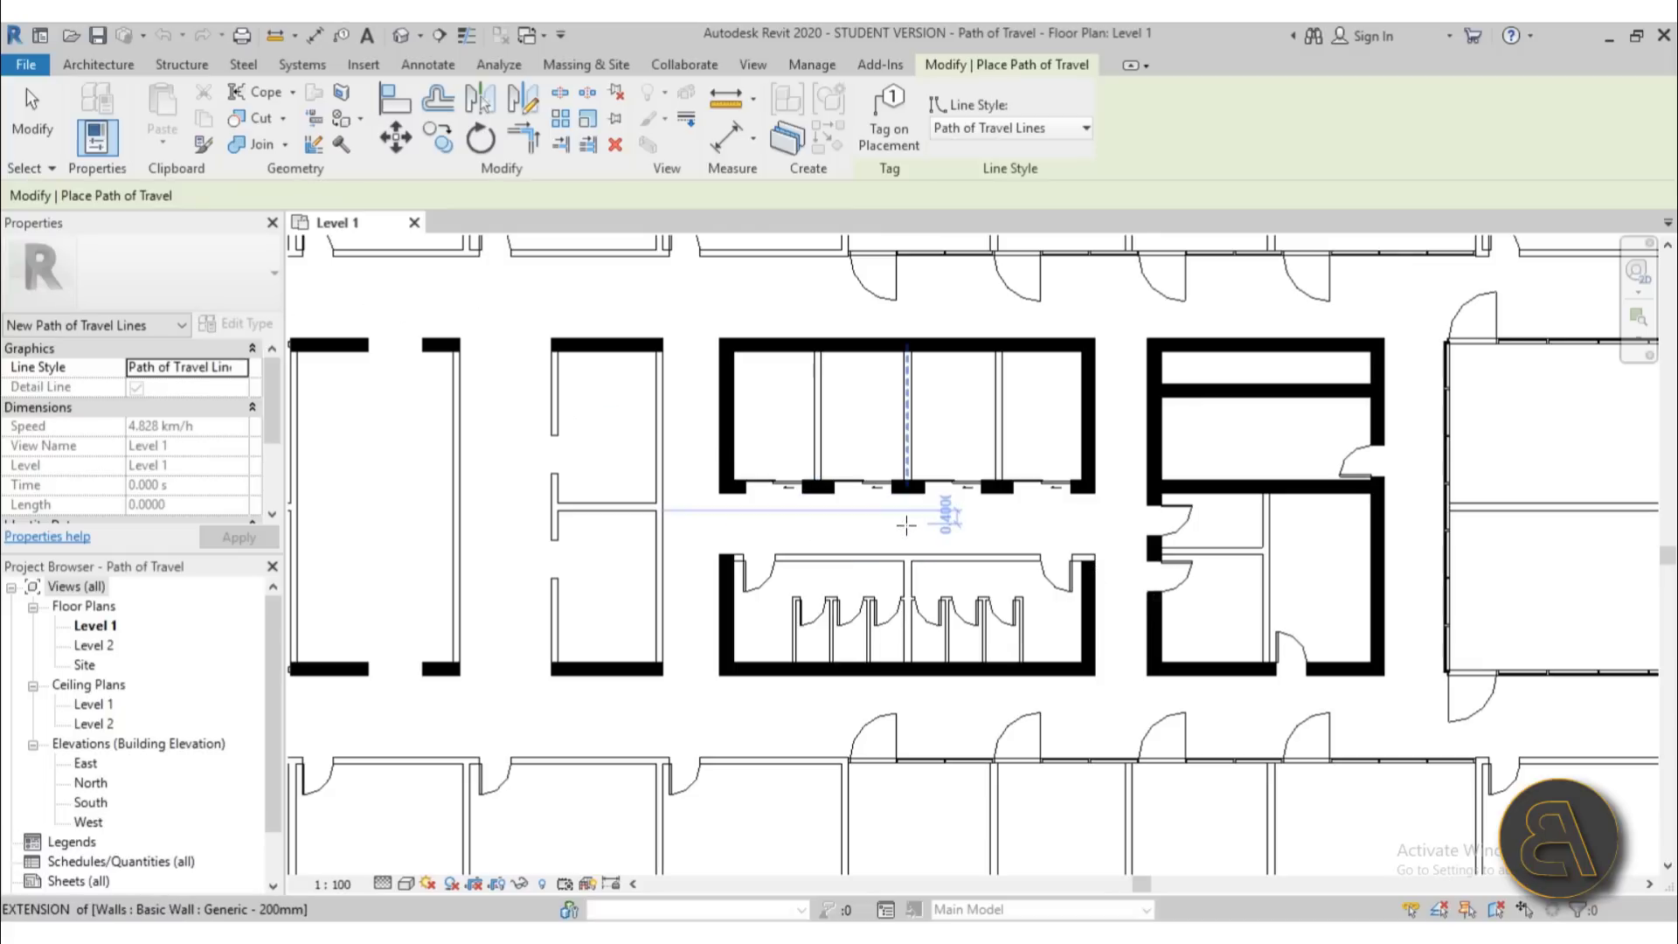
left_click(901, 522)
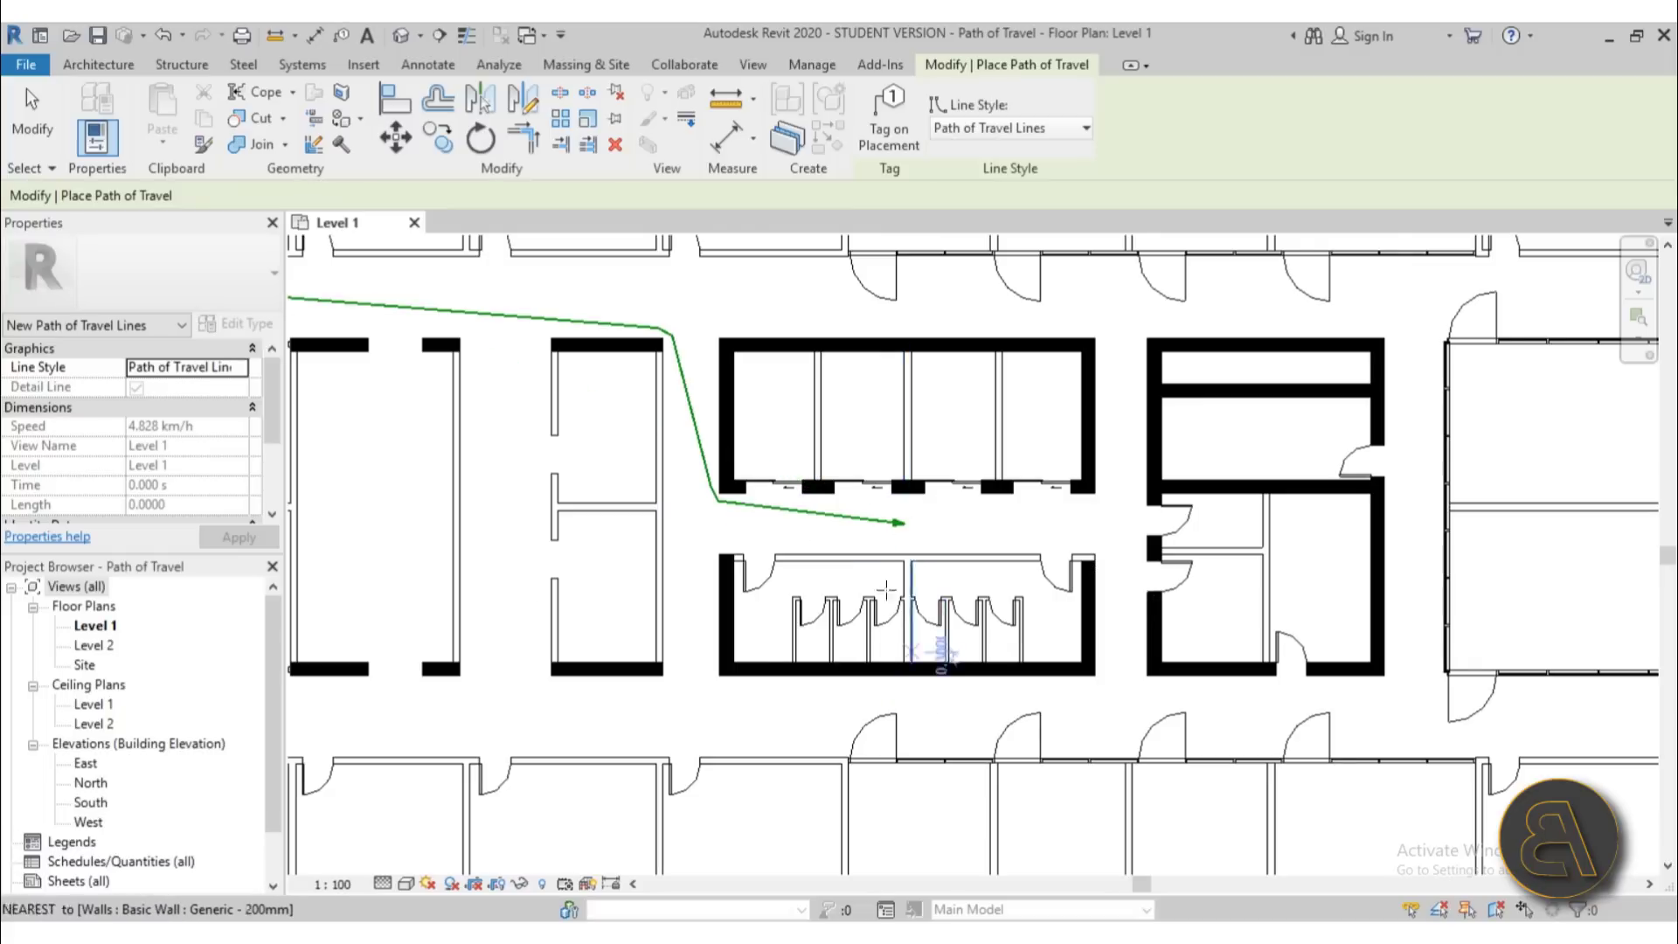
Add a second path from the upper-right office to the same restroom end point.
key("z")
key("f")
scroll(488, 400, "up", 4)
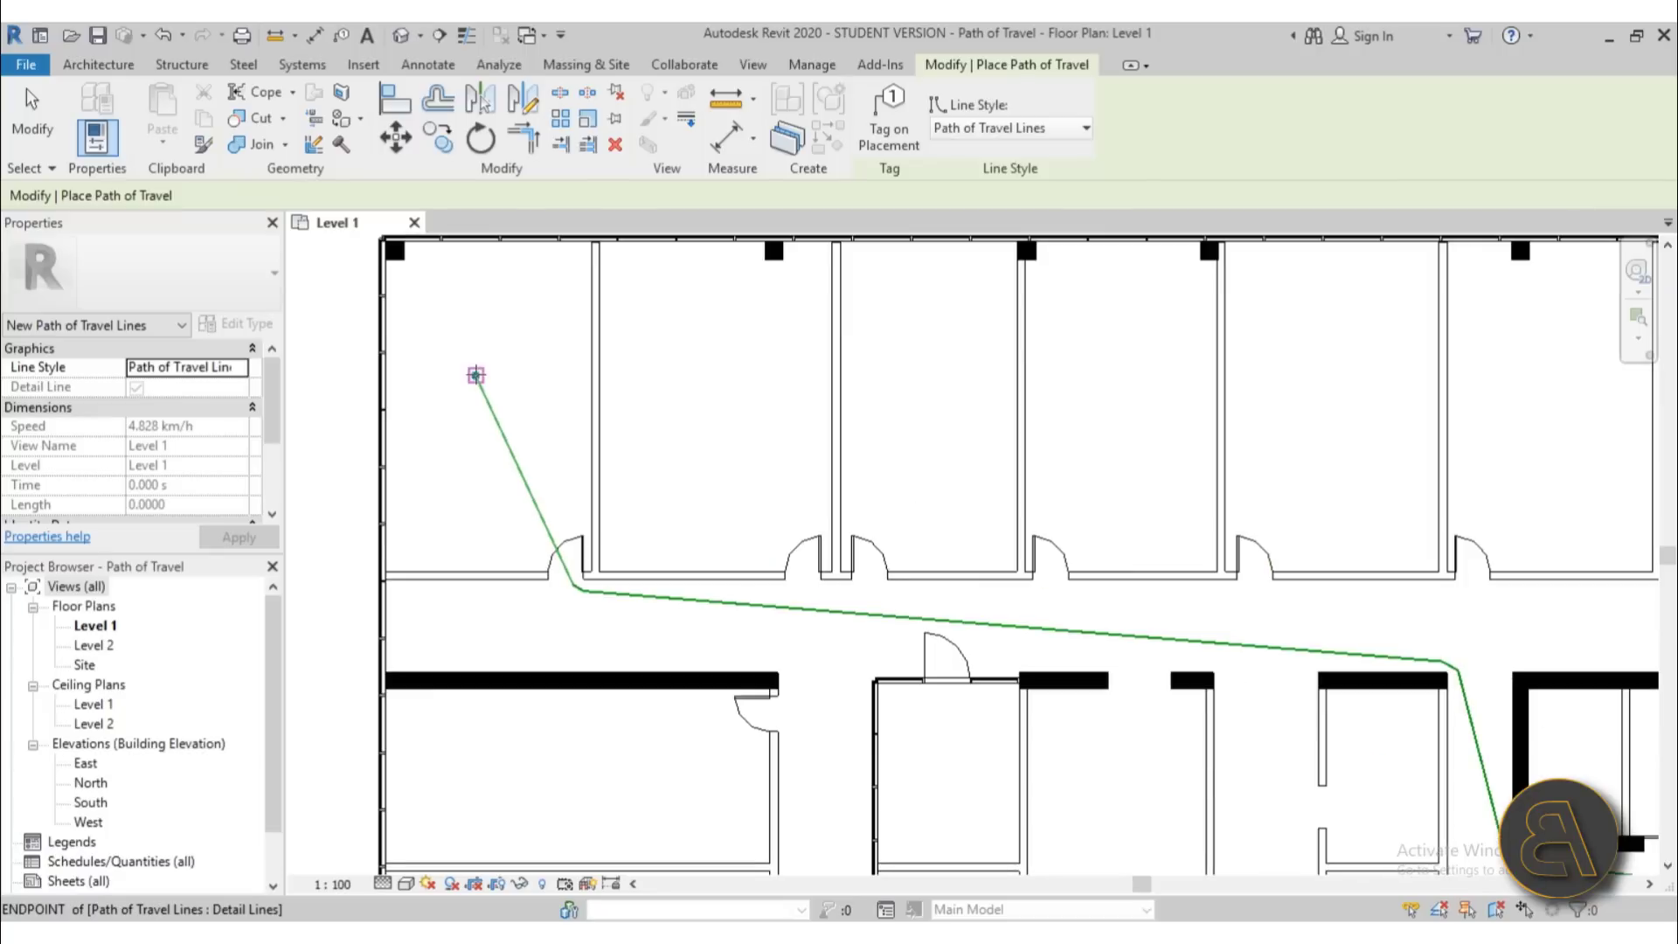
scroll(476, 374, "down", 4)
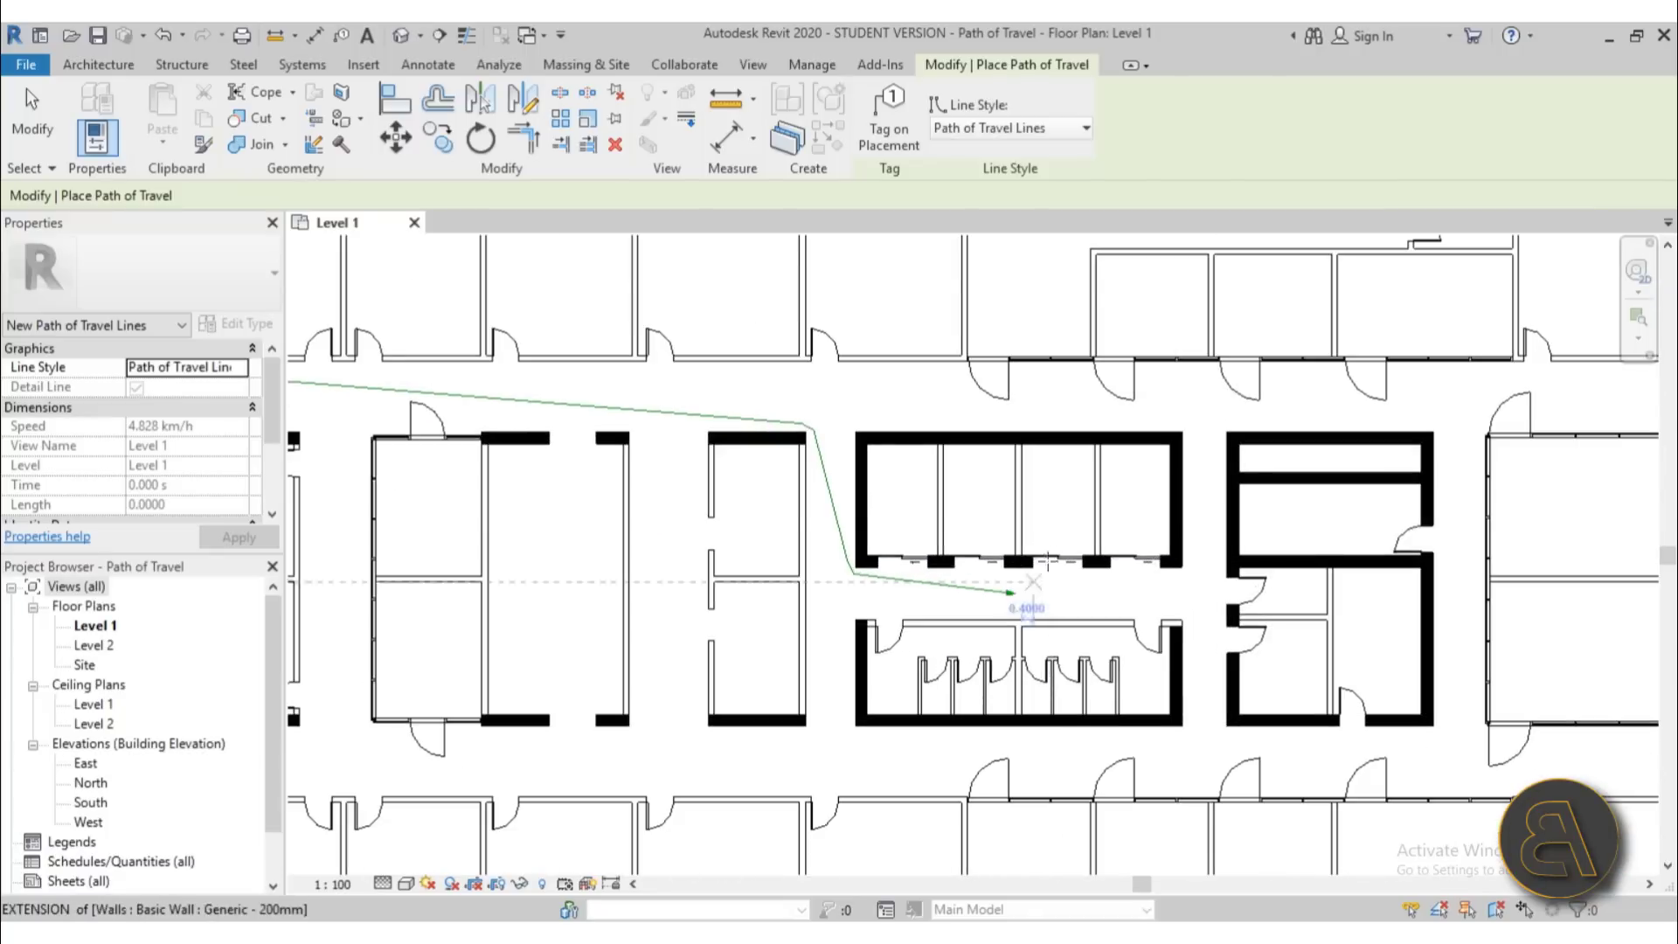
scroll(1010, 598, "up", 2)
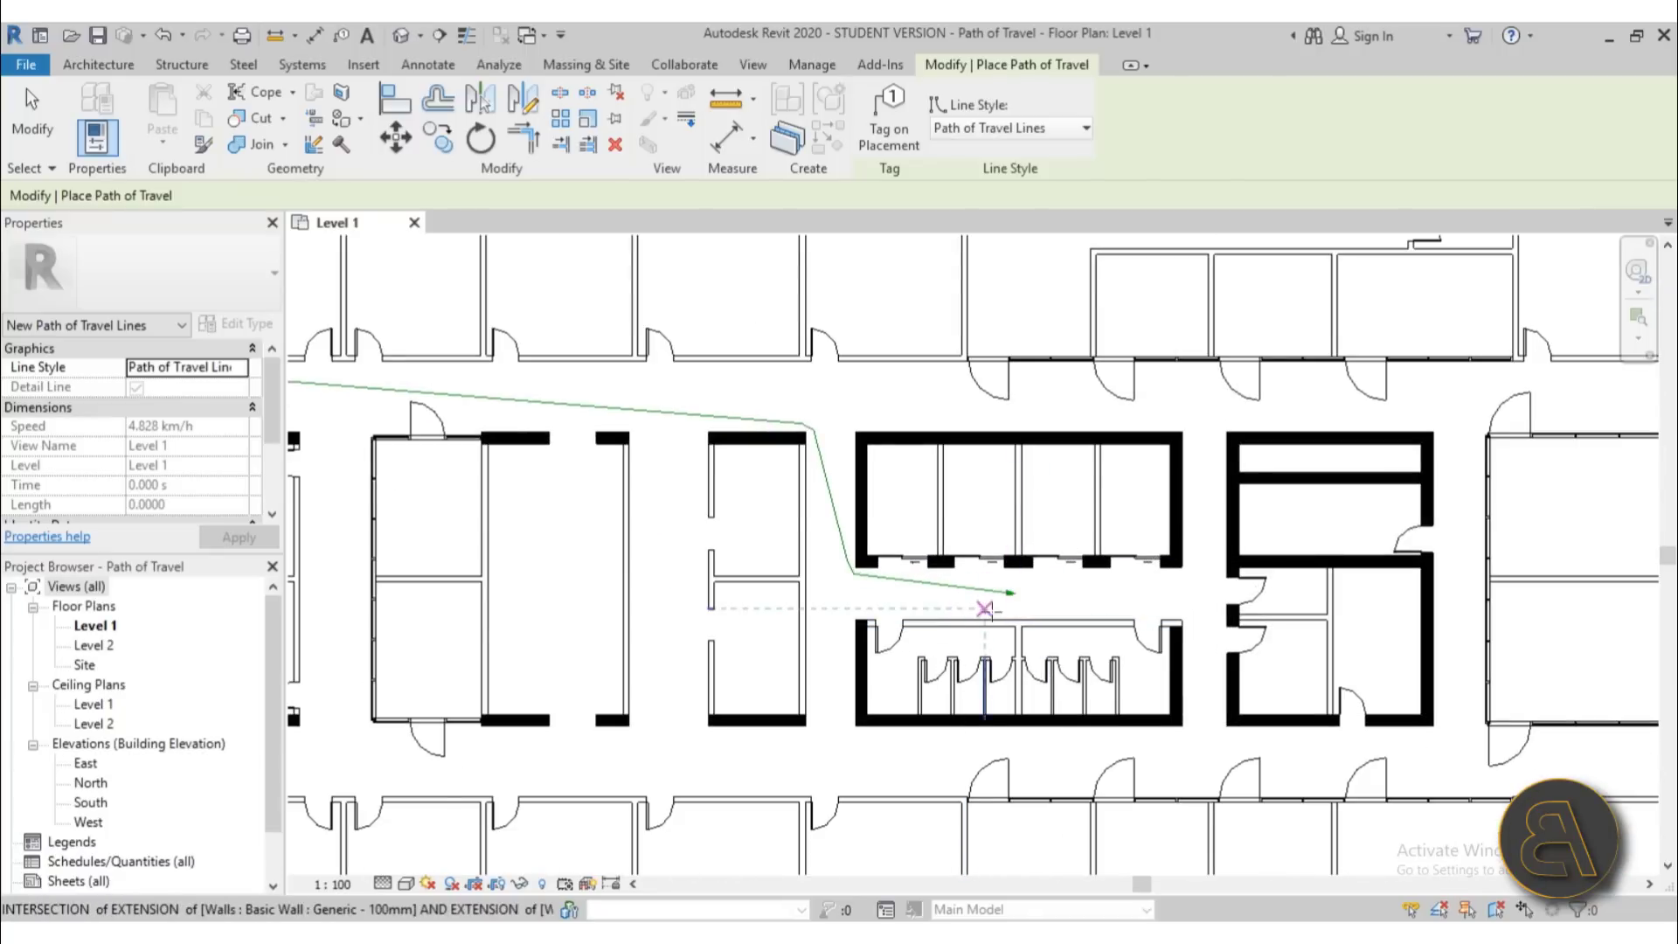
scroll(890, 549, "down", 2)
scroll(680, 735, "down", 2)
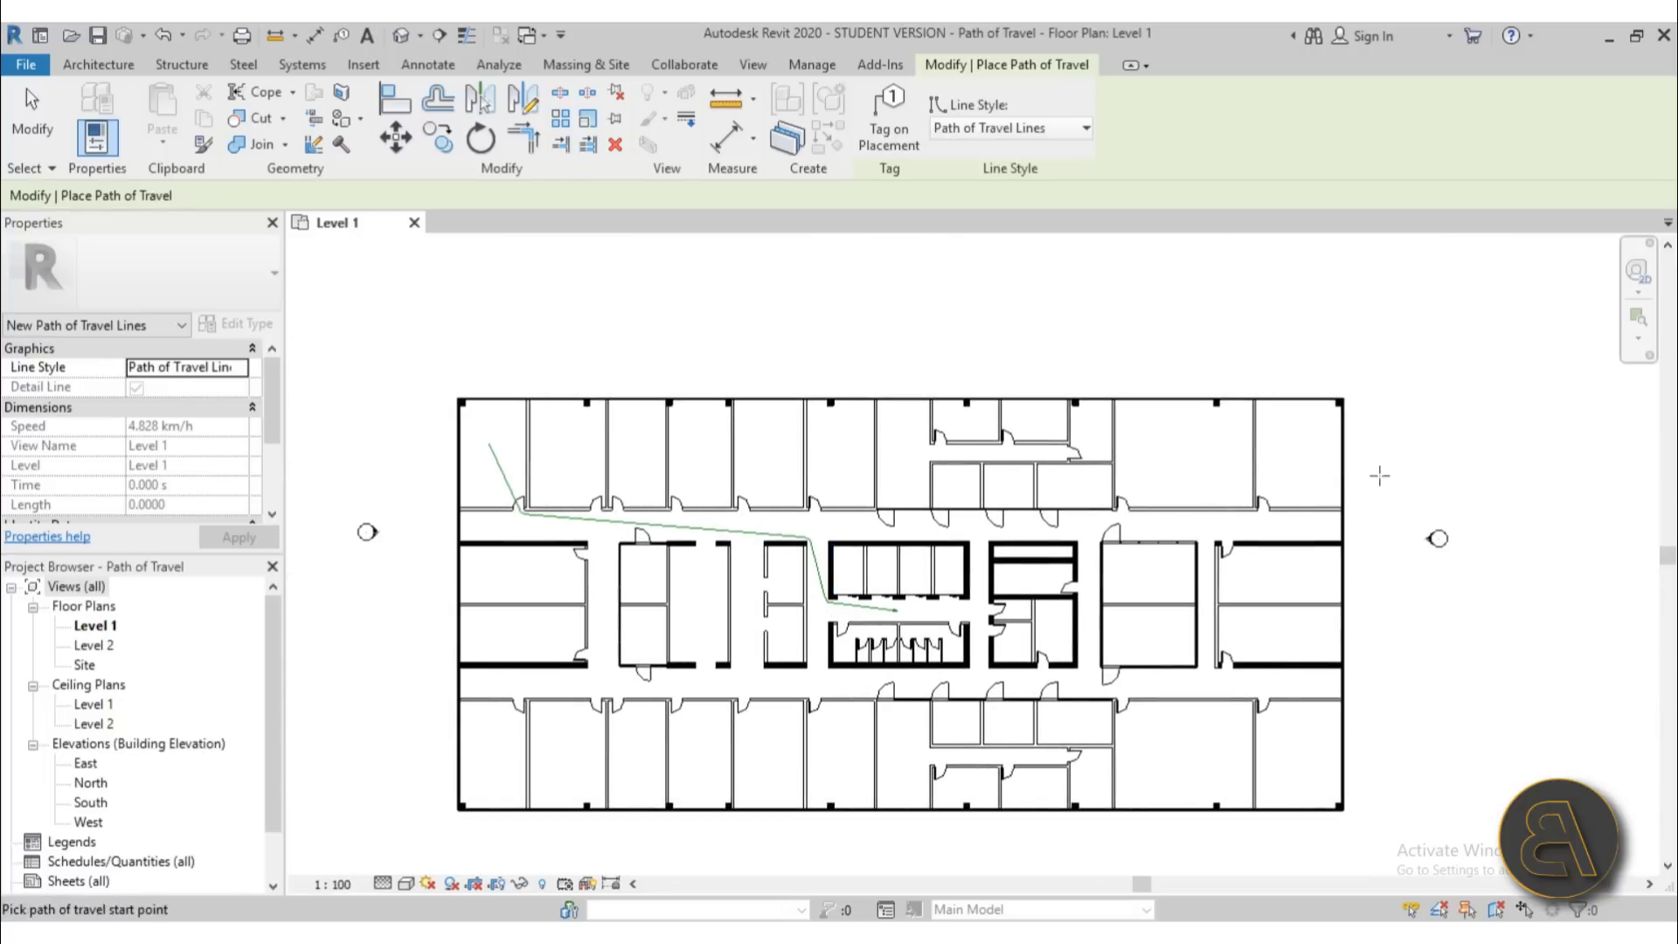
left_click(1300, 446)
scroll(897, 609, "up", 2)
left_click(896, 610)
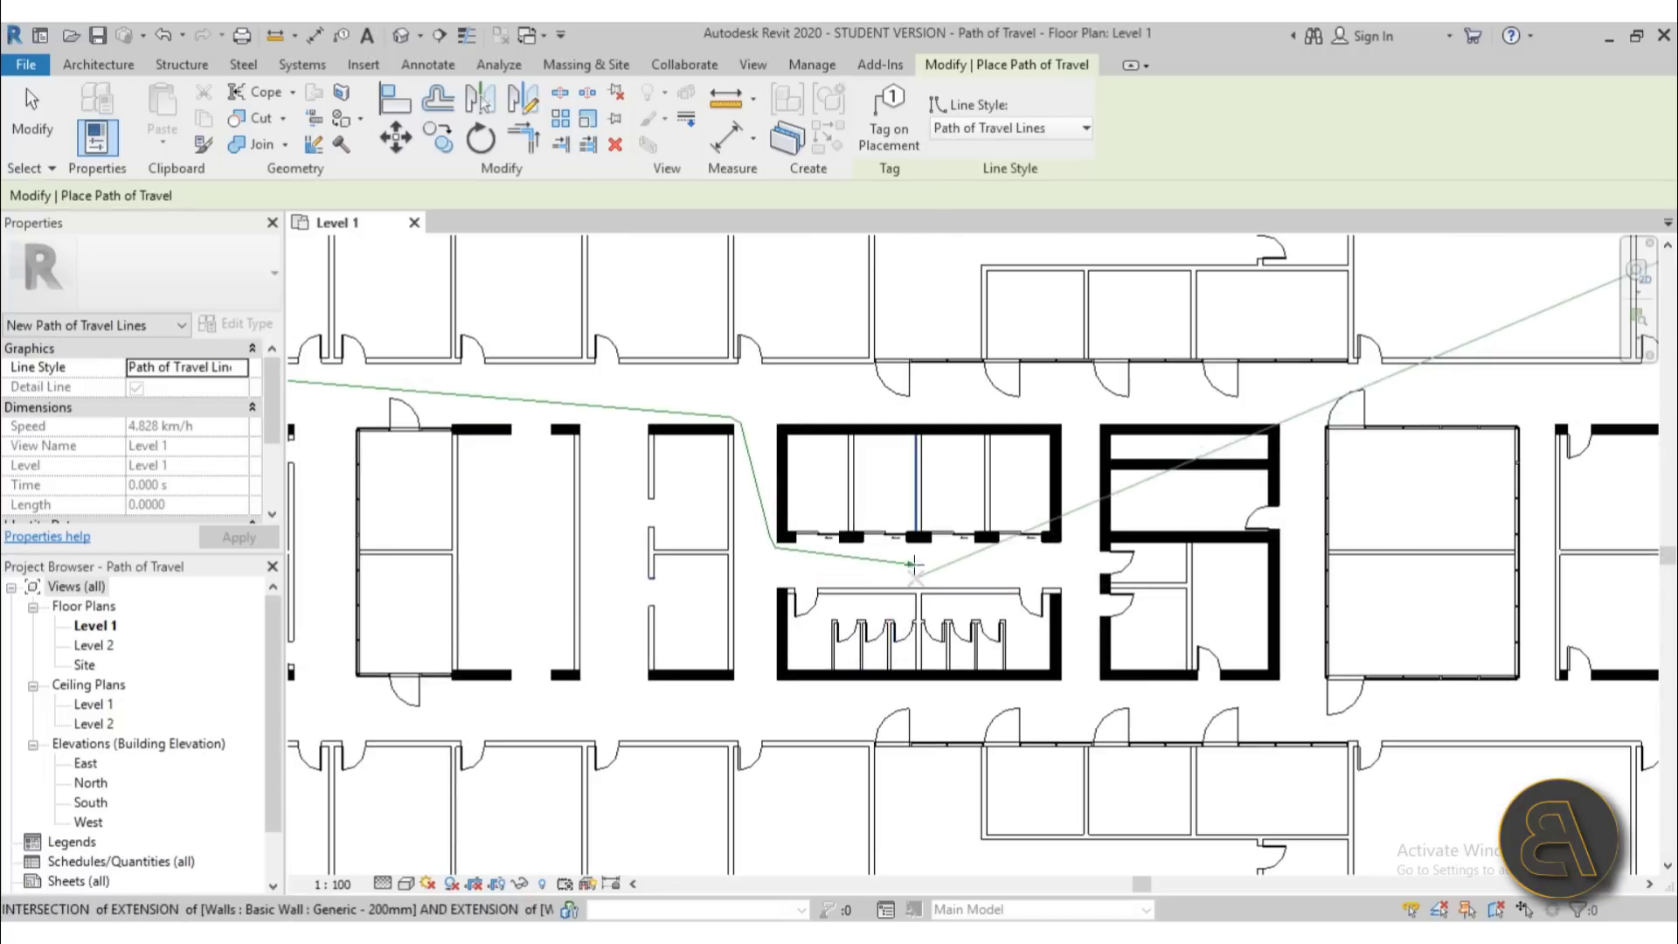
scroll(567, 732, "down", 3)
Add paths from the lower-left office, left room and a lower-right room to the restroom point.
scroll(567, 732, "up", 1)
left_click(629, 692)
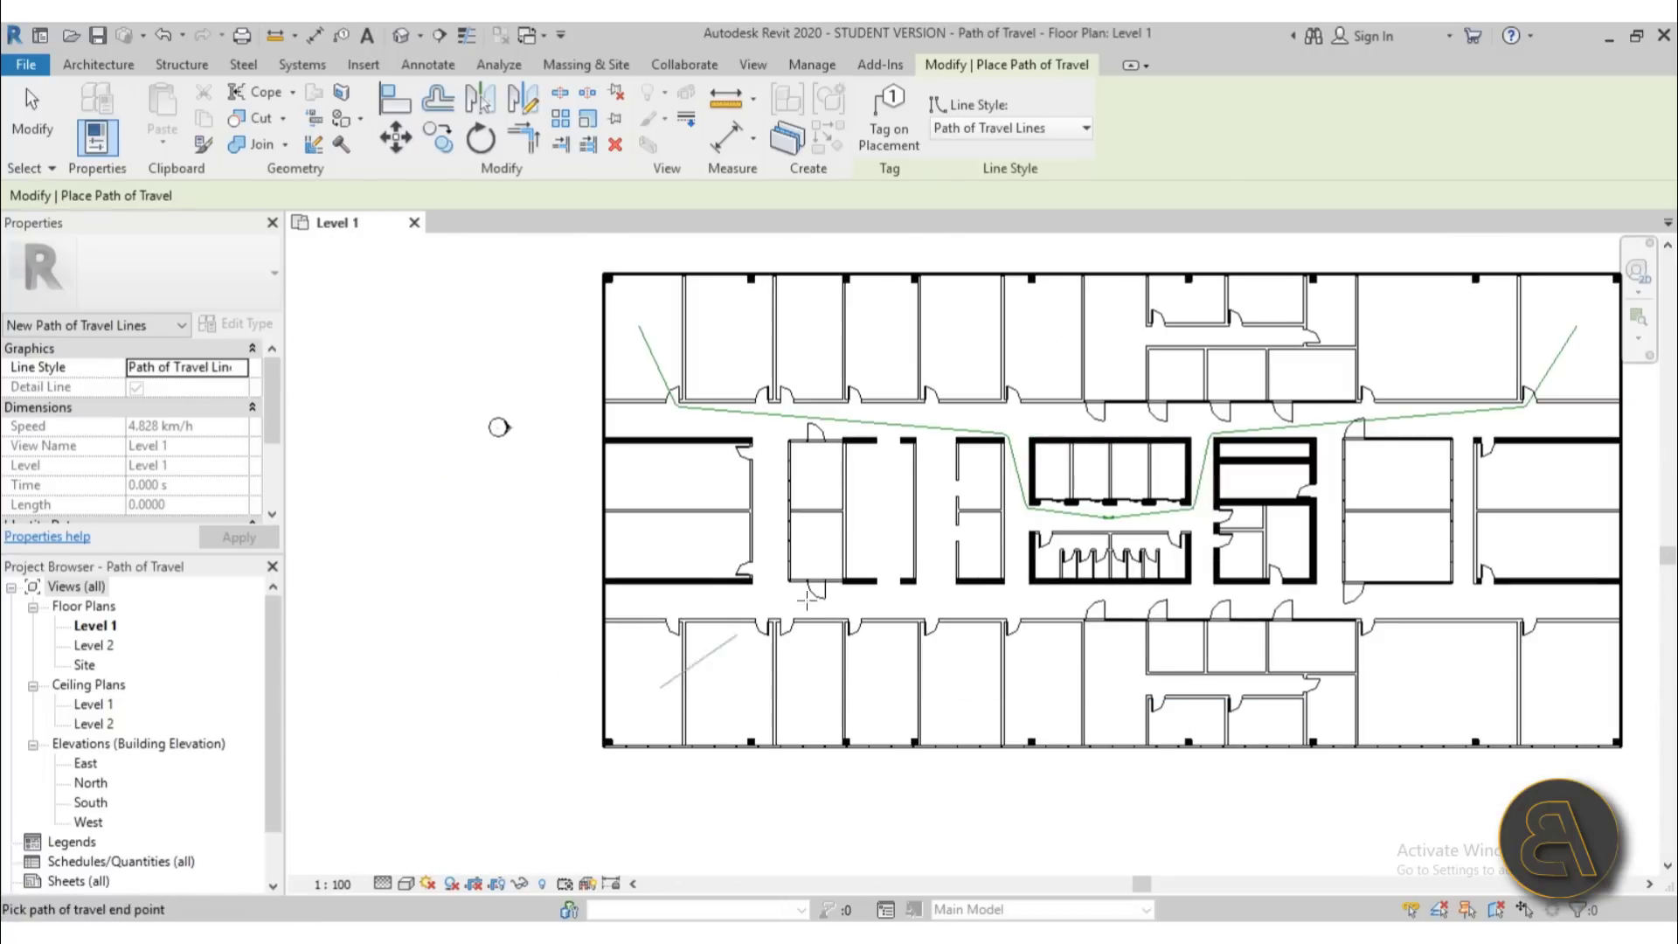
left_click(1110, 517)
left_click(652, 551)
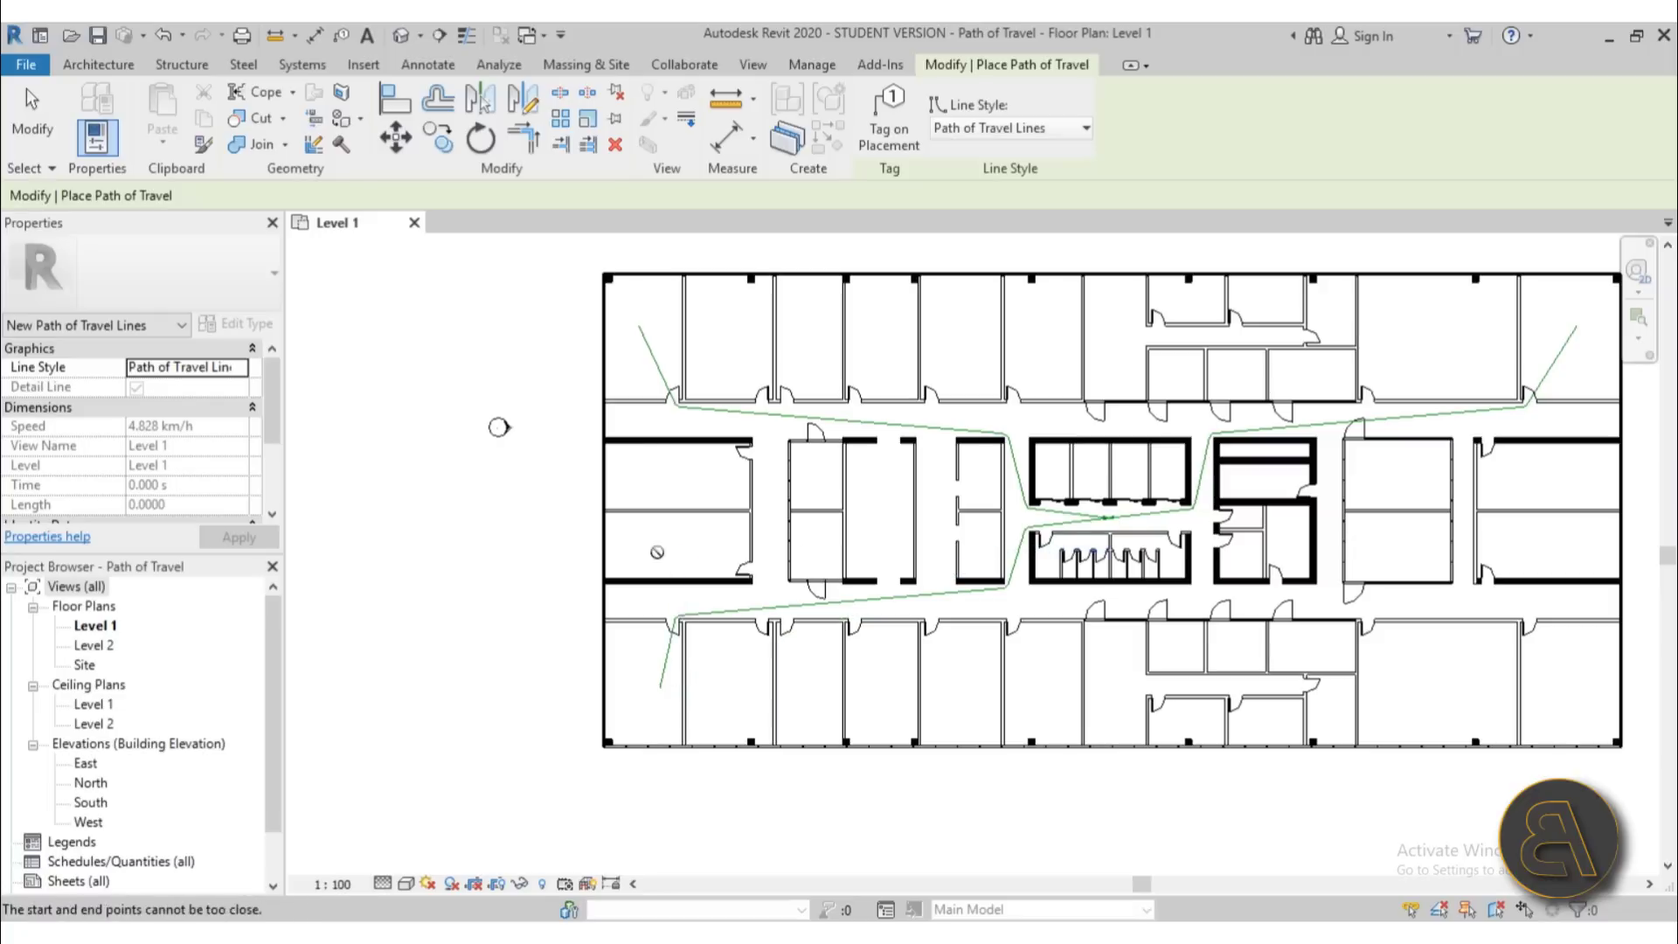
left_click(1110, 520)
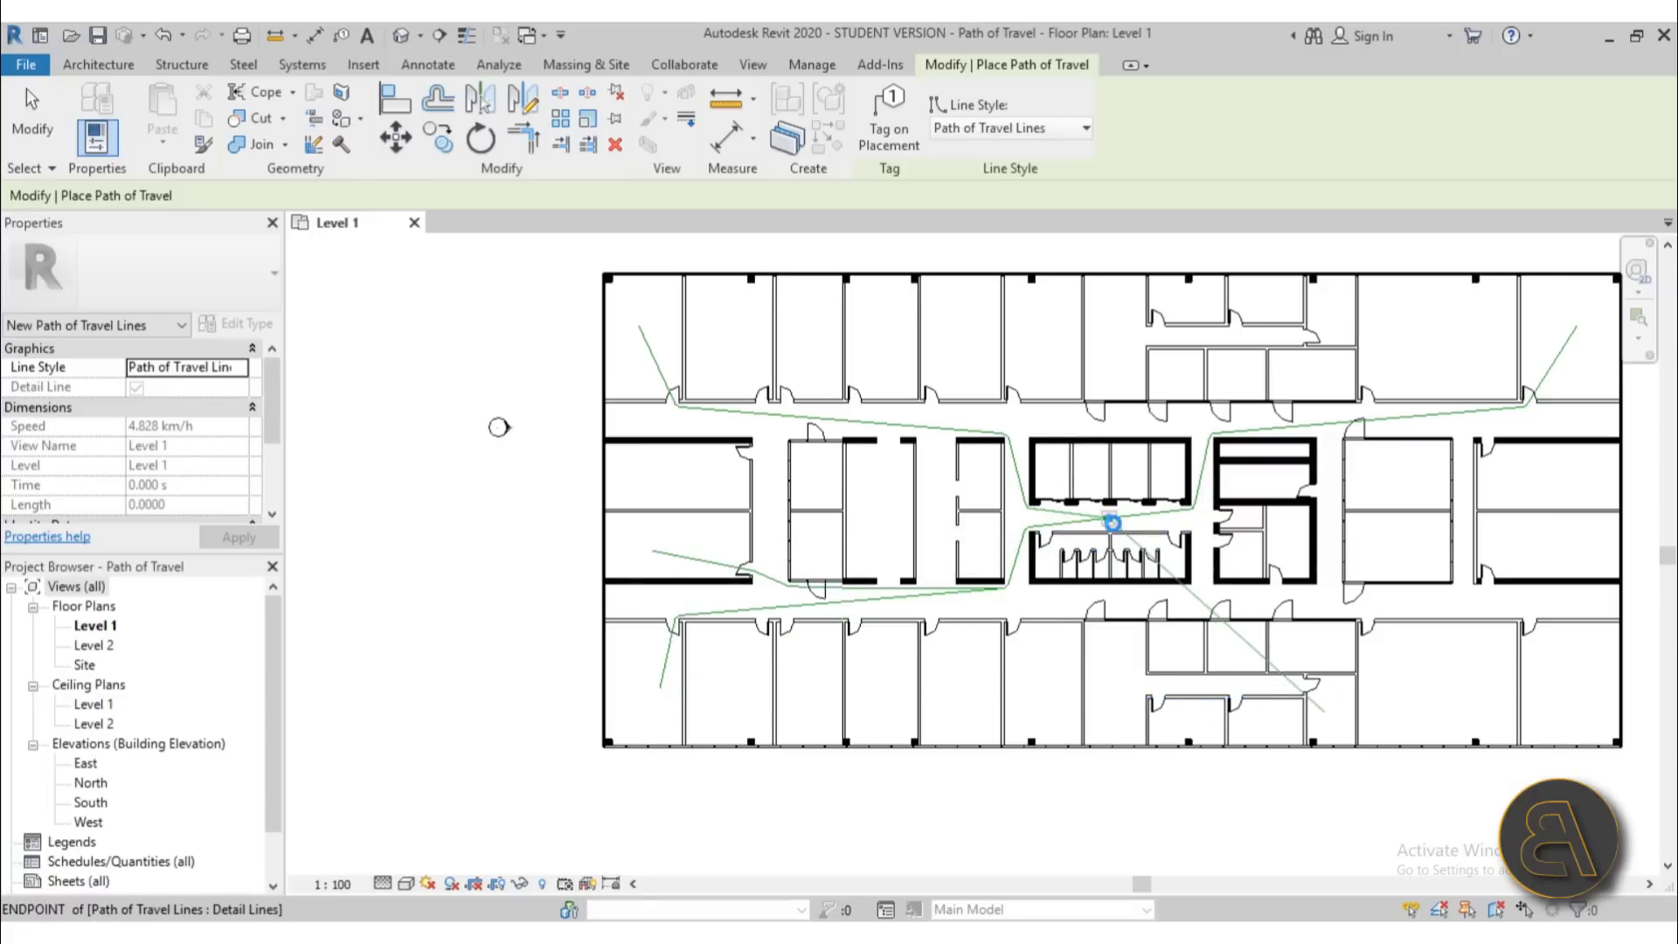
left_click(1110, 520)
Add two more paths from lower-right rooms to the restroom point.
middle_click_drag(1230, 727, 903, 719)
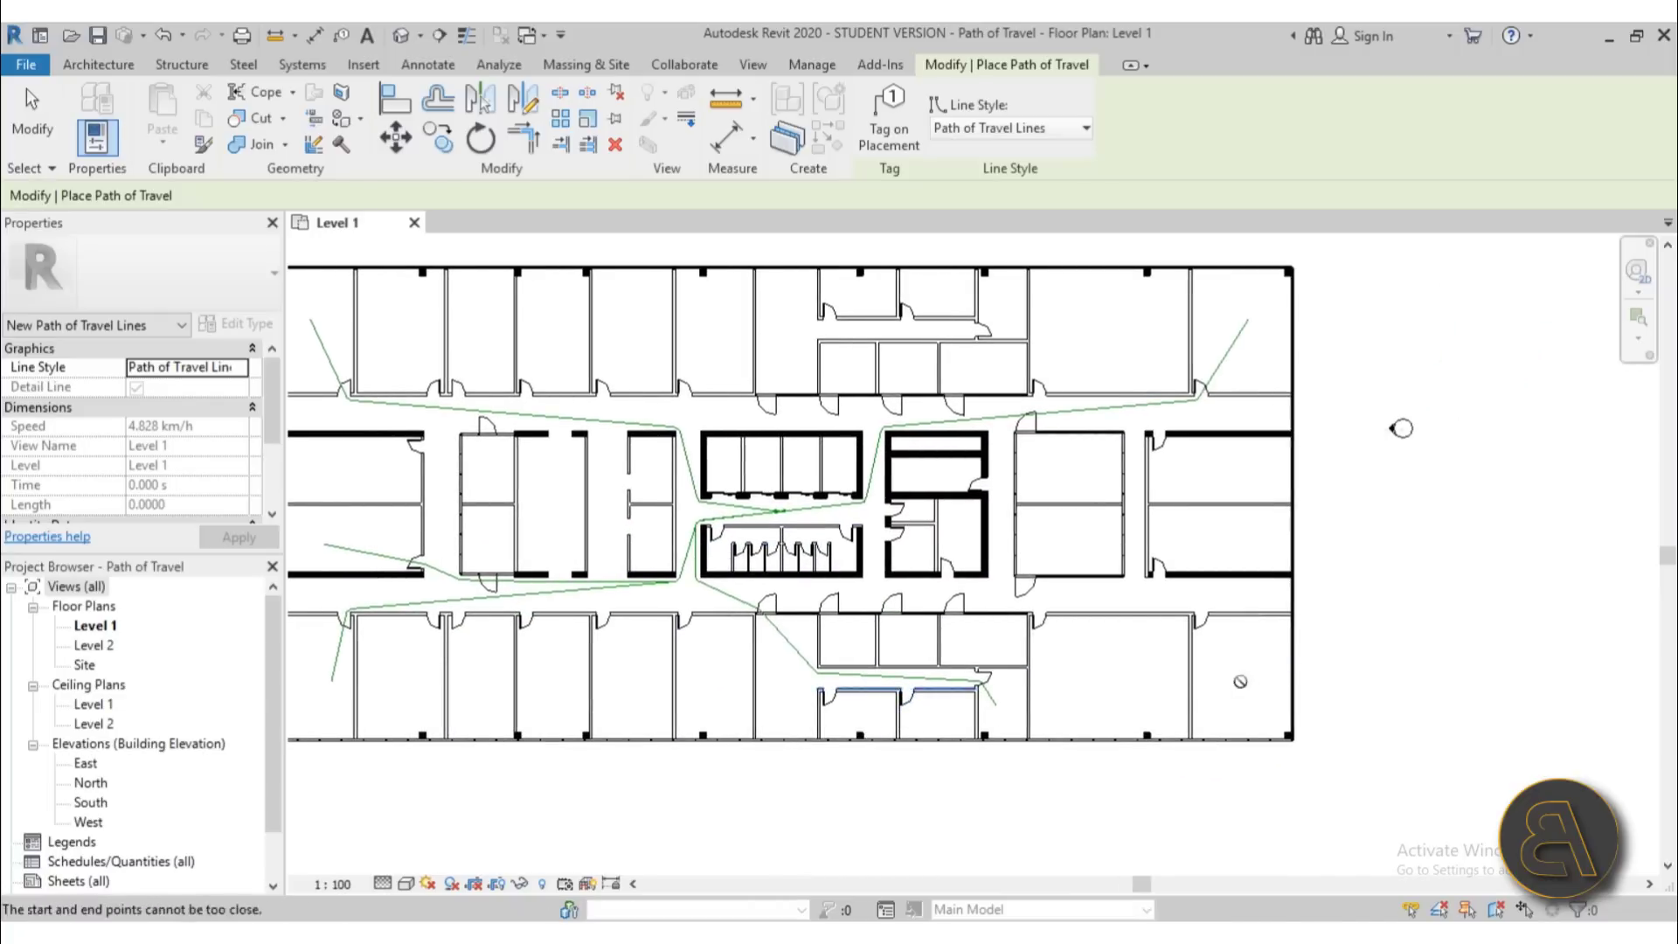
left_click(1244, 689)
left_click(780, 513)
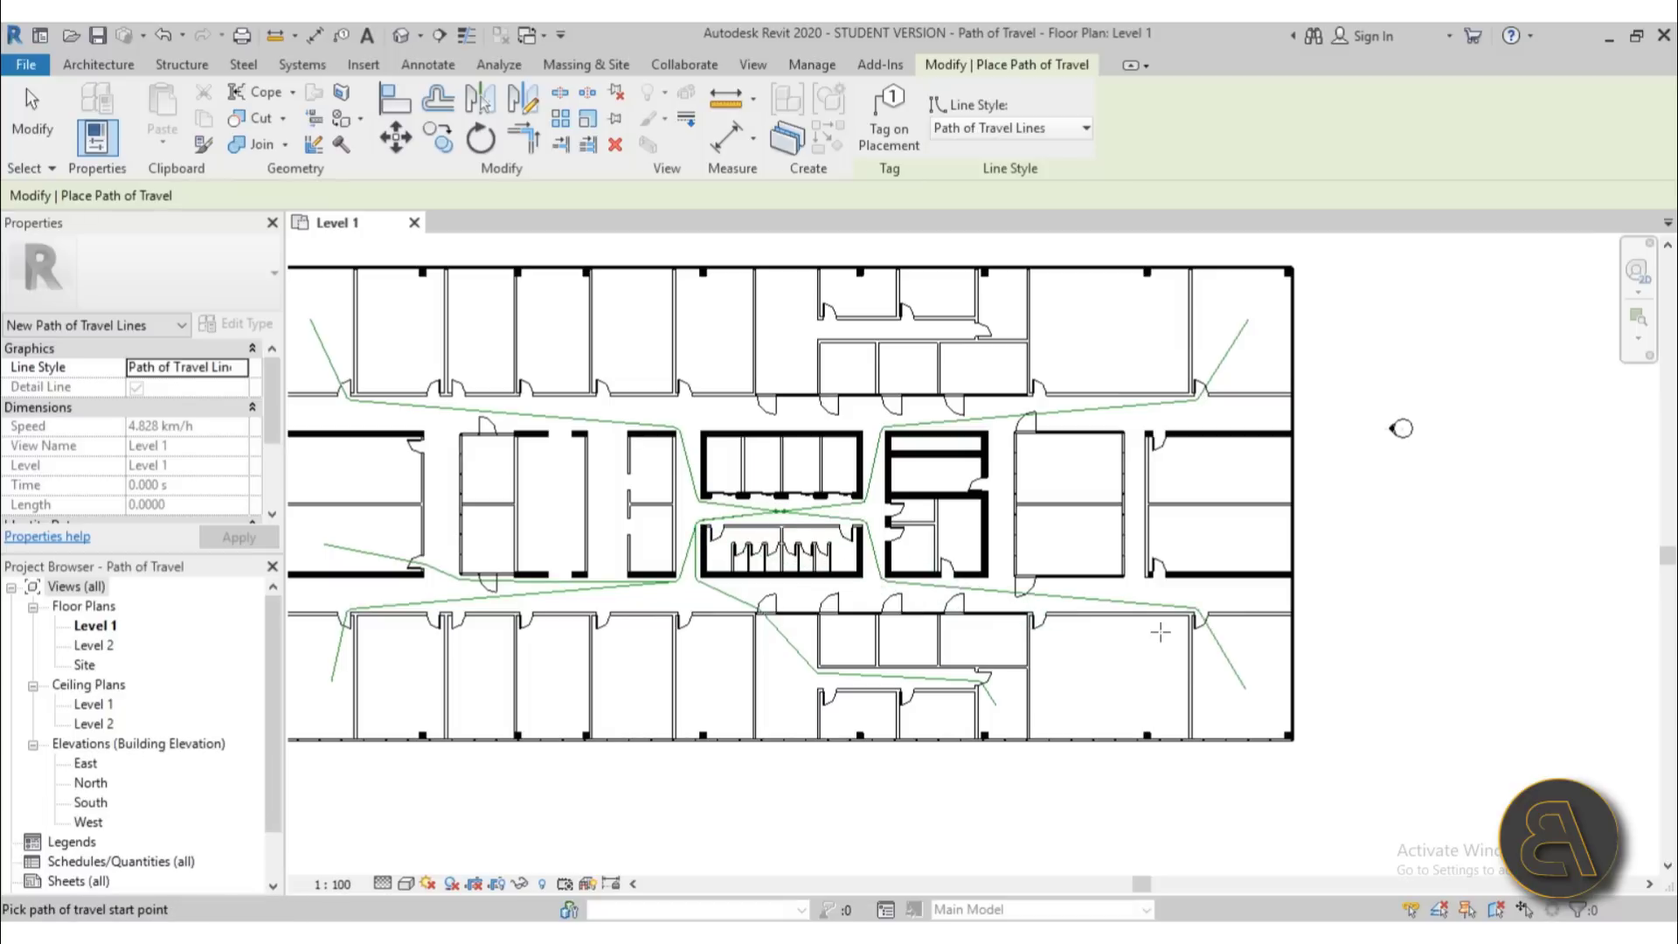
left_click(1121, 690)
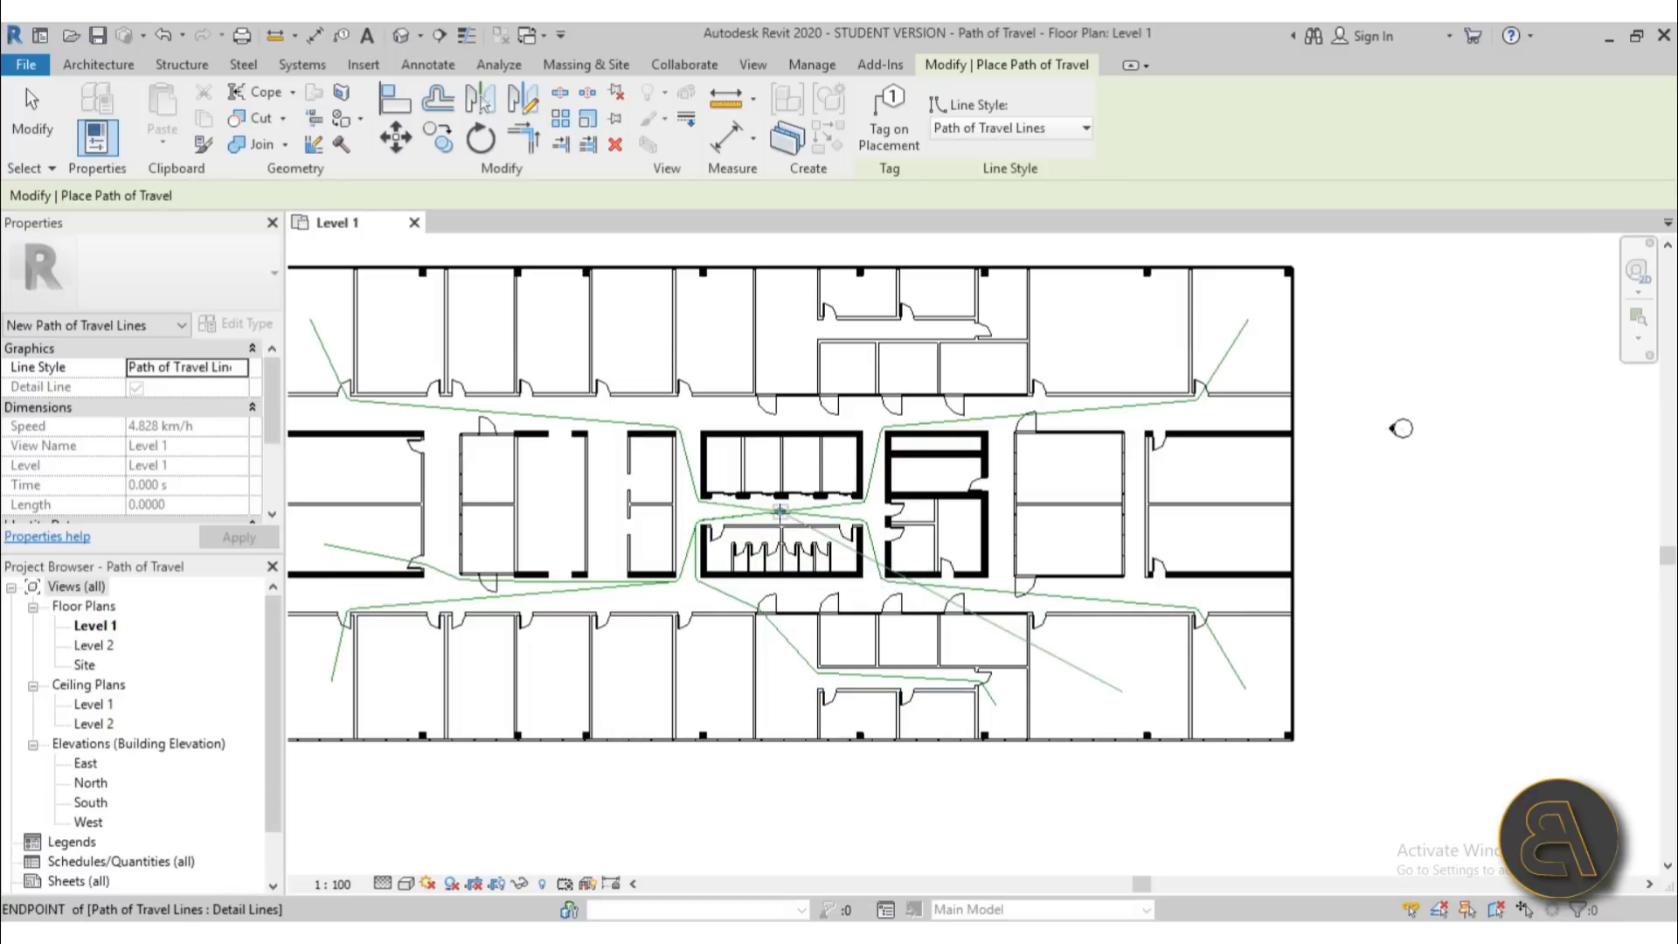
left_click(781, 513)
Add a path from a lower room to the upper door and one from the left room to the central point.
middle_click_drag(615, 649, 800, 567)
scroll(800, 566, "up", 2)
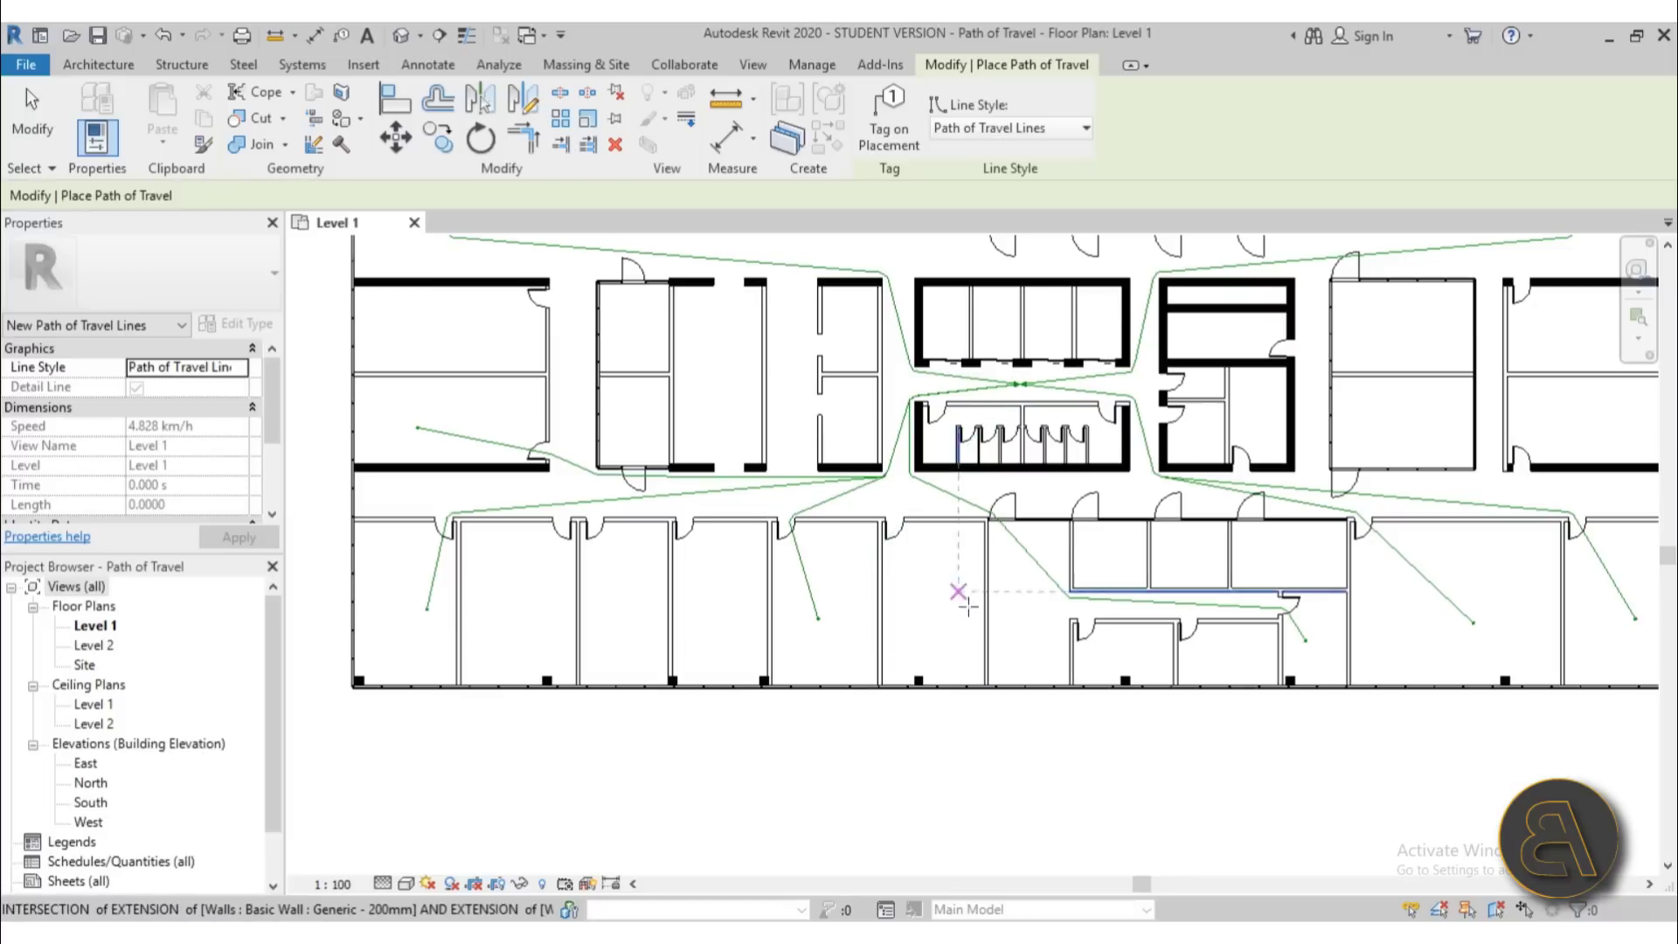
left_click(1130, 657)
left_click(980, 358)
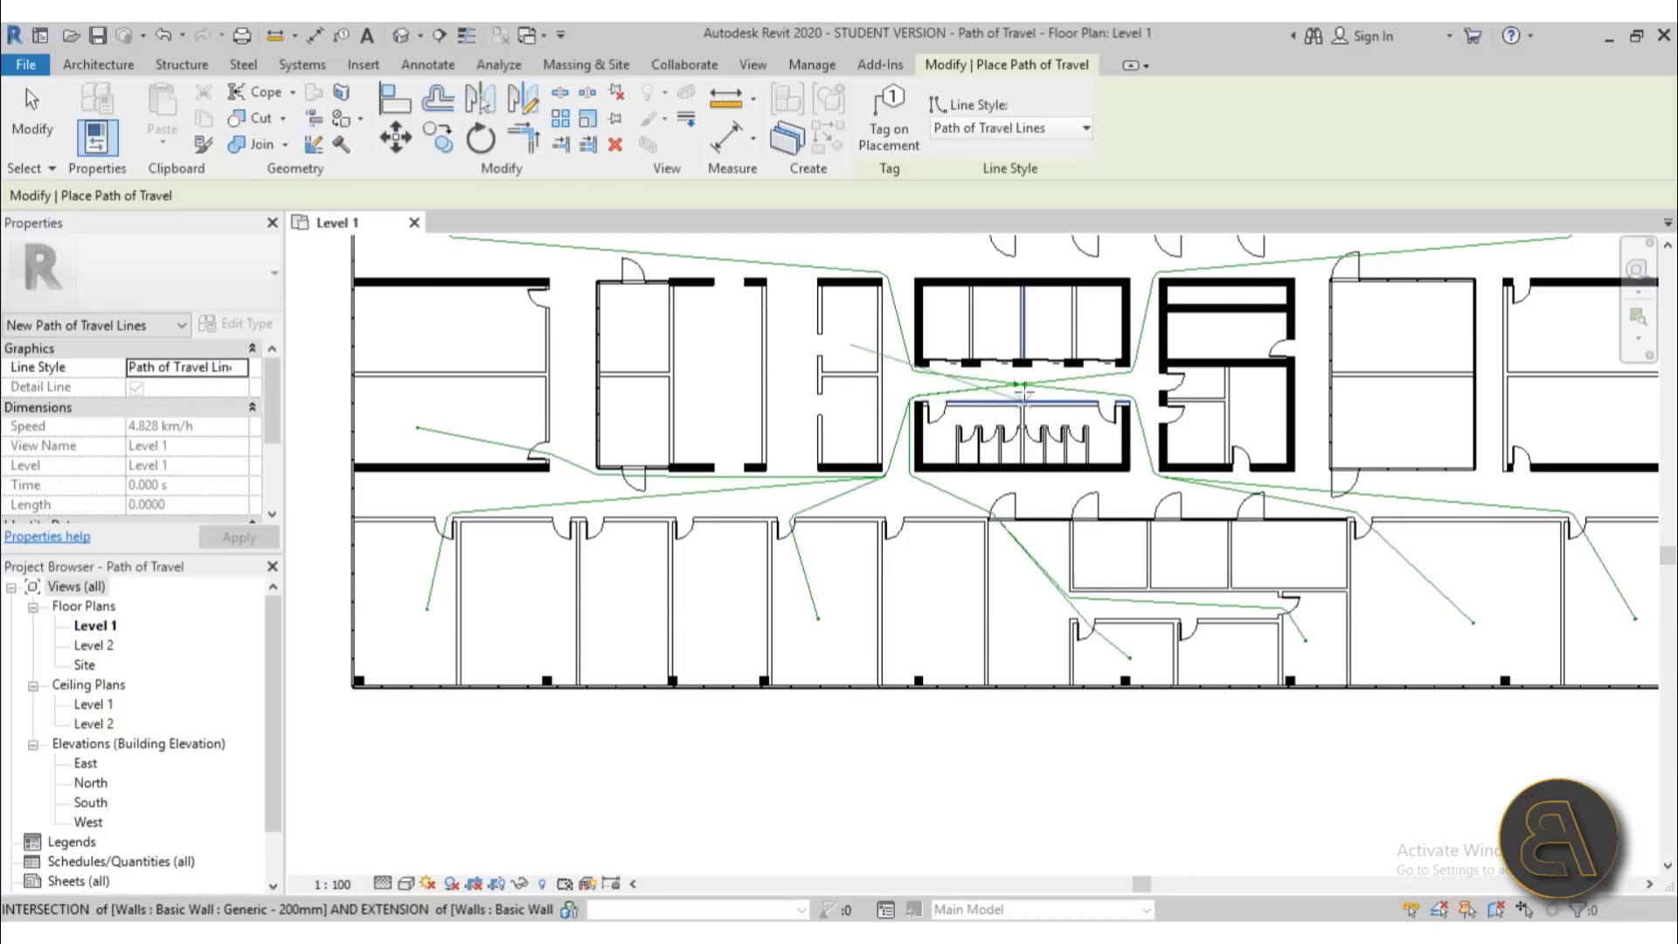
scroll(700, 442, "down", 1)
scroll(643, 375, "up", 1)
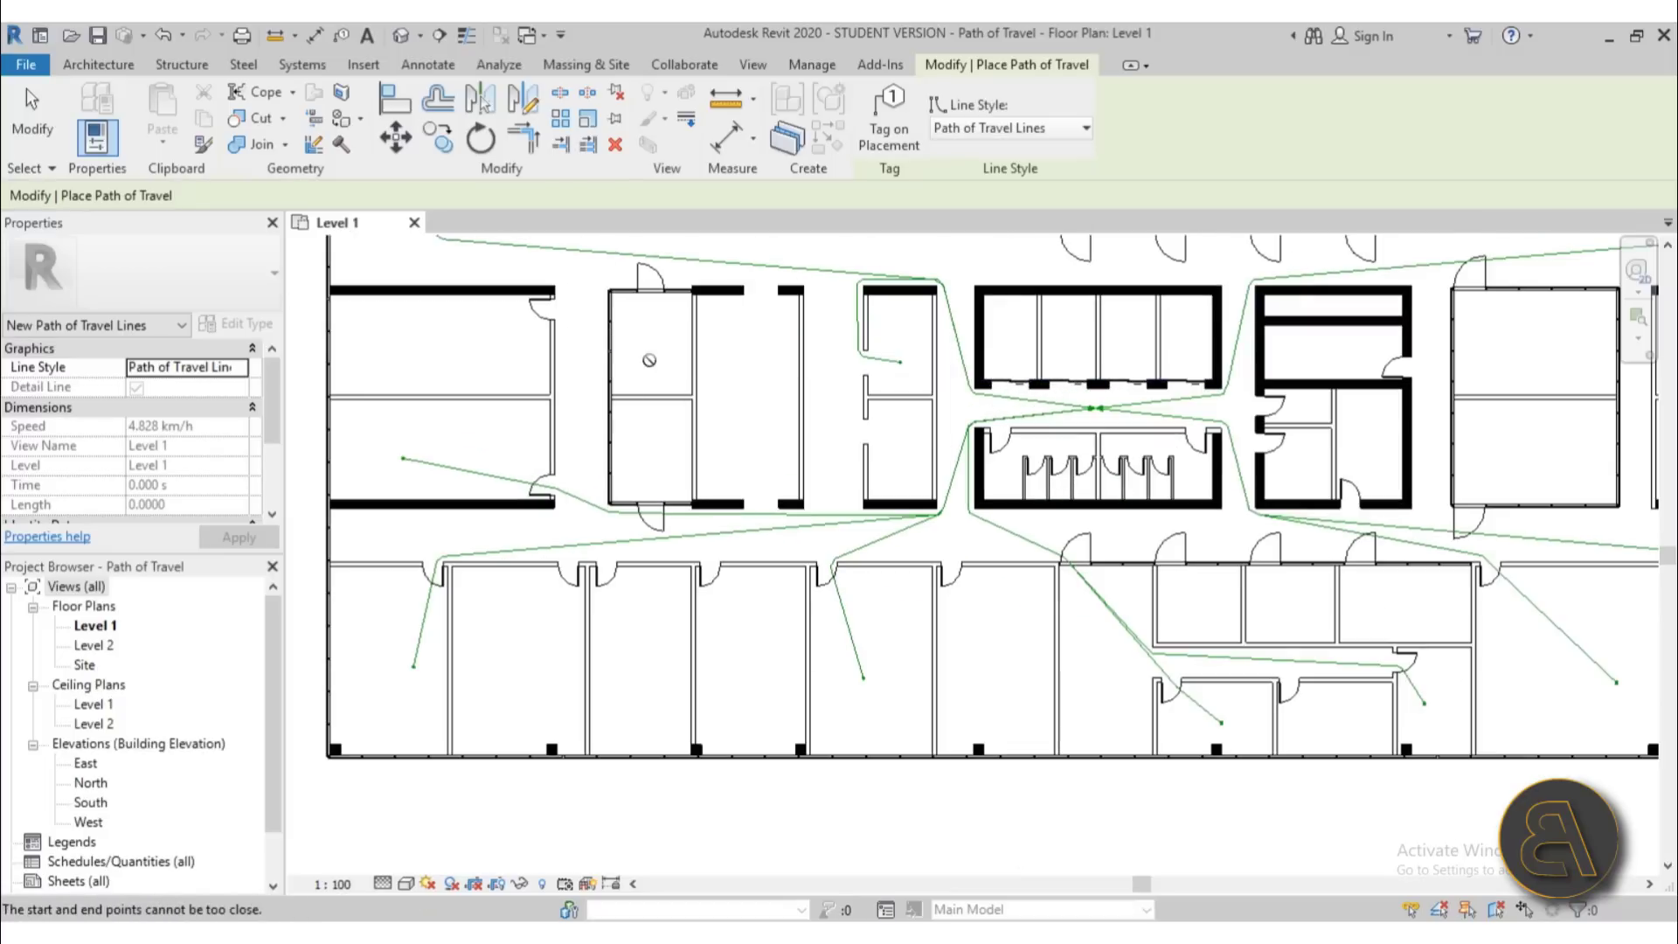
left_click(438, 340)
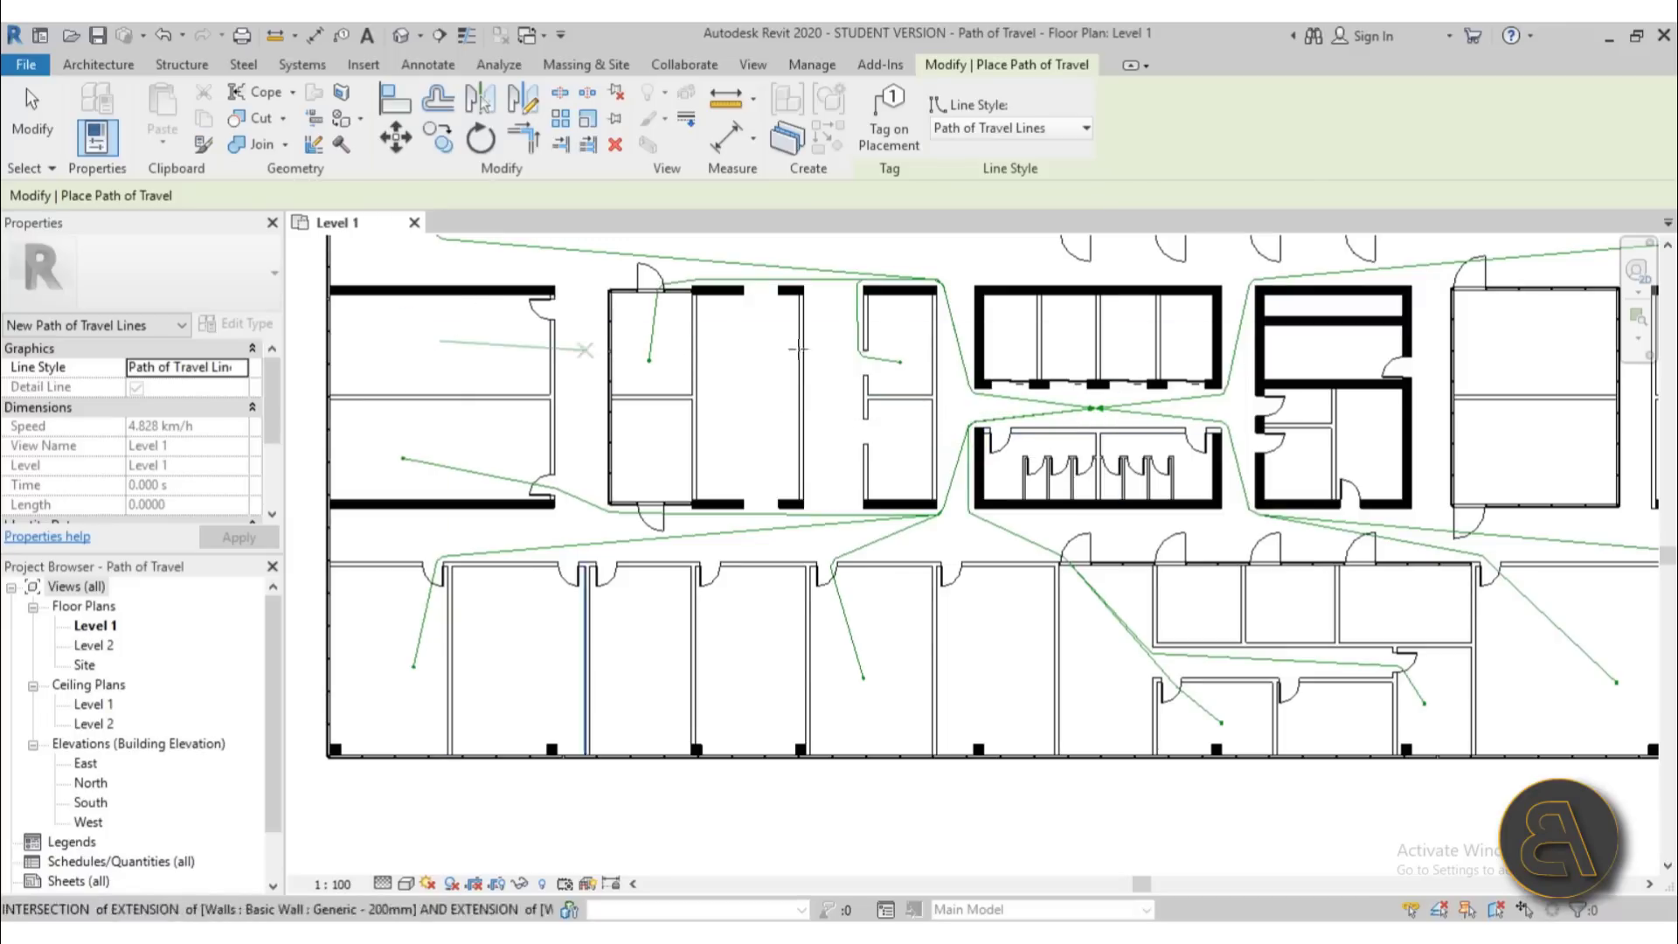
left_click(1098, 408)
Add paths from the plan's right side and an upper room to the central point.
middle_click_drag(1274, 431, 977, 462)
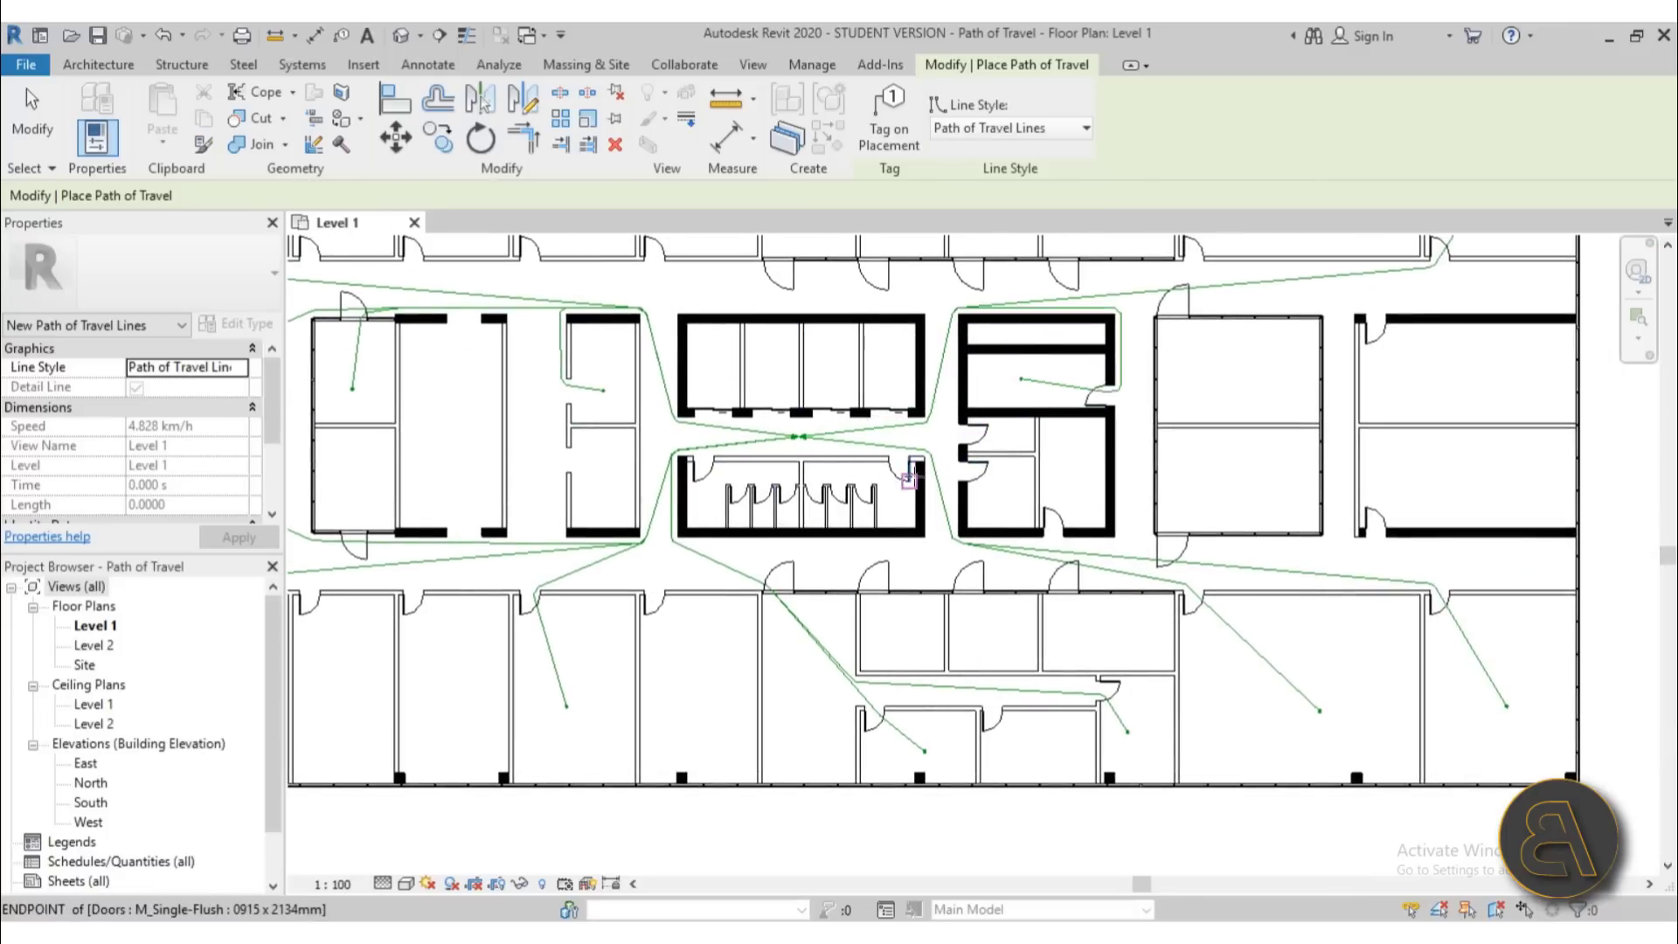
scroll(1146, 397, "down", 2)
left_click(948, 501)
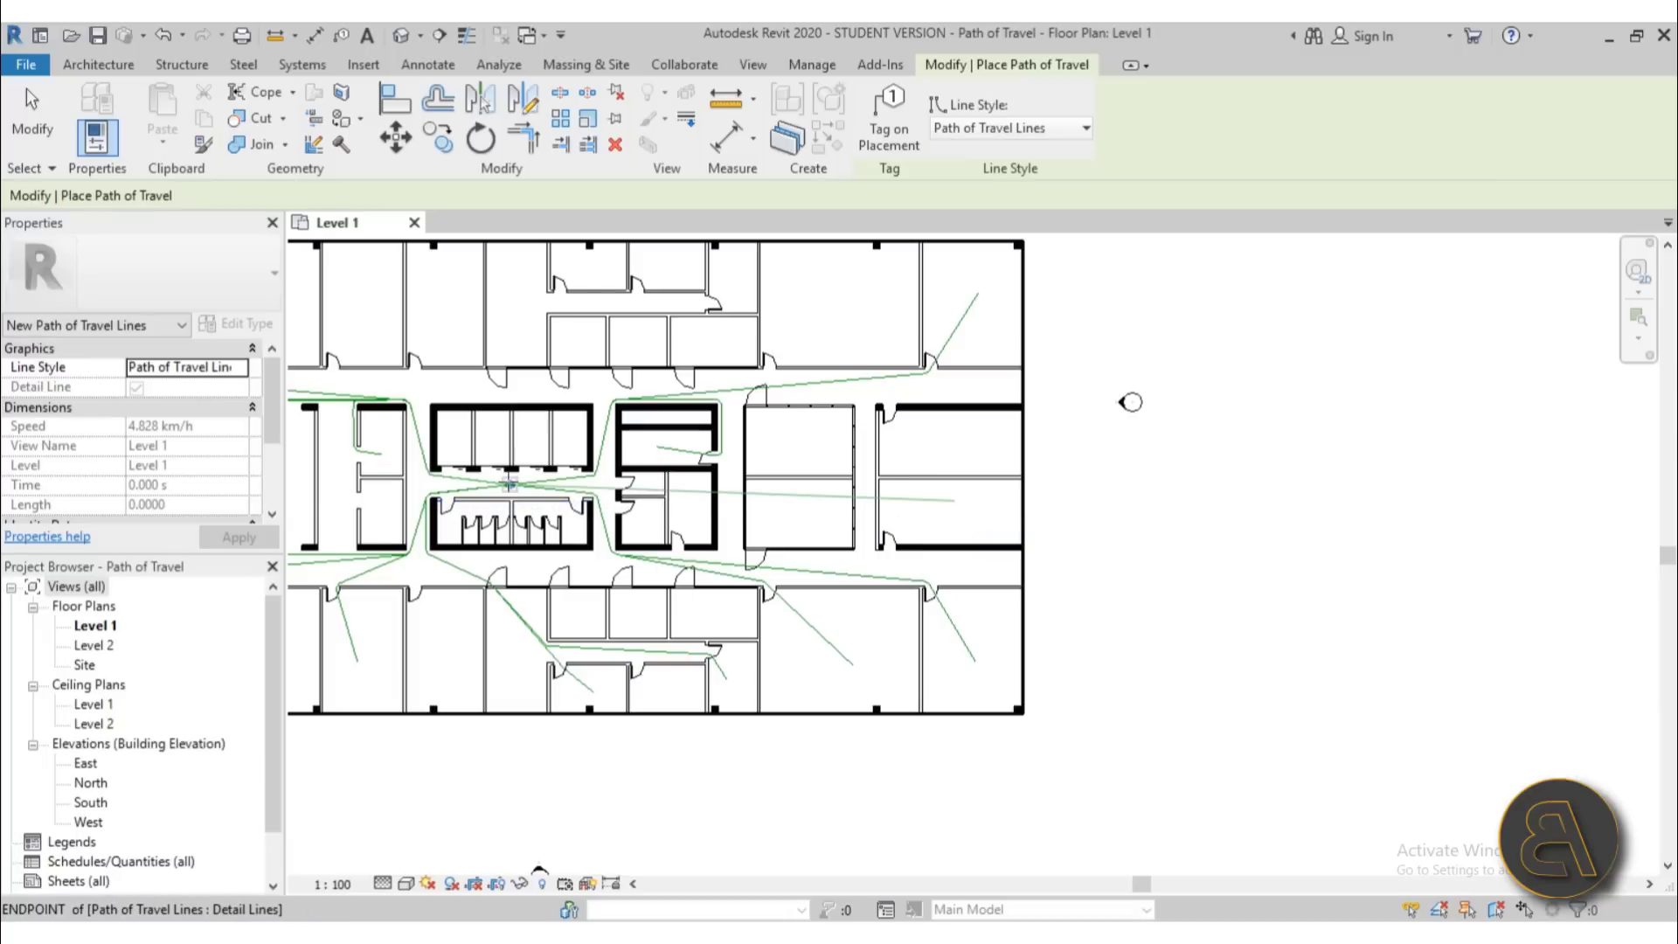
scroll(1130, 402, "up", 2)
middle_click_drag(1130, 402, 1303, 468)
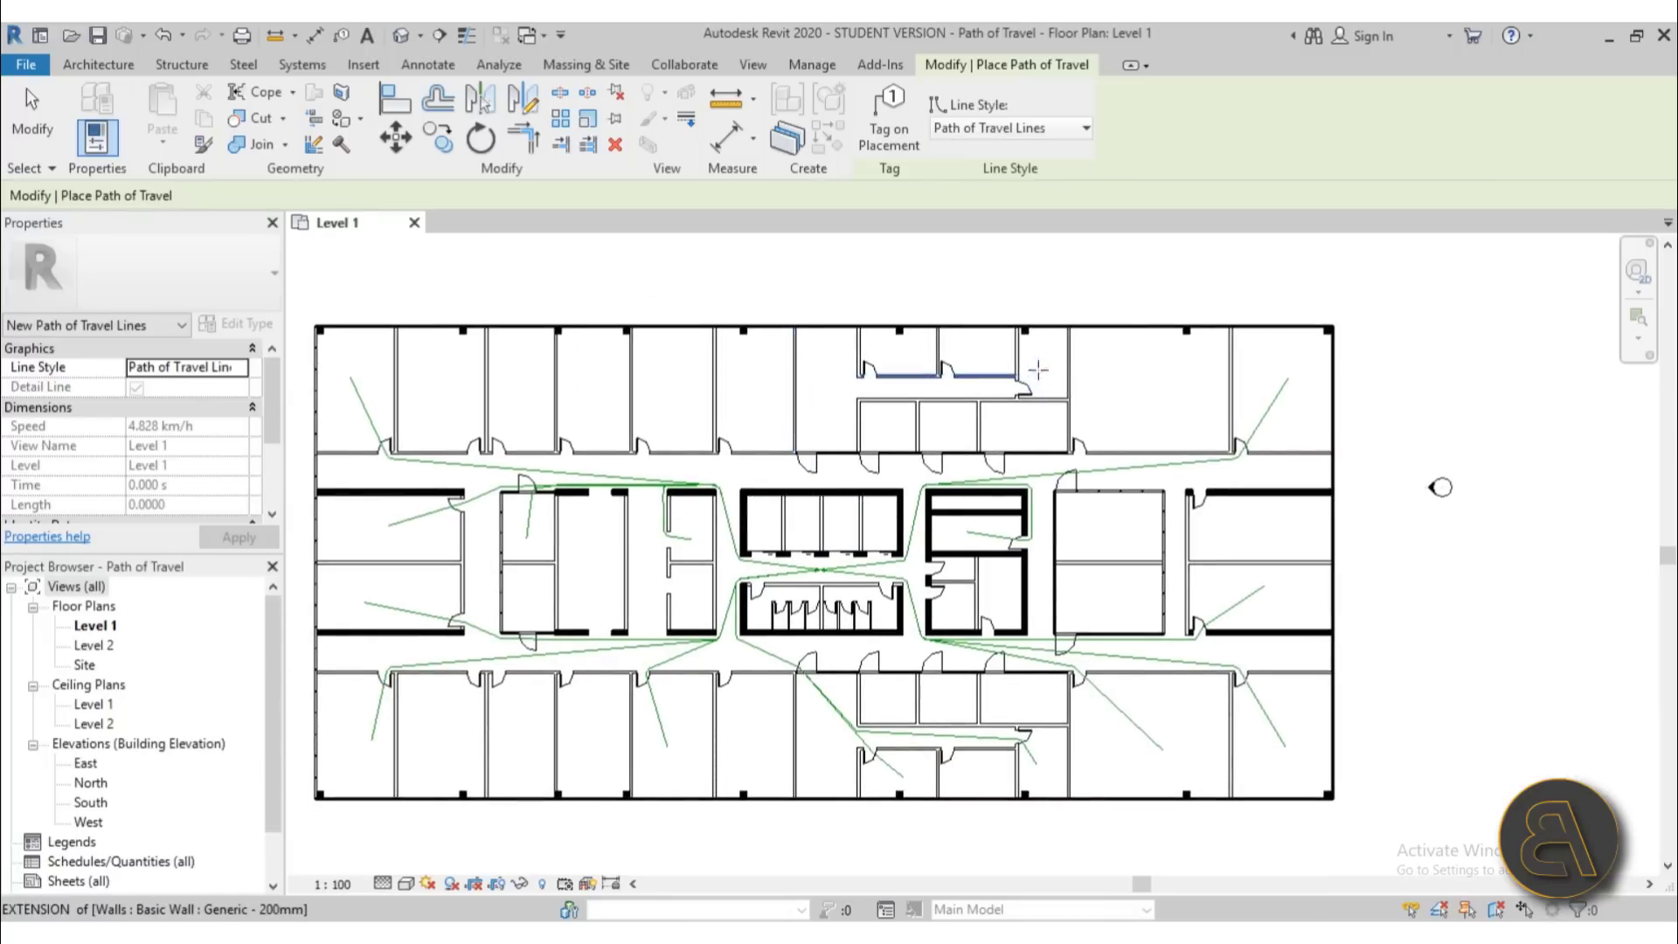
left_click(817, 560)
left_click(670, 378)
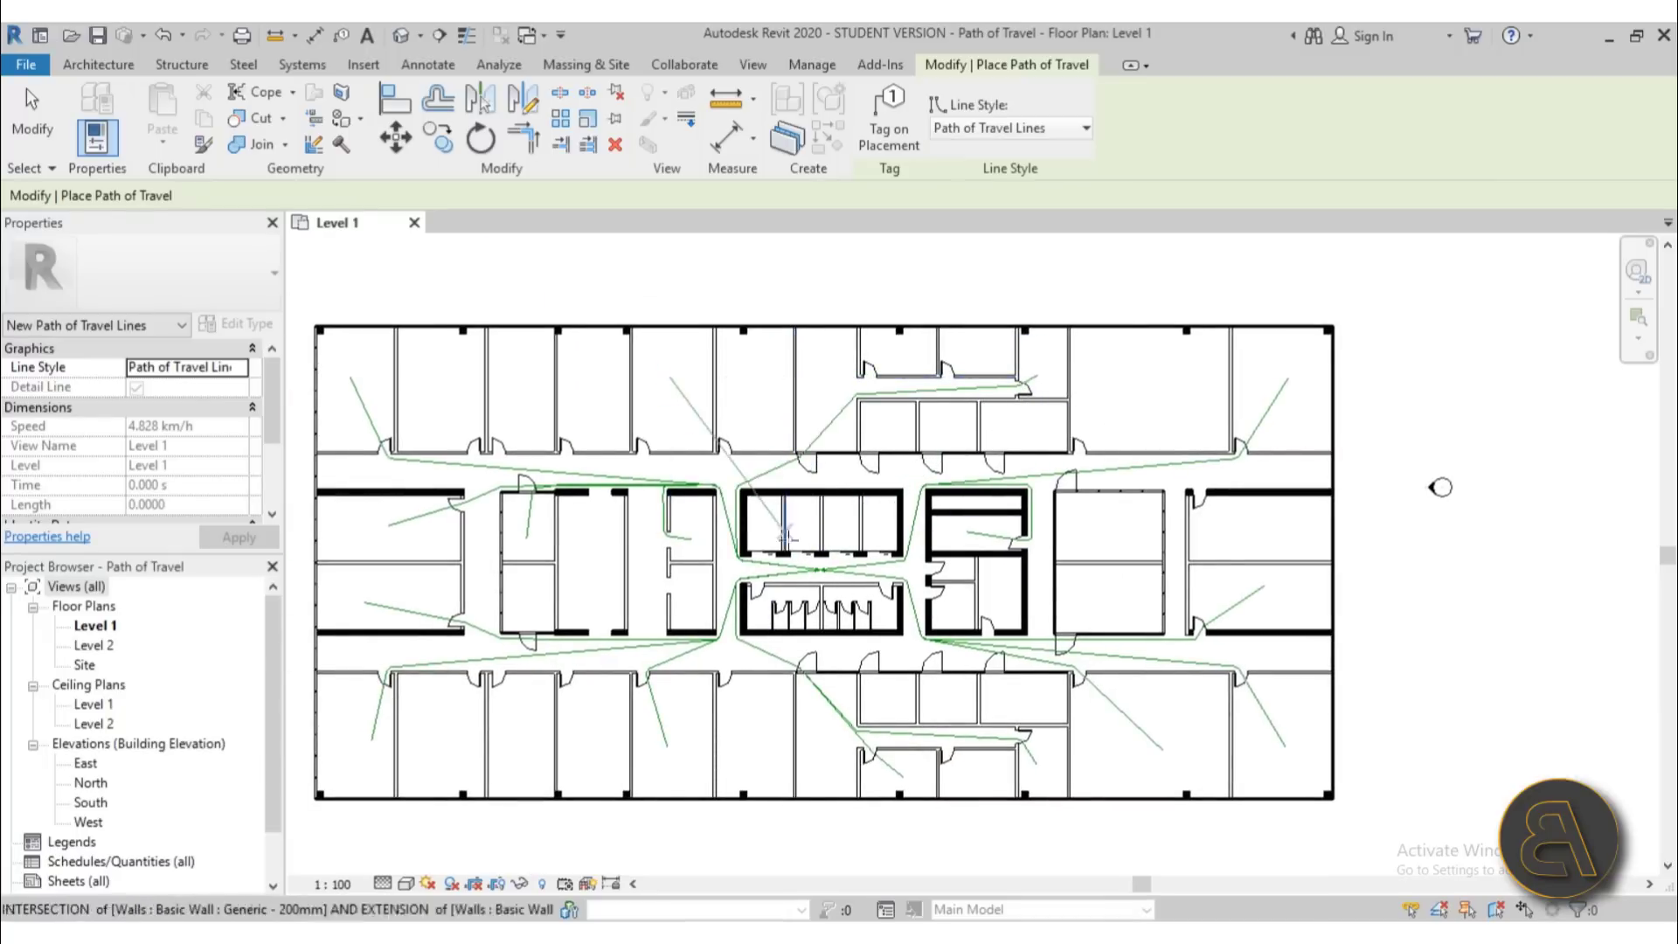
left_click(819, 568)
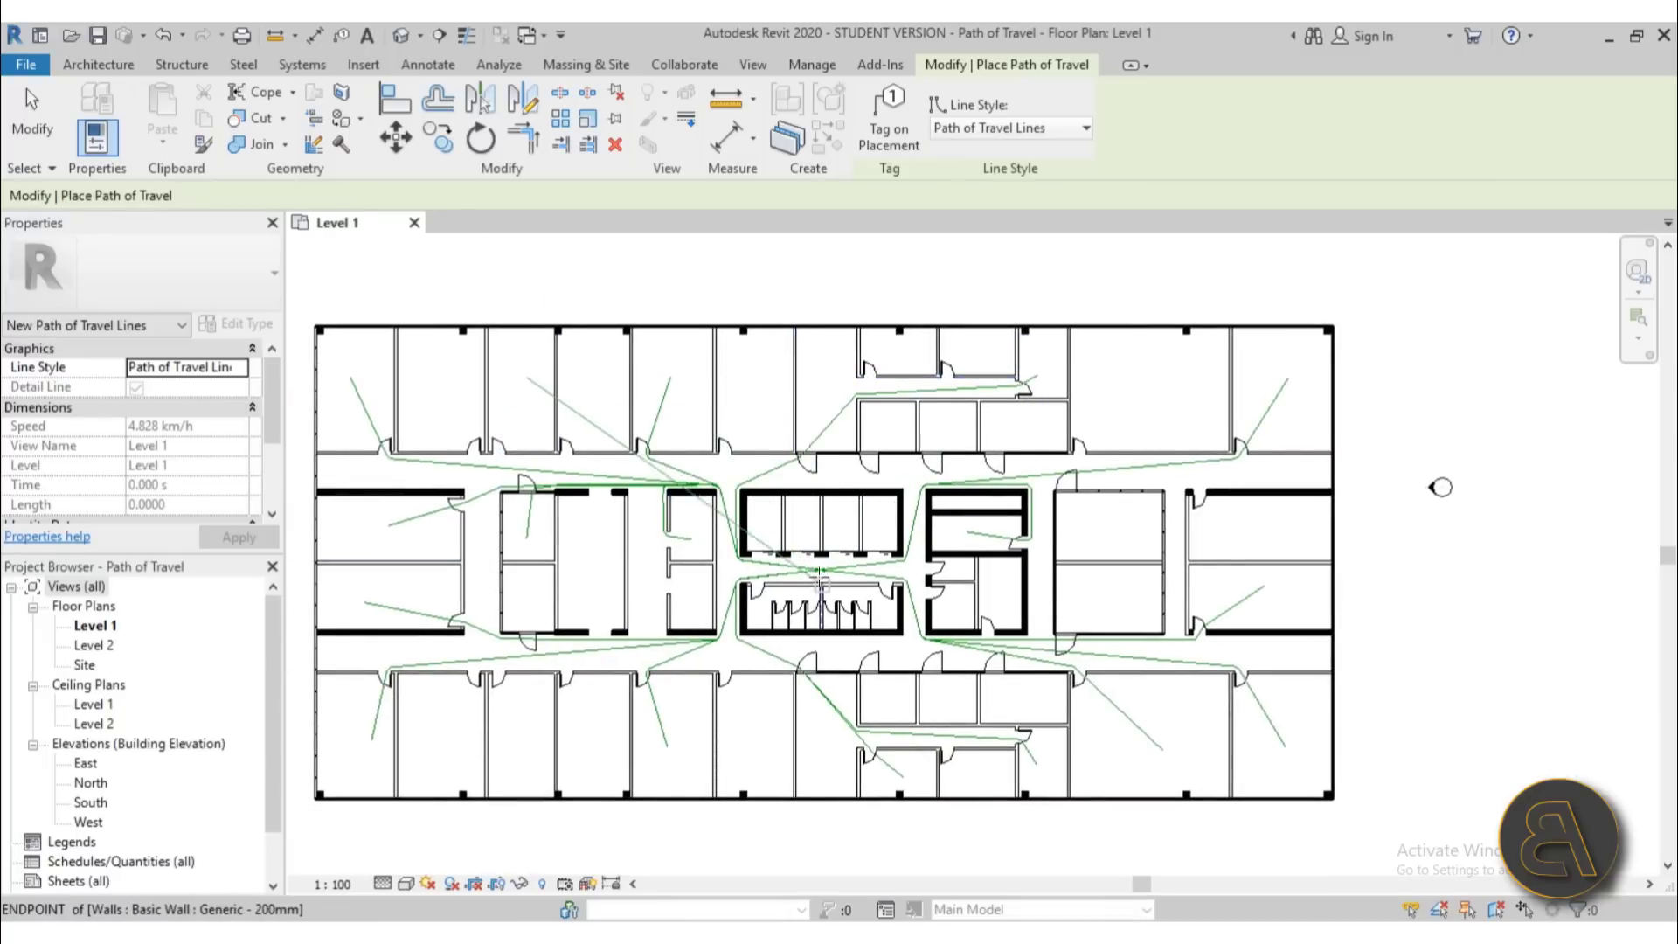
Add paths from two upper offices and two lower offices to the corridor exit.
left_click(461, 377)
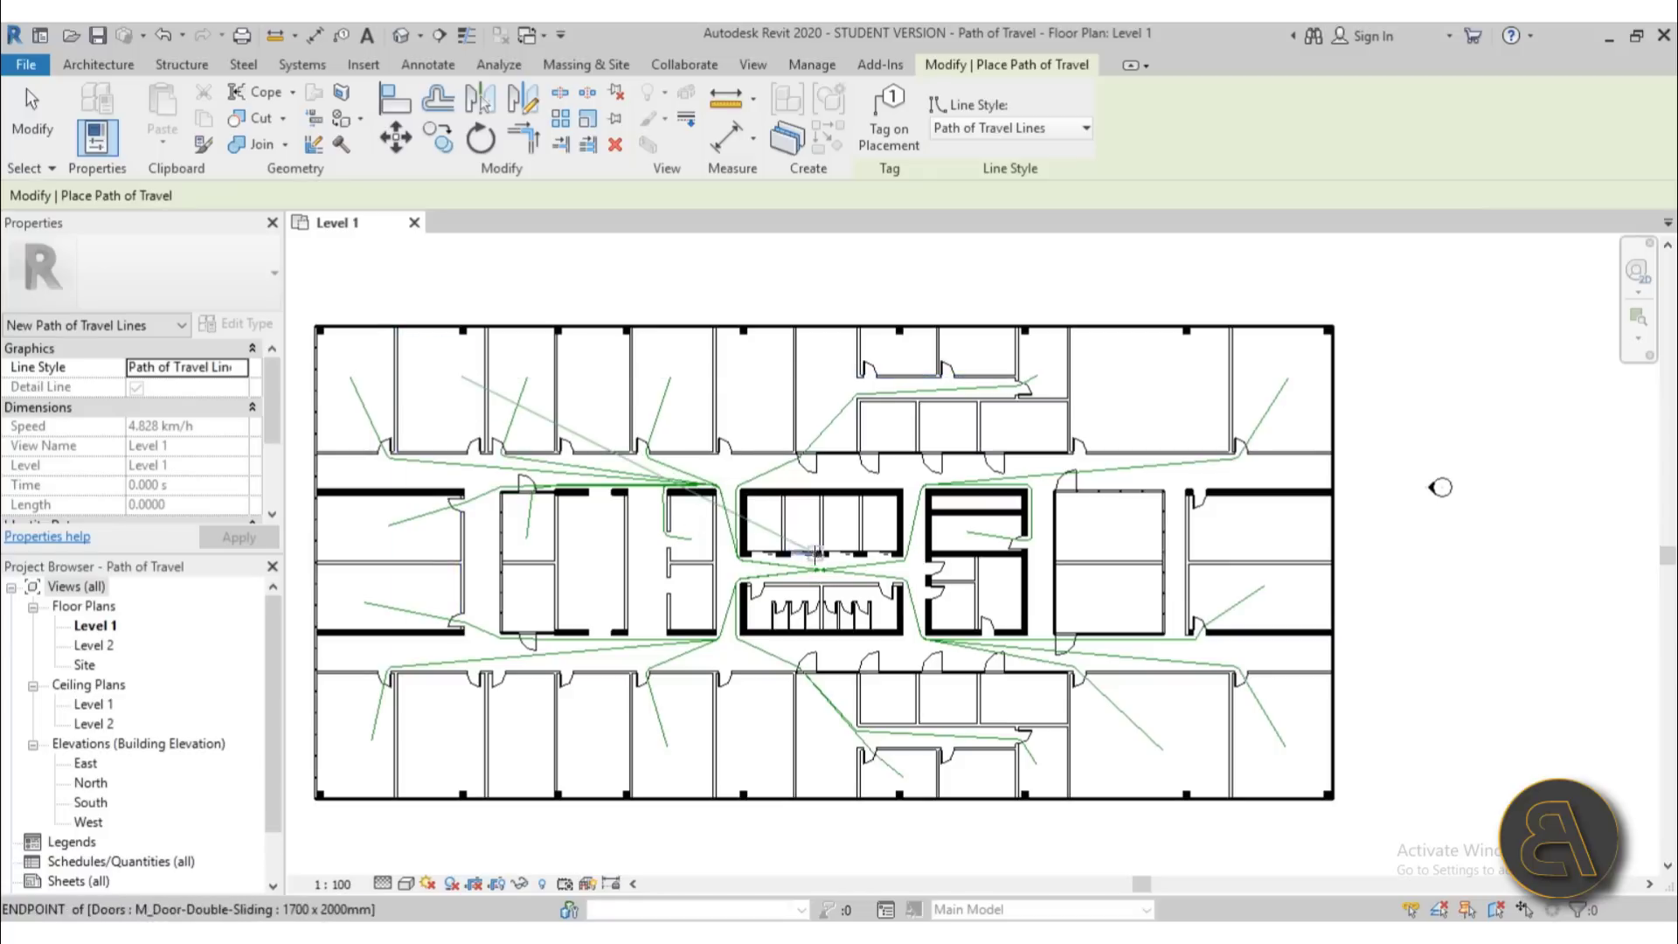
left_click(818, 568)
left_click(1162, 376)
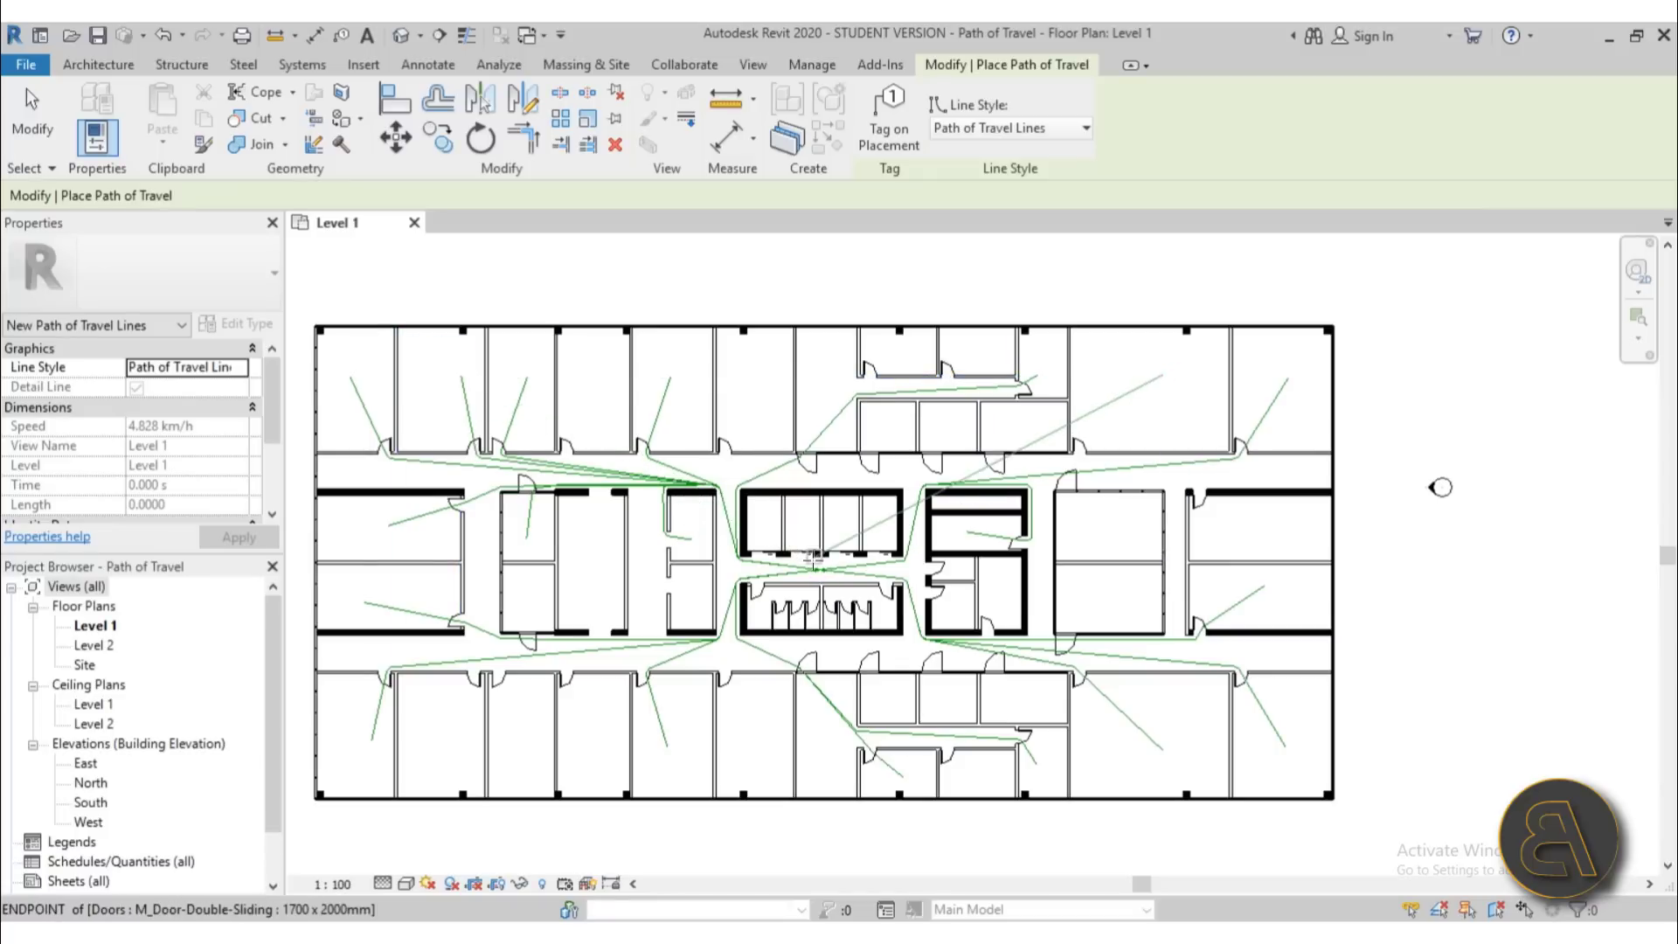
left_click(817, 573)
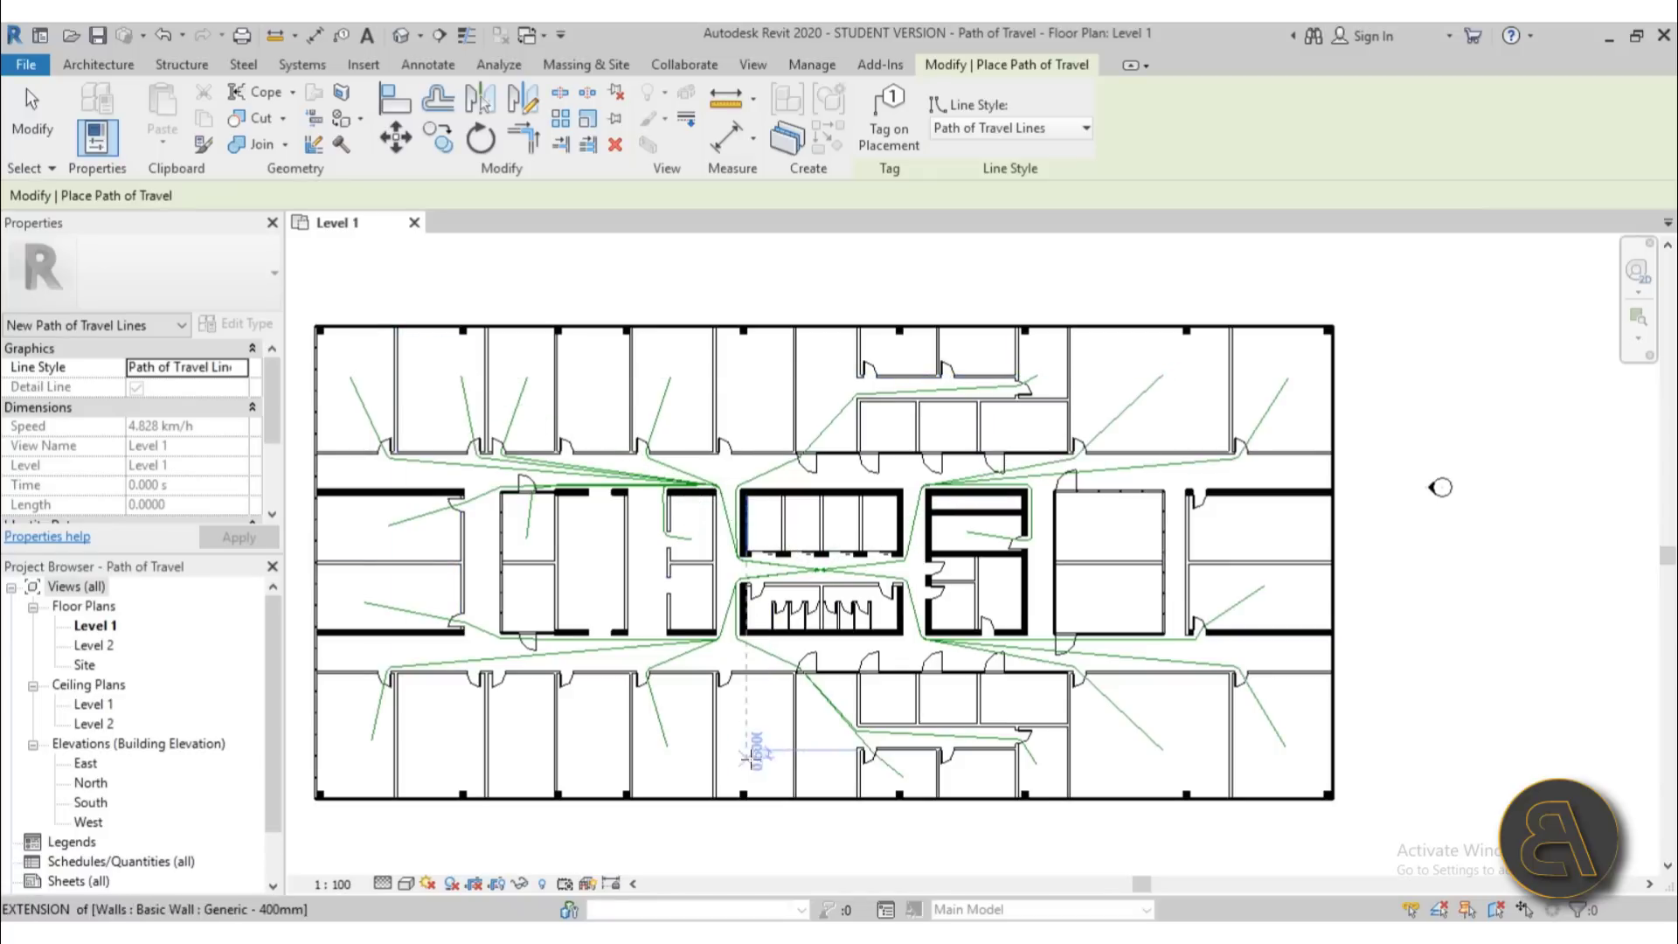
left_click(748, 750)
left_click(805, 573)
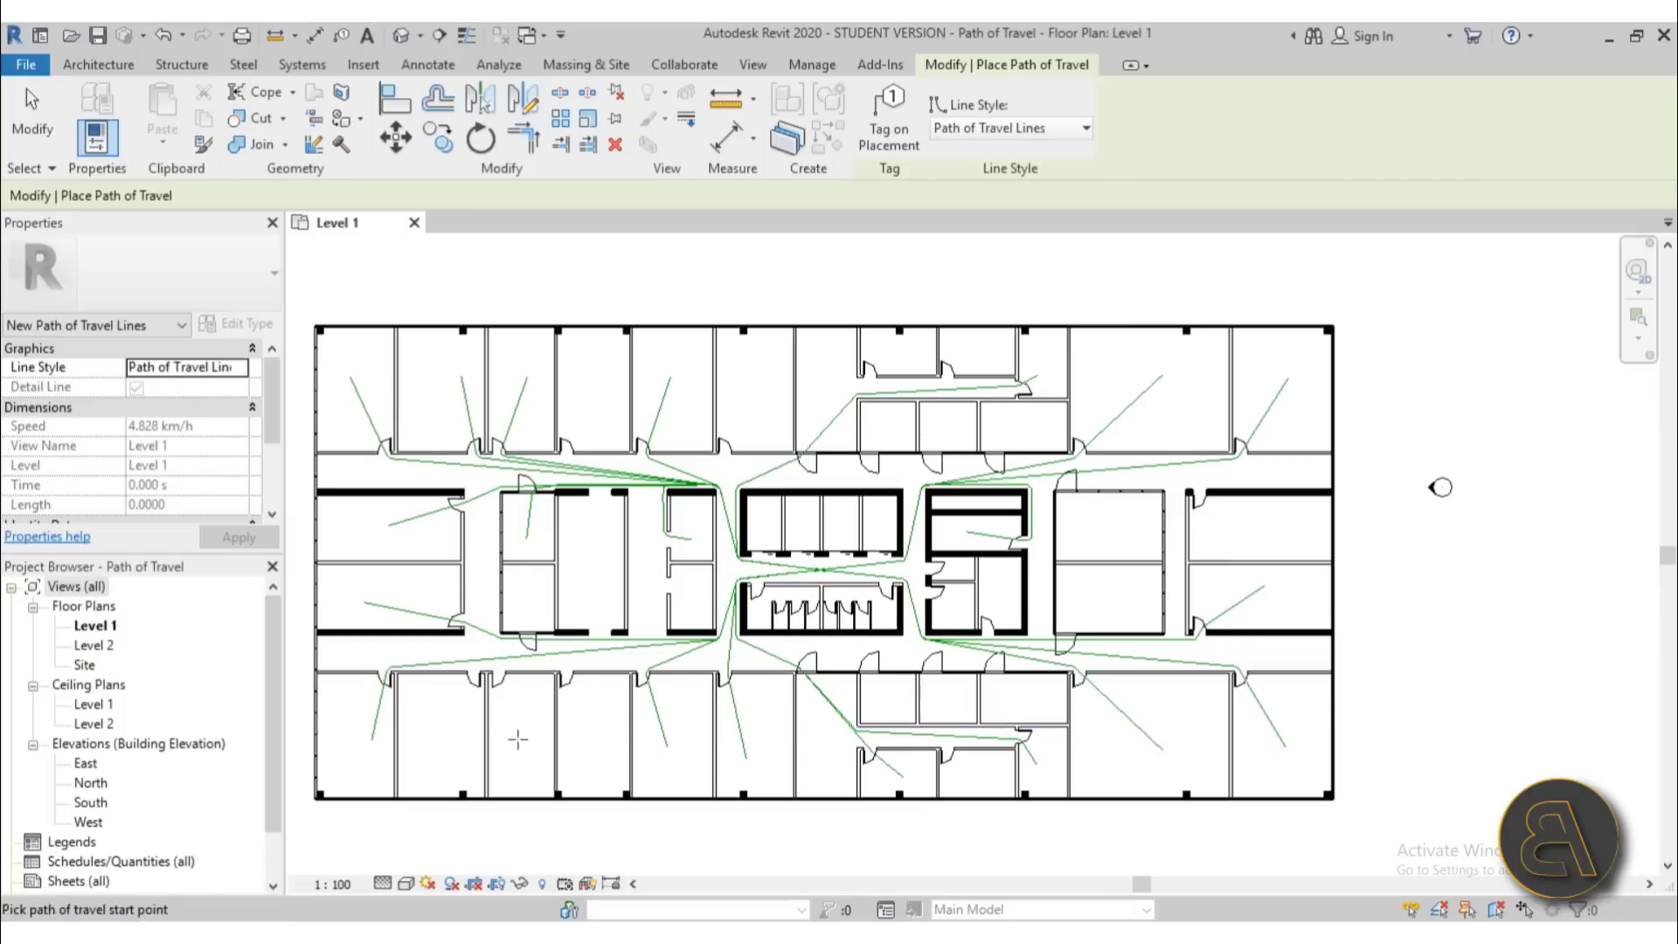
left_click(523, 746)
left_click(802, 578)
Add paths from the upper and lower central rooms to the corridor, then start one near the core.
left_click(1020, 394)
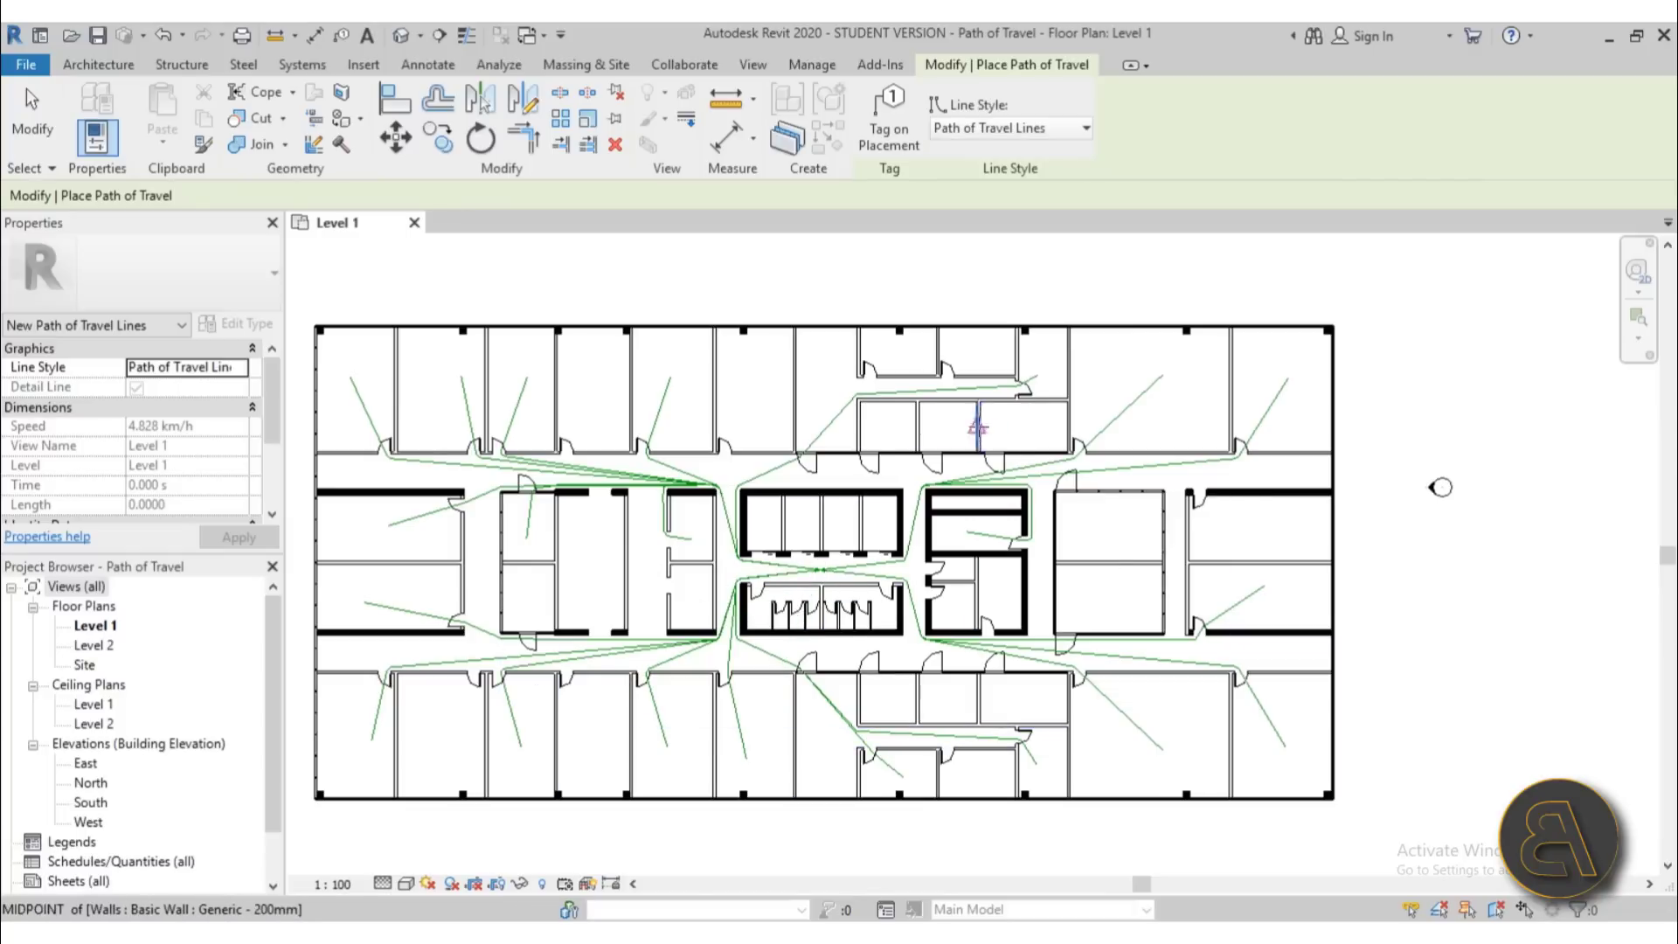
left_click(852, 554)
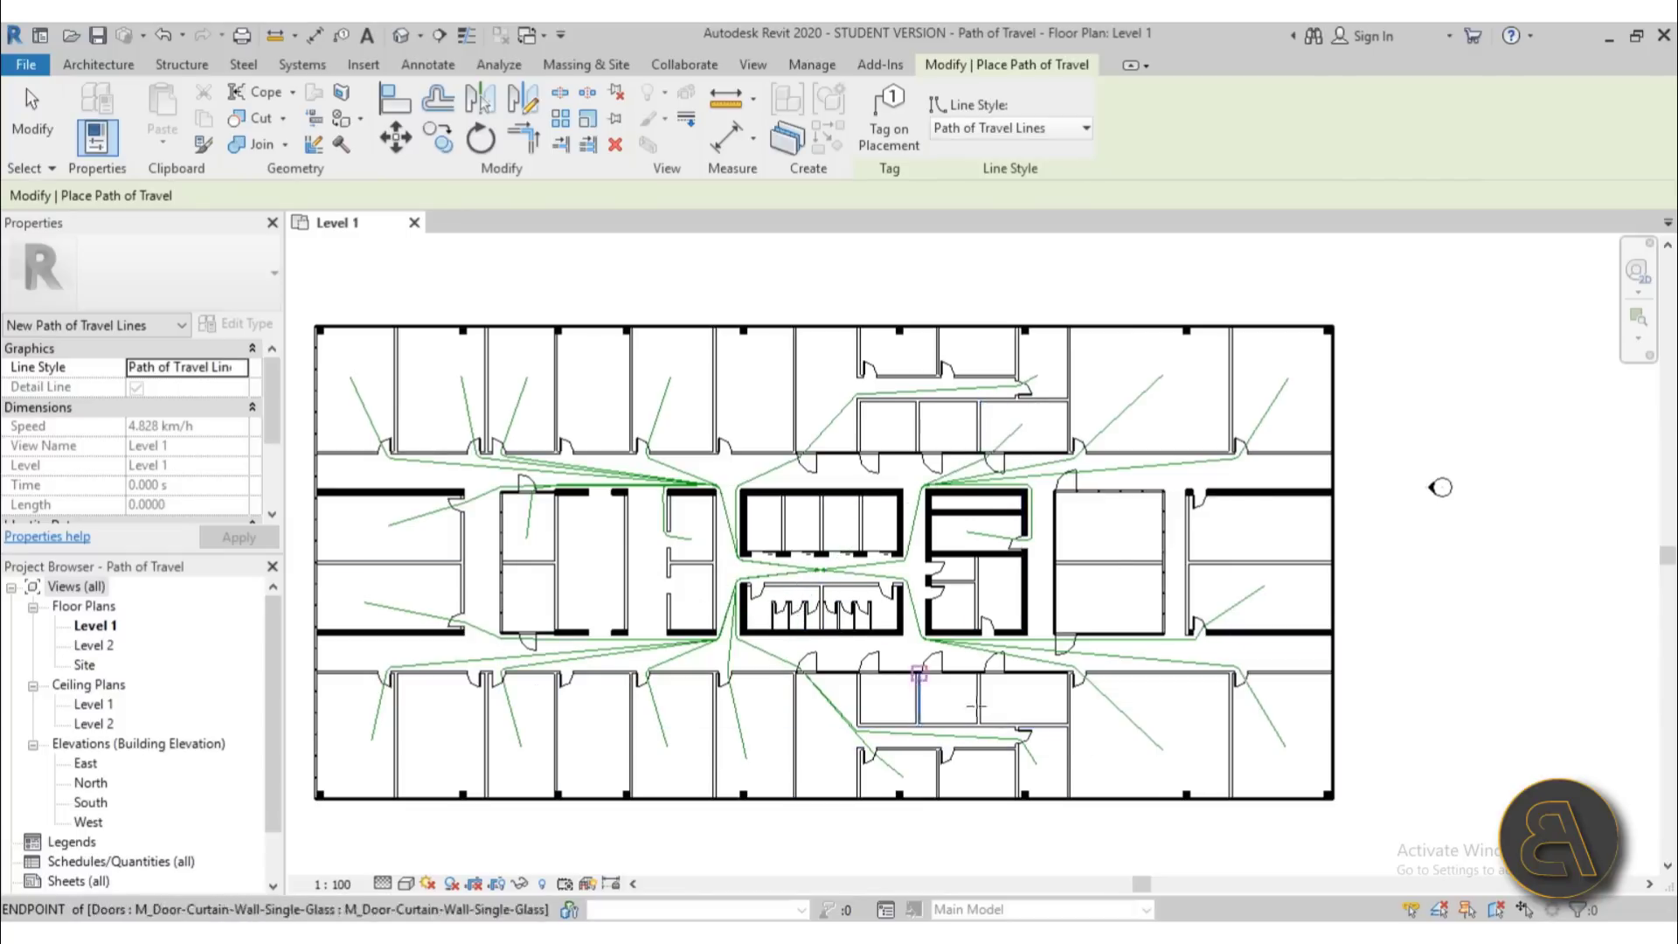
left_click(1027, 734)
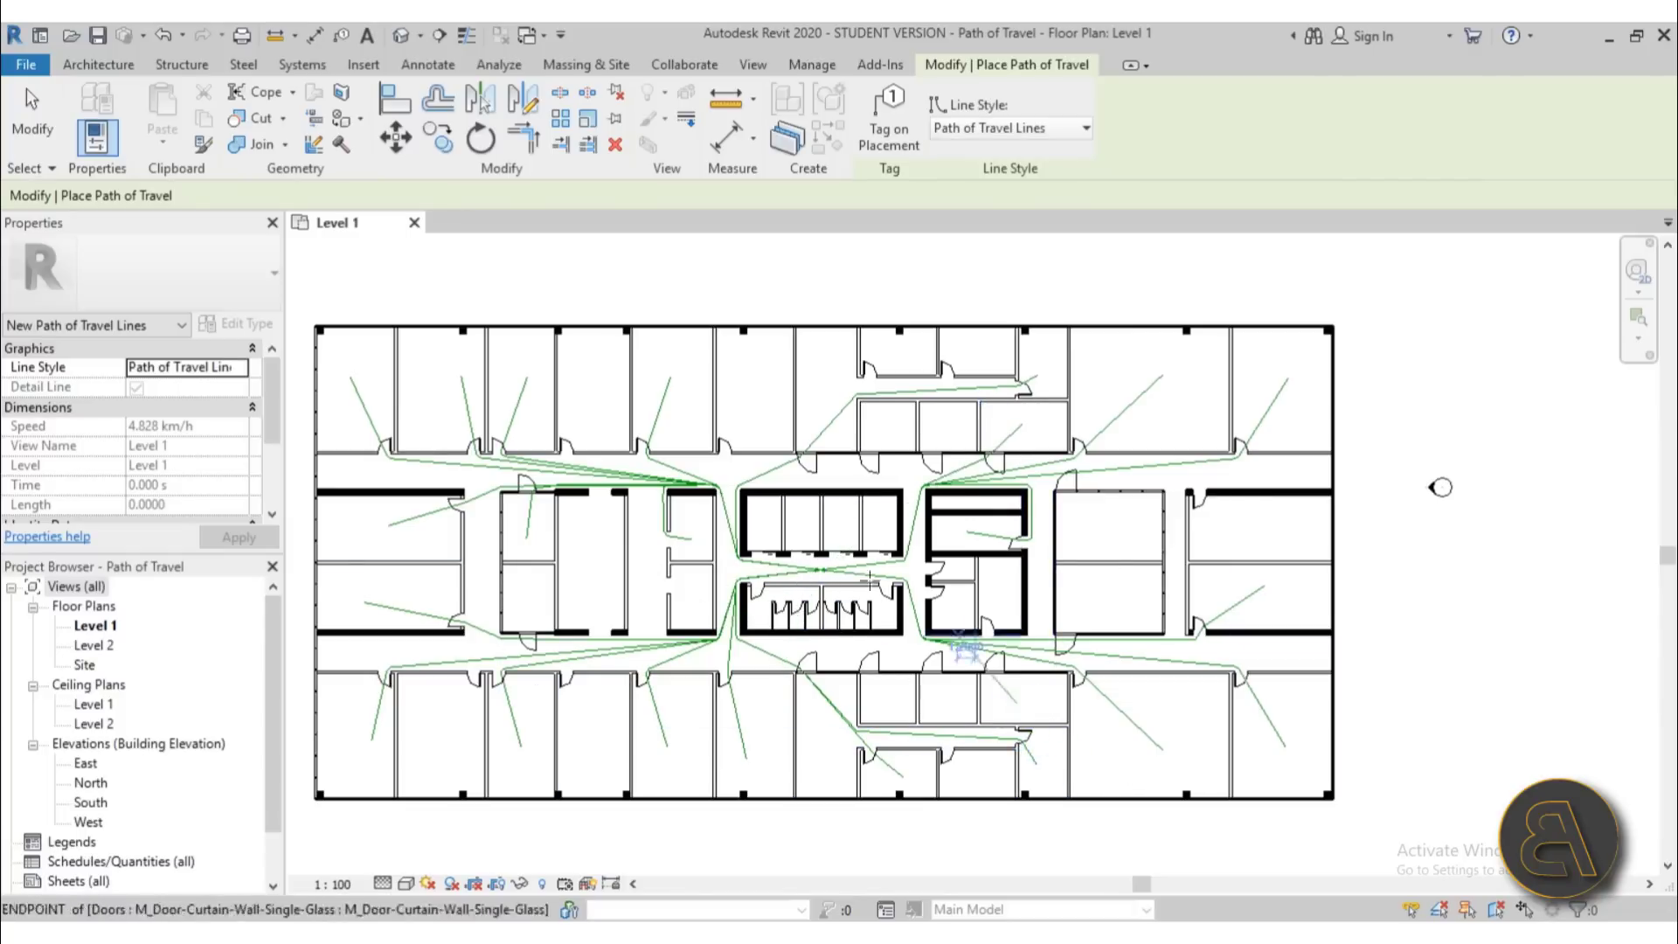
left_click(819, 570)
scroll(959, 592, "up", 4)
left_click(1000, 585)
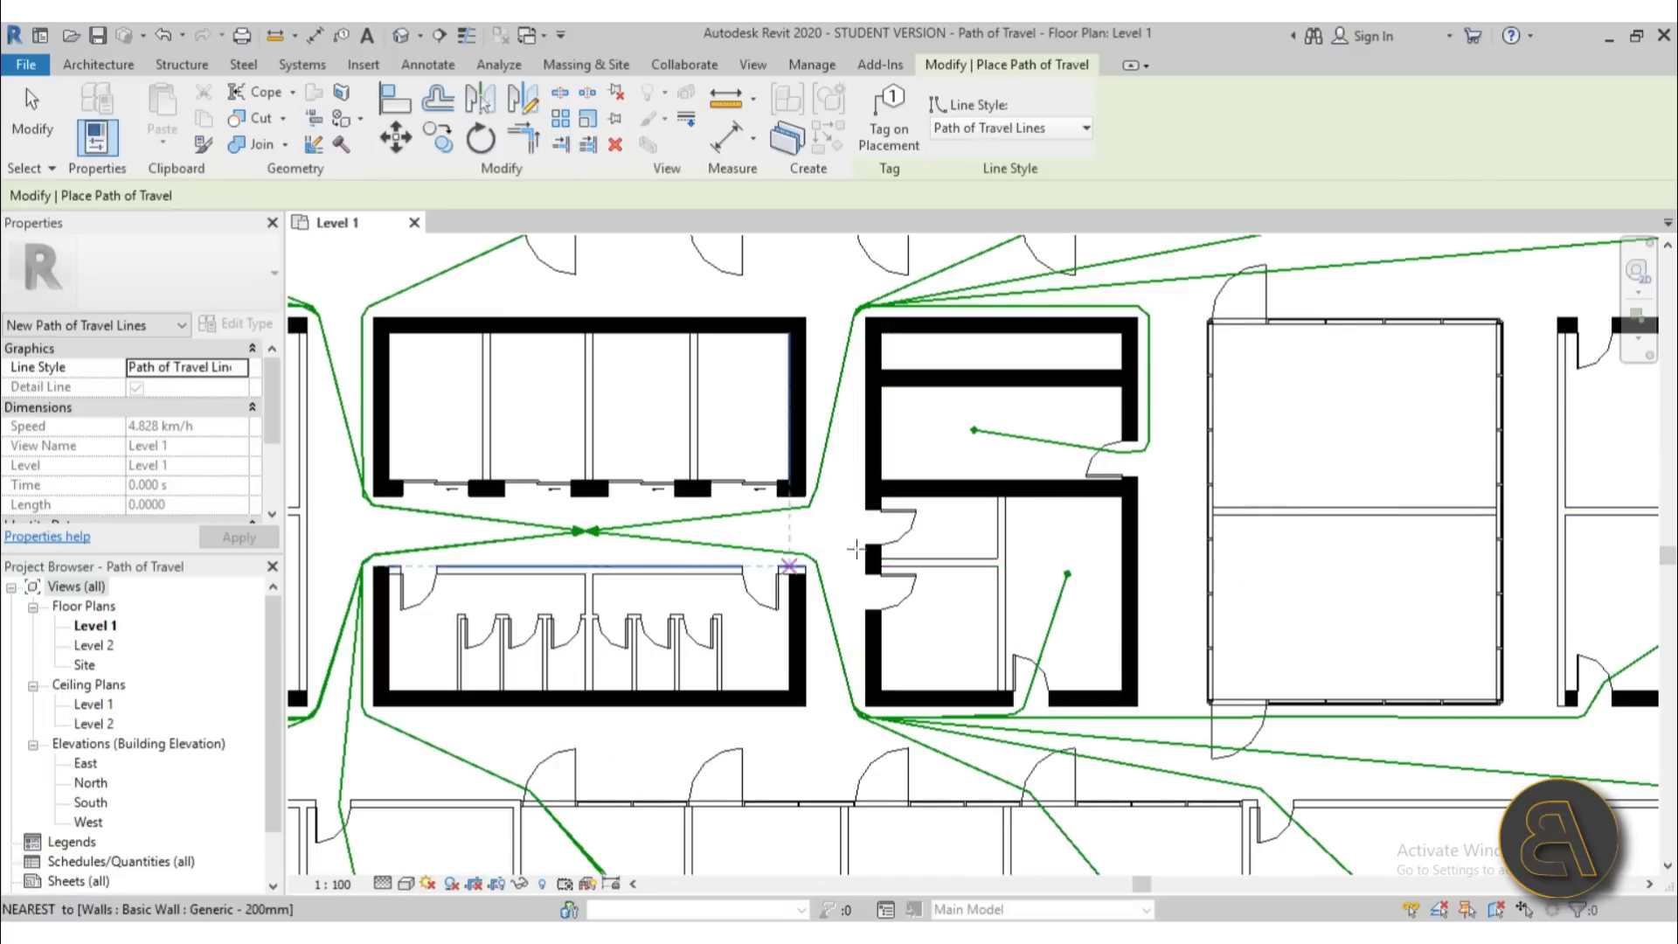
scroll(1497, 423, "down", 4)
scroll(1550, 381, "up", 1)
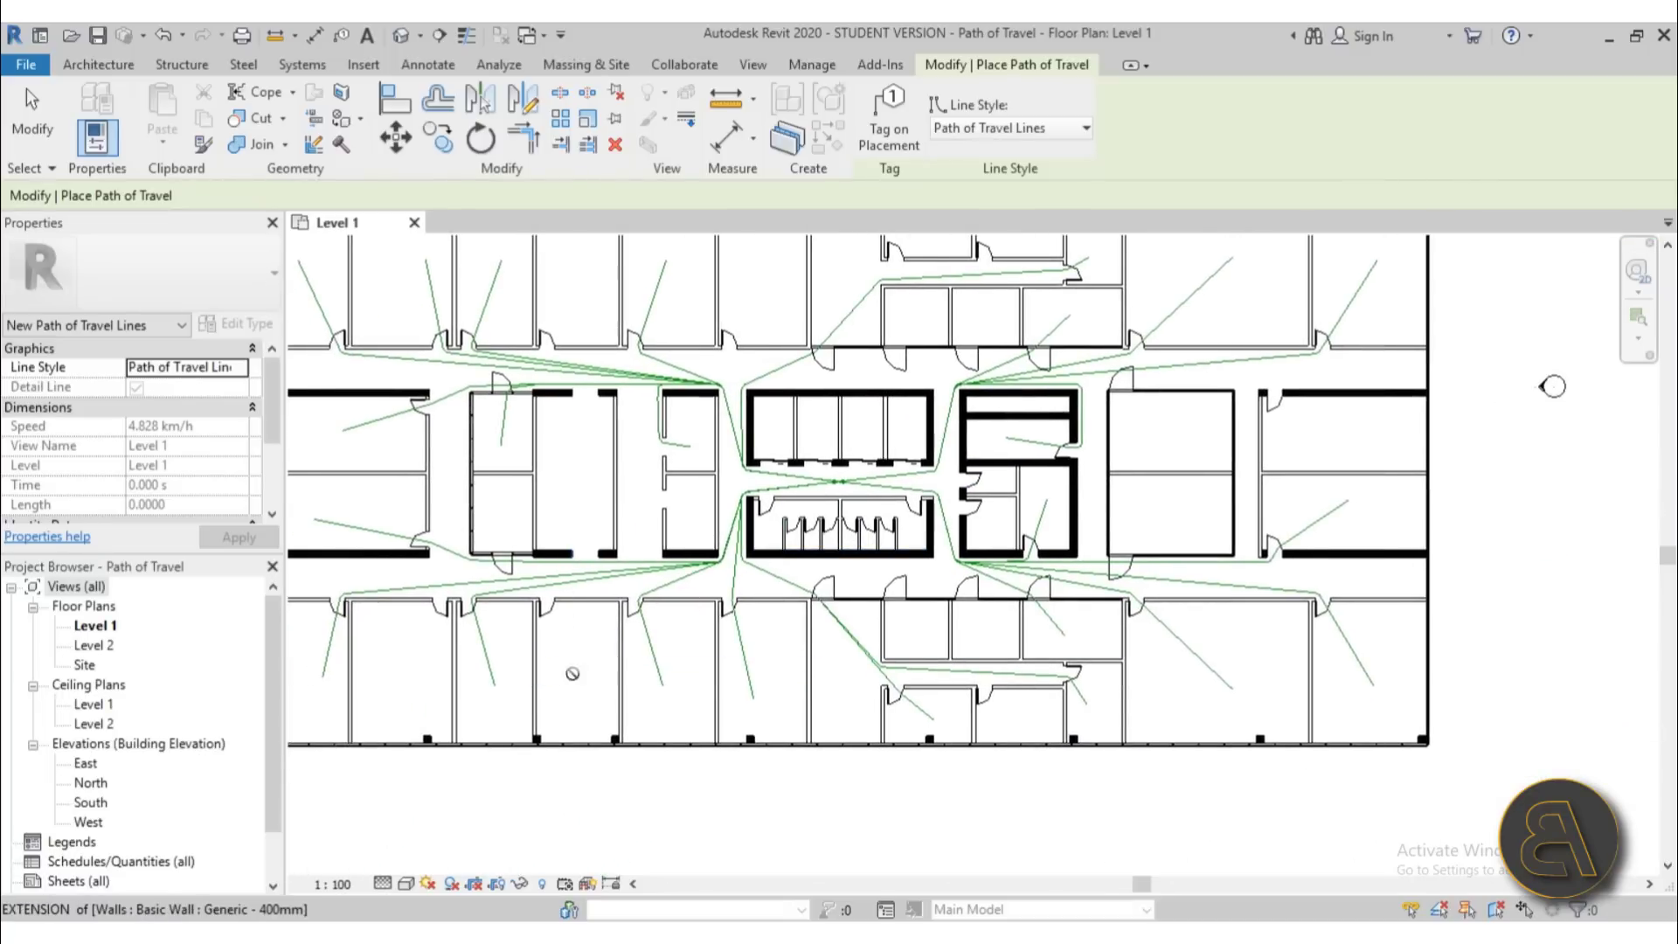
middle_click_drag(496, 621, 570, 558)
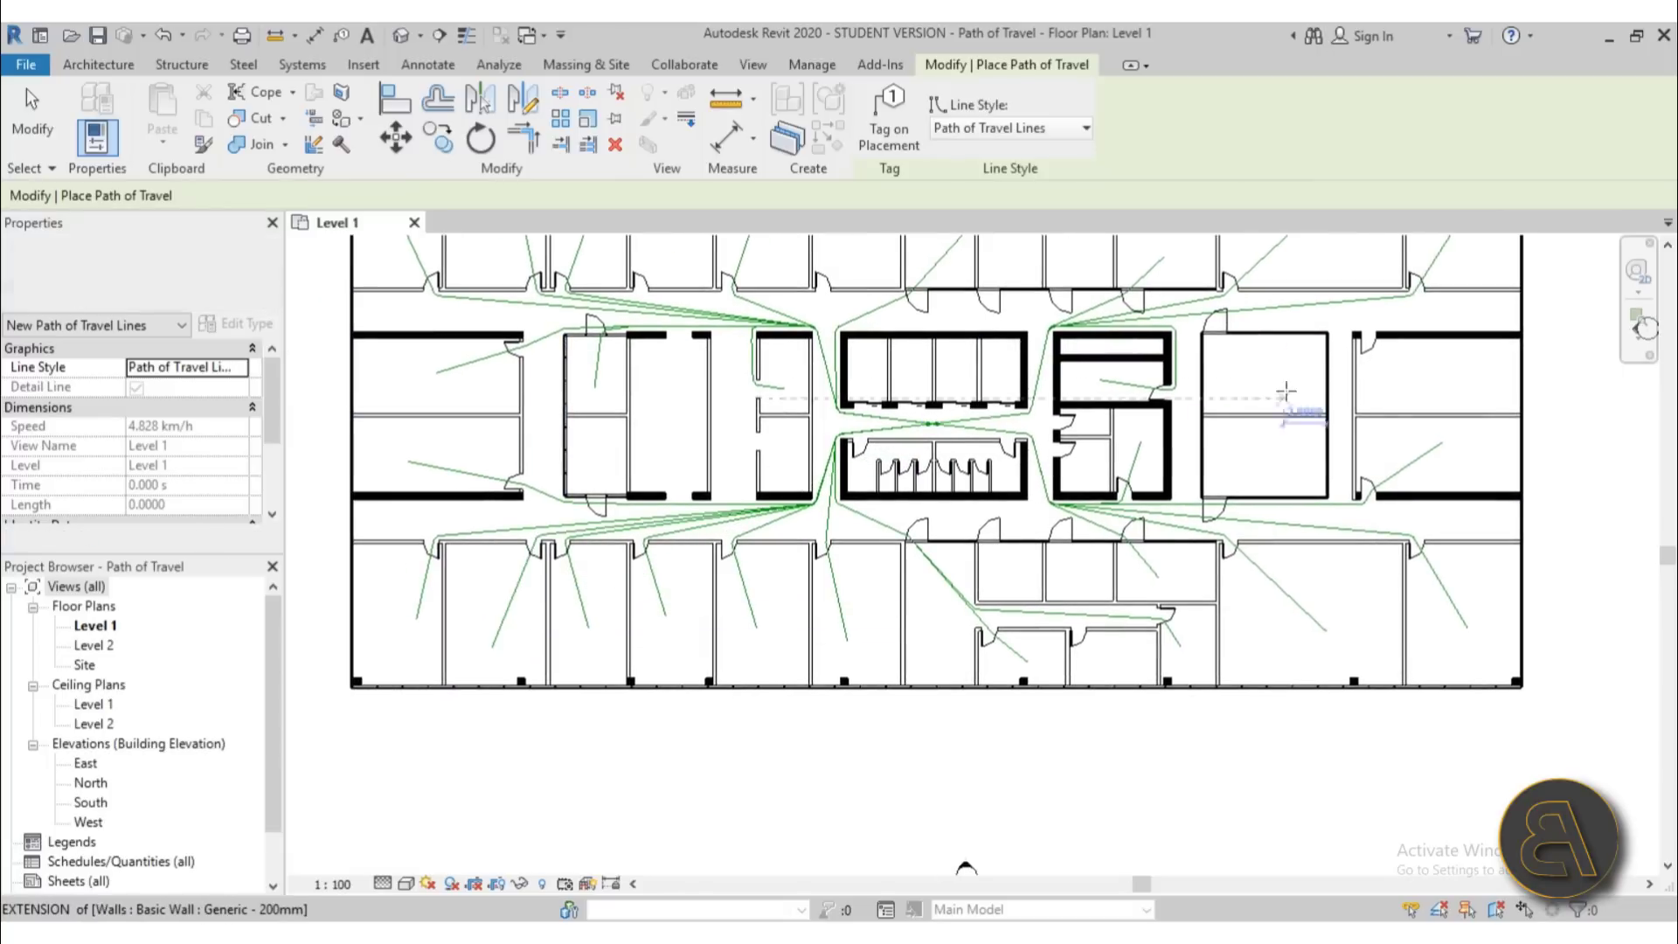
Add a path from the right room to the central corridor.
left_click(1263, 381)
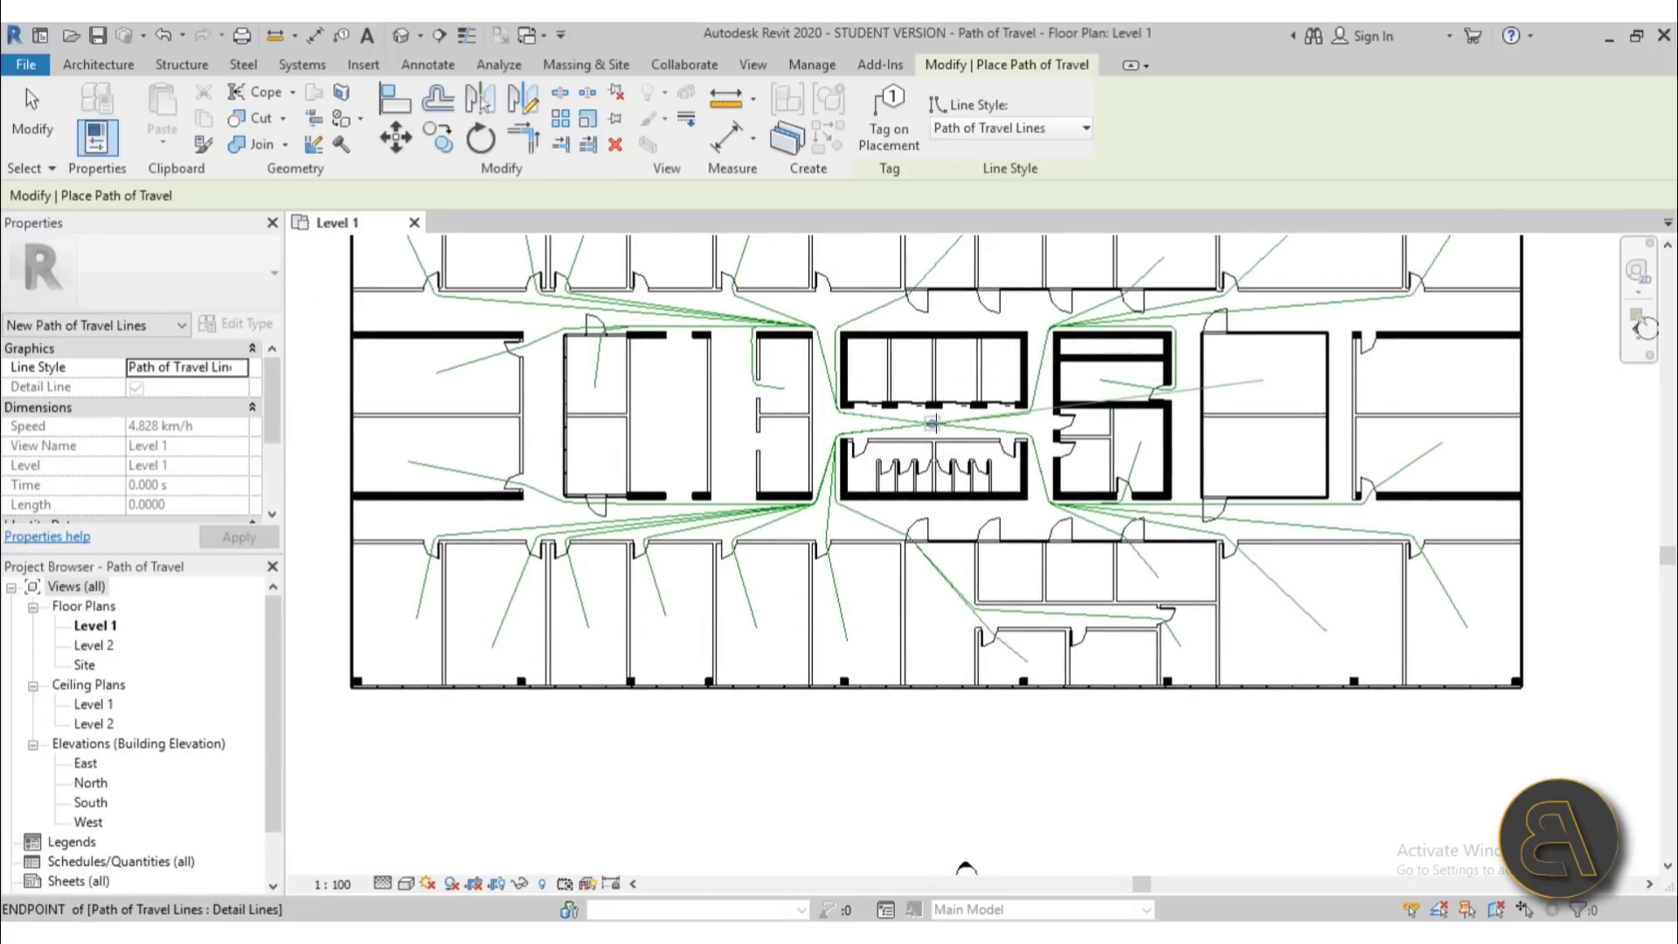
scroll(684, 670, "down", 3)
scroll(1127, 499, "up", 2)
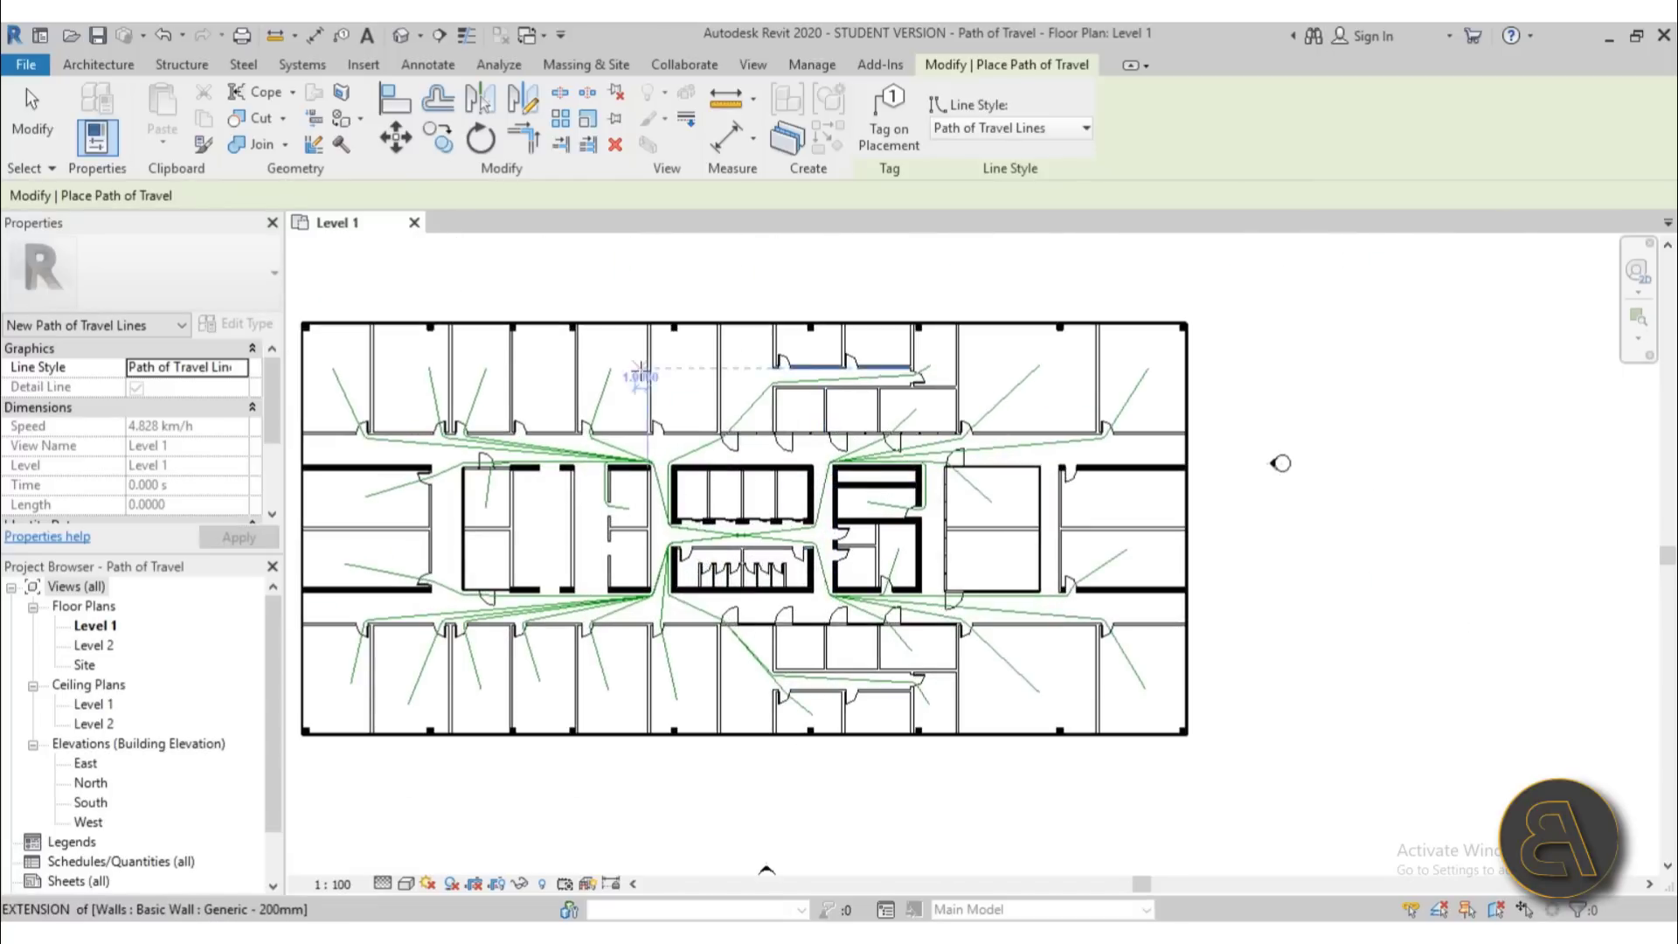
scroll(641, 376, "up", 3)
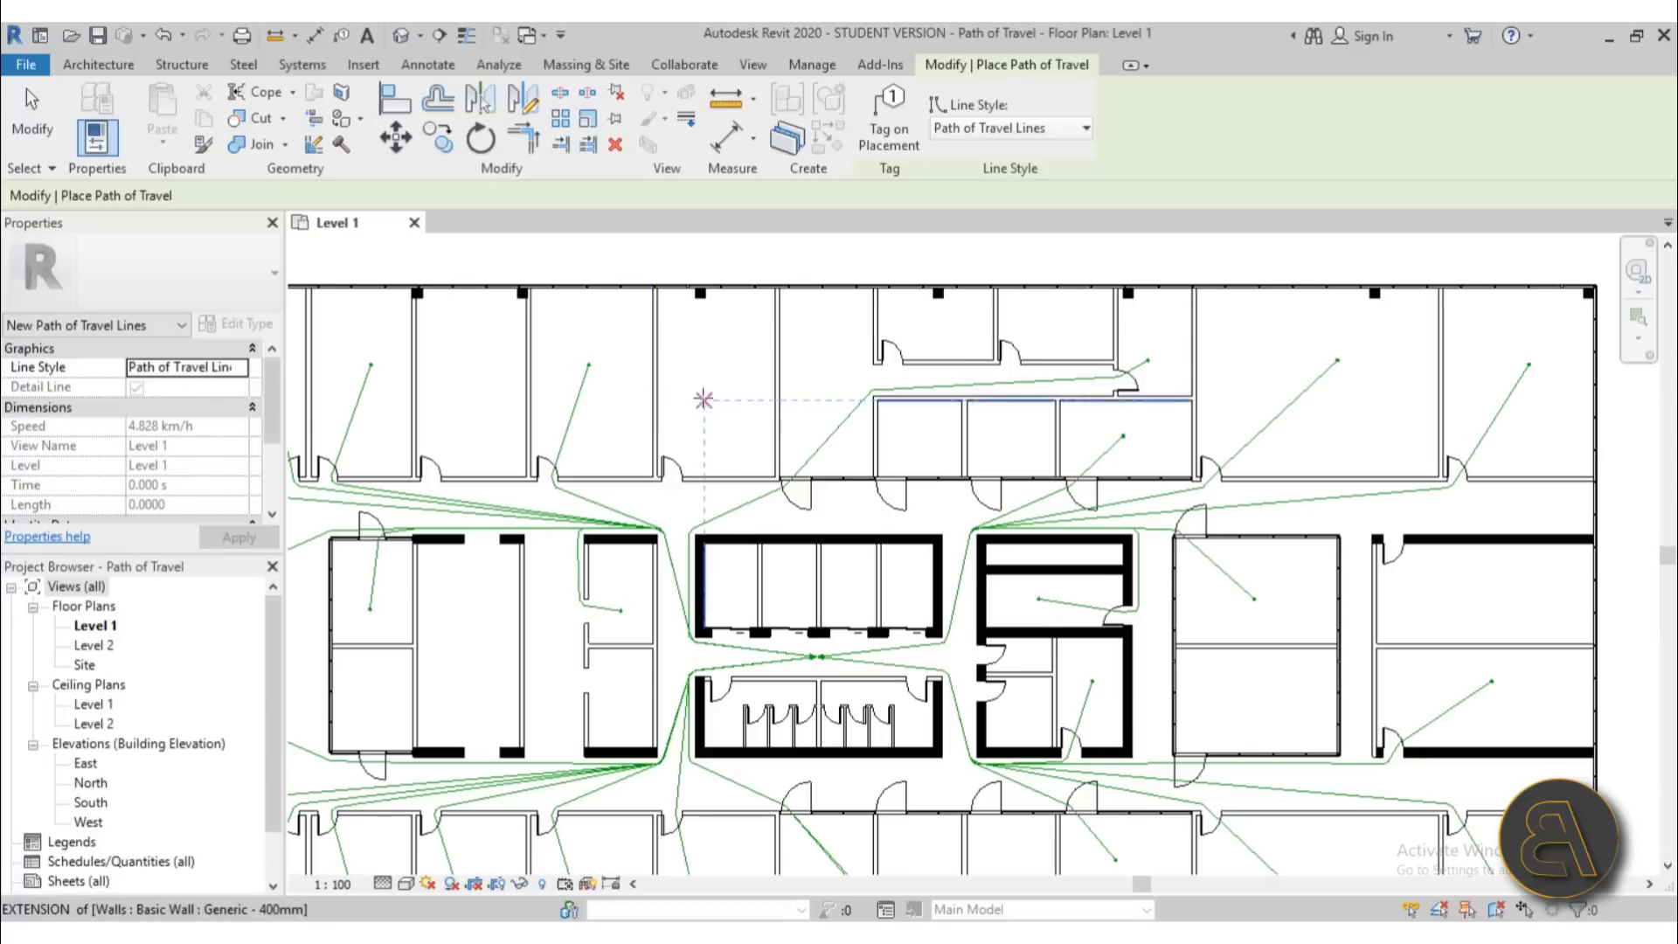
left_click(833, 654)
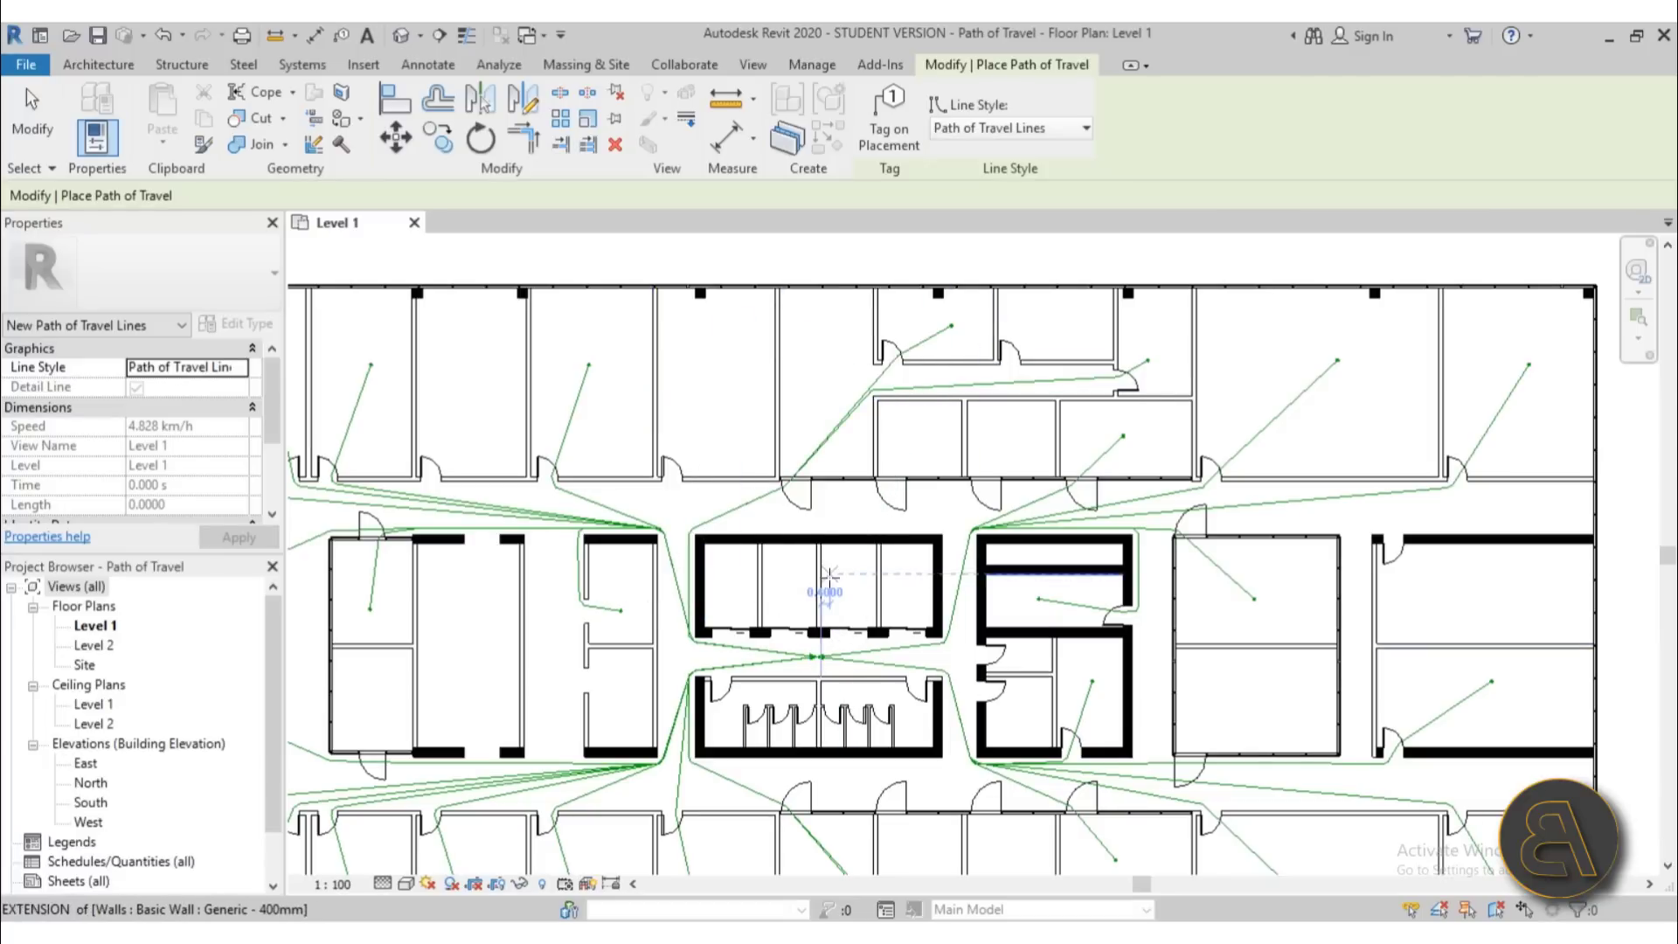
scroll(1310, 513, "down", 4)
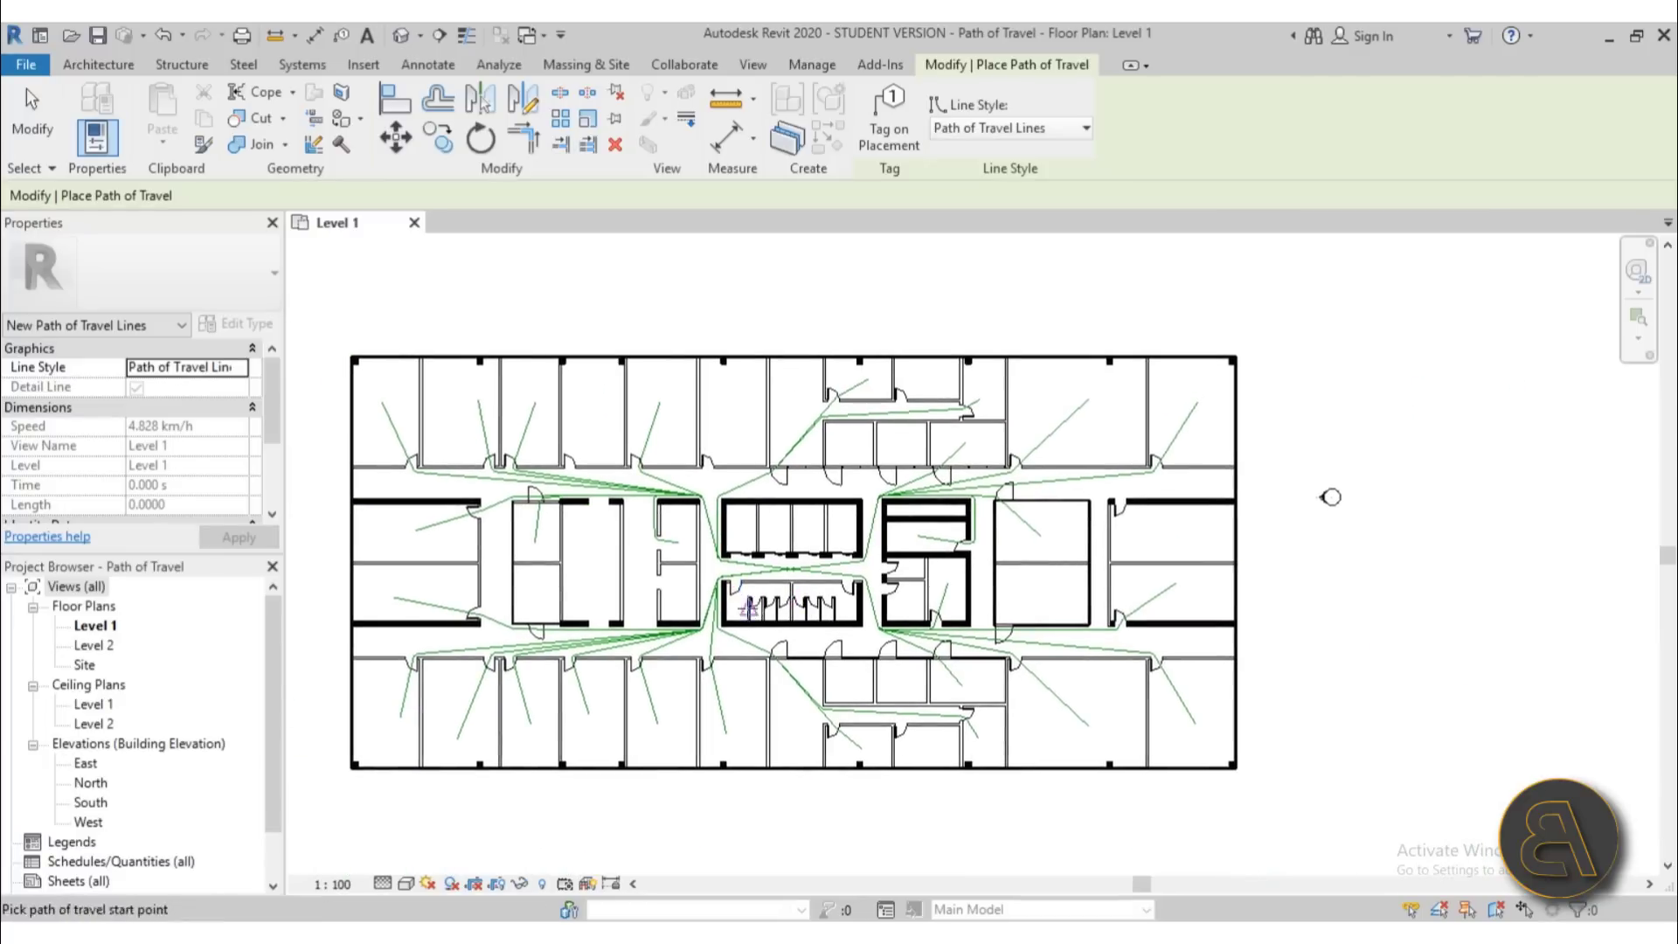
Stop placing paths of travel and recentre the plan.
key("Escape")
key("Escape")
middle_click_drag(799, 531, 825, 489)
scroll(757, 552, "up", 2)
middle_click_drag(758, 552, 845, 527)
scroll(758, 258, "up", 2)
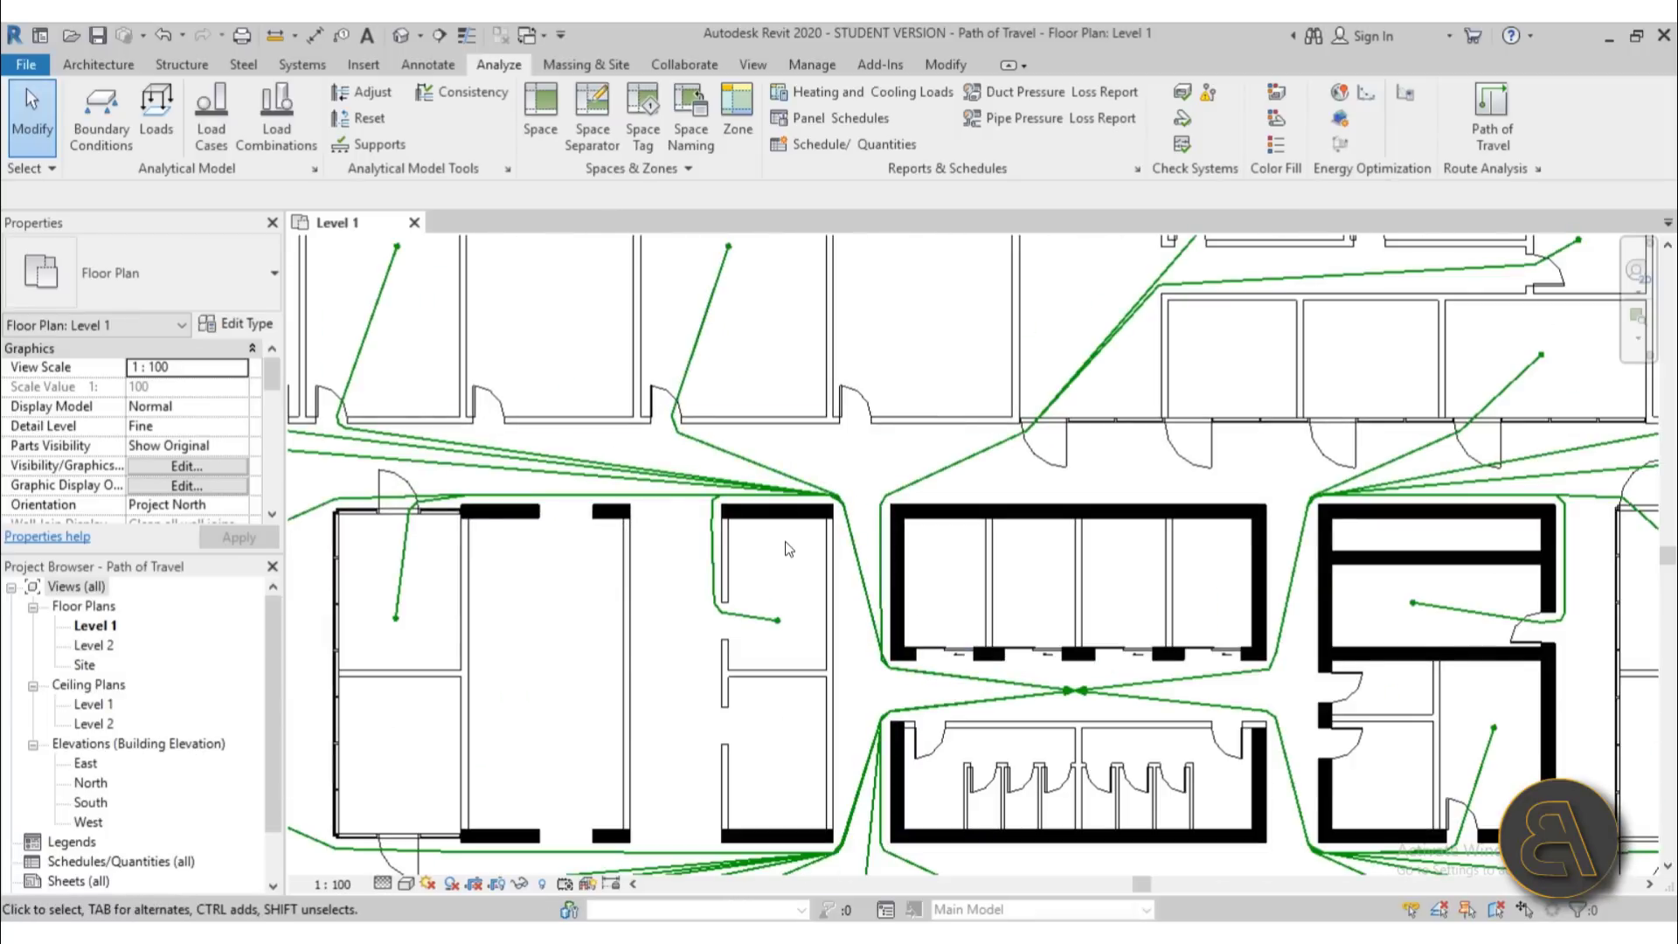
Inspect a path's Time and Length, keeping its line style as Path of Travel Lines.
scroll(790, 549, "down", 2)
middle_click_drag(769, 549, 745, 549)
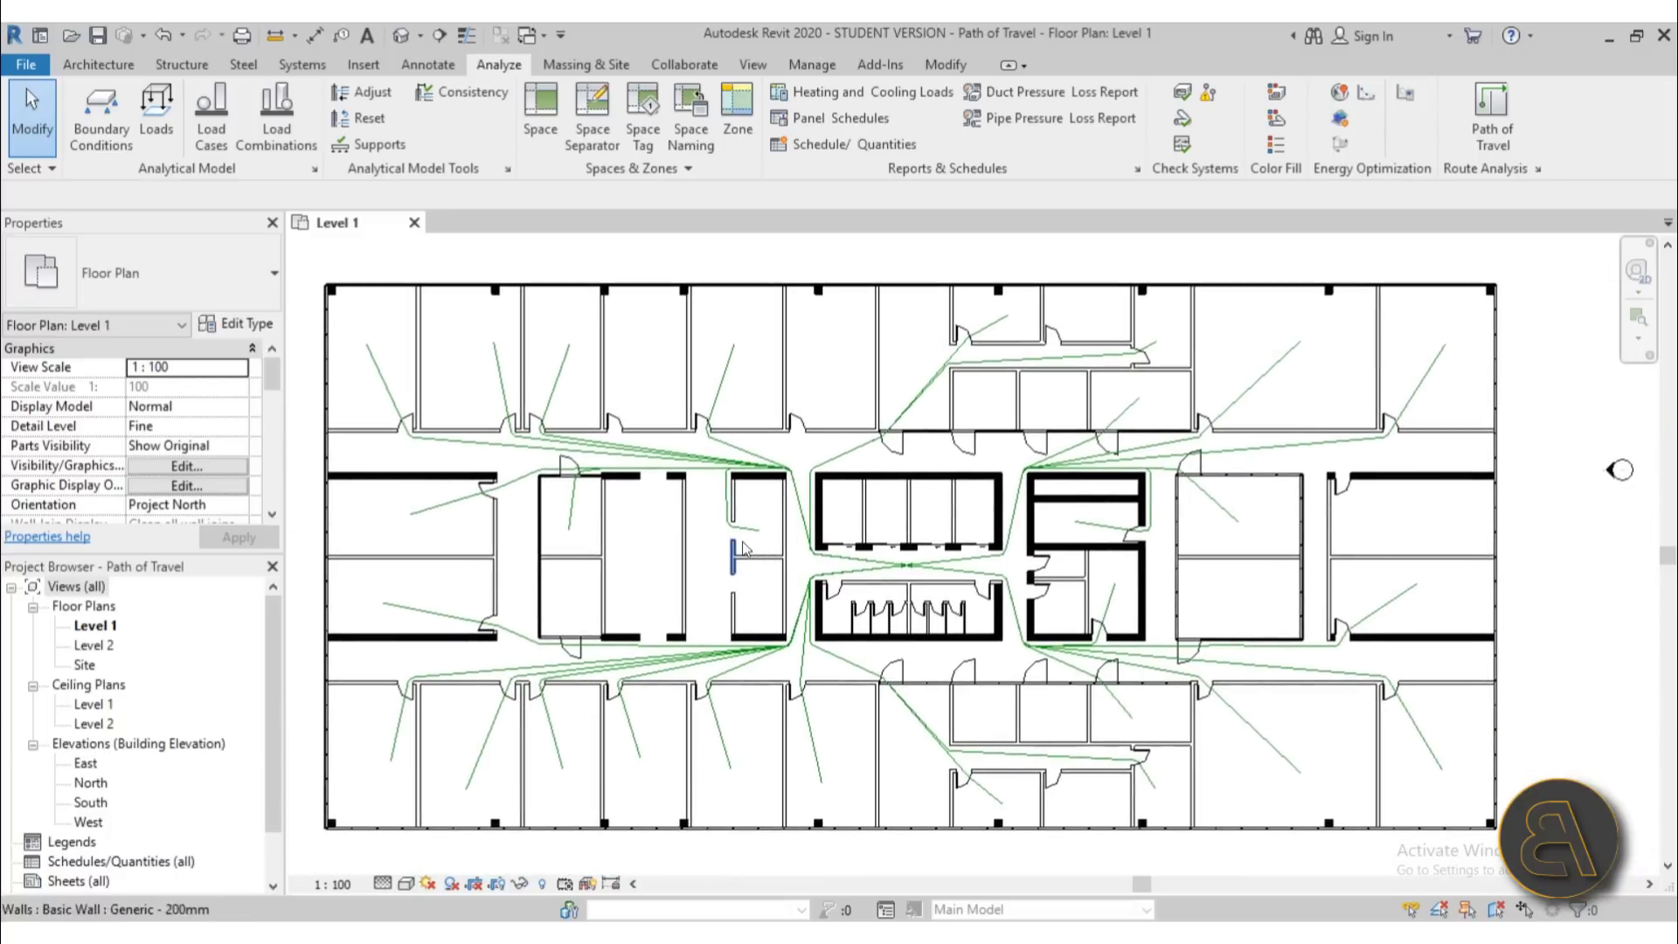
left_click(837, 449)
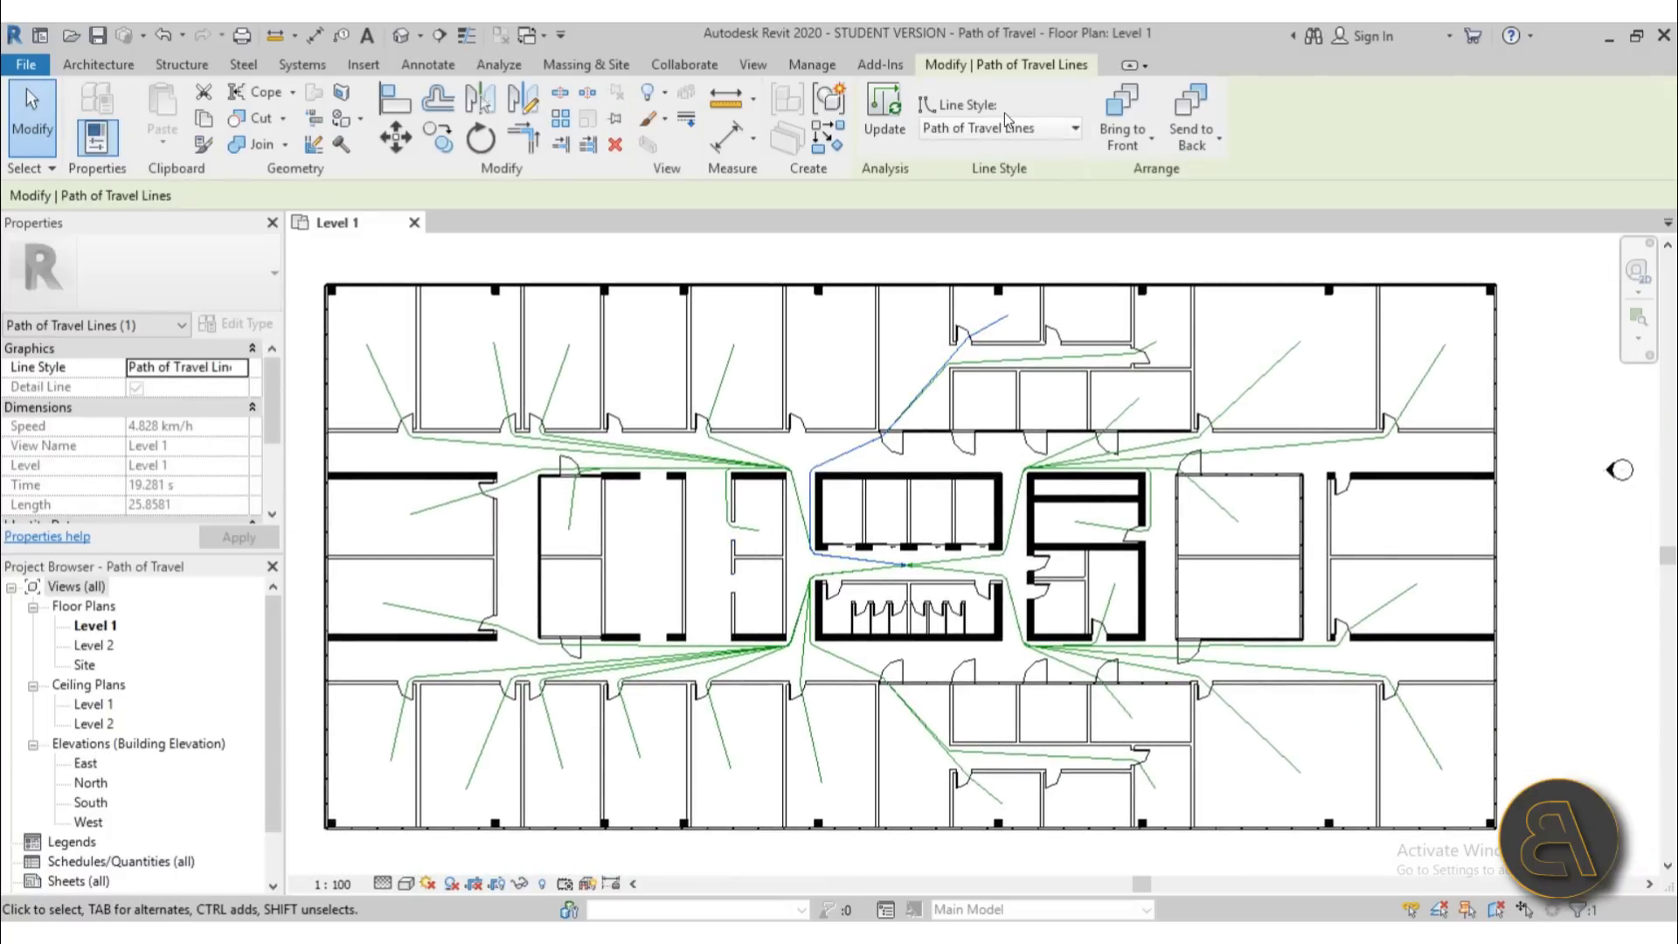
left_click(1065, 131)
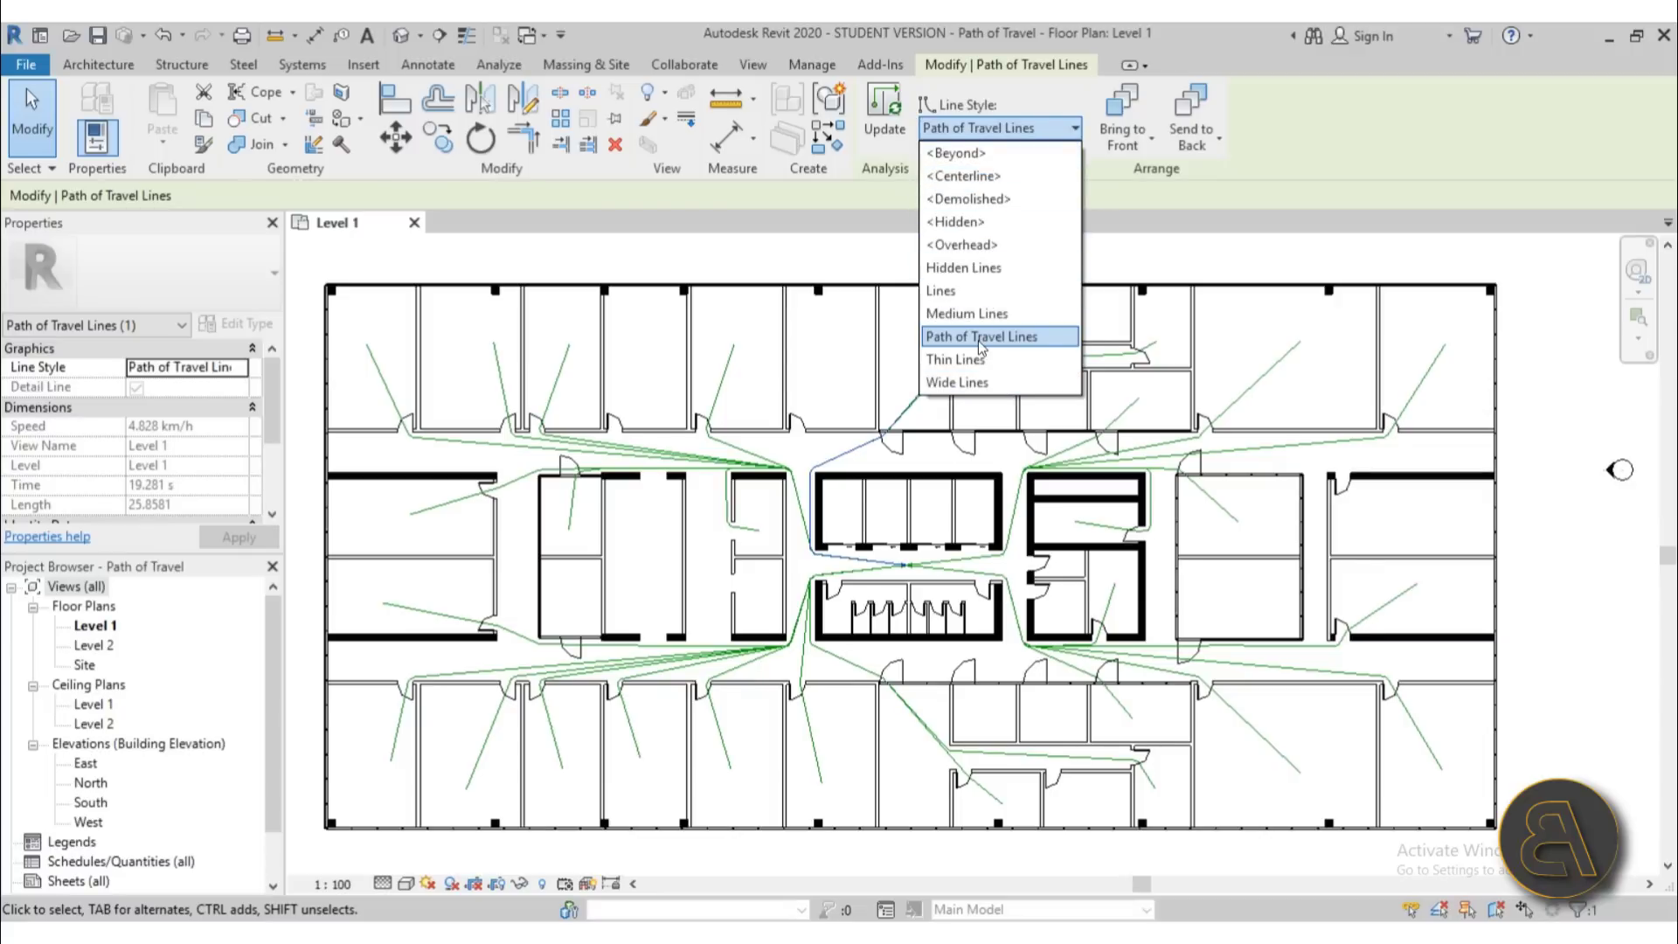
left_click(997, 132)
left_click(967, 133)
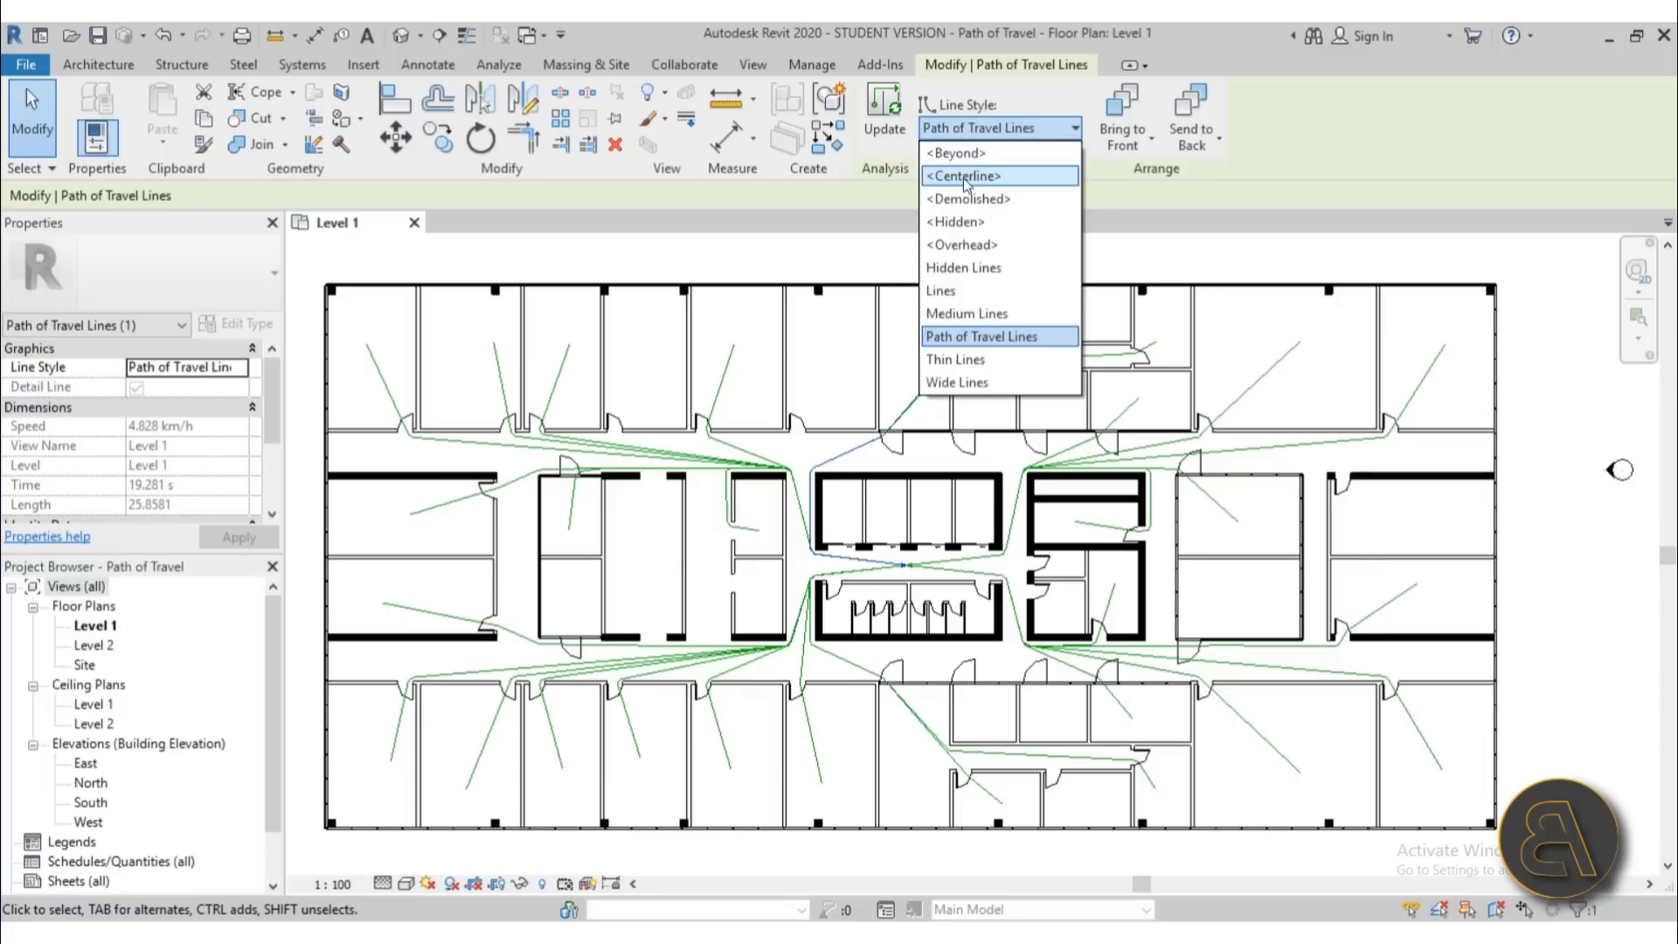
left_click(954, 337)
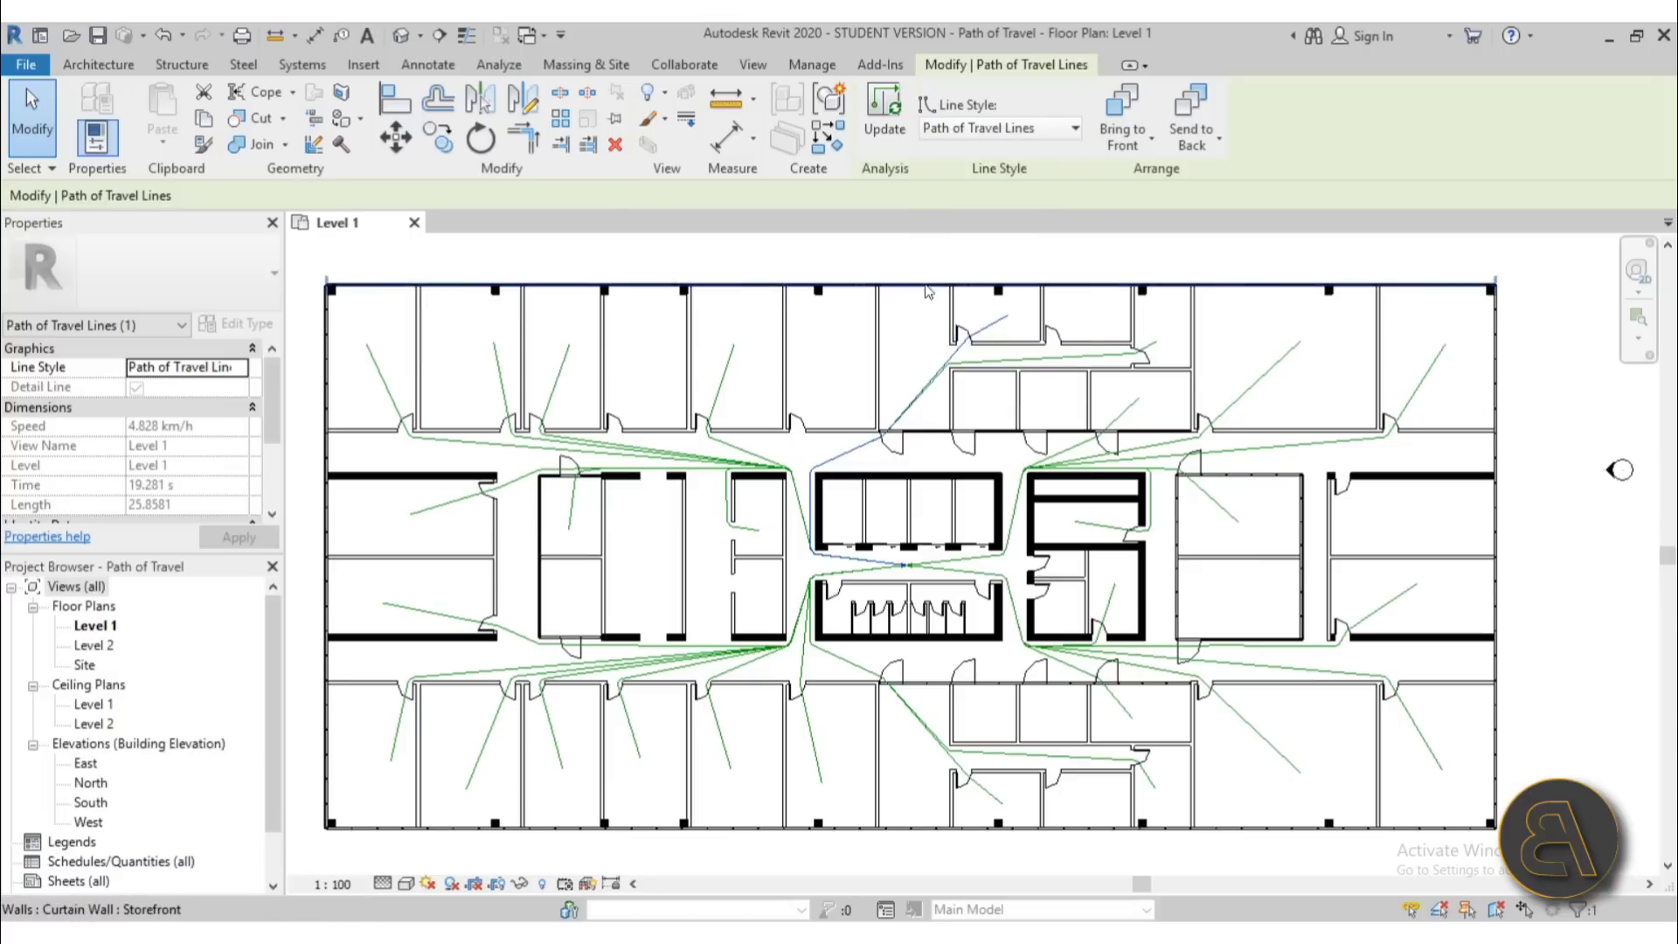
left_click(935, 264)
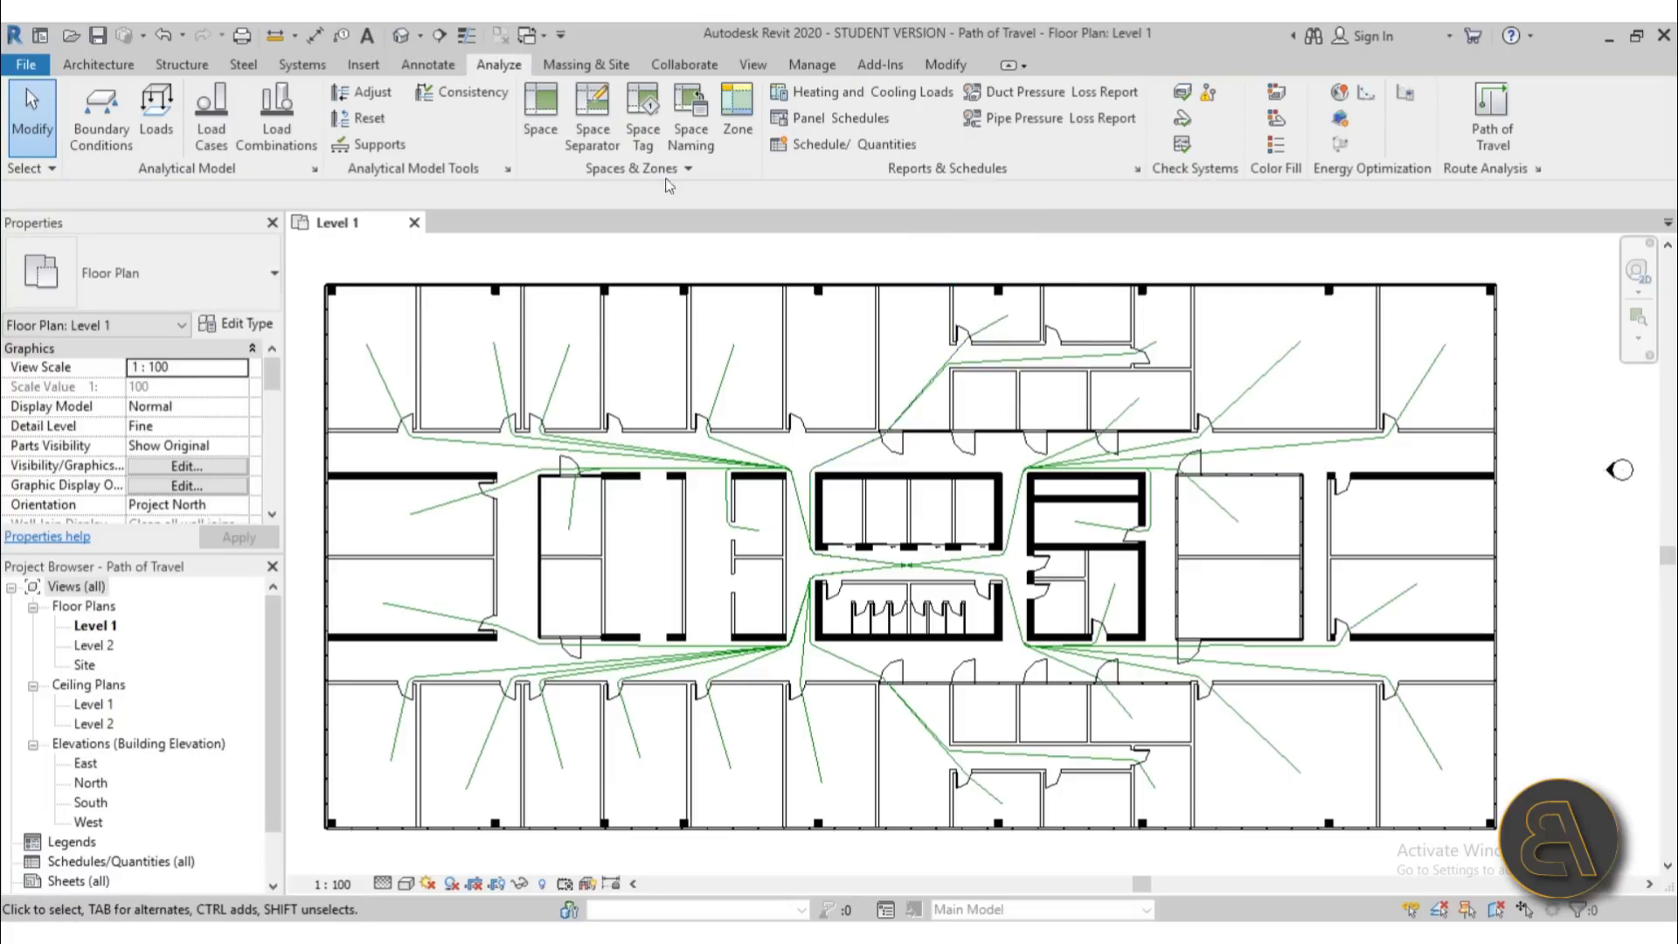
Select a second path of travel line to read its Time and Length, then deselect it.
left_click(423, 64)
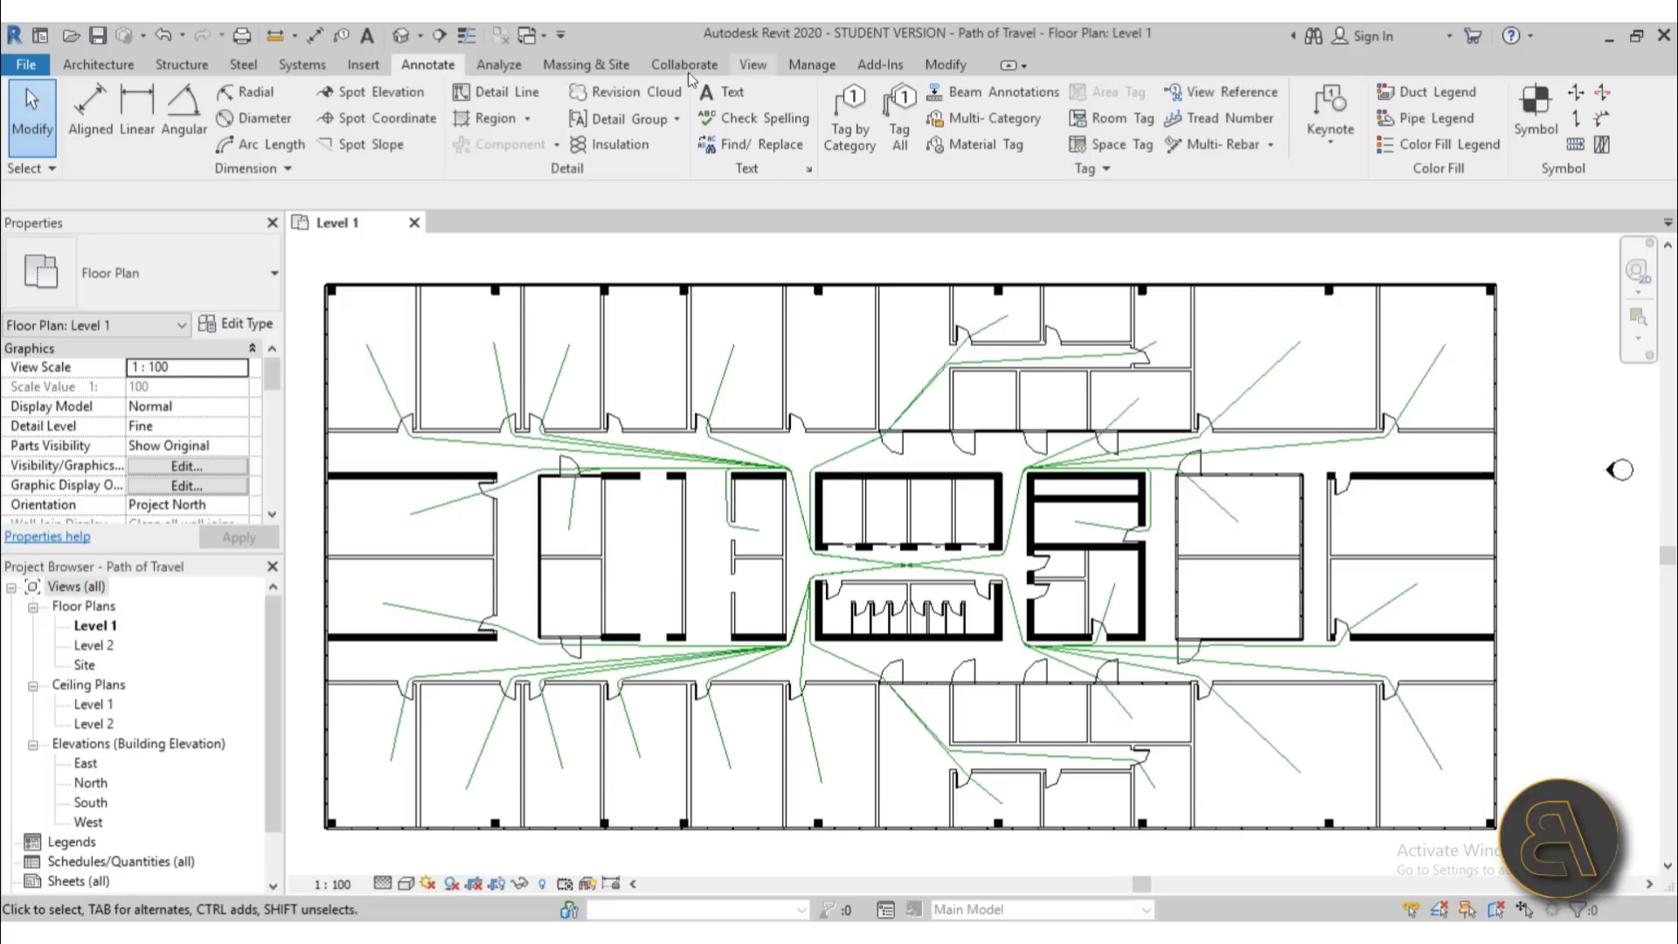
left_click(499, 64)
left_click(920, 401)
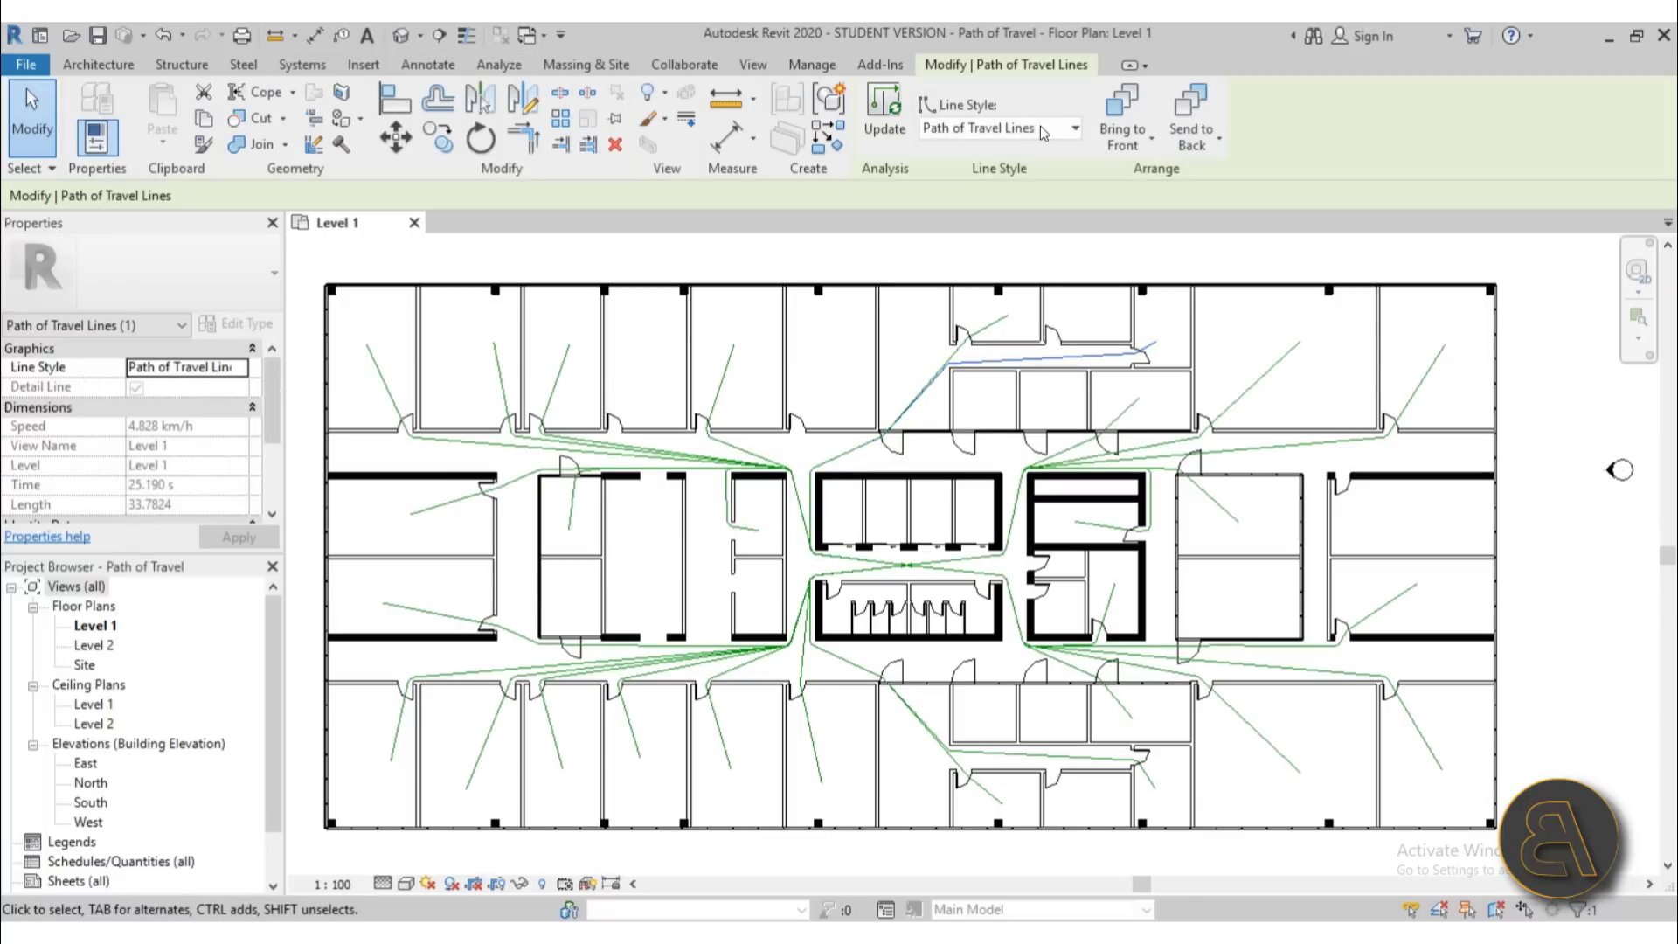
key("Escape")
Open Line Styles from the Manage tab and expand the Lines category.
left_click(812, 65)
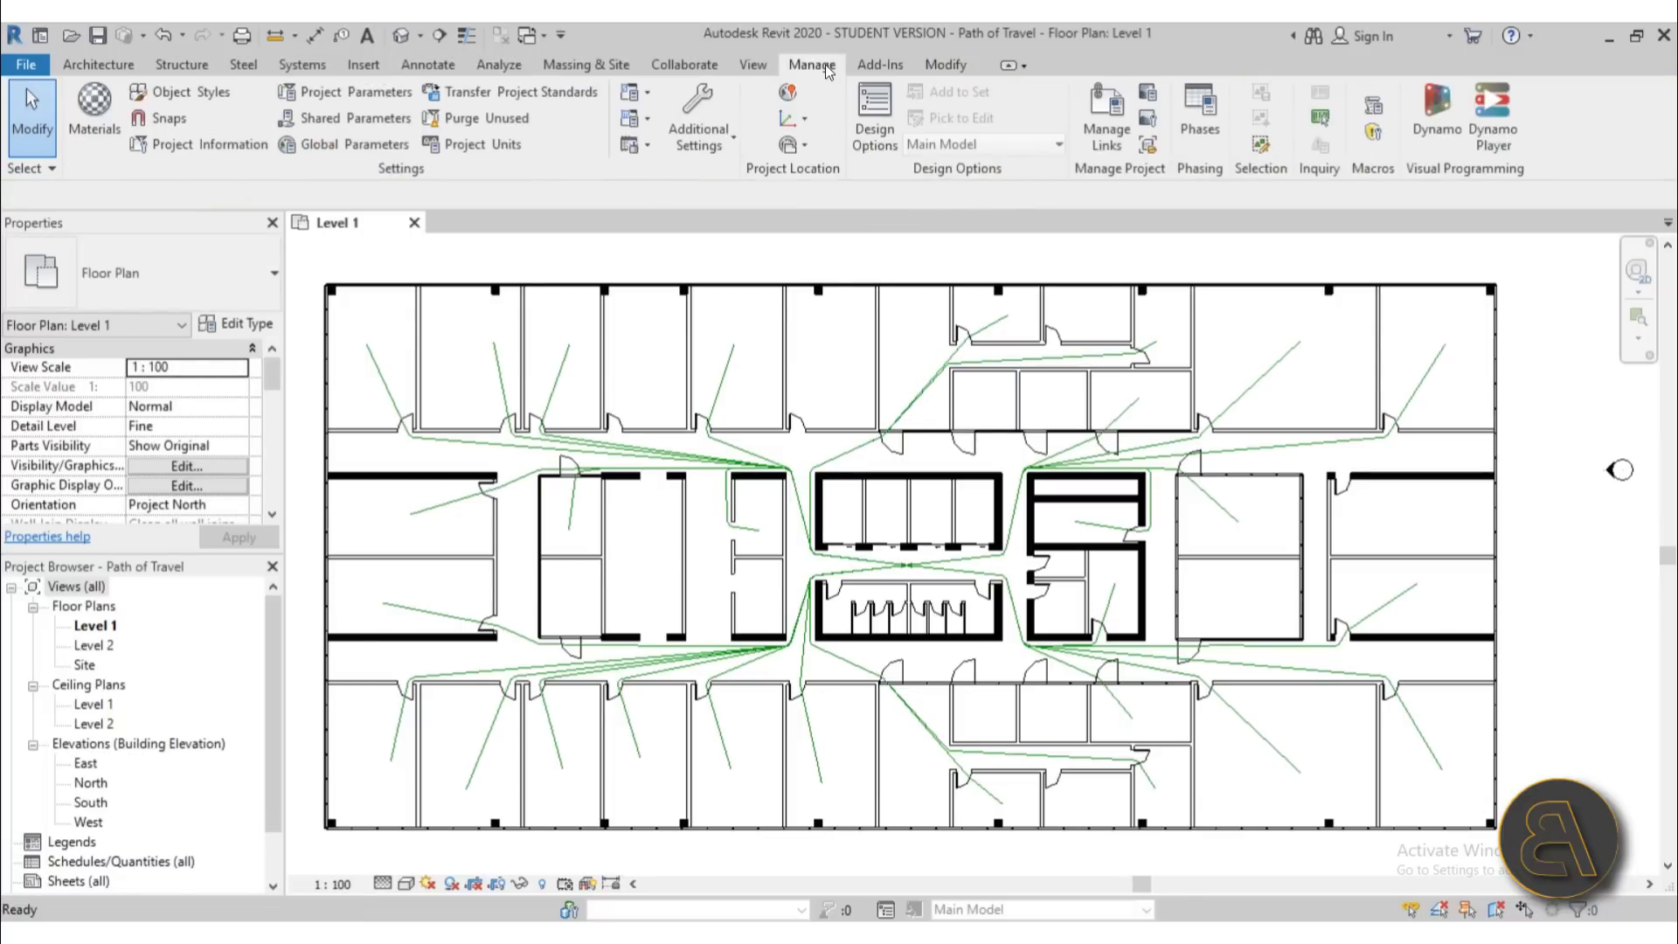
left_click(726, 147)
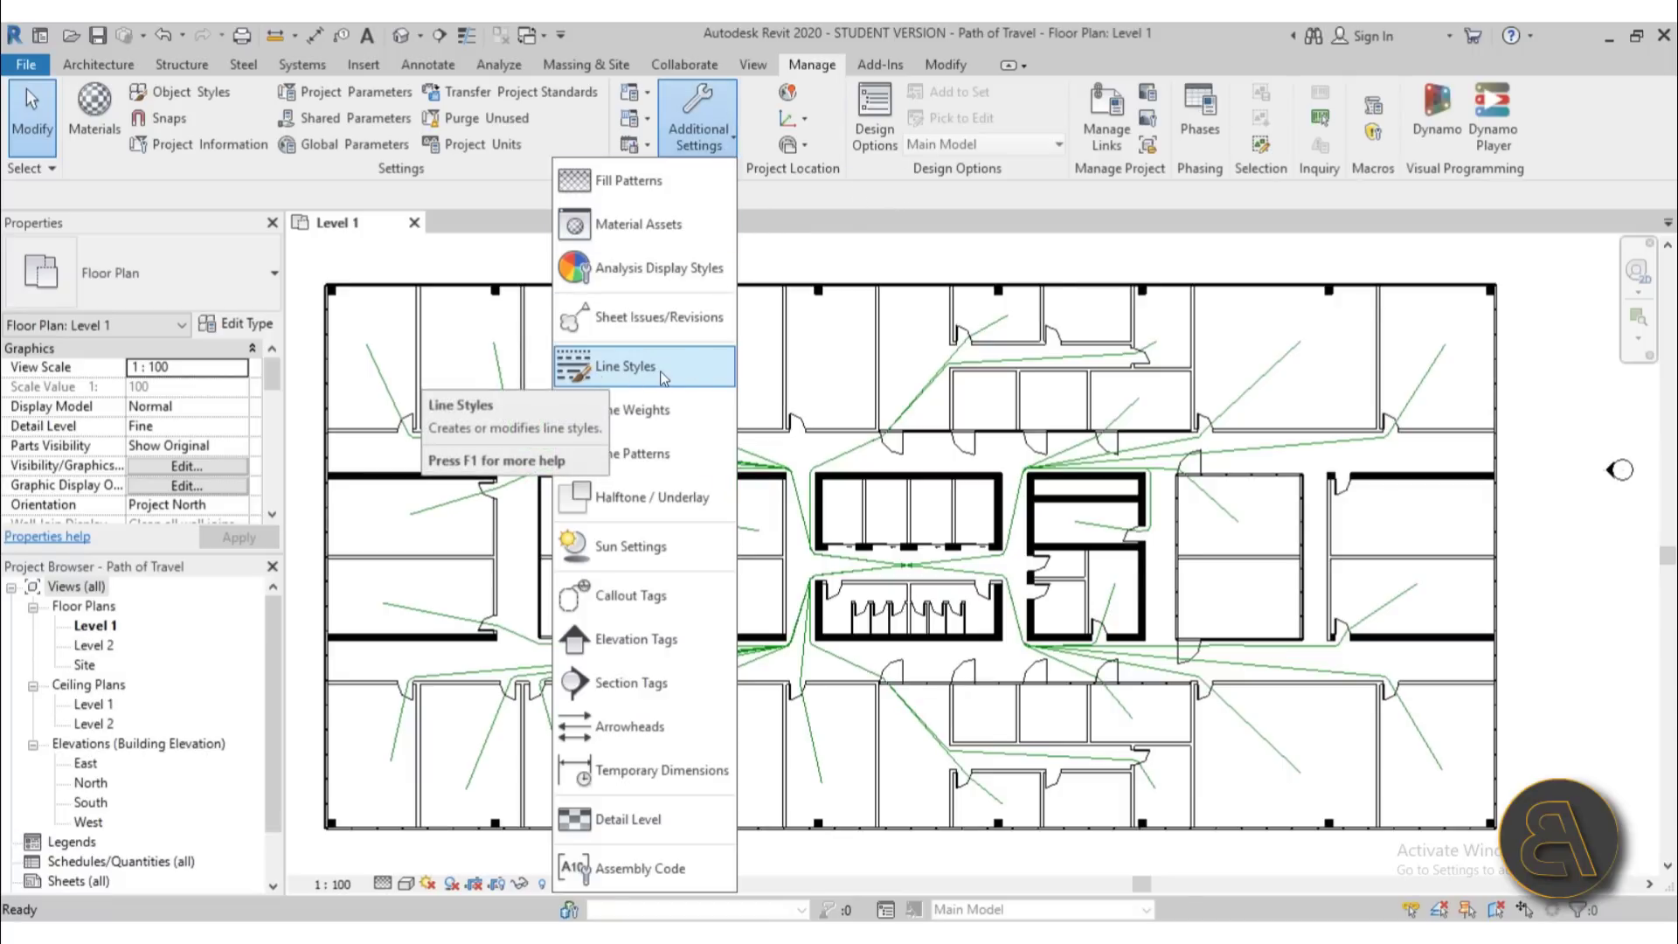
left_click(599, 374)
left_click_drag(727, 188, 406, 75)
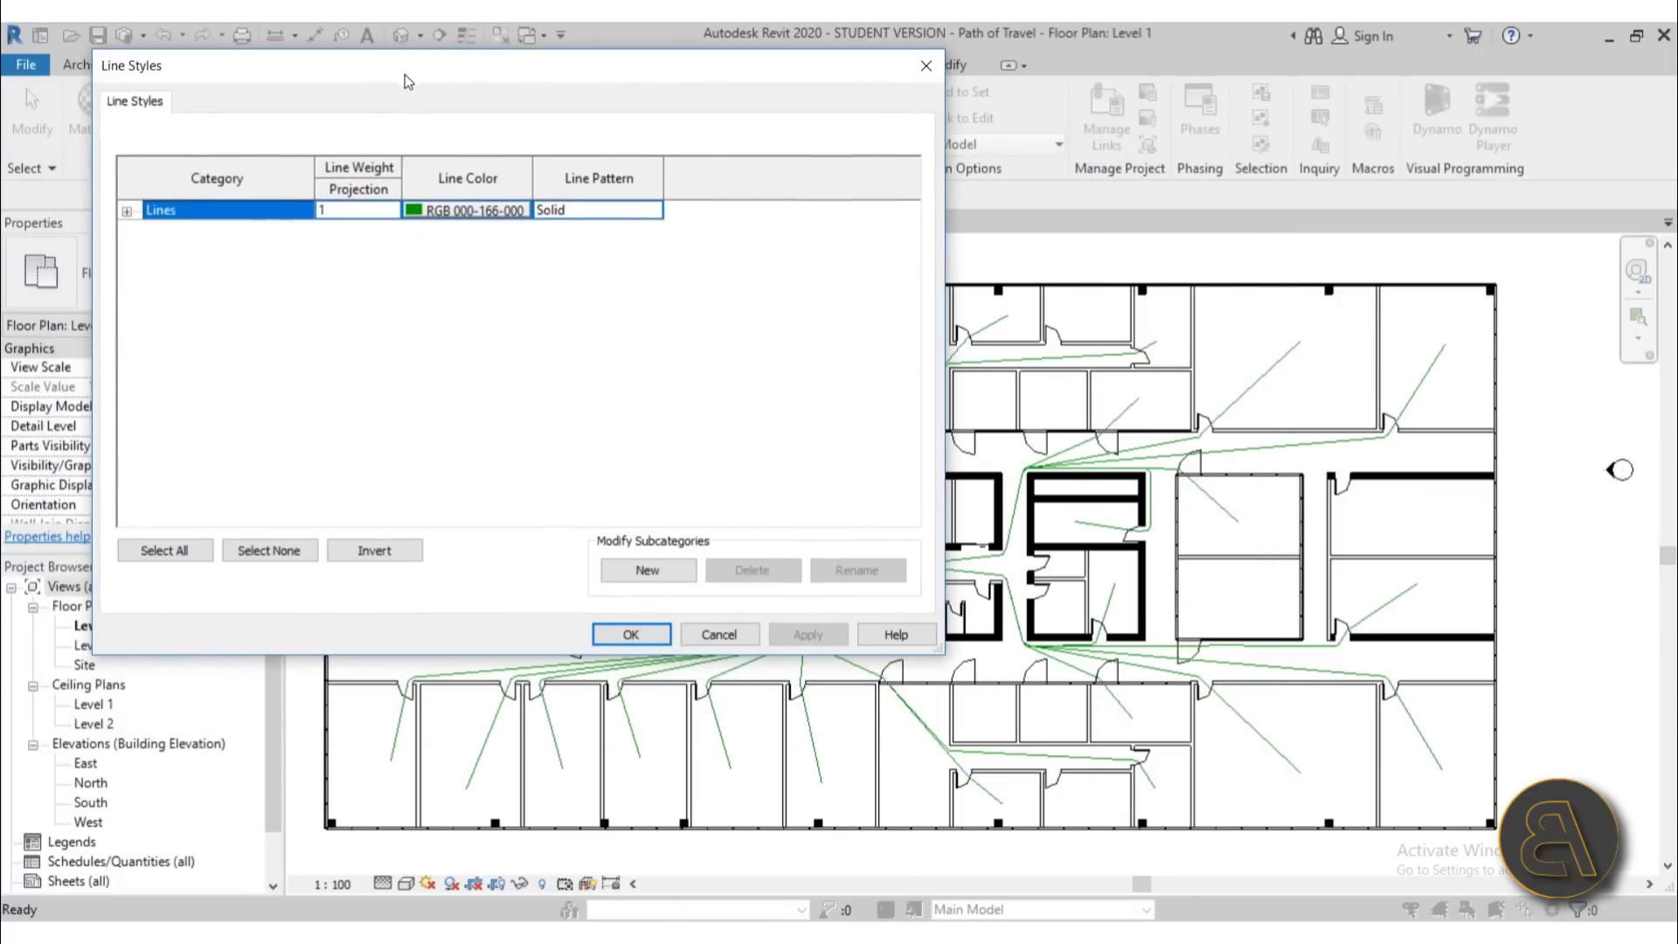
left_click(126, 212)
scroll(357, 345, "down", 2)
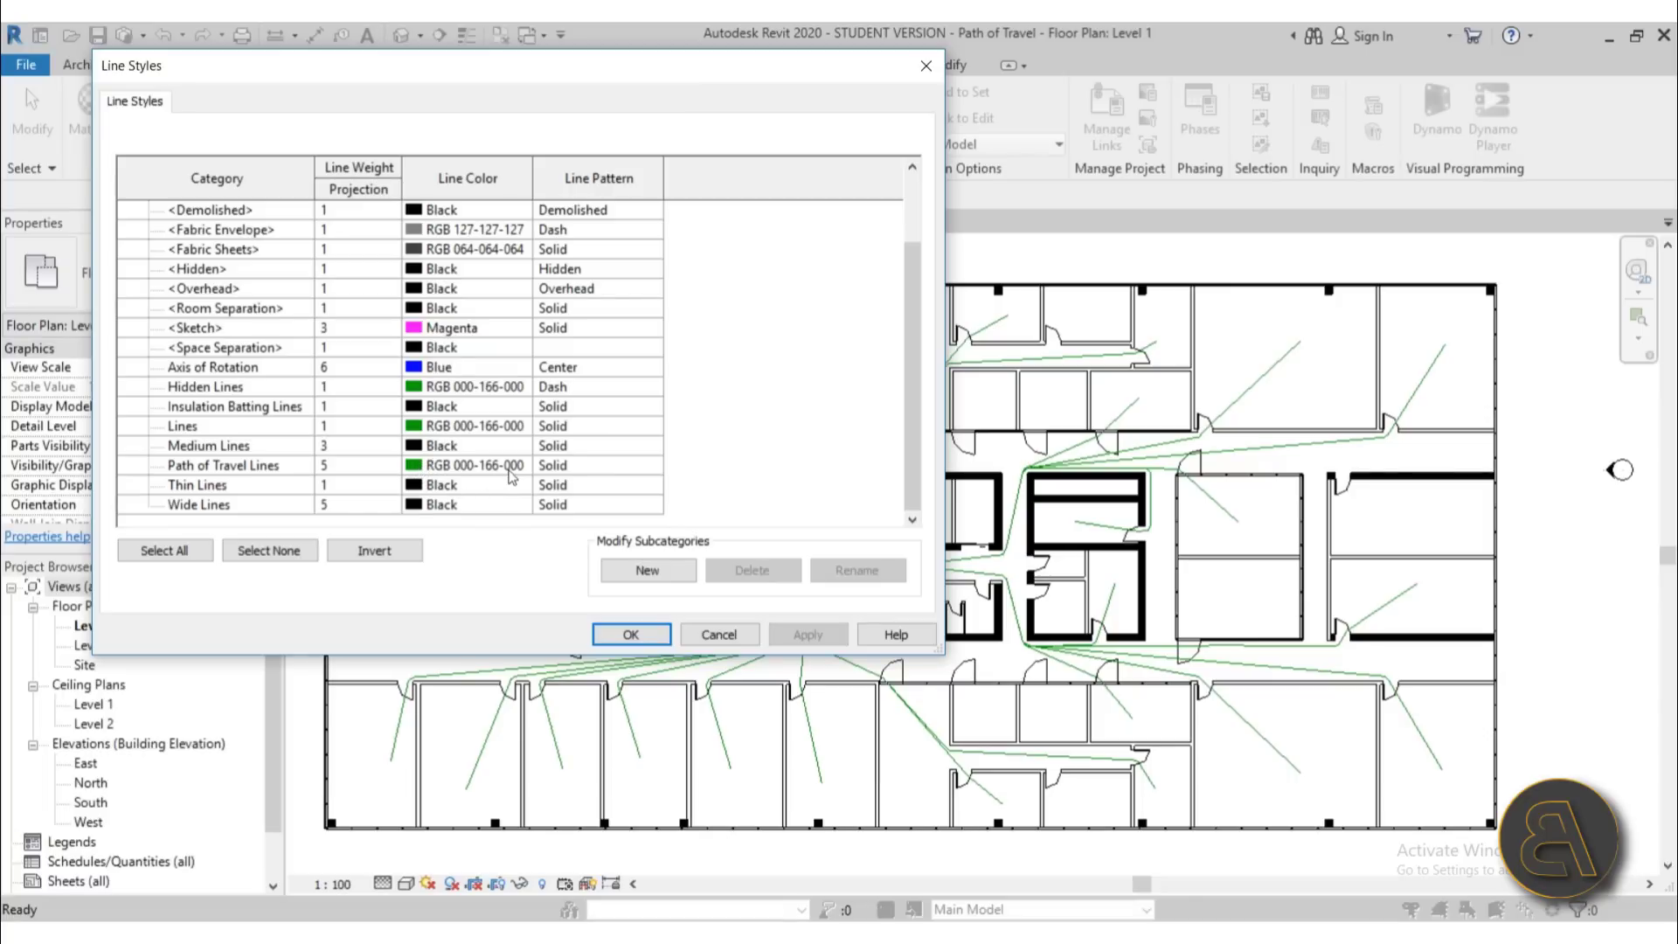
Set Path of Travel Lines colour to blue (RGB 000-128-192) and apply it.
left_click(435, 471)
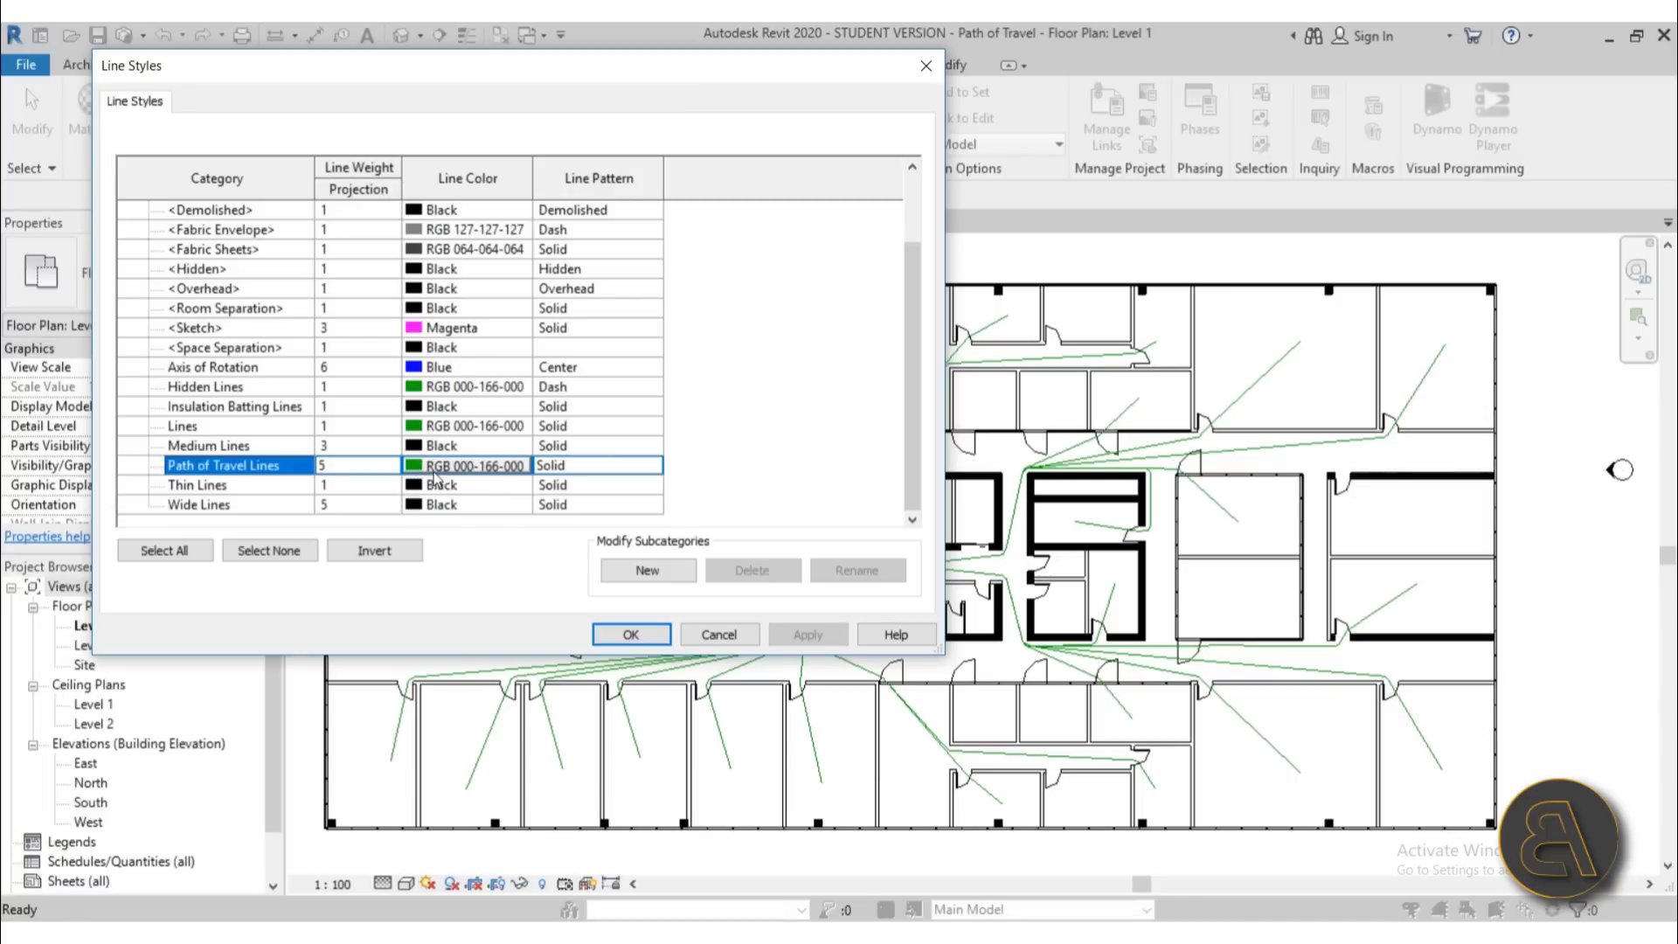
left_click(423, 473)
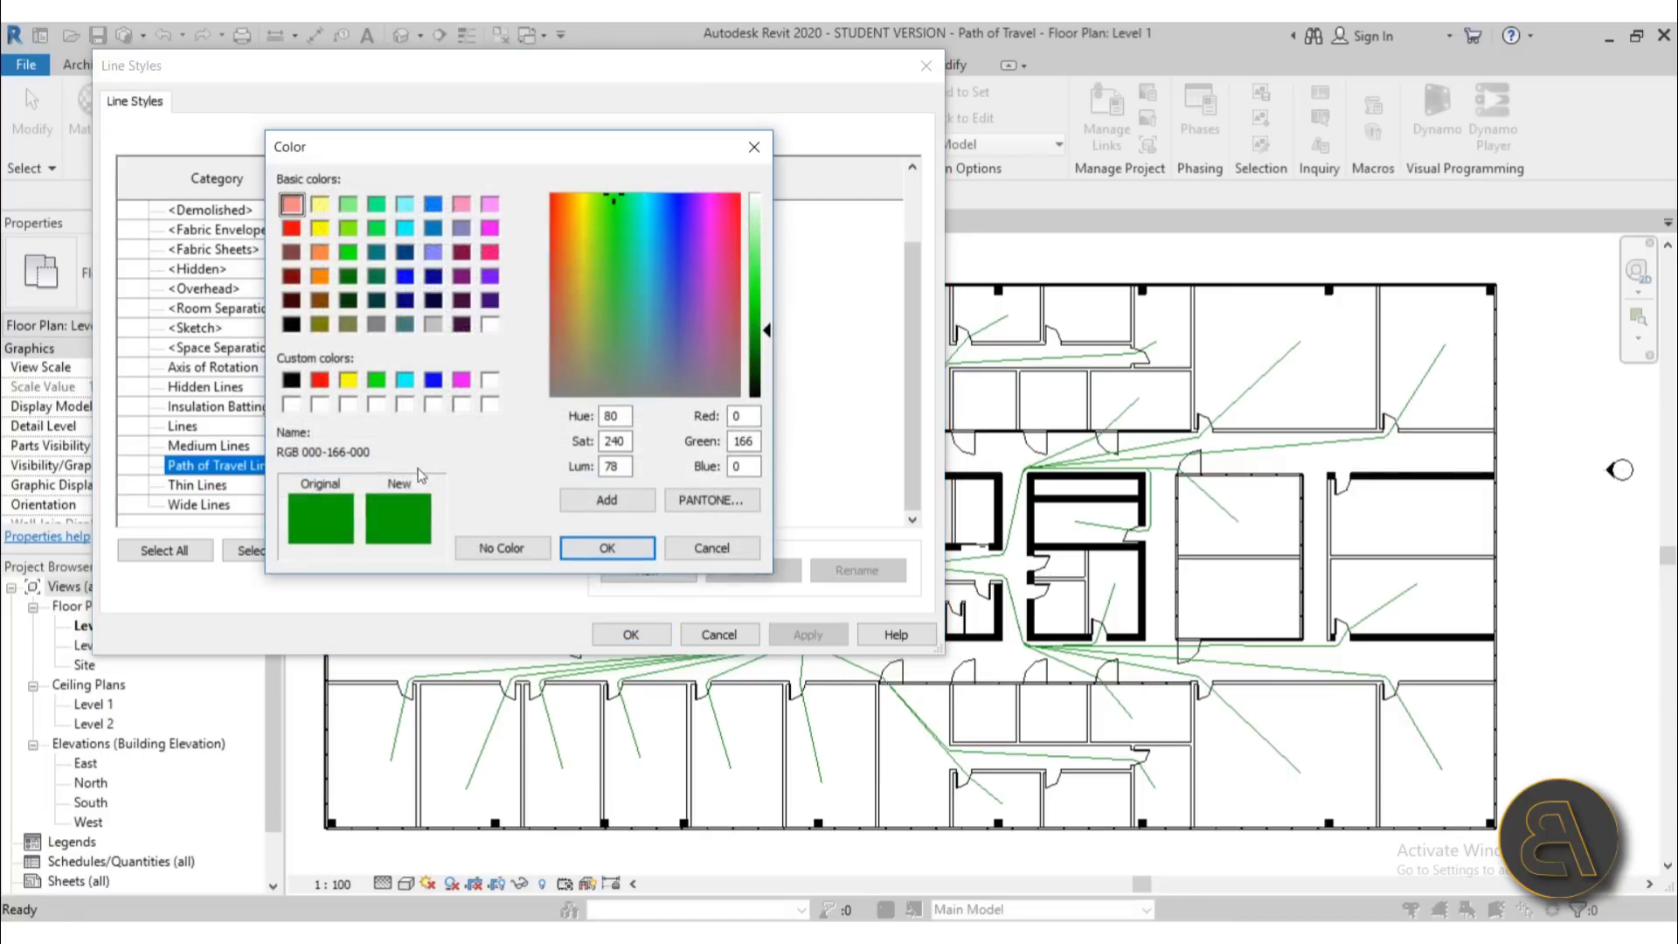
left_click(432, 228)
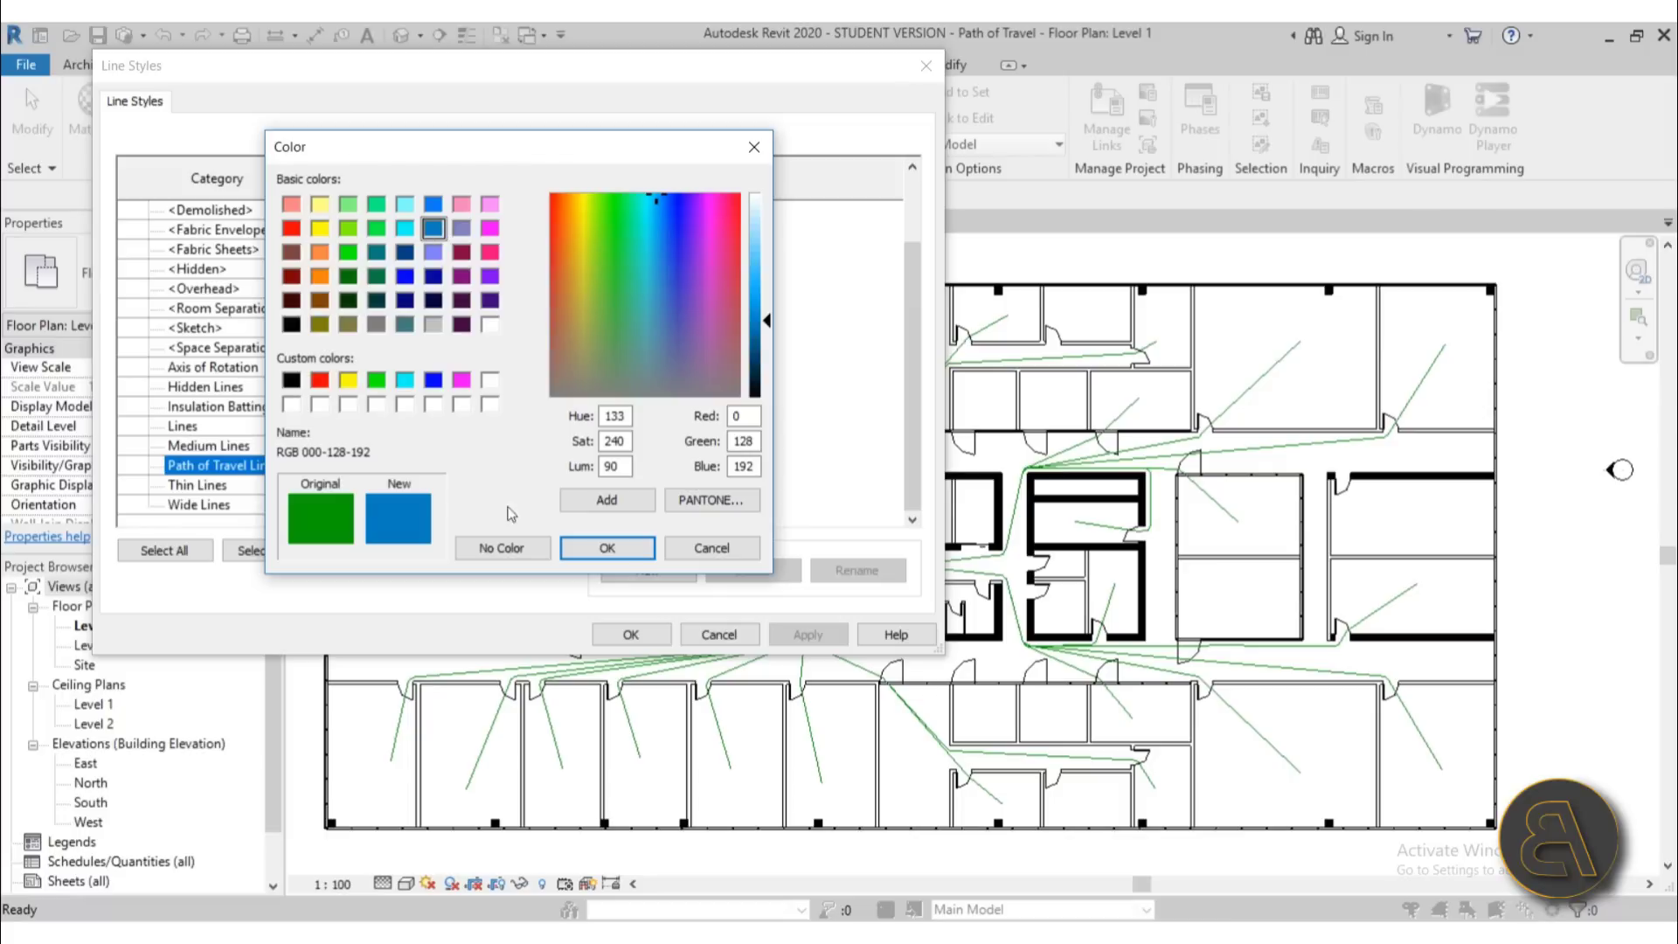
left_click(607, 548)
left_click(802, 638)
left_click(649, 639)
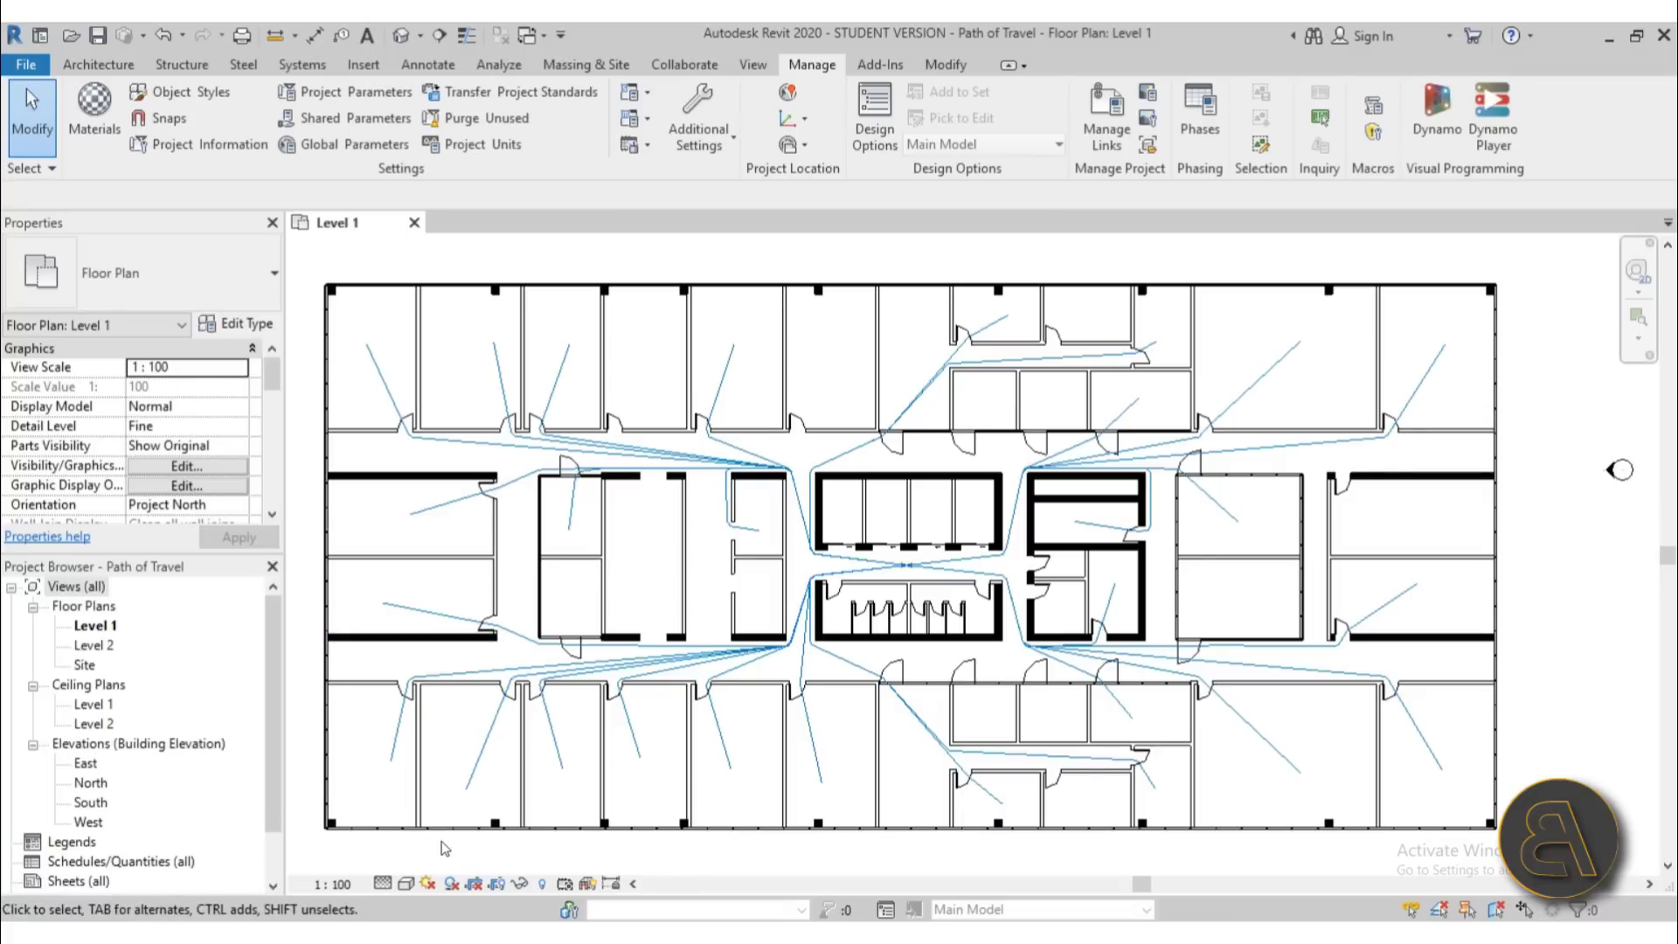
left_click(479, 769)
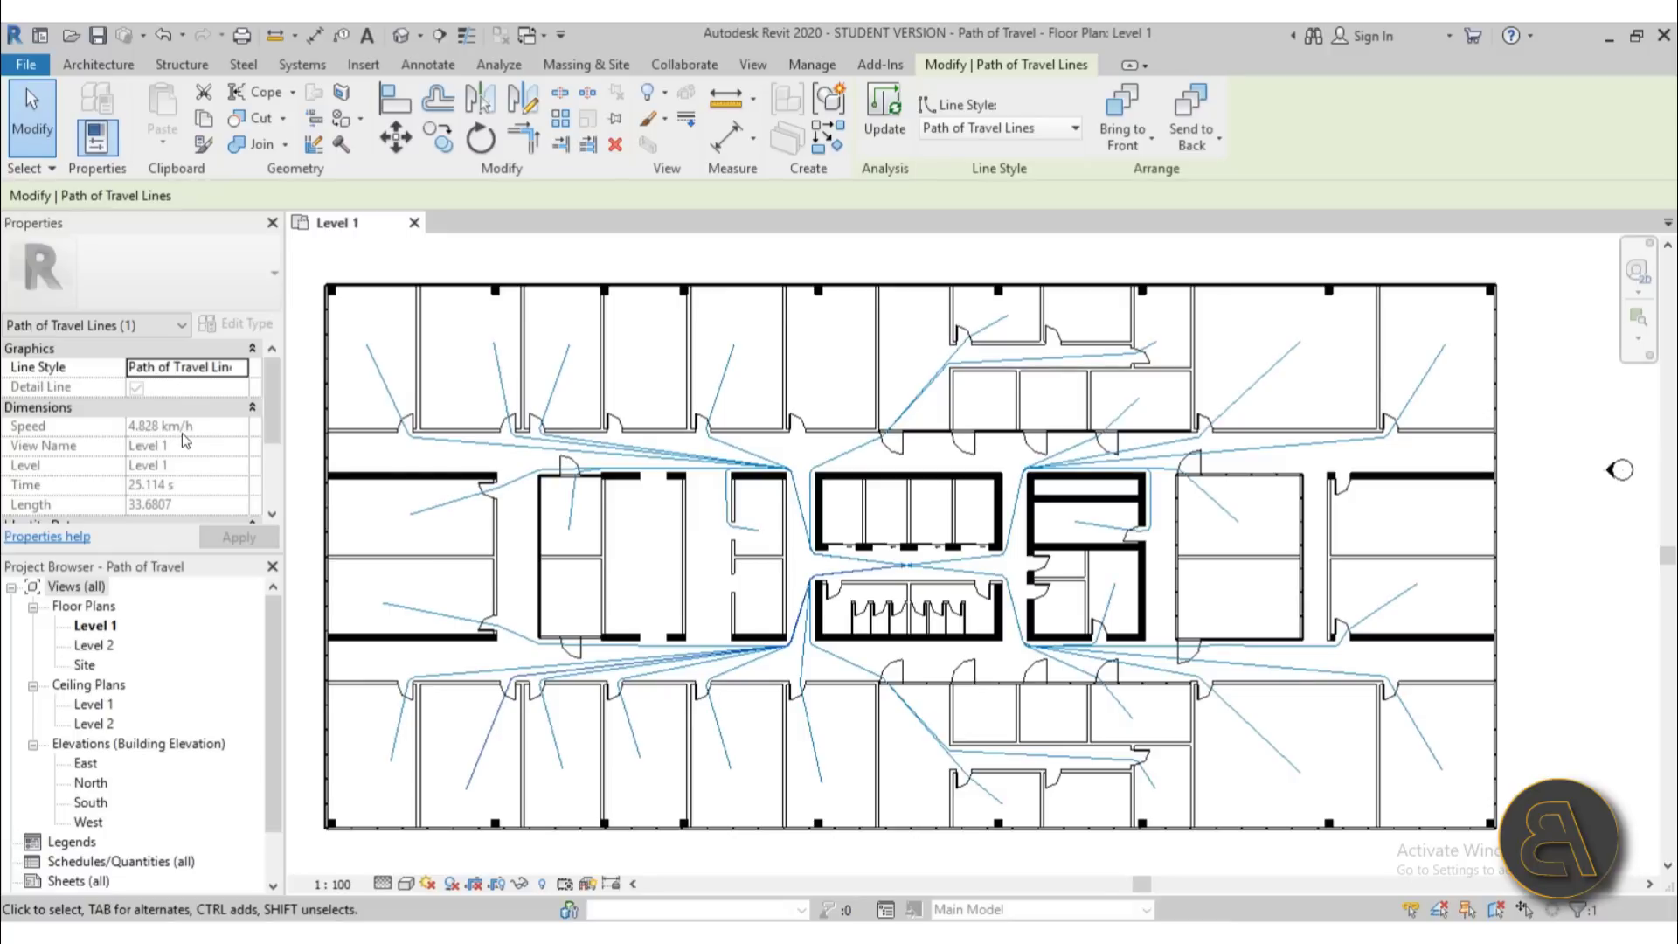
scroll(188, 437, "down", 1)
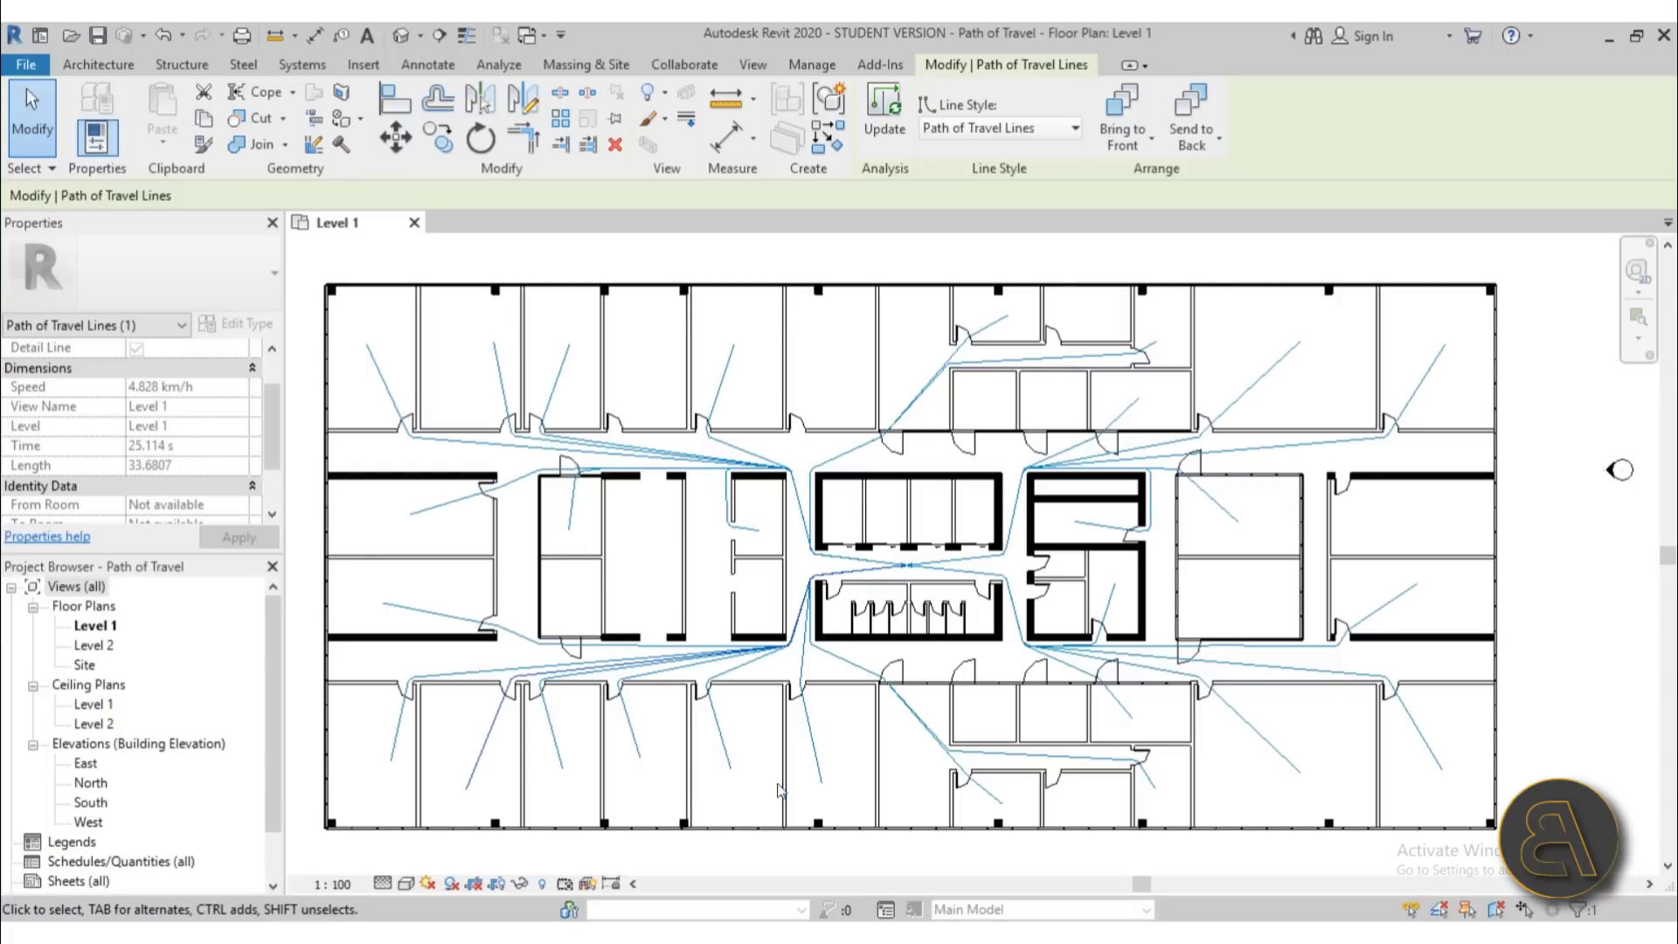
left_click(643, 796)
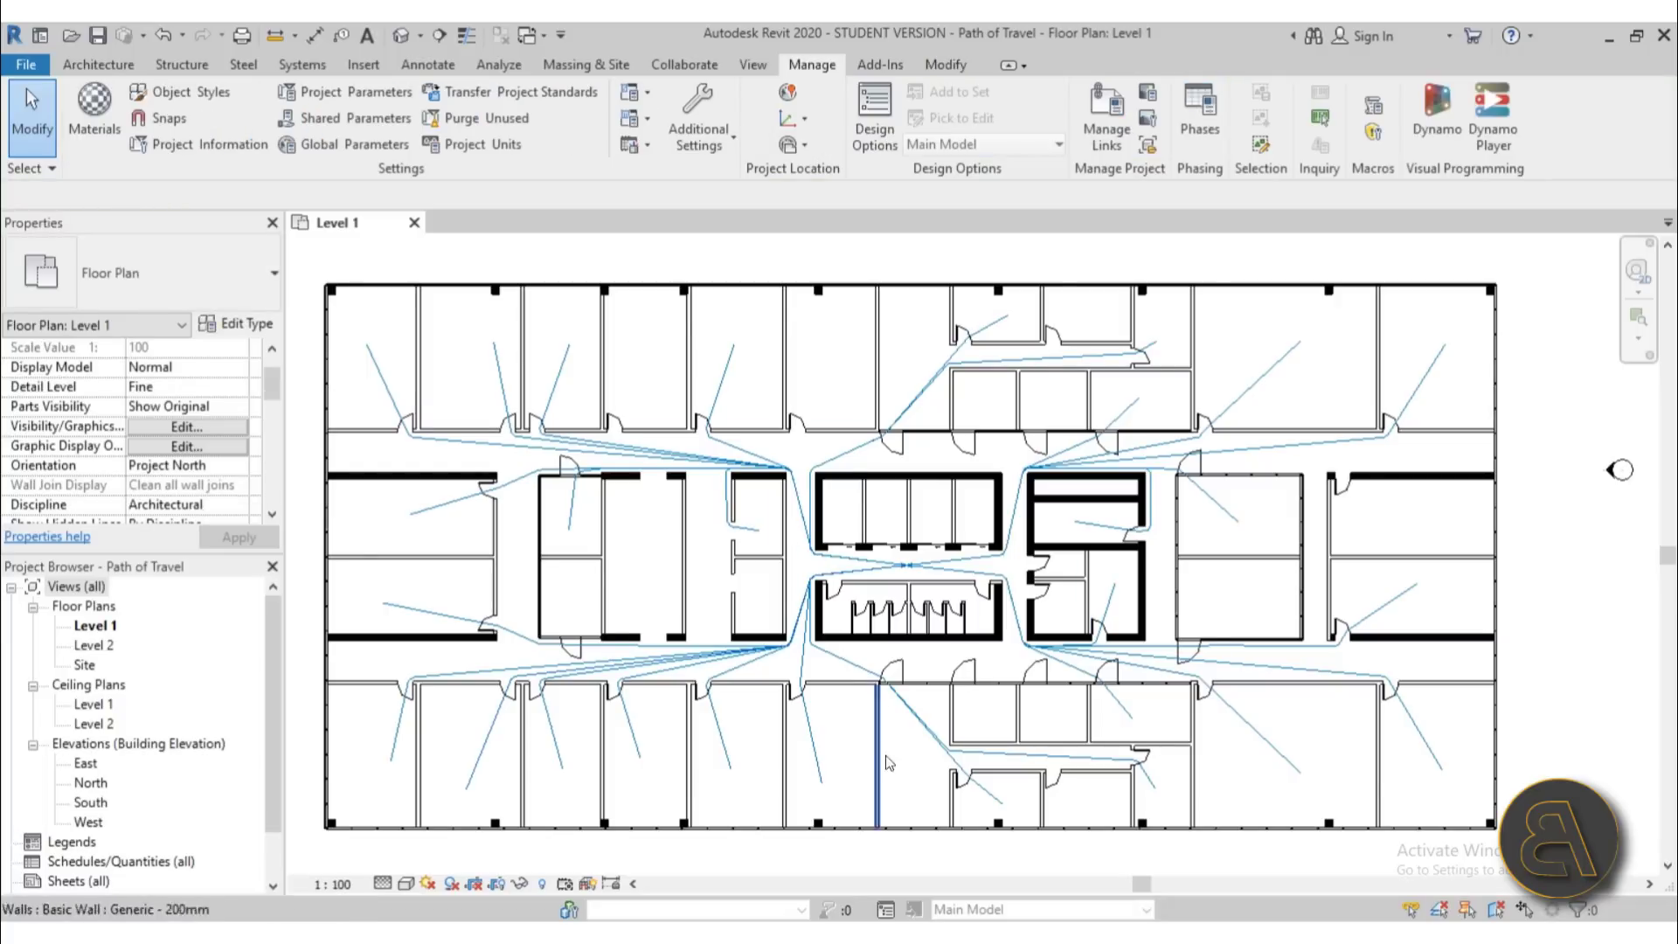
mouse_move(906, 781)
middle_mouse_down()
mouse_move(916, 761)
mouse_move(900, 756)
middle_mouse_up()
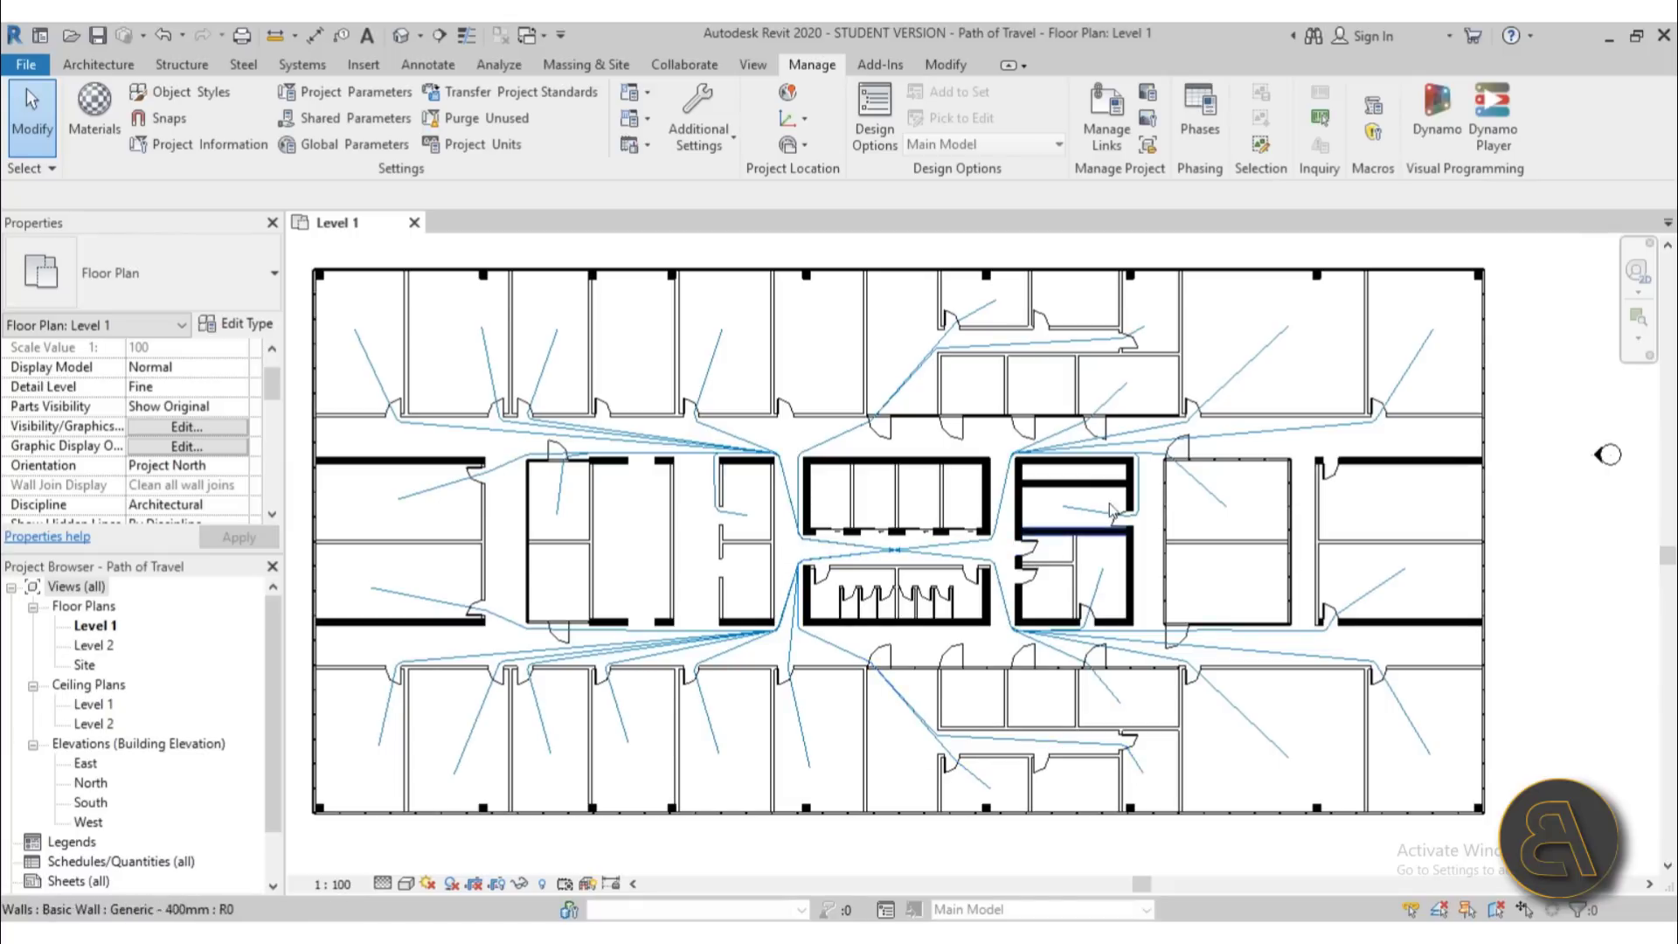
left_click(1232, 371)
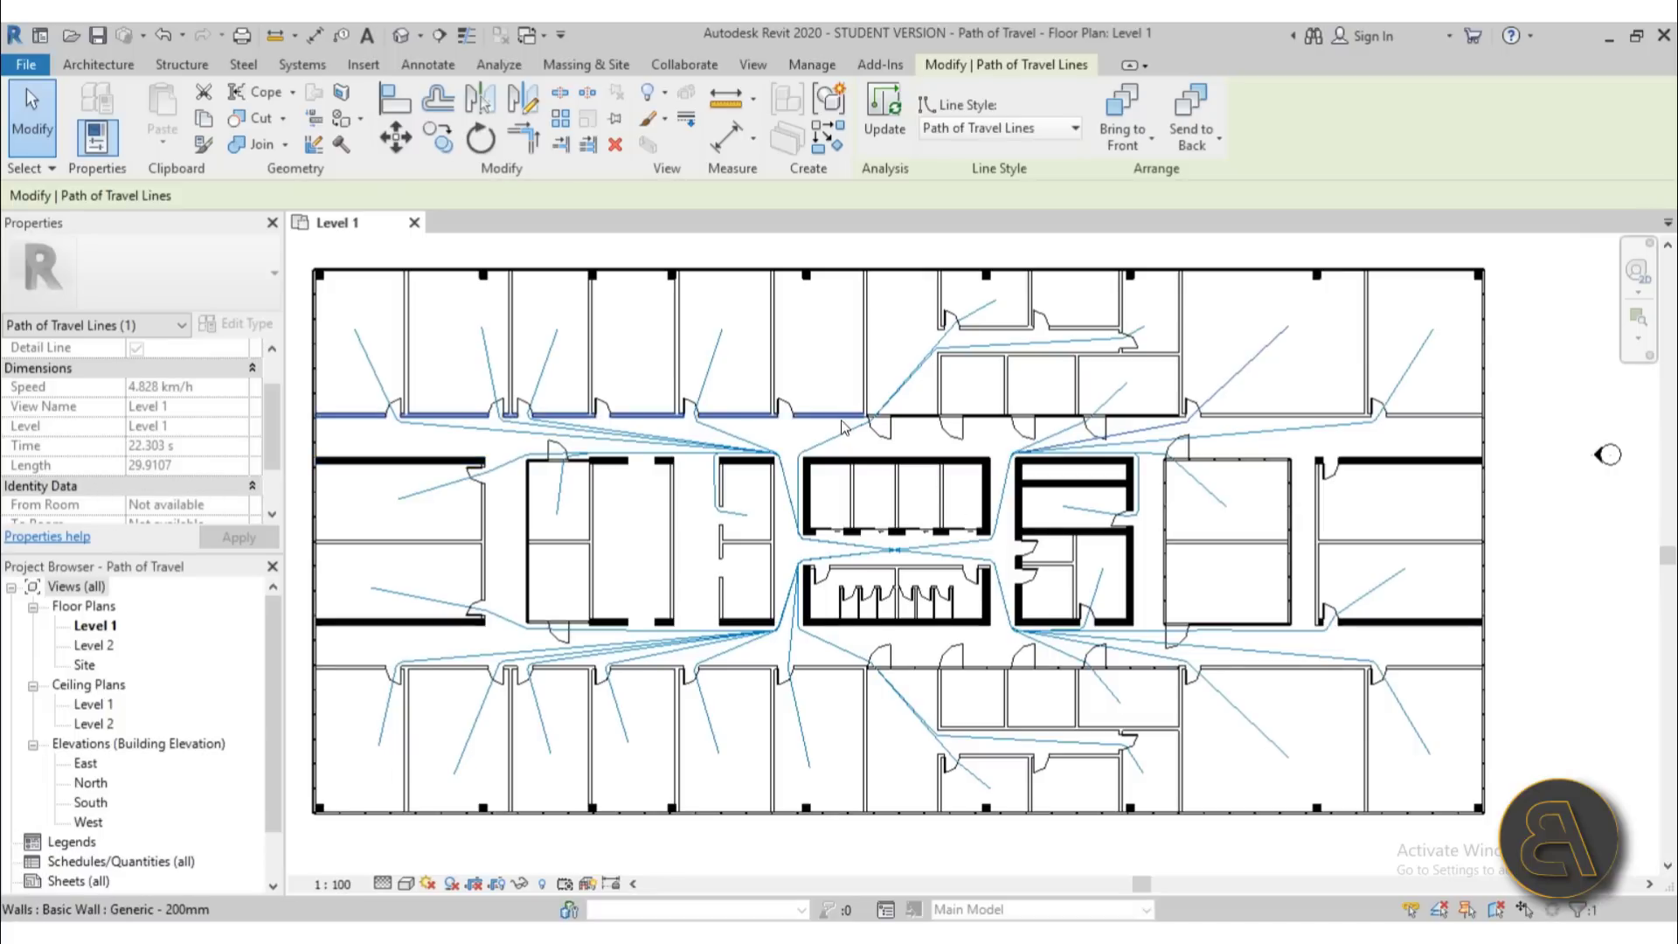
key("Escape")
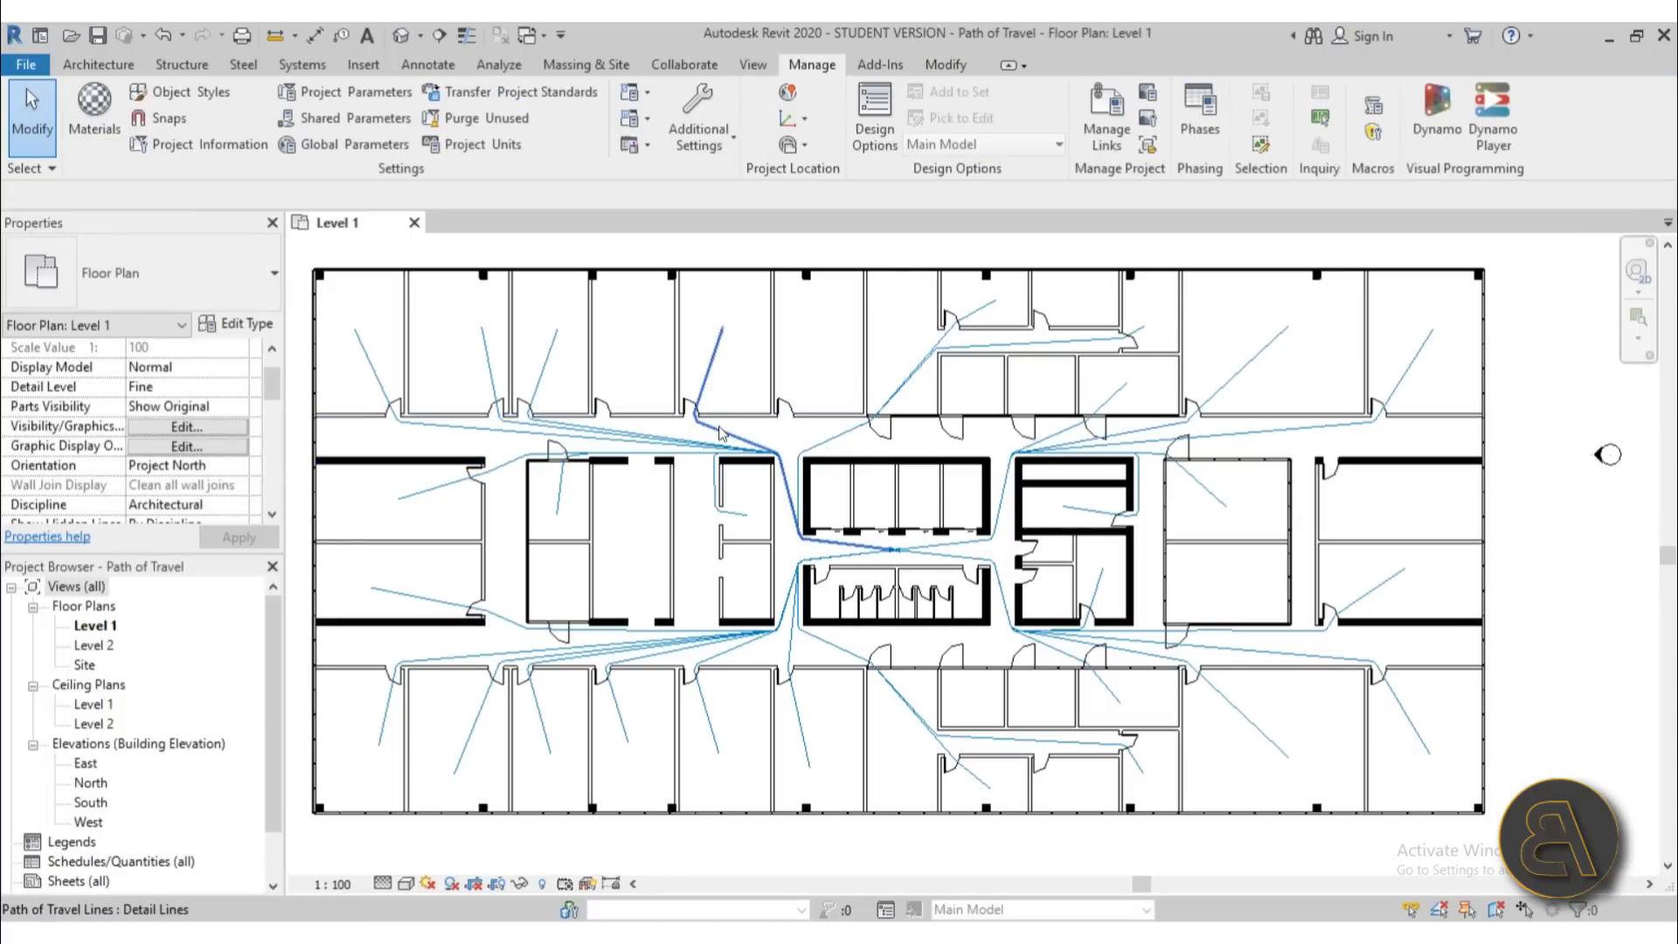
left_click(559, 502)
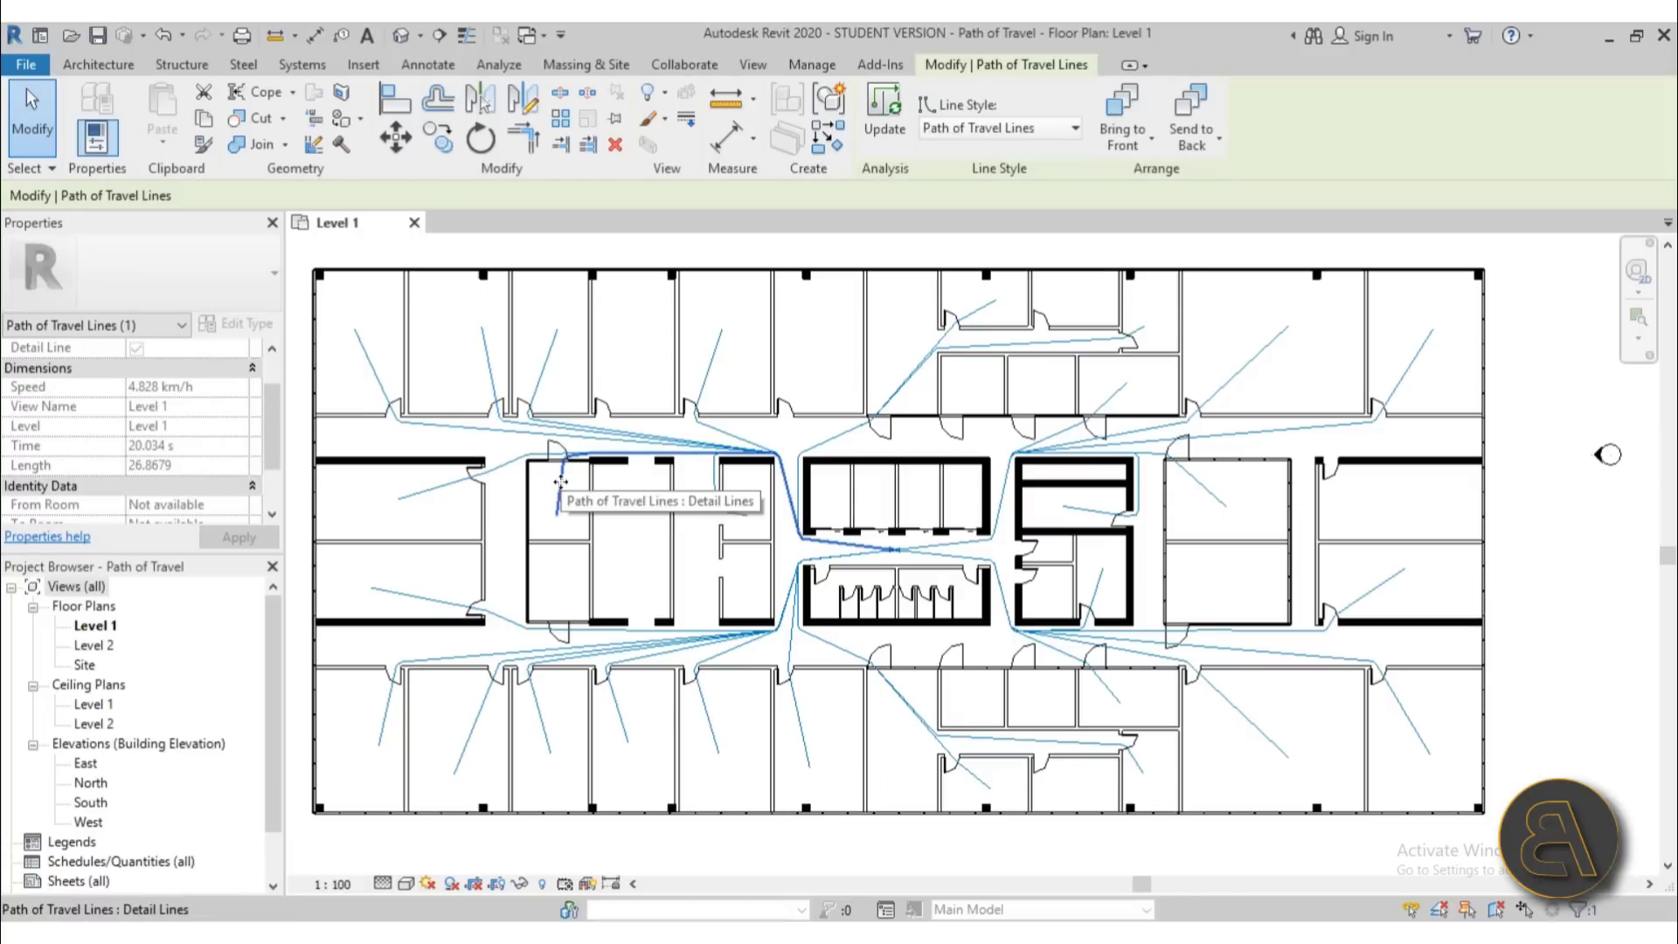
key("Escape")
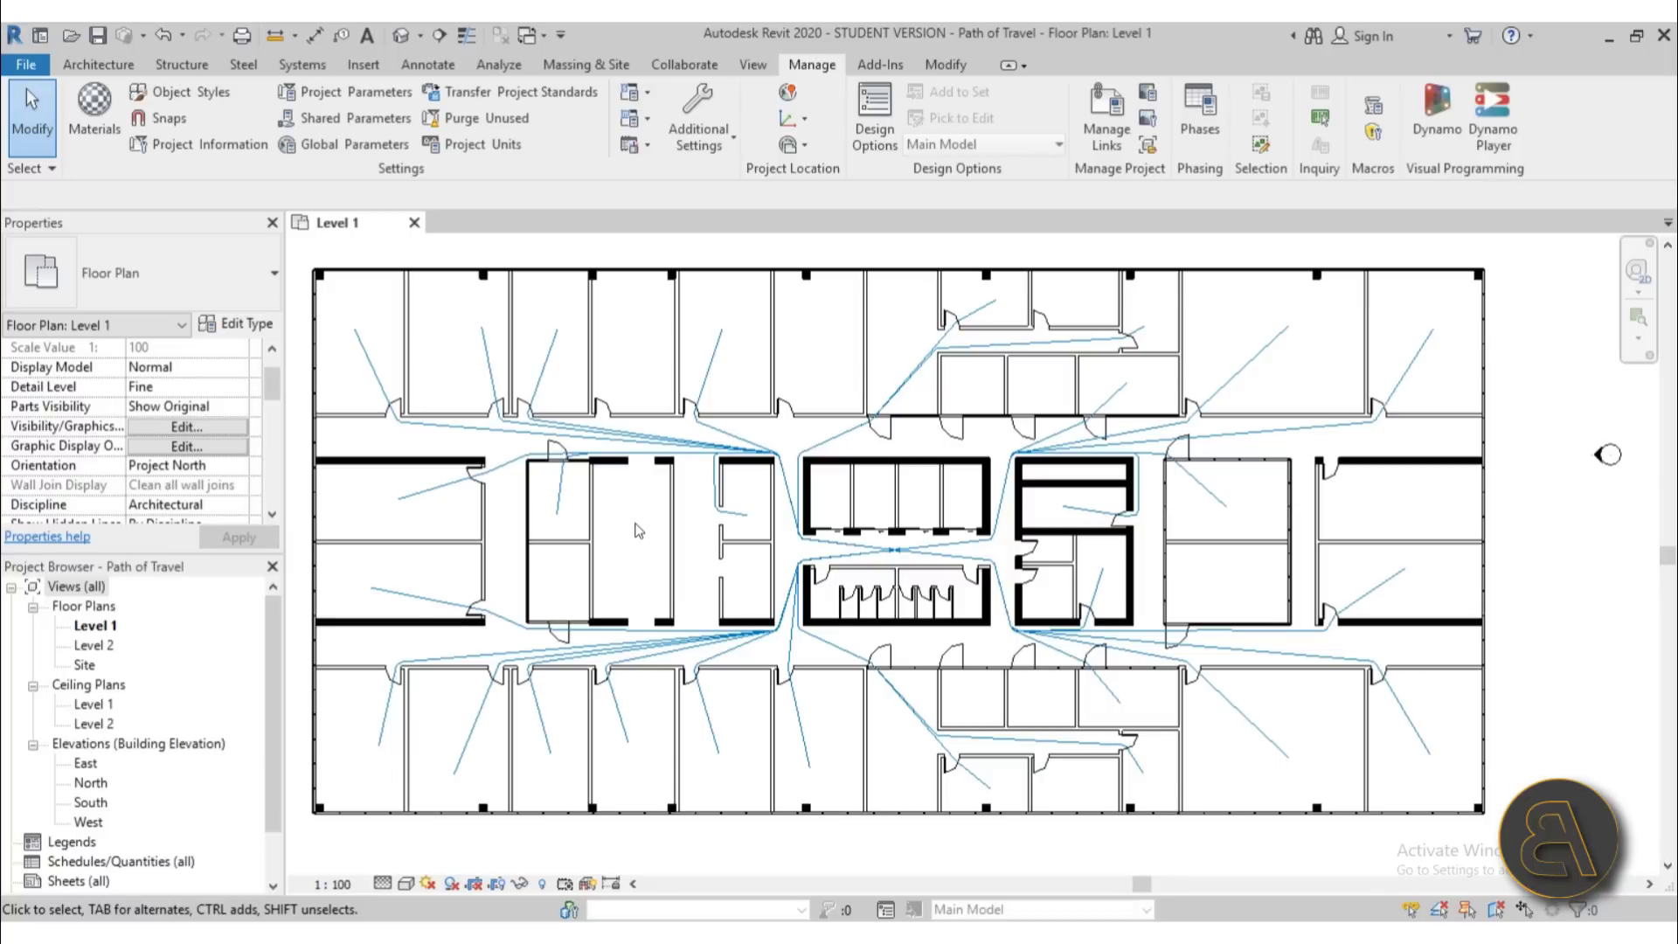
Start a new Schedule/Quantities from the View tab's Schedules list.
left_click(745, 66)
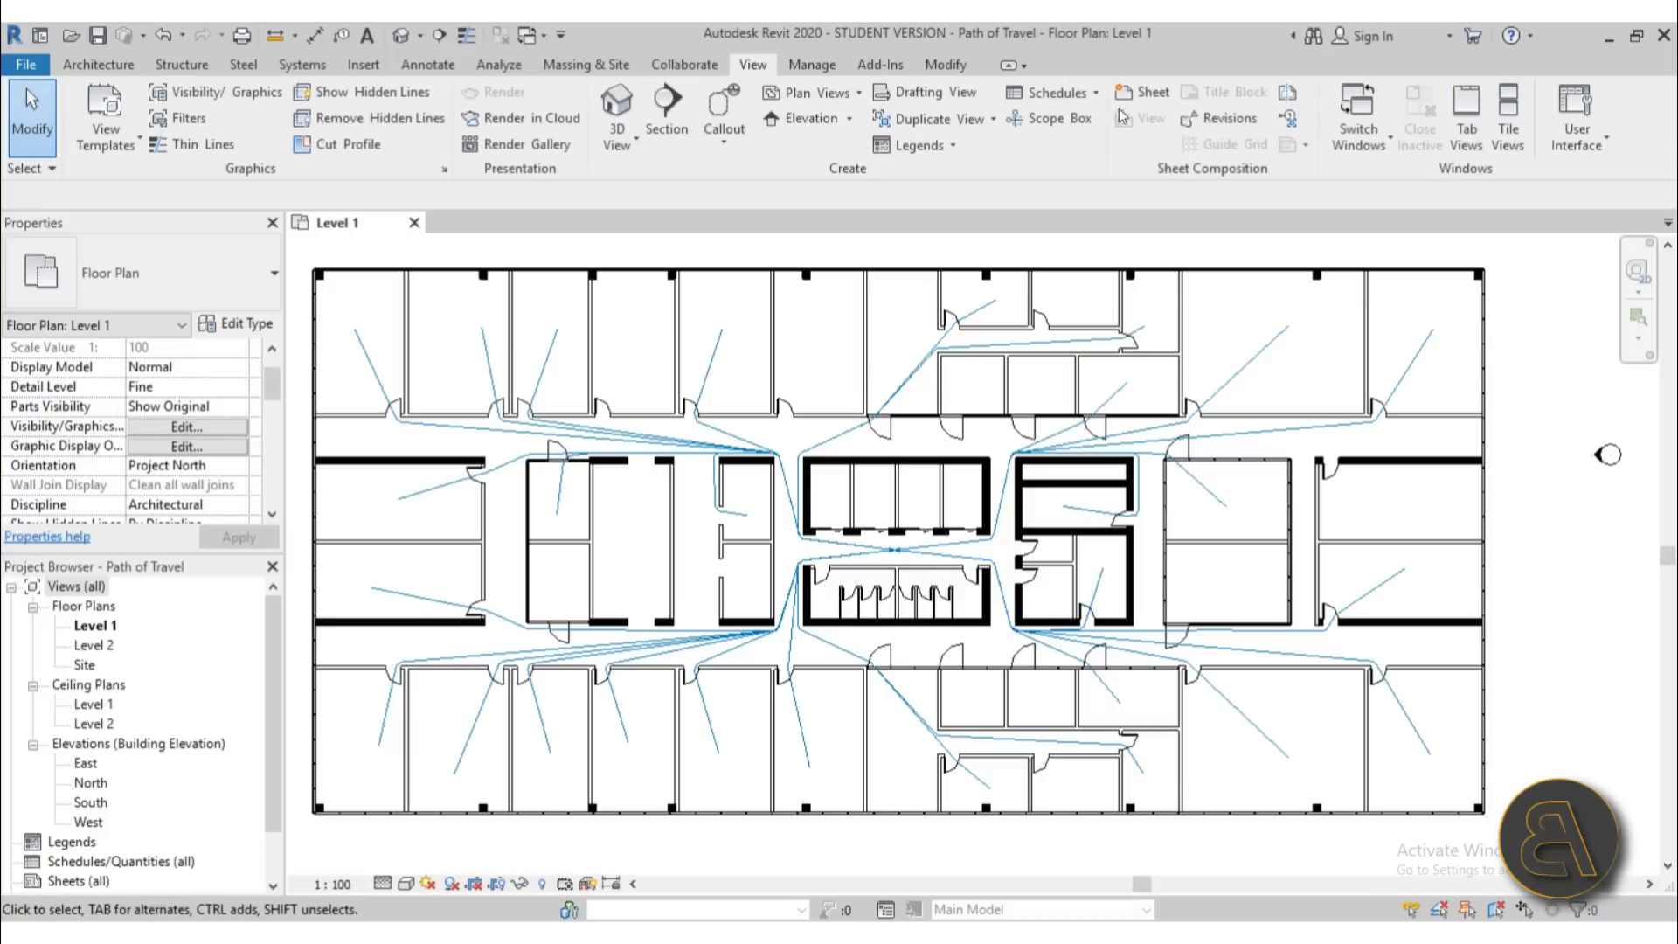
left_click(1074, 94)
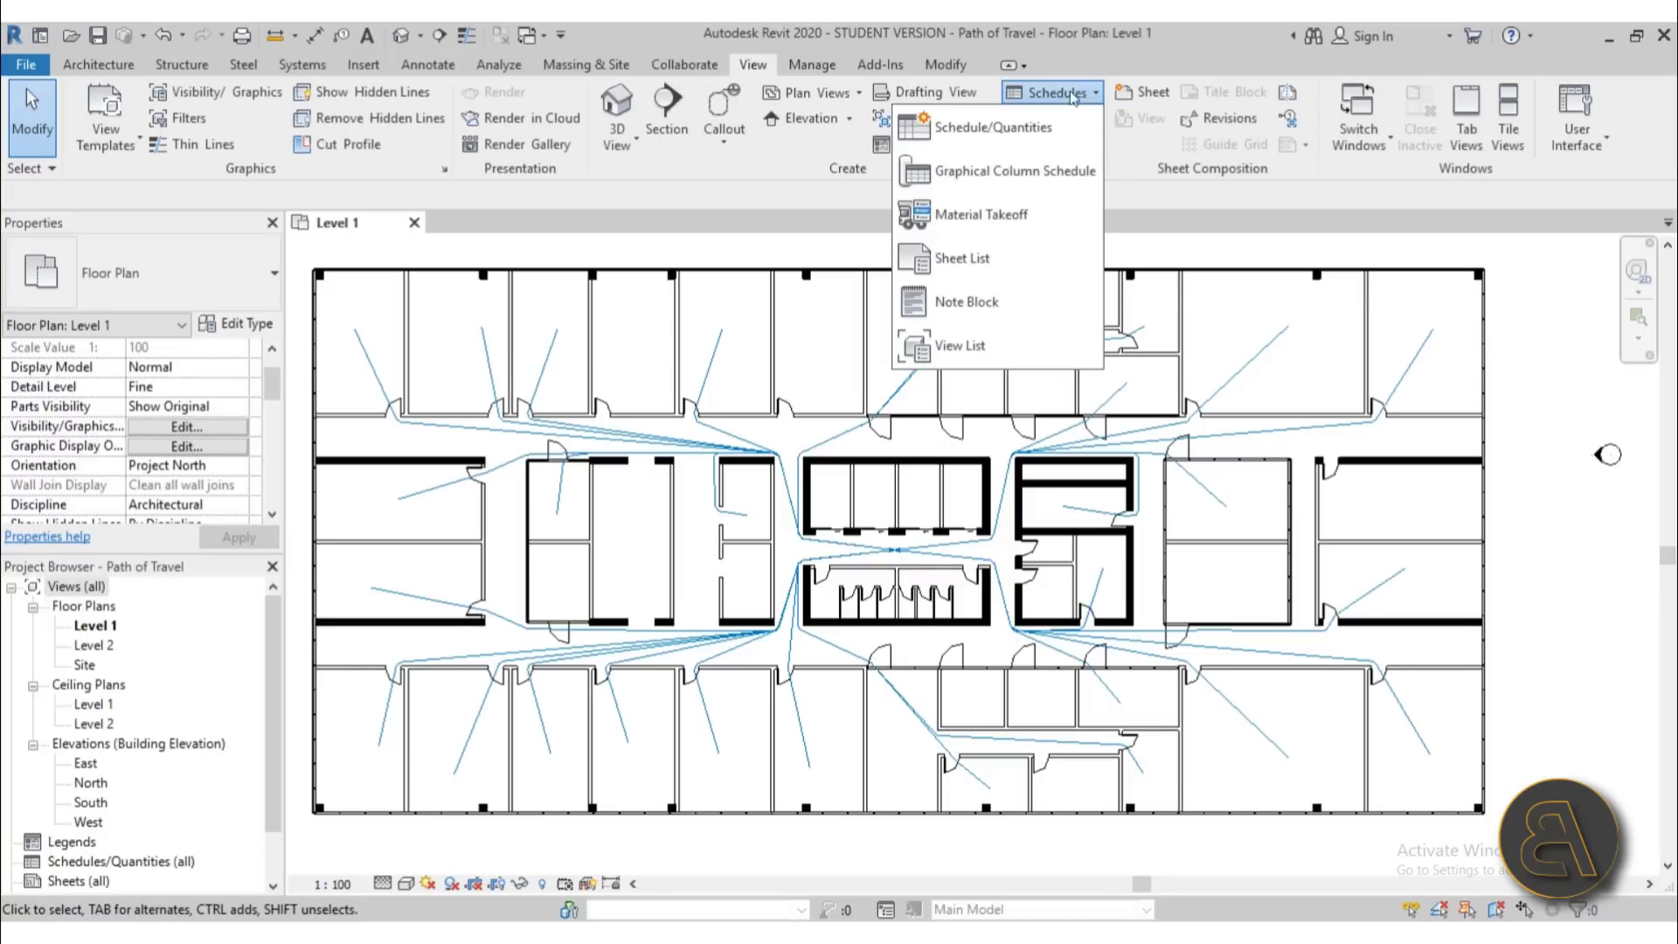
left_click(972, 133)
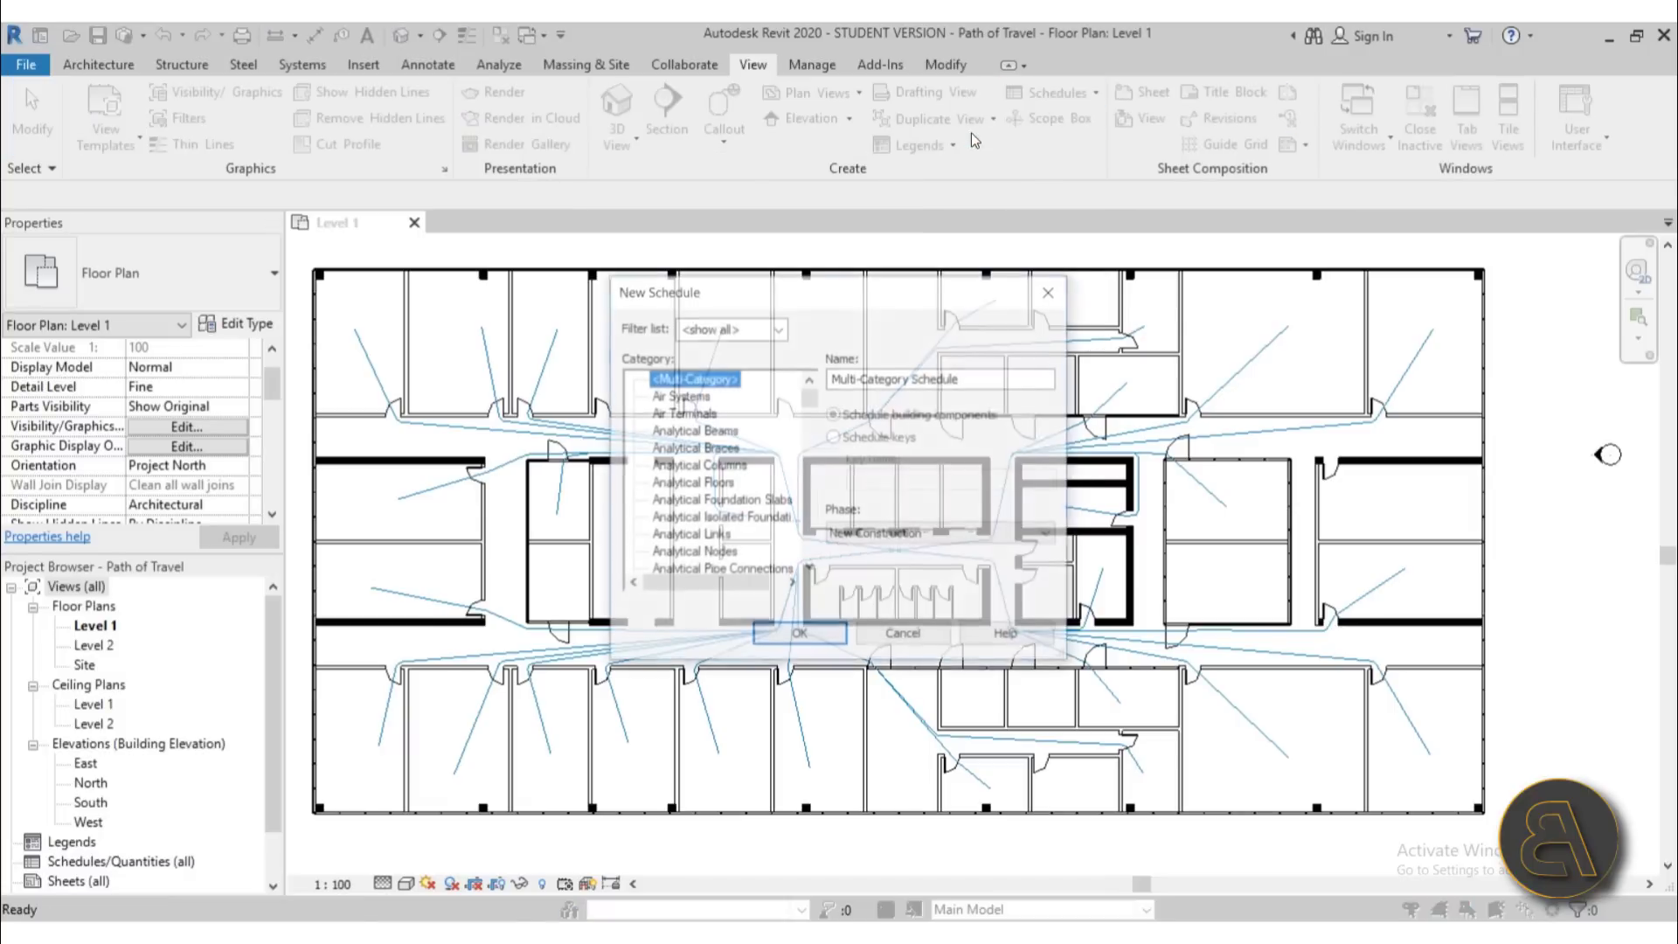
scroll(723, 430, "down", 7)
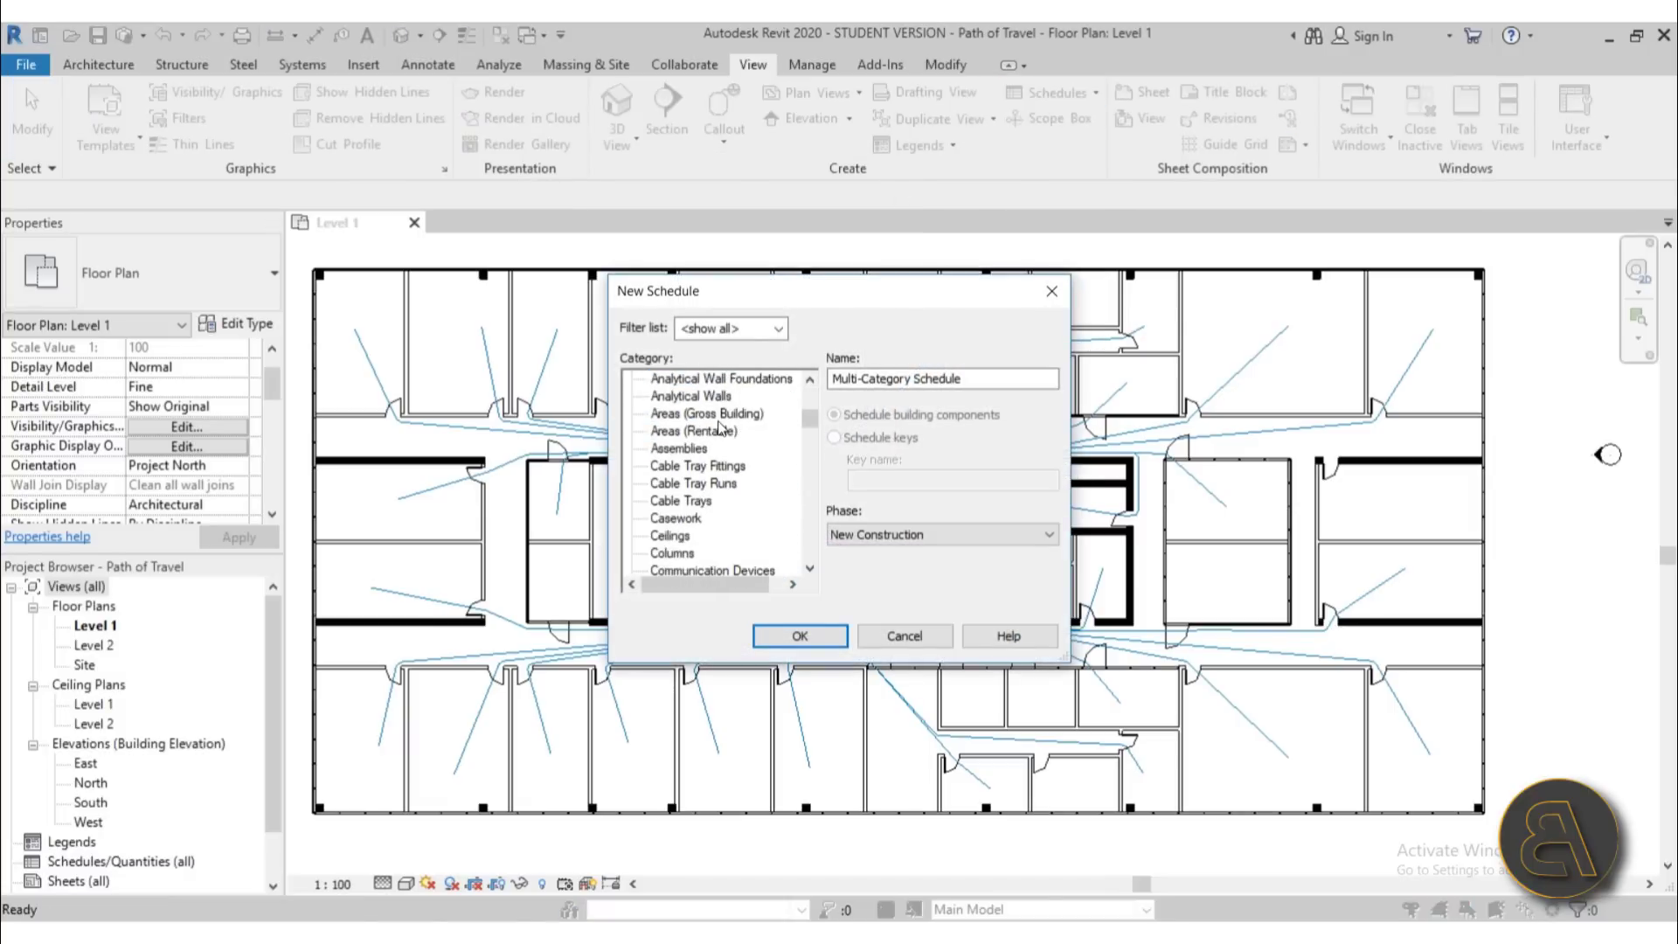
scroll(718, 446, "down", 3)
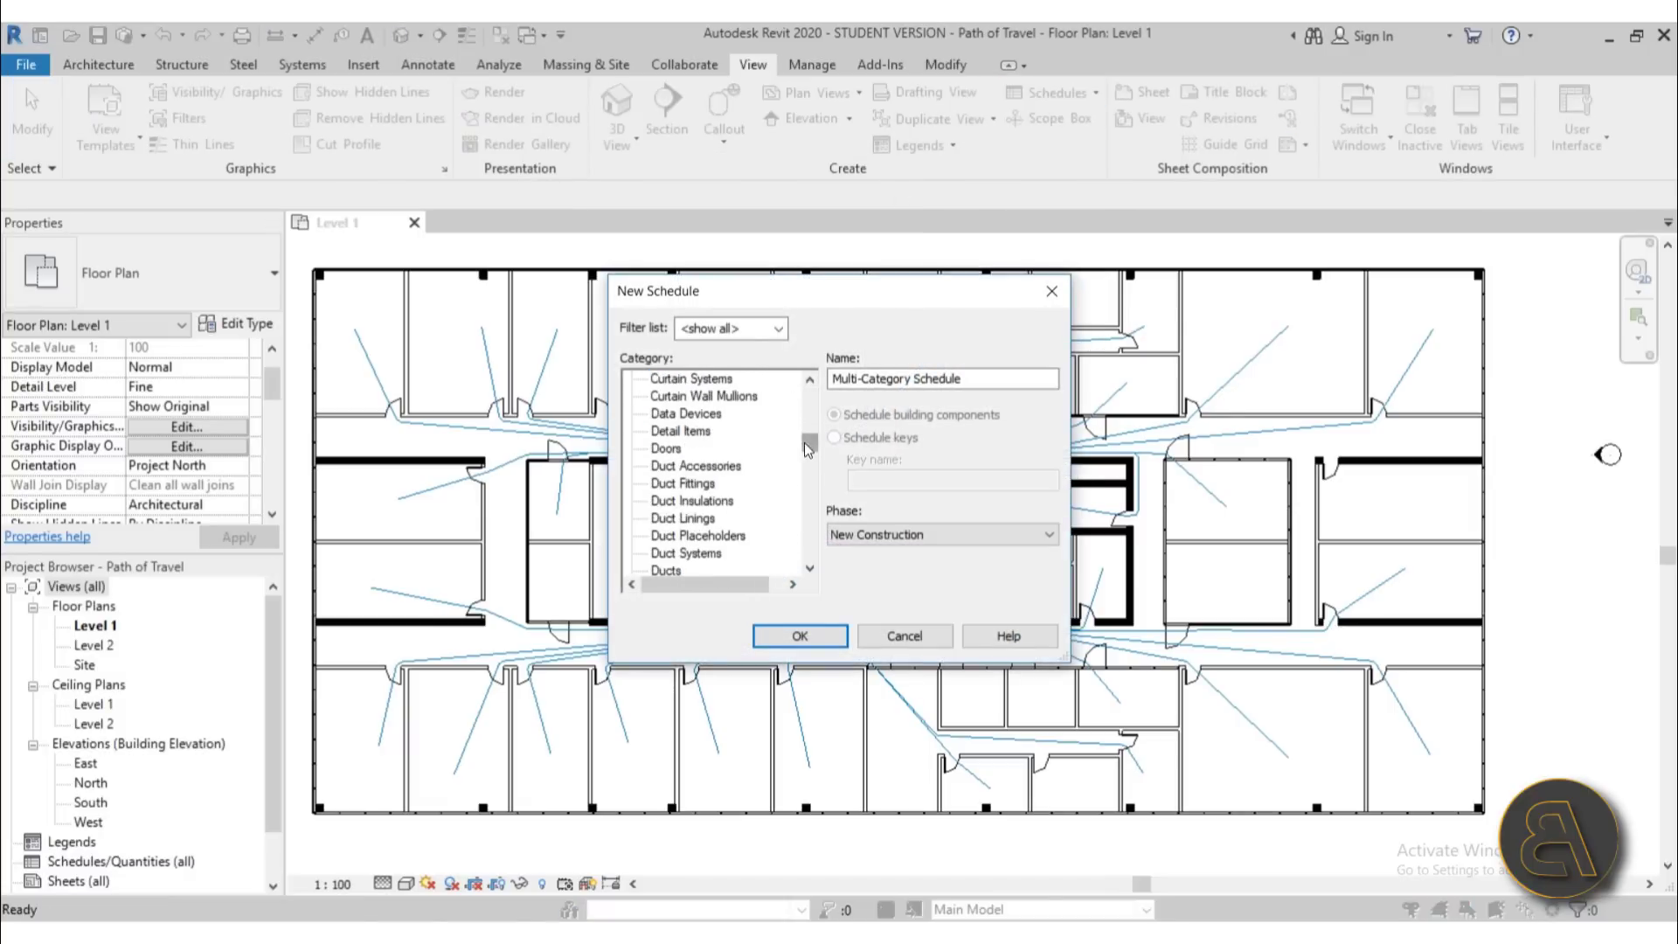
left_click_drag(808, 447, 815, 499)
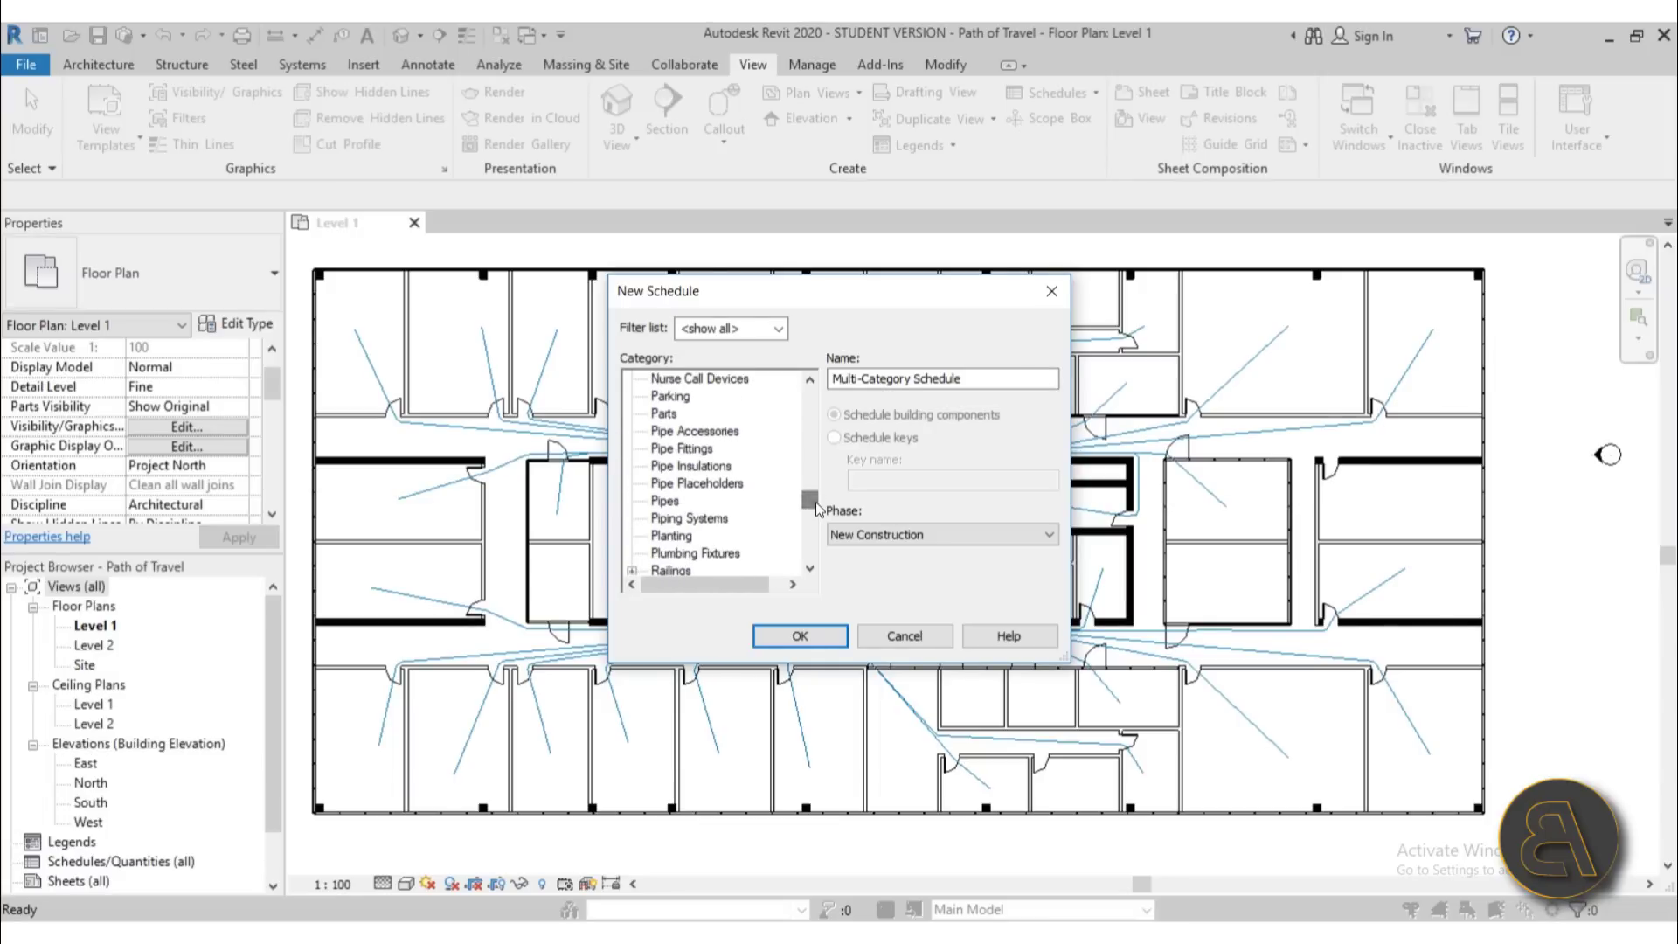
Choose Path of Travel Lines under Lines as the schedule category.
scroll(776, 503, "down", 1)
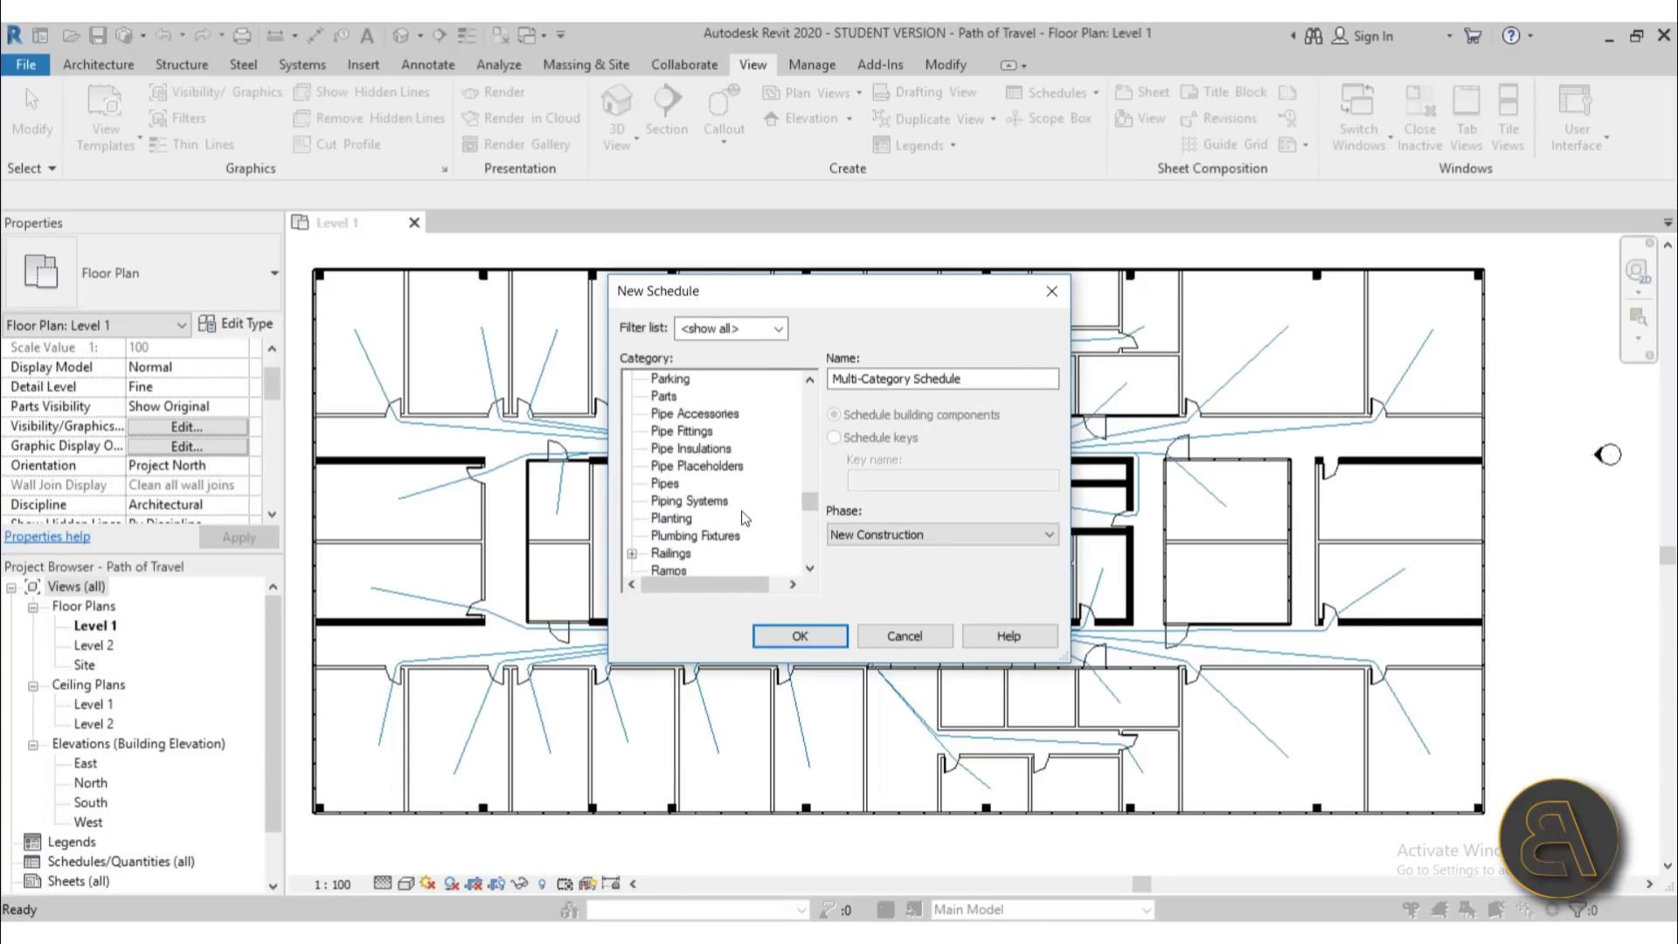
scroll(699, 530, "down", 3)
scroll(703, 527, "up", 7)
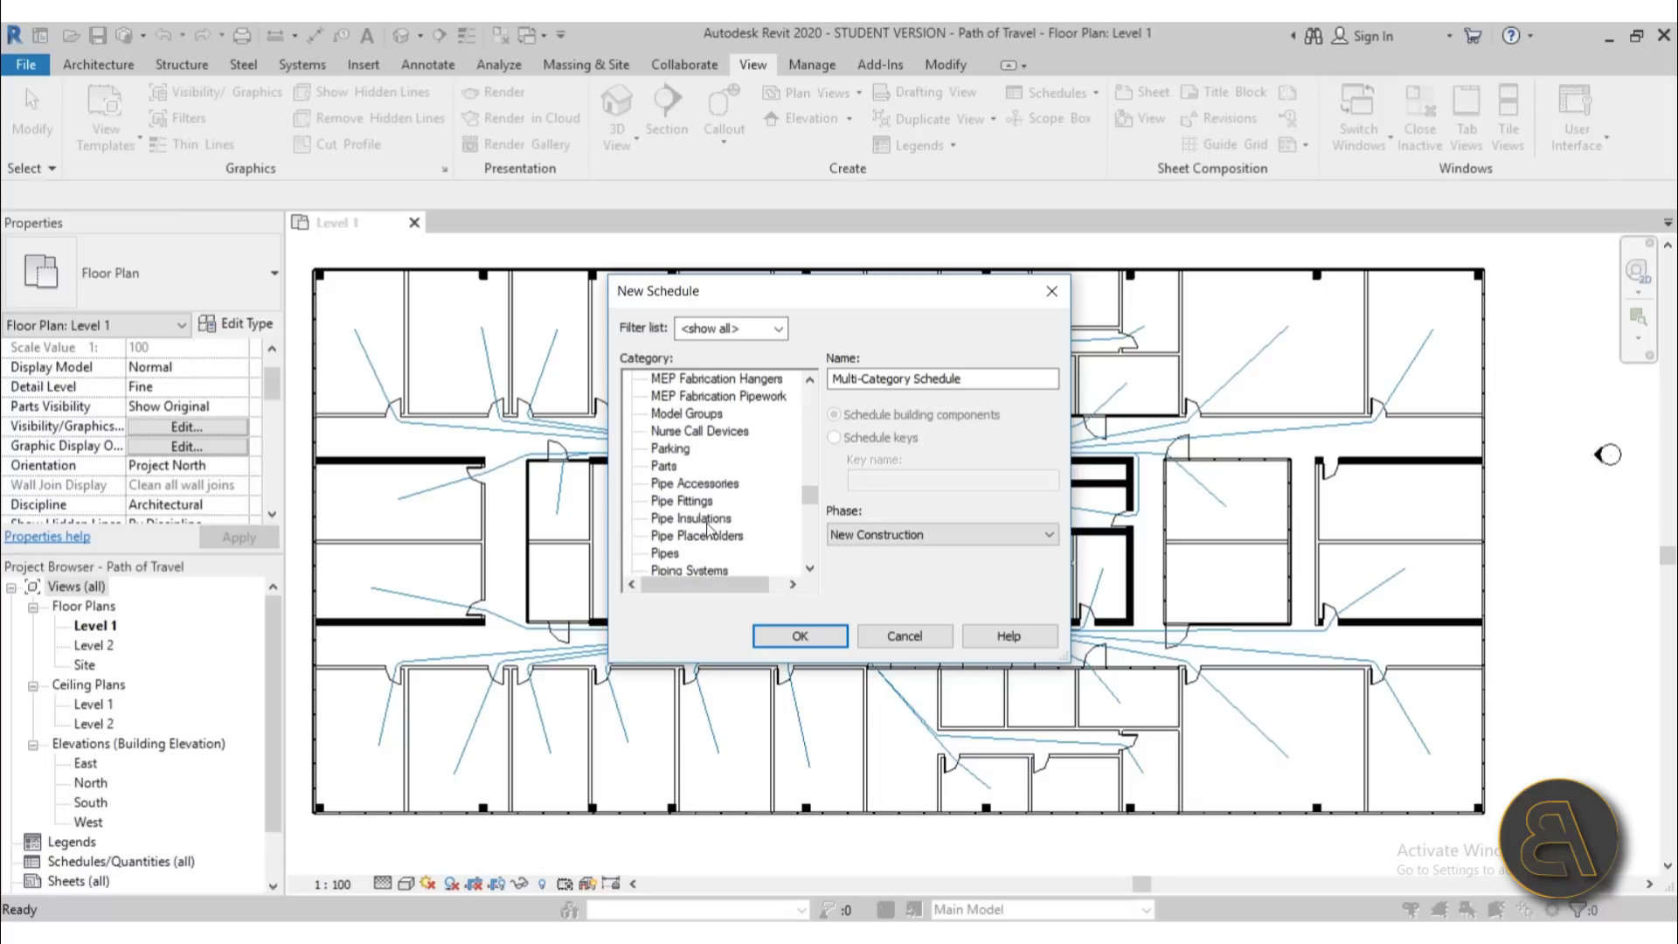
scroll(717, 525, "down", 1)
scroll(725, 524, "down", 1)
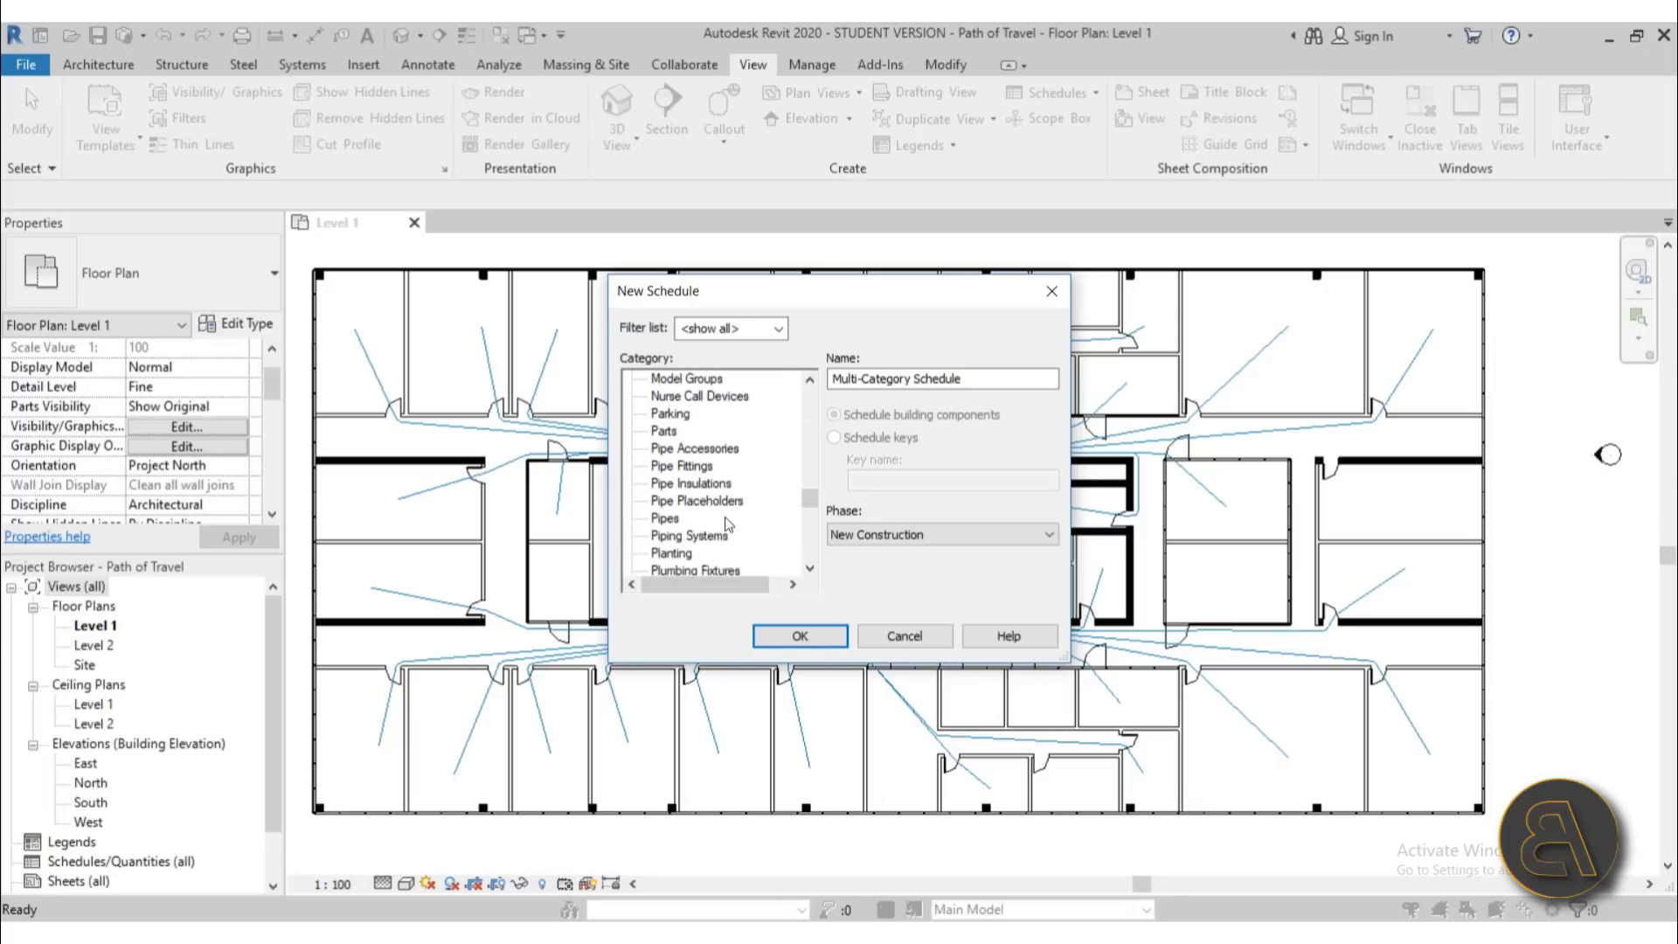
scroll(725, 524, "down", 10)
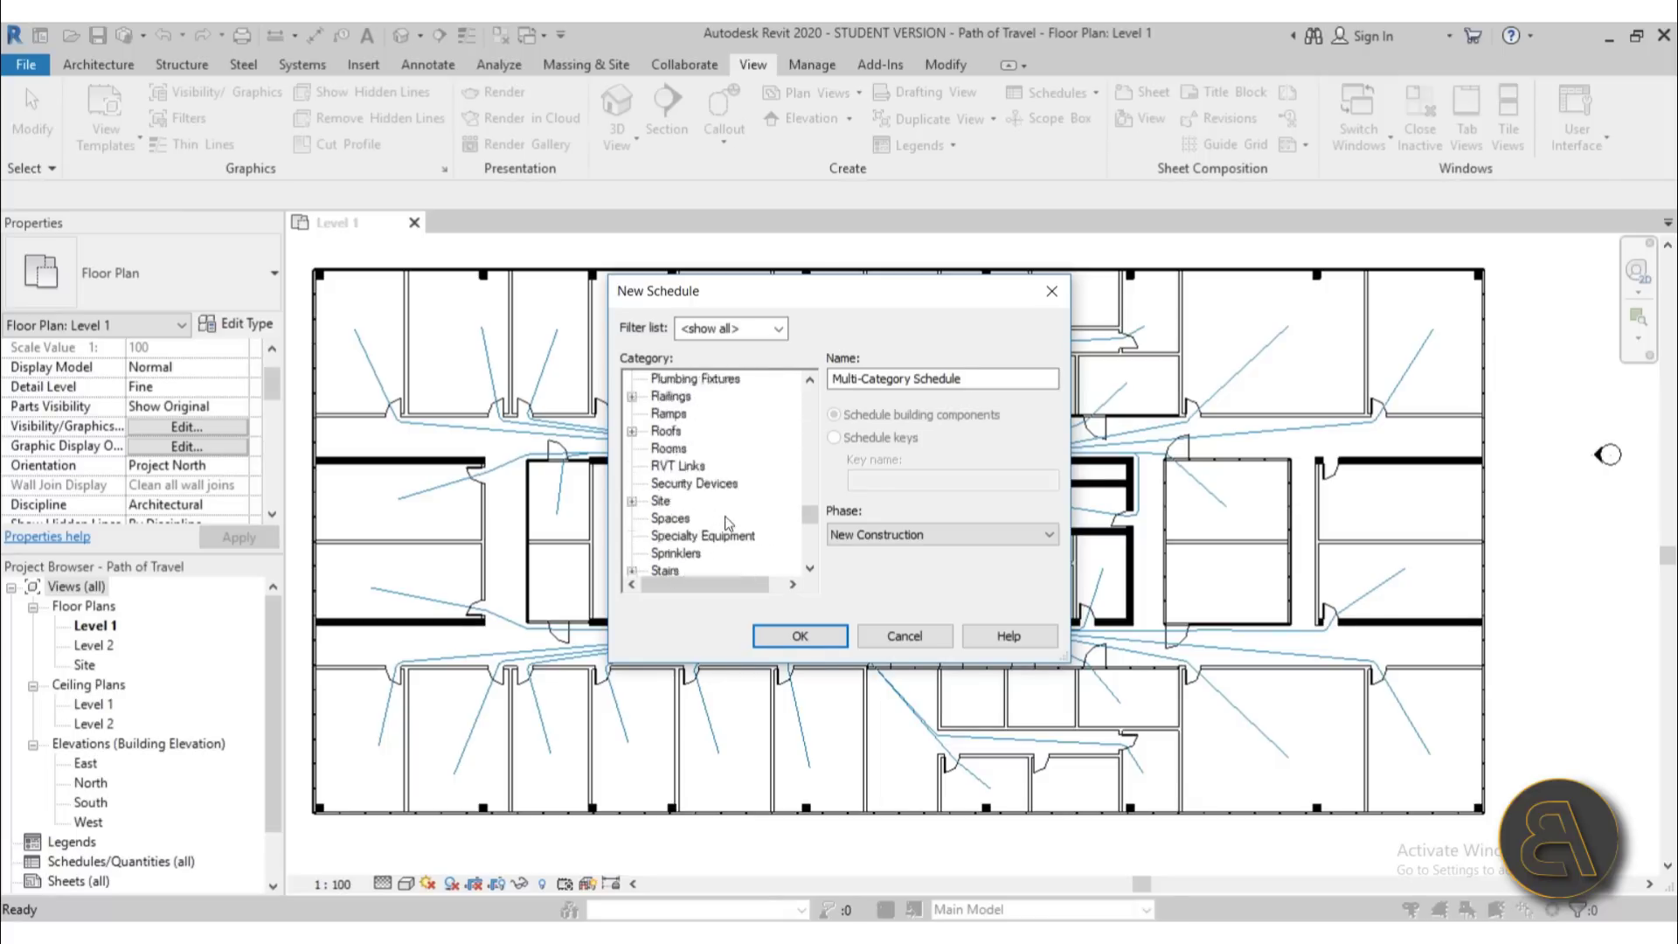
scroll(725, 528, "up", 15)
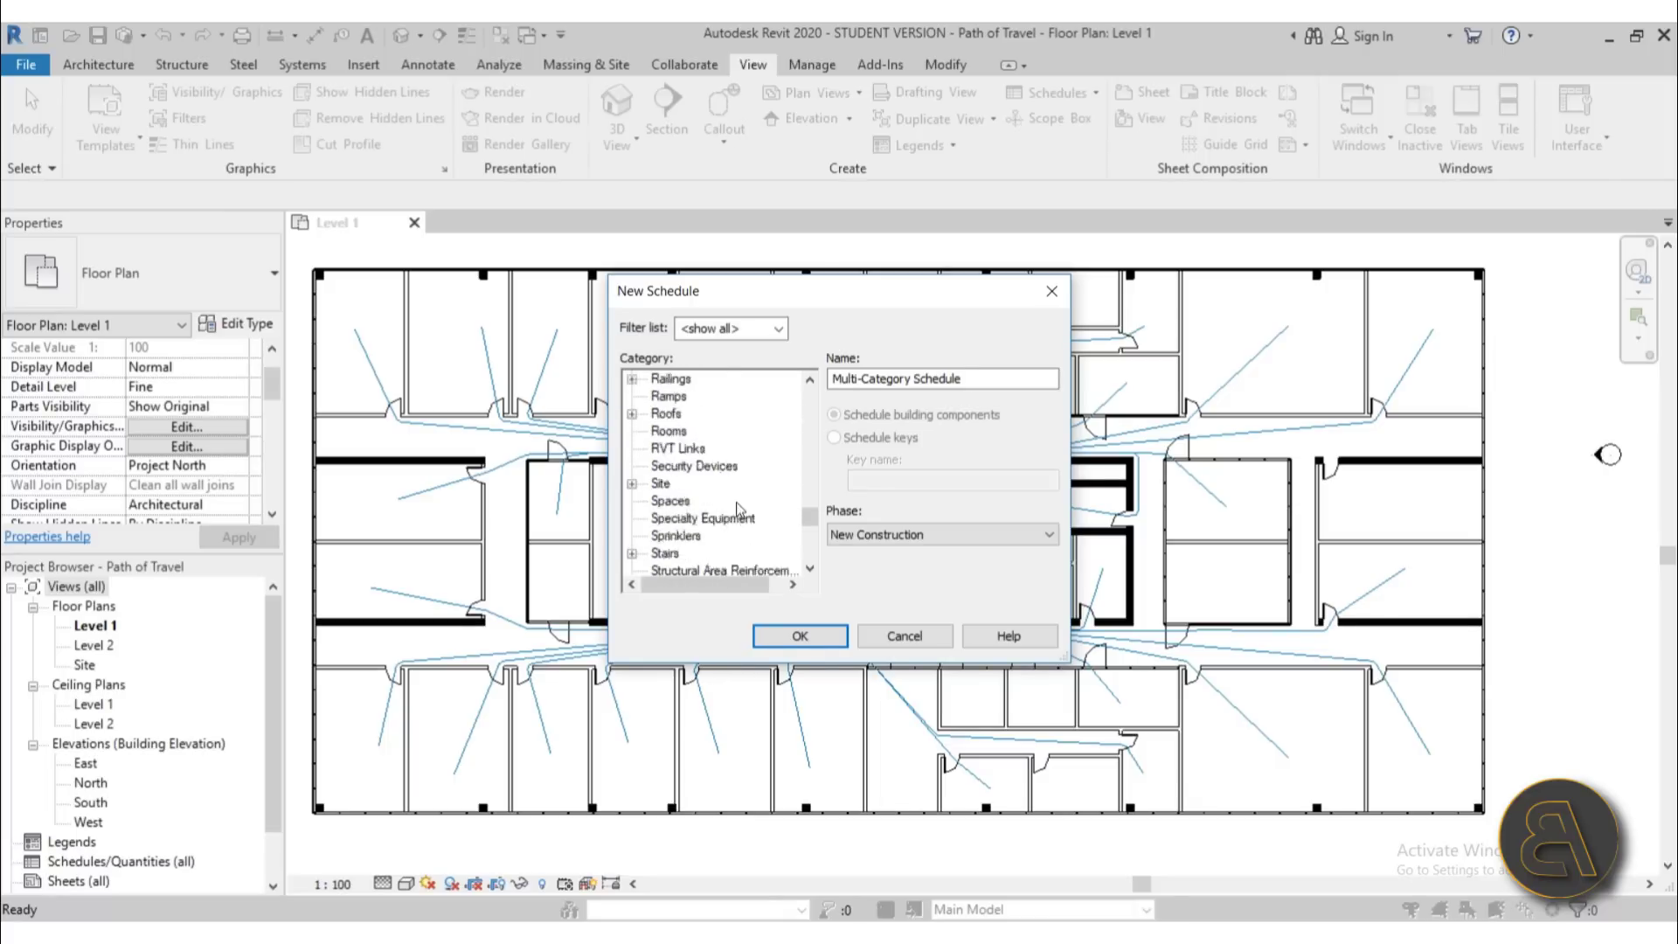
scroll(725, 504, "up", 2)
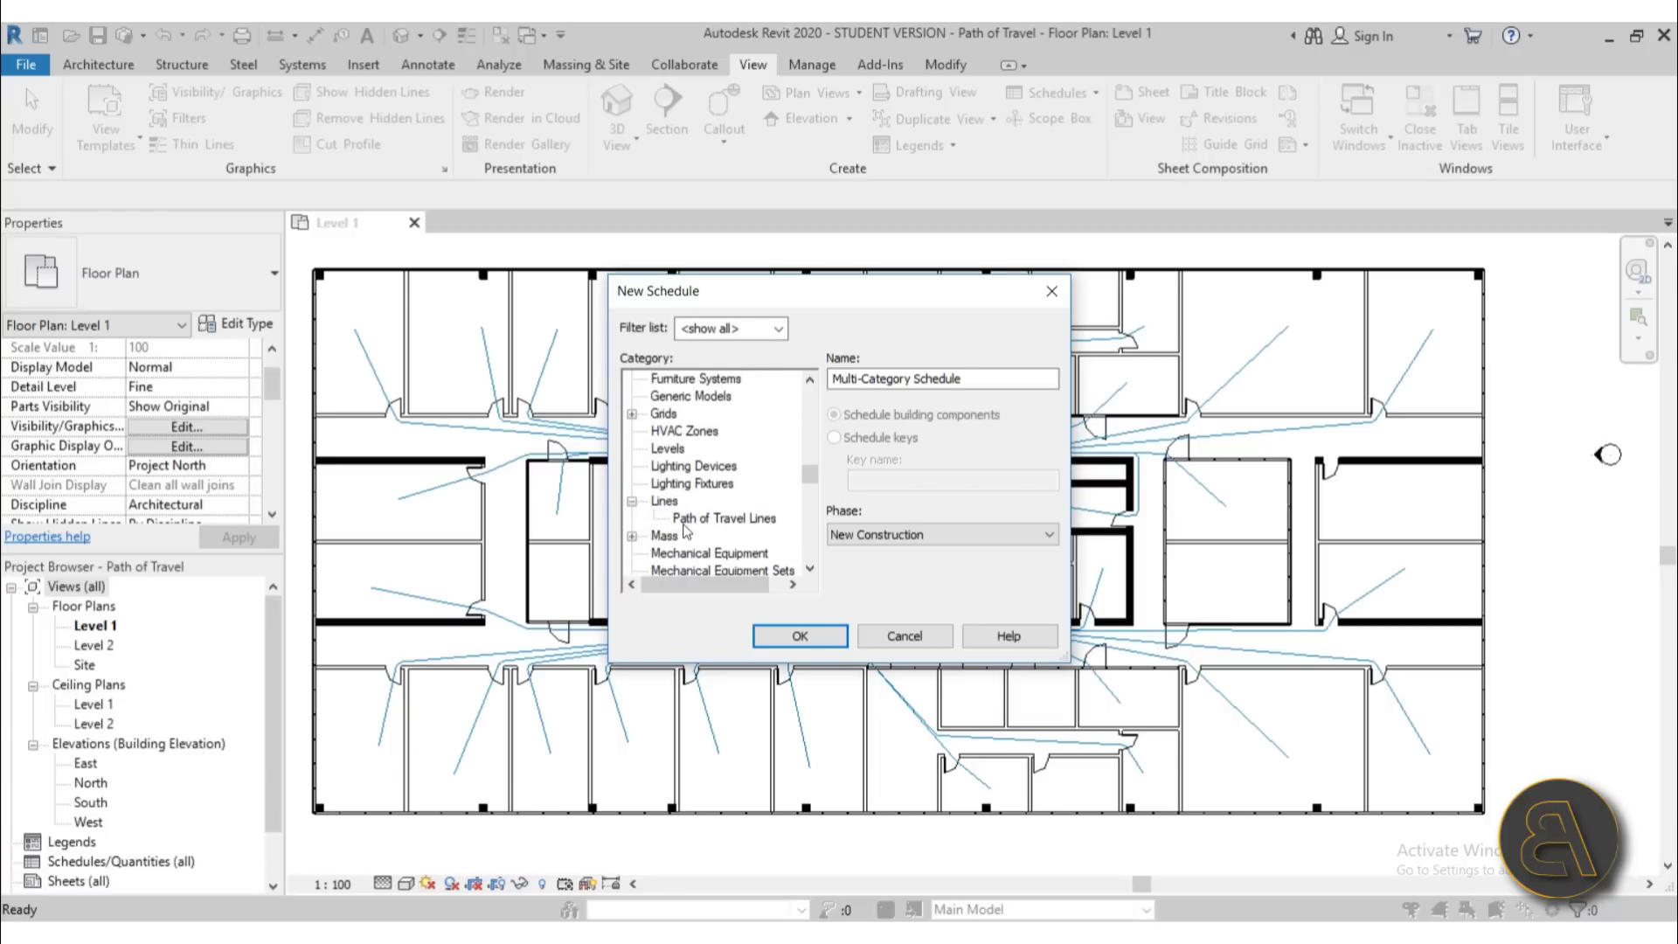
left_click(723, 519)
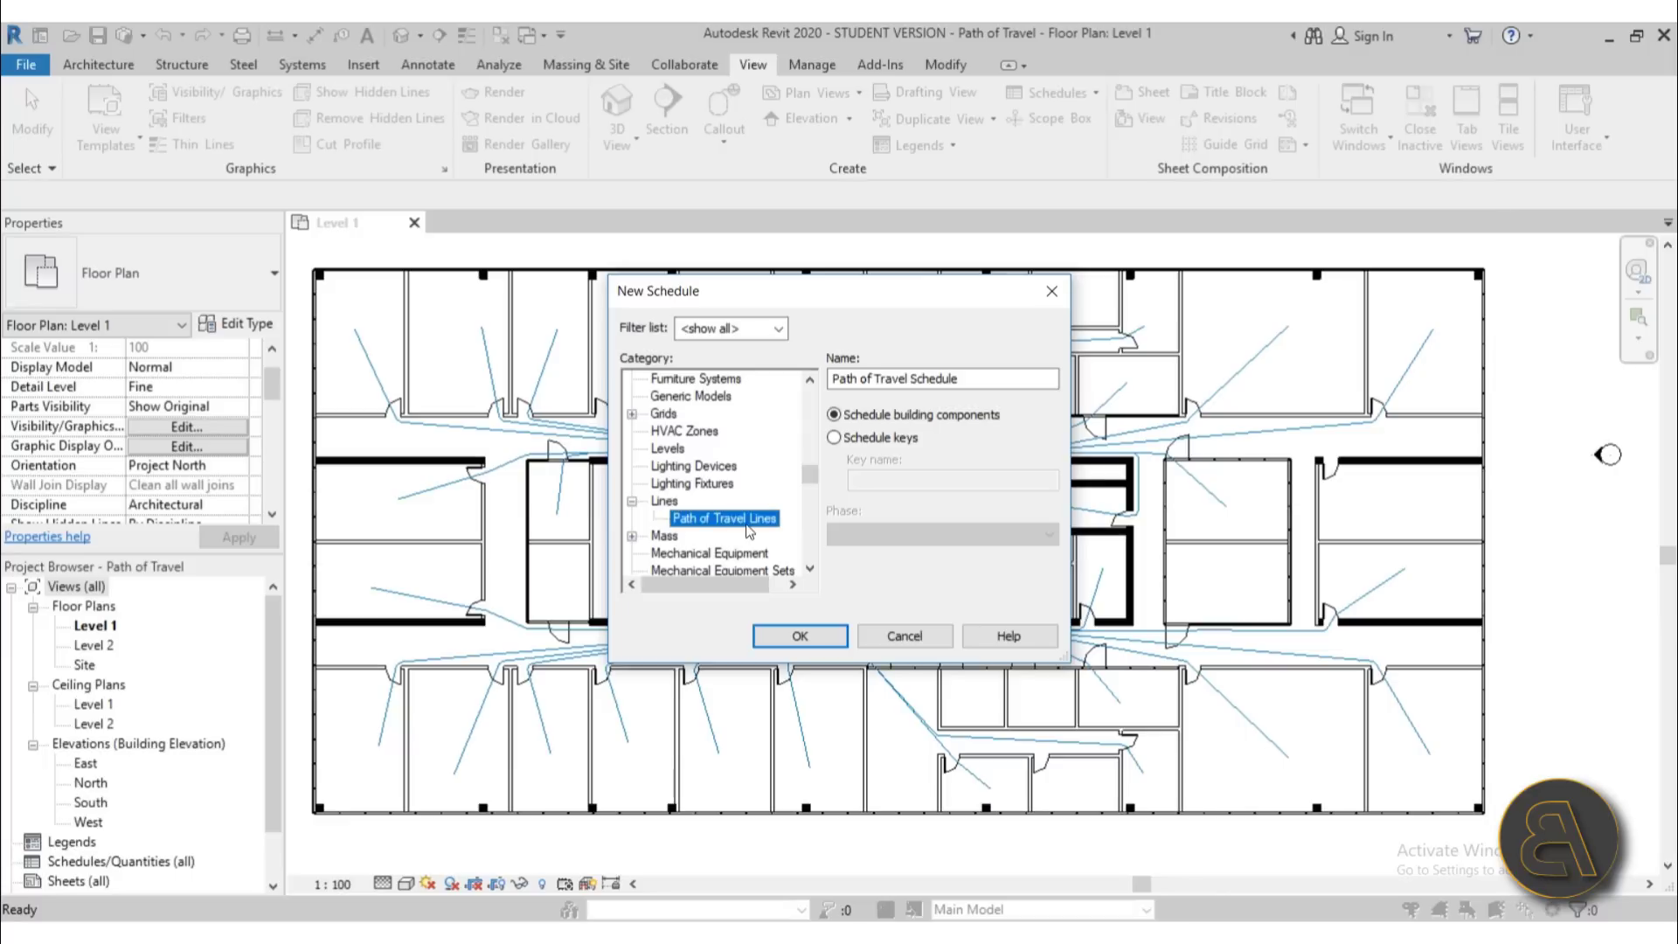
Create the schedule and add Level, Length, Speed and Time to its scheduled fields.
left_click(799, 636)
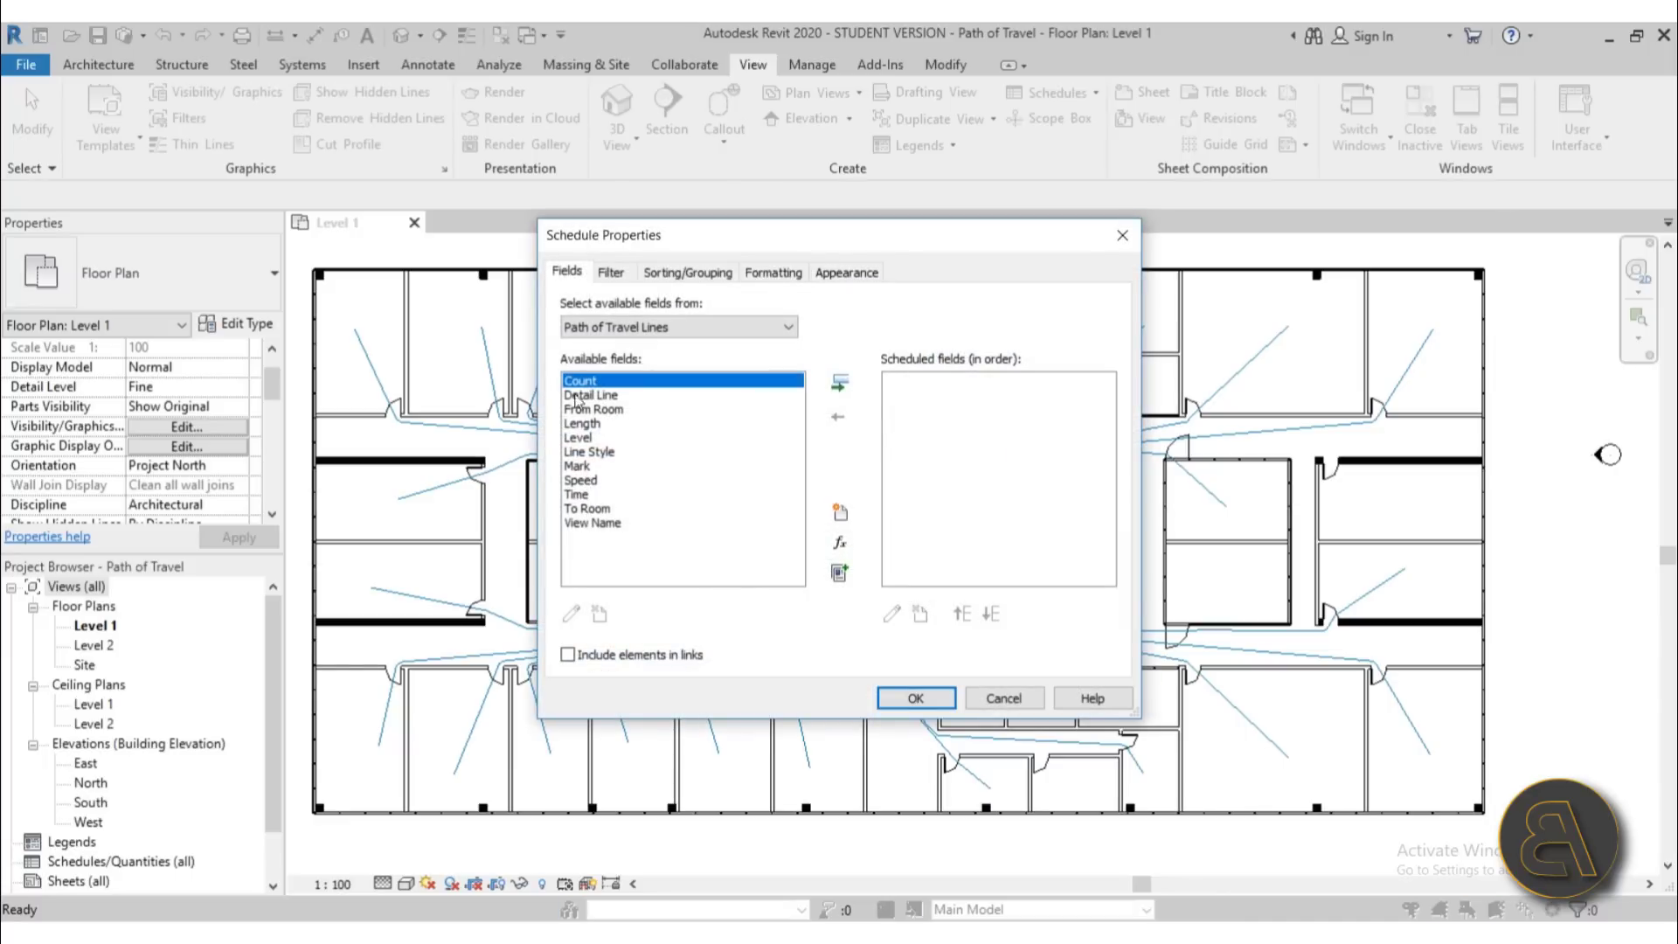
left_click_drag(690, 234, 883, 255)
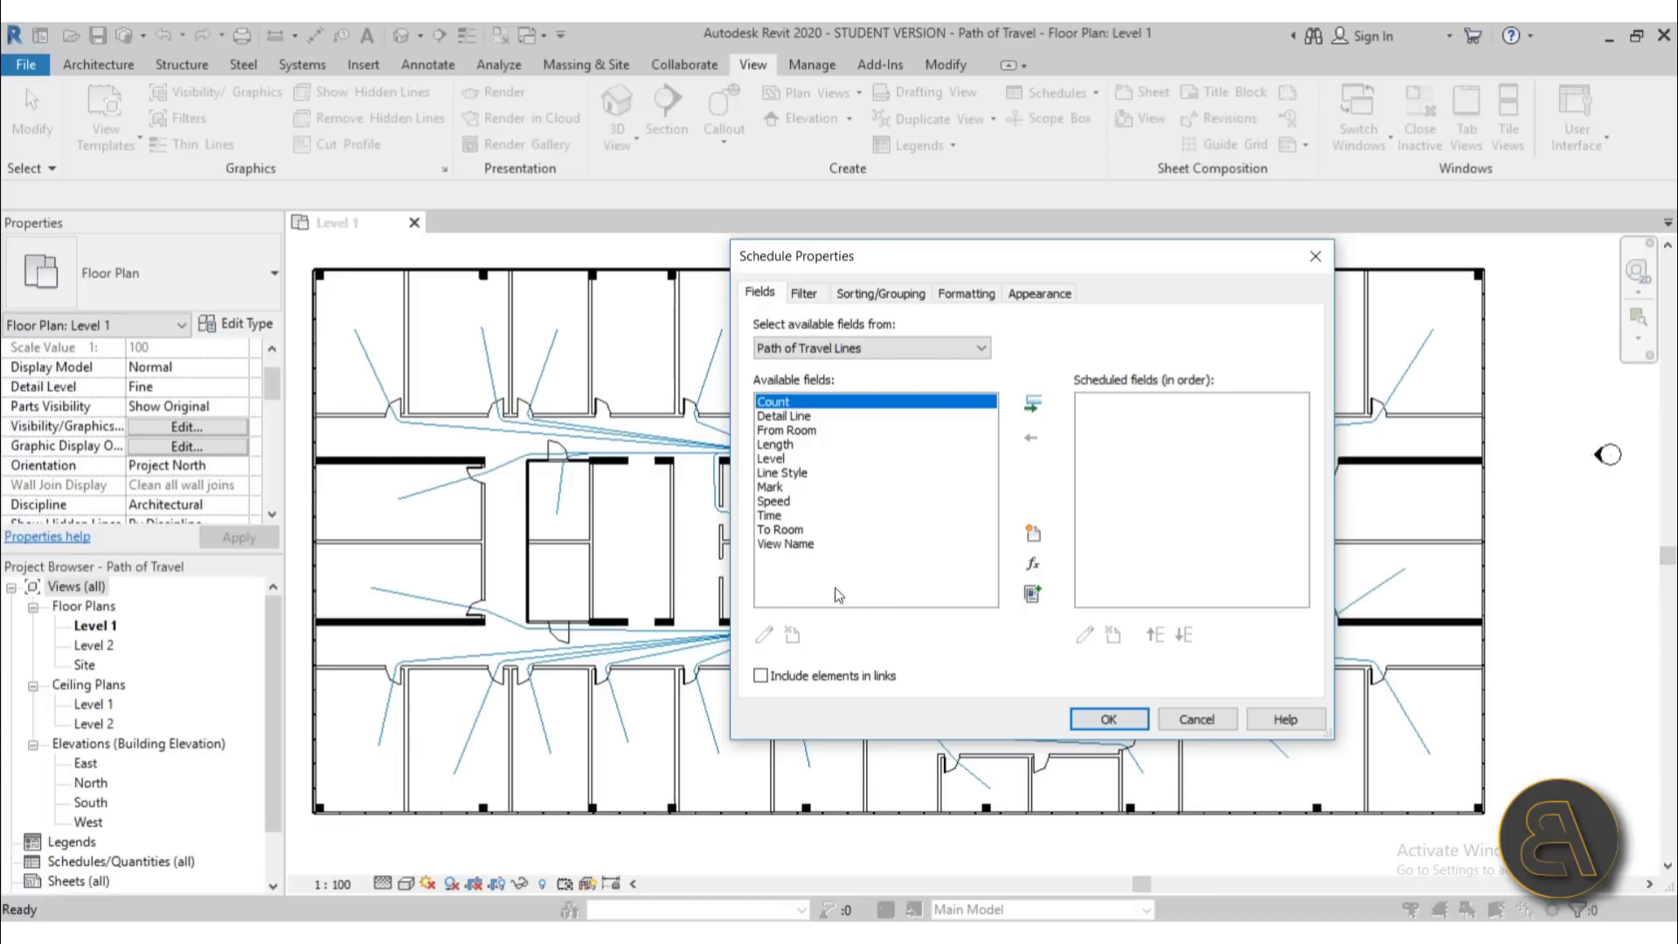
left_click(774, 458)
left_click(1032, 404)
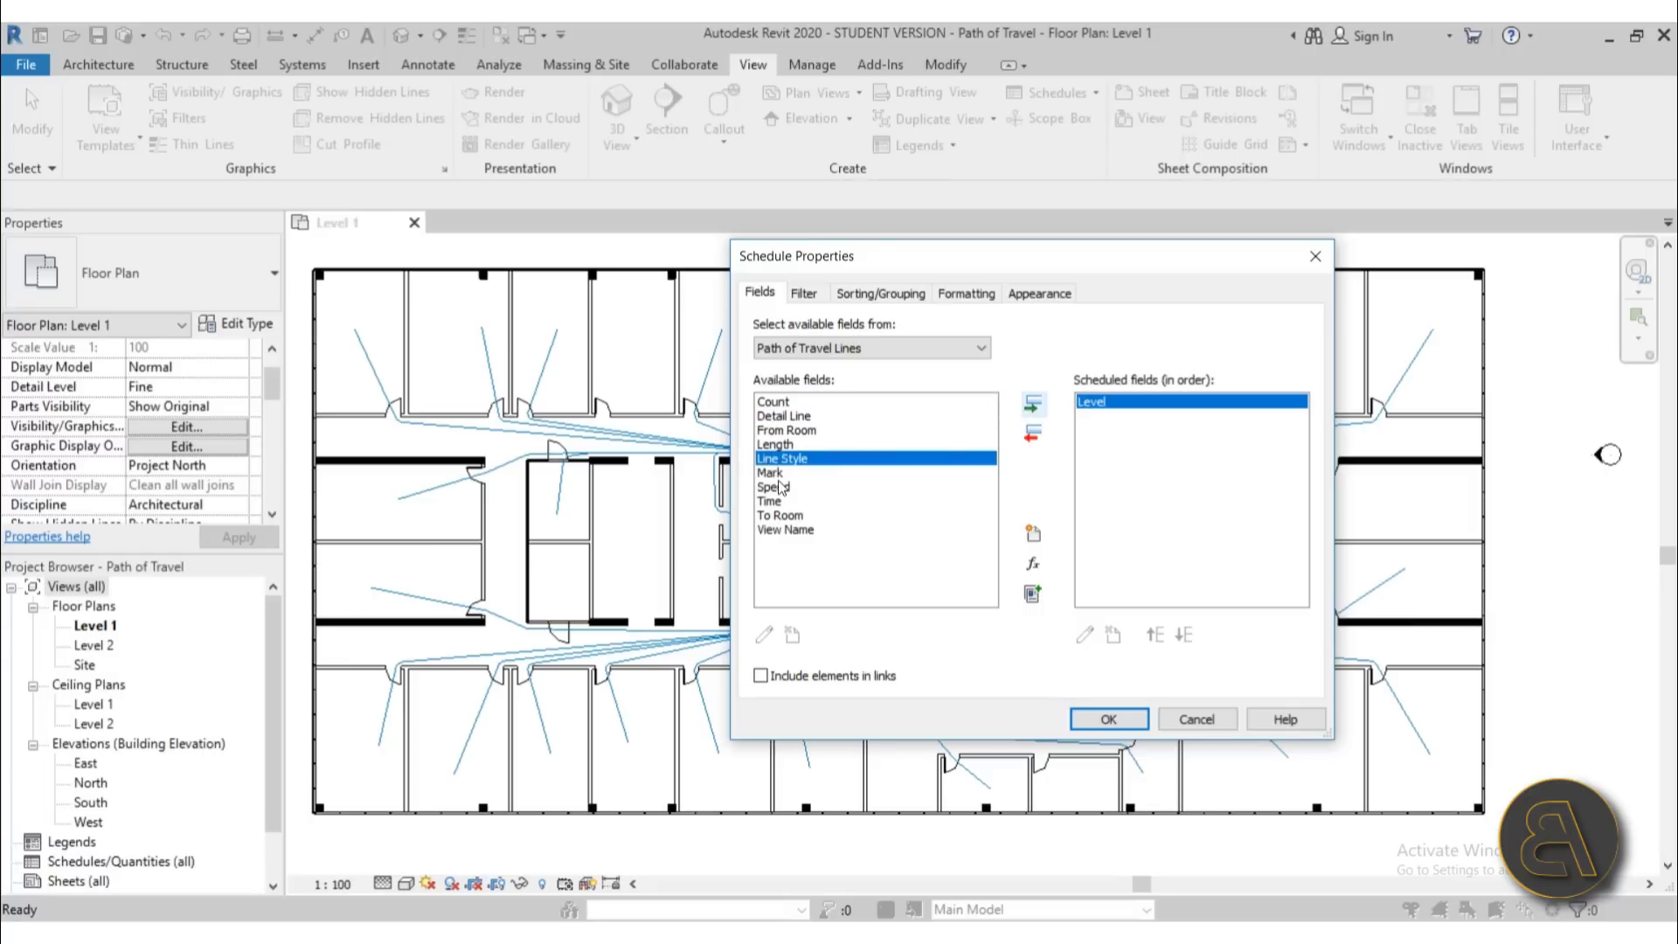
left_click(776, 444)
left_click(1027, 406)
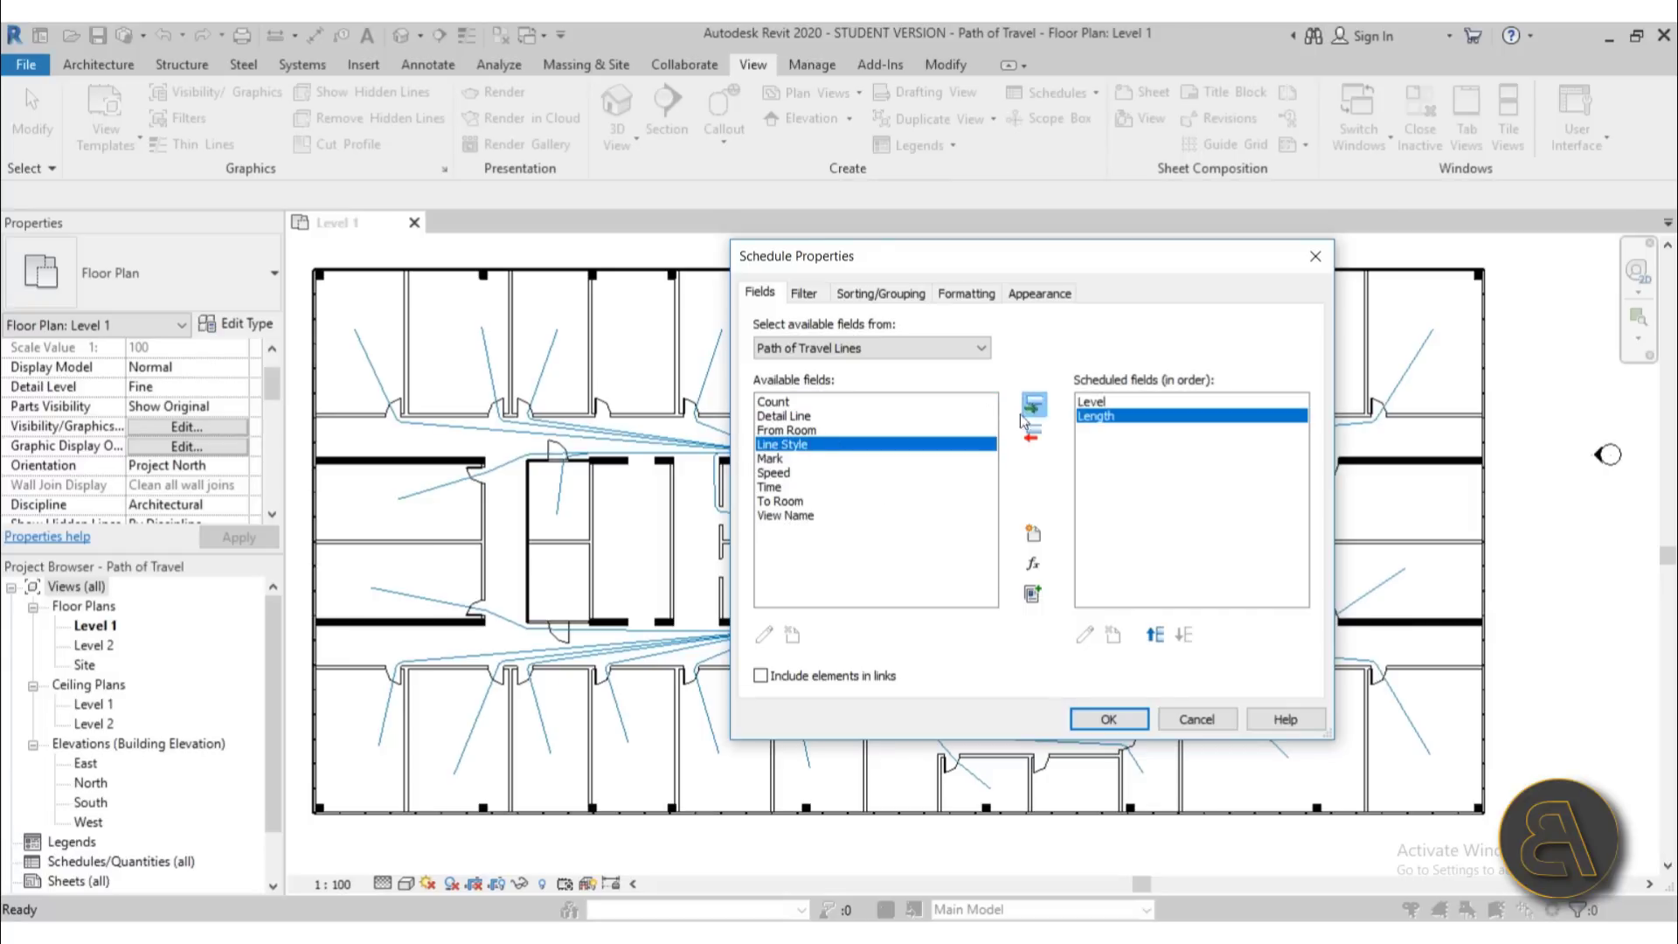
left_click(778, 474)
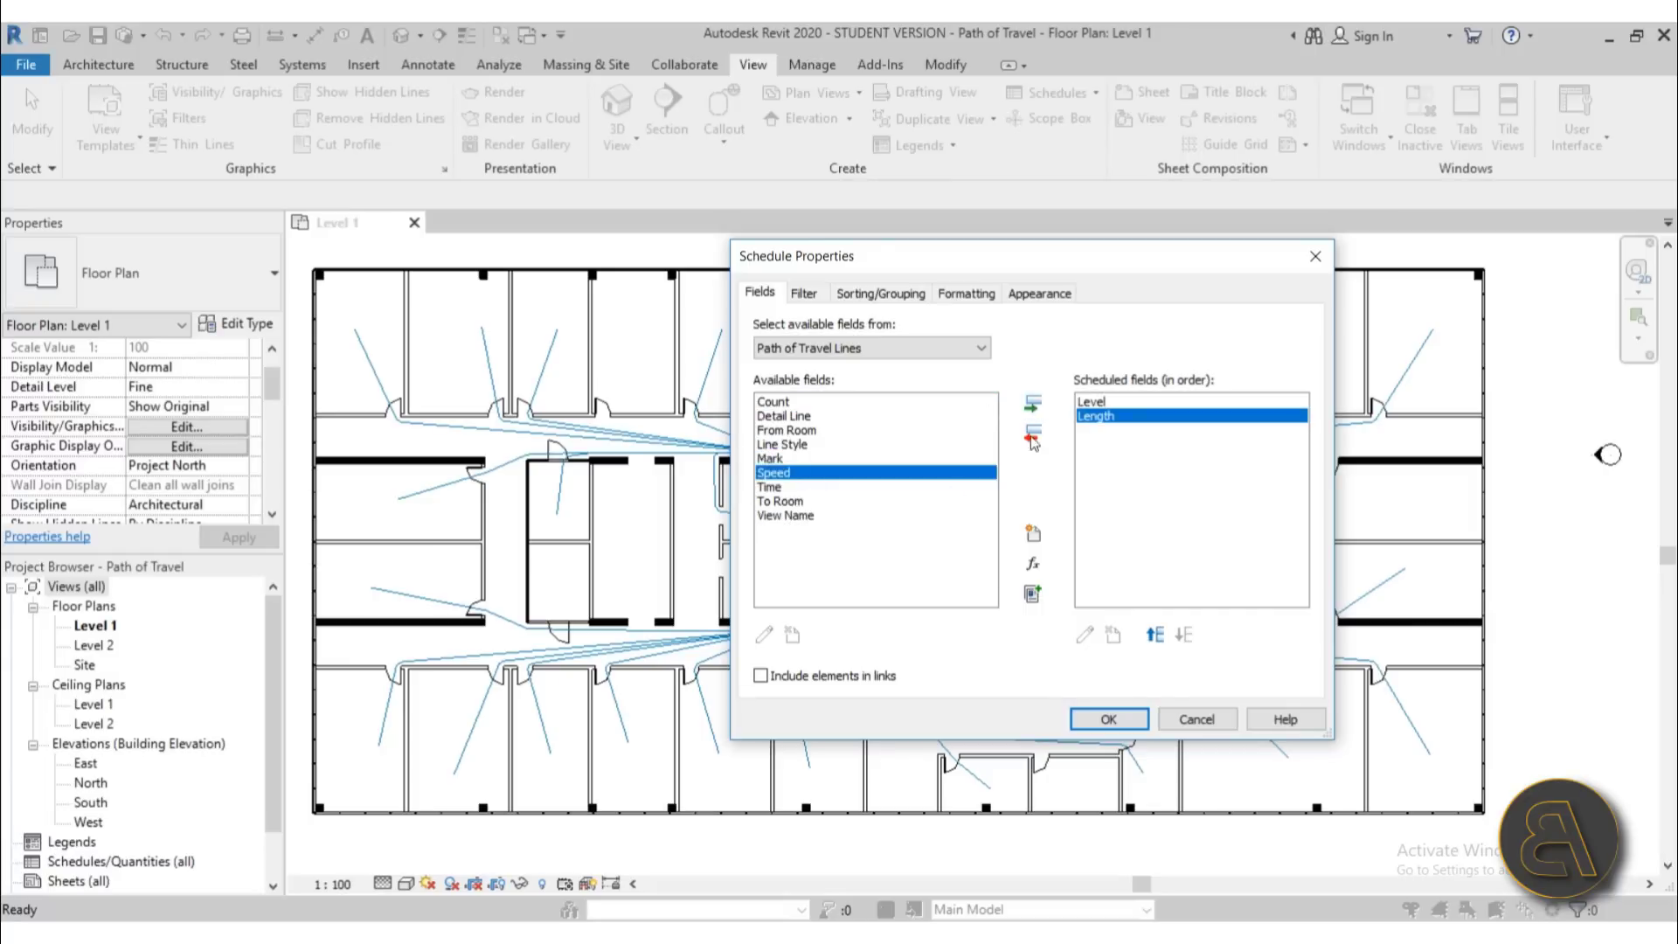
left_click(1032, 404)
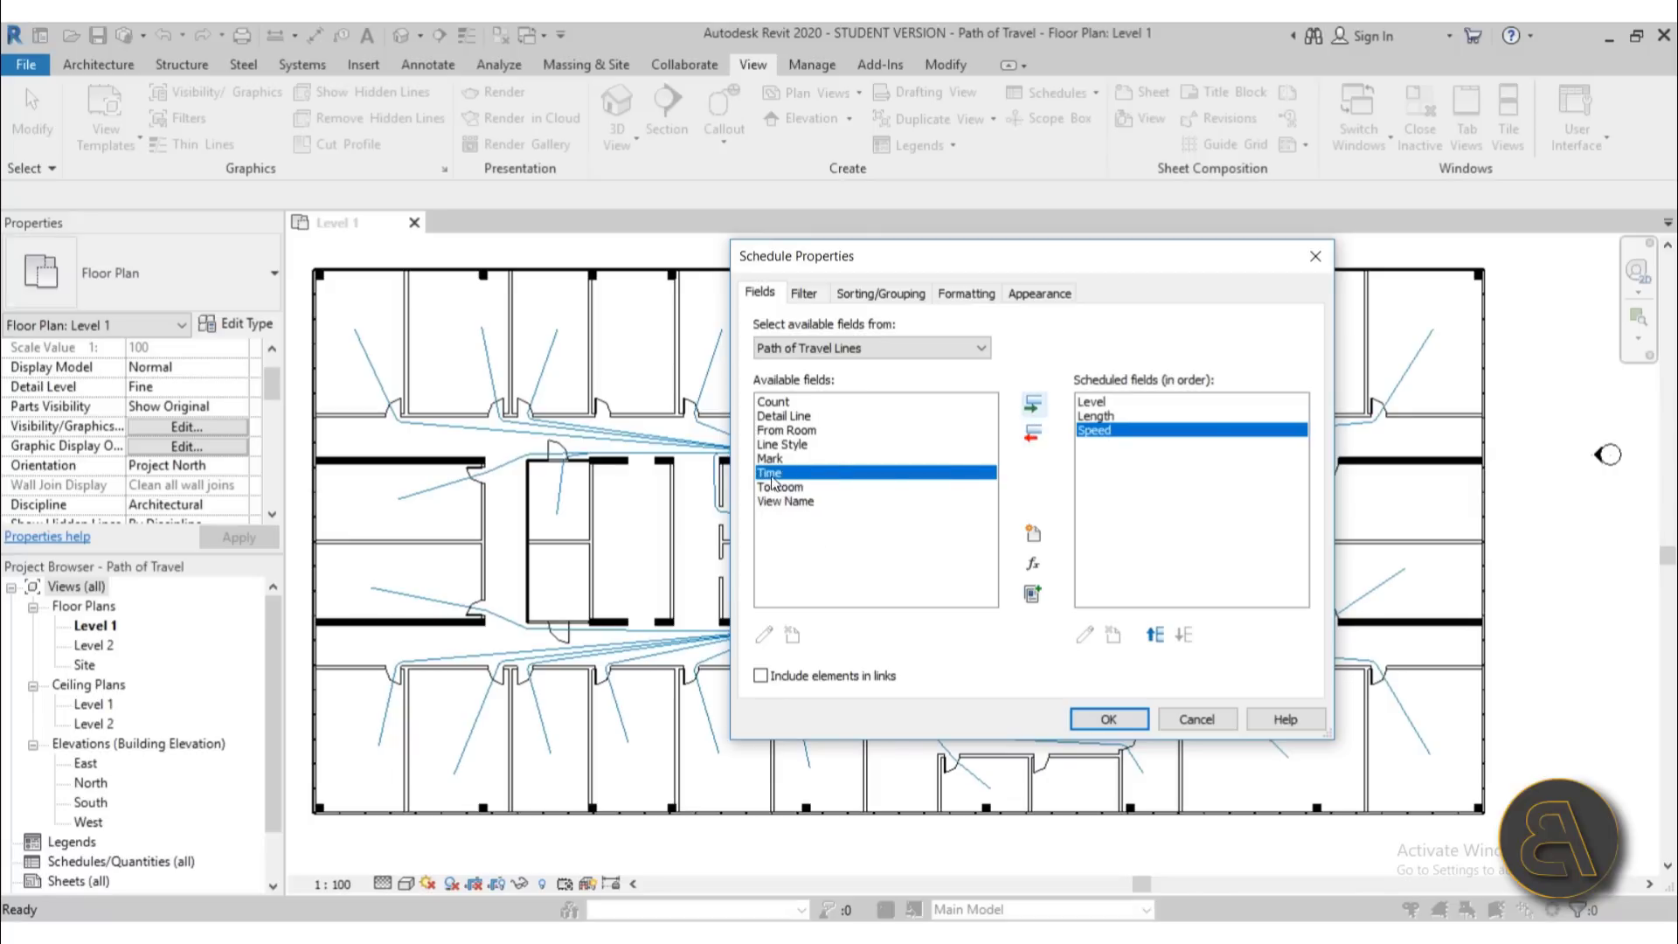
left_click(1032, 404)
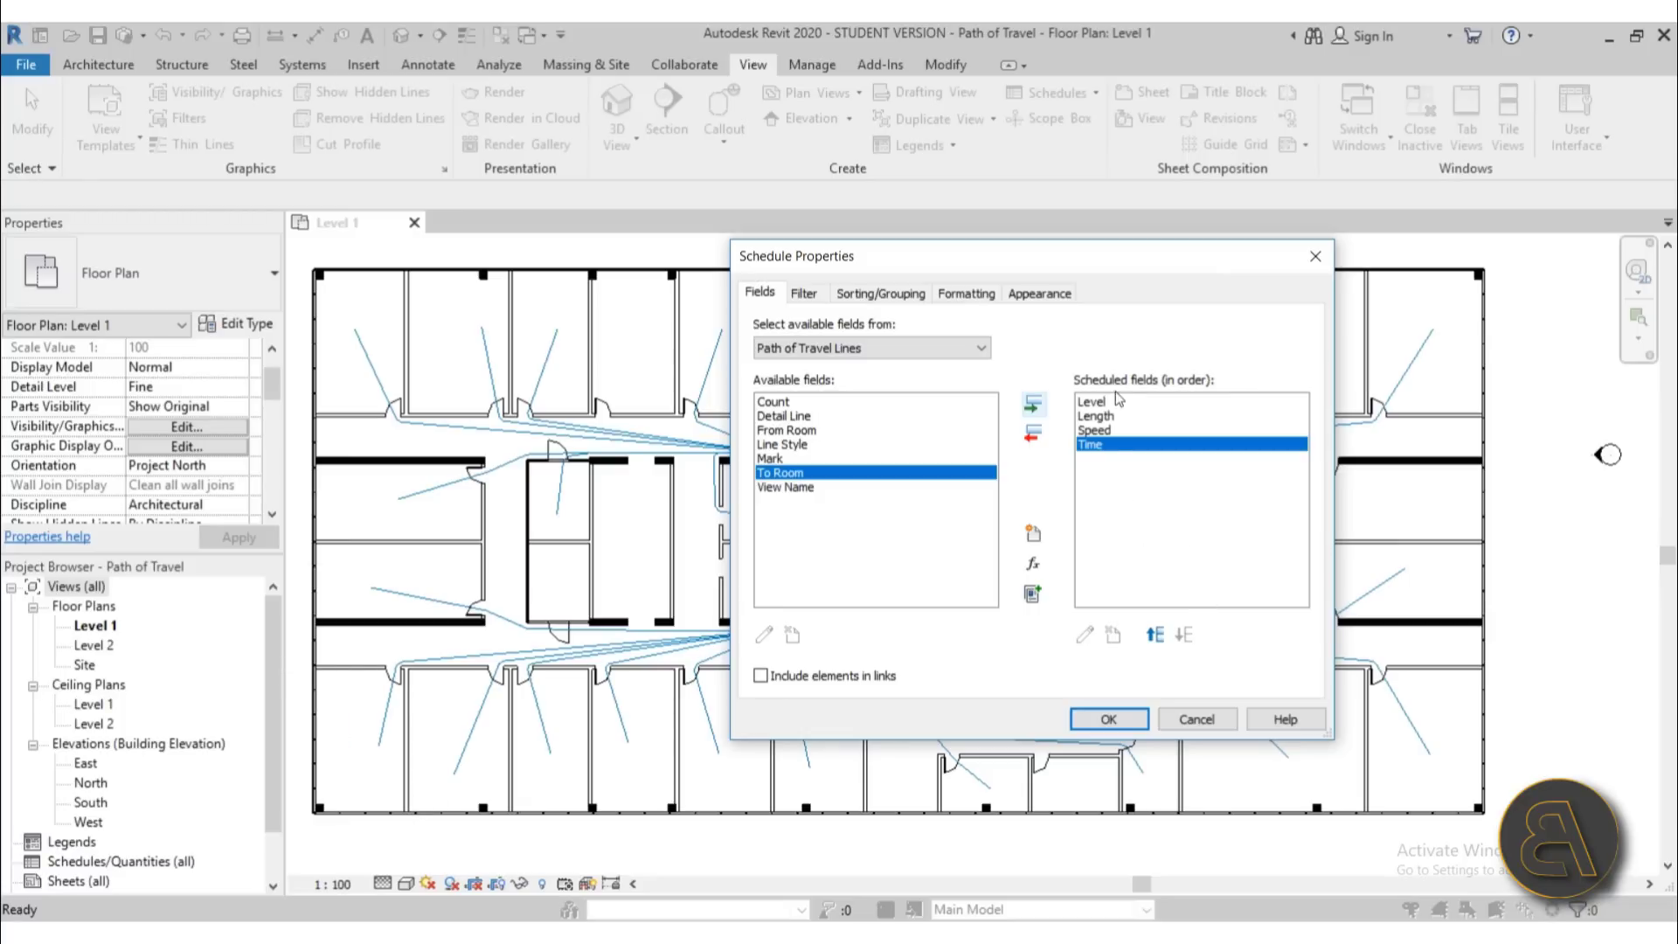
Sort by Time ascending with Grand totals ticked, then create the Path of Travel Schedule.
left_click(880, 293)
left_click(903, 328)
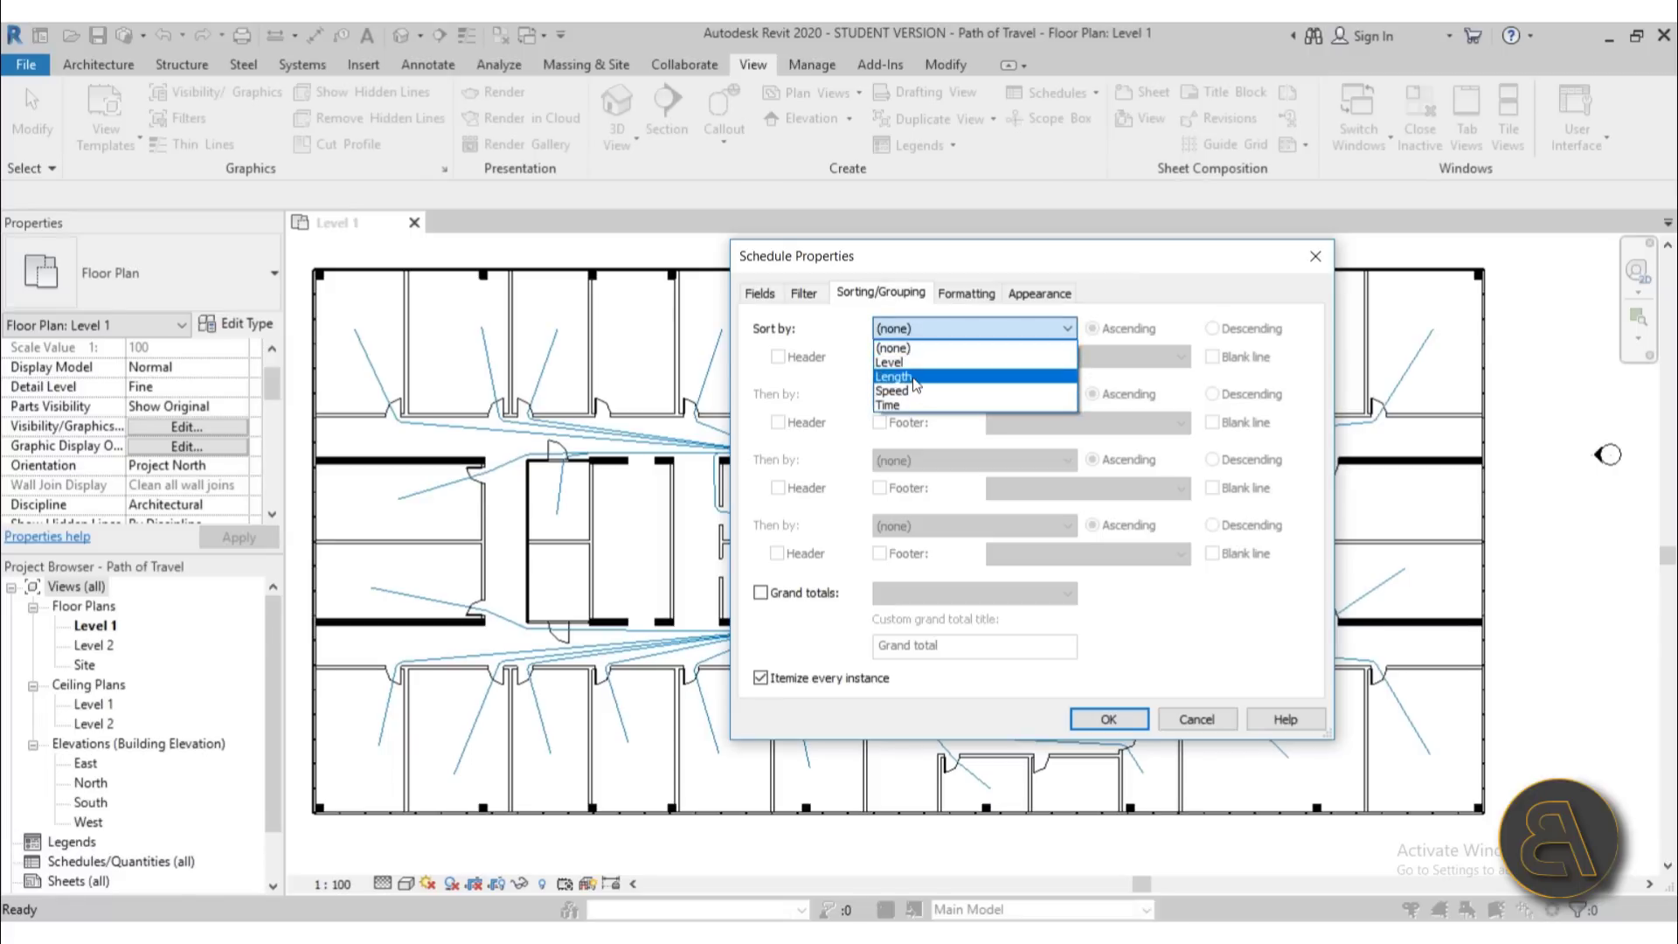
left_click(915, 402)
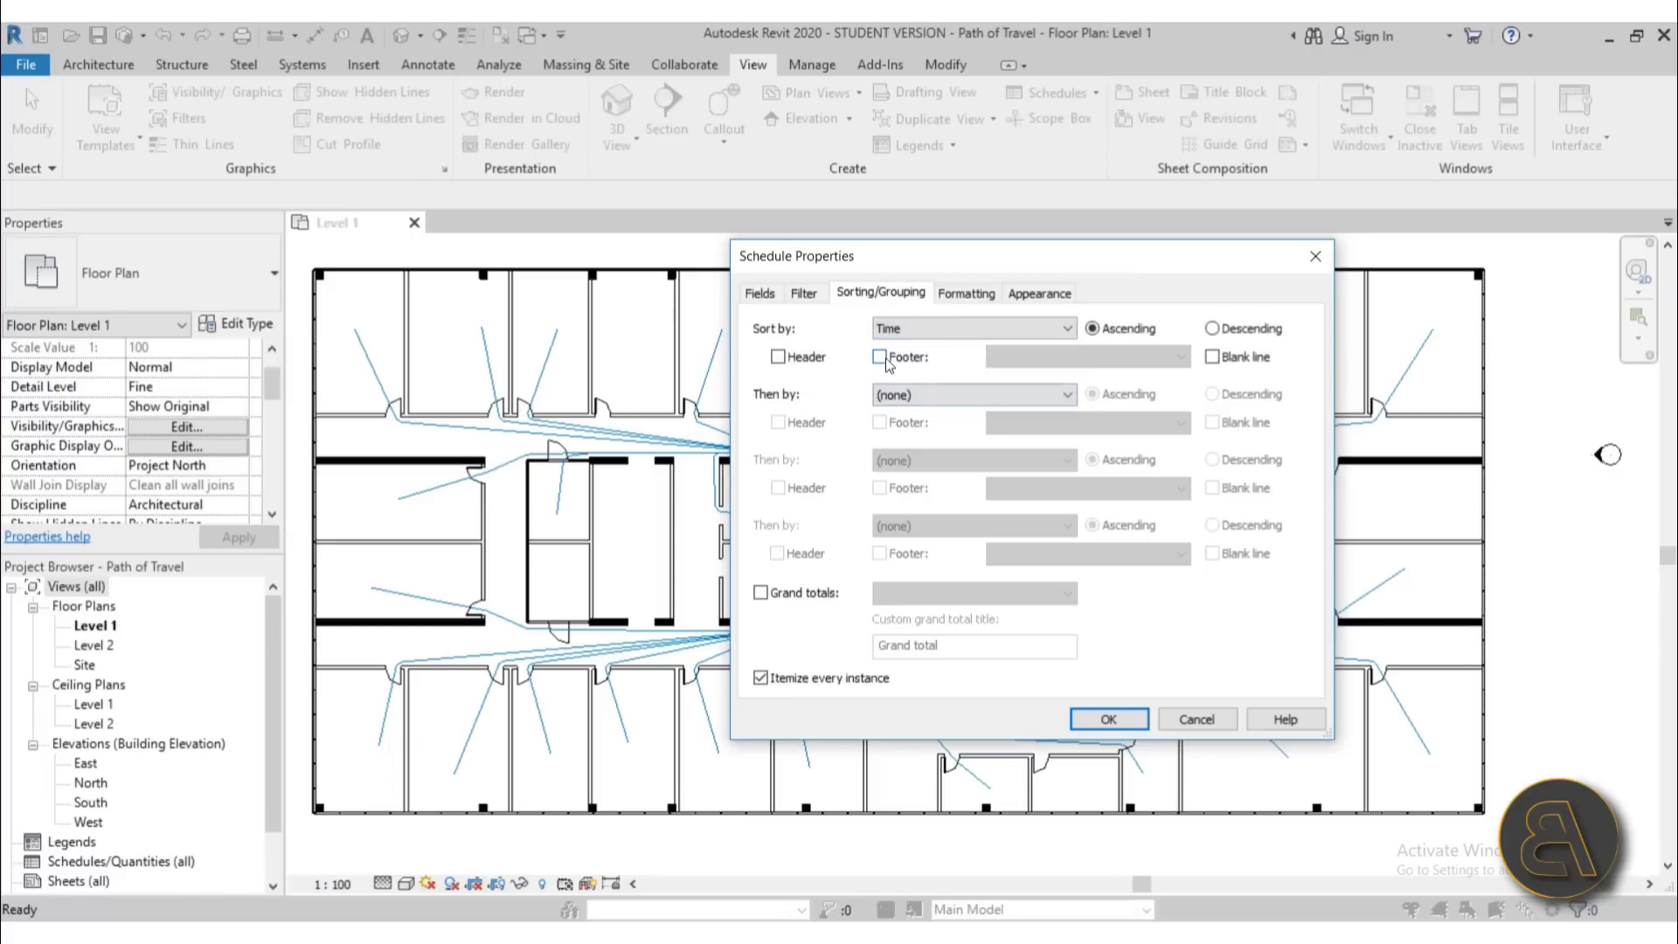
left_click(805, 594)
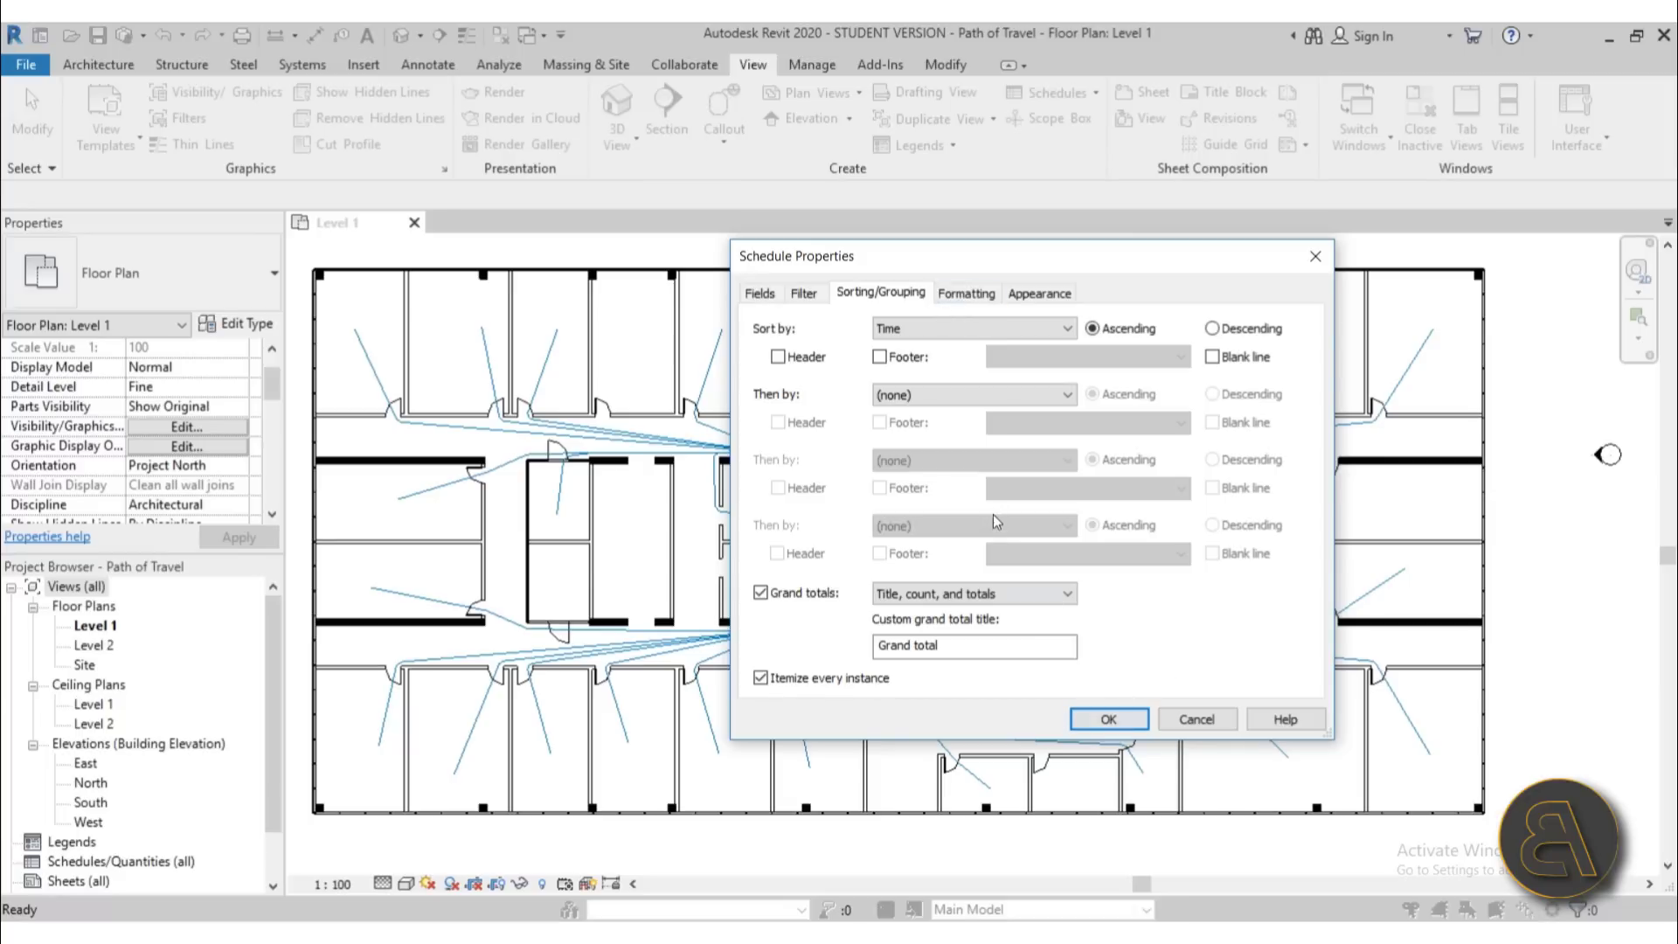
left_click(1132, 724)
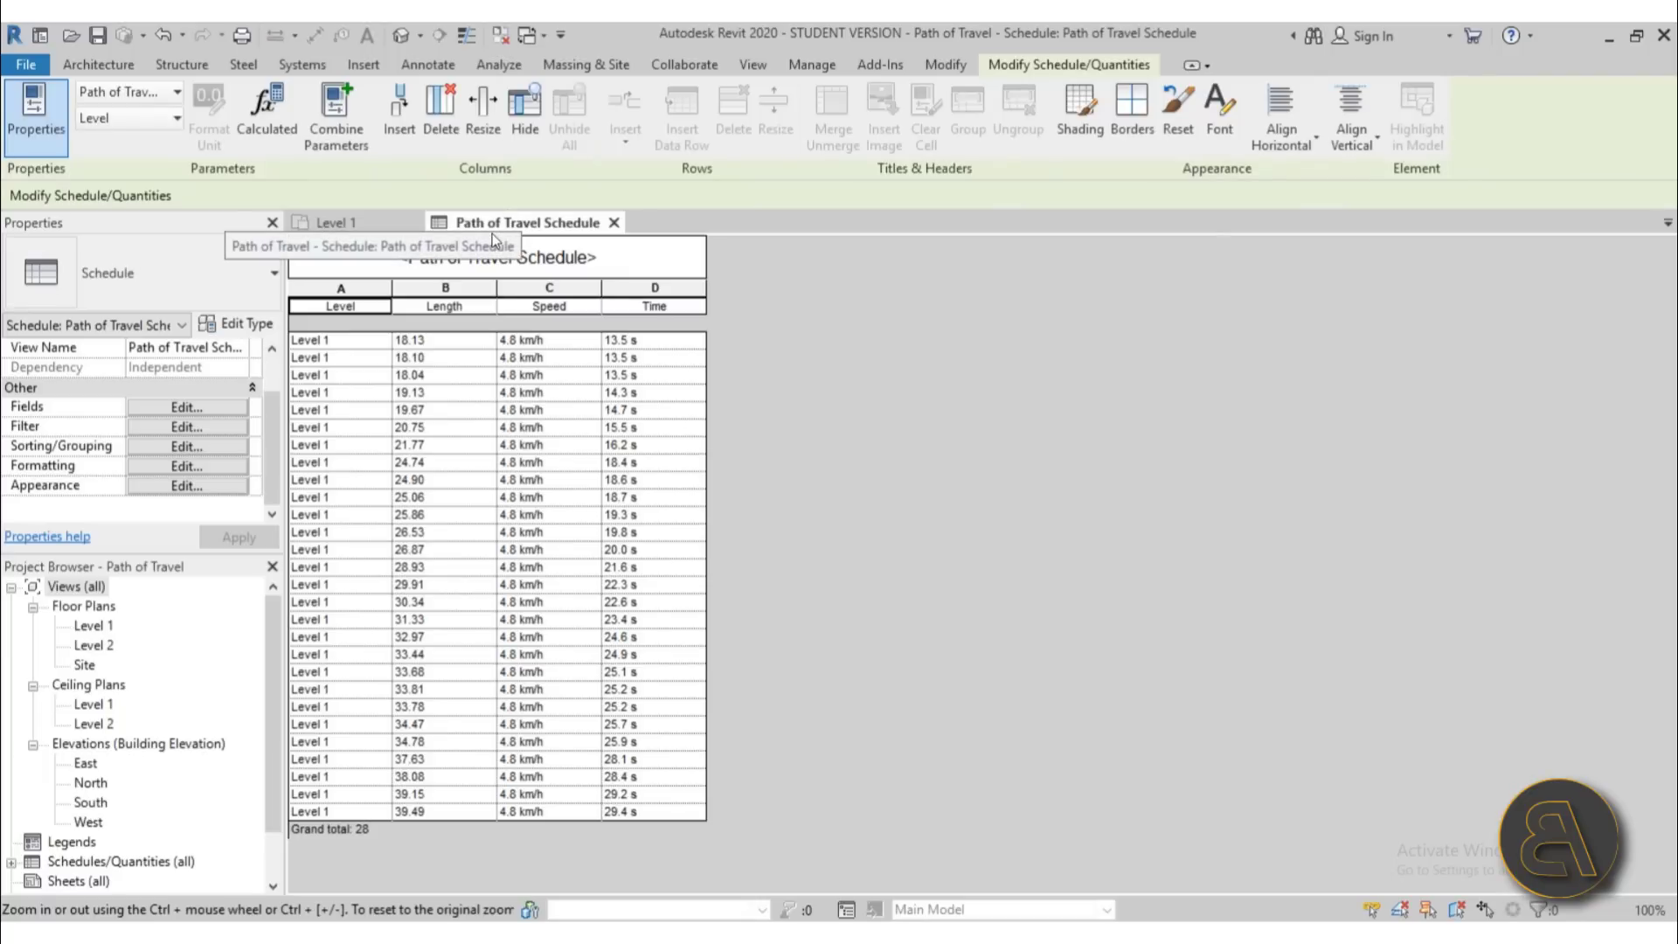
Dock the schedule beside the widened Level 1 plan and pick the 39.15 row path.
left_click_drag(482, 229, 1674, 494)
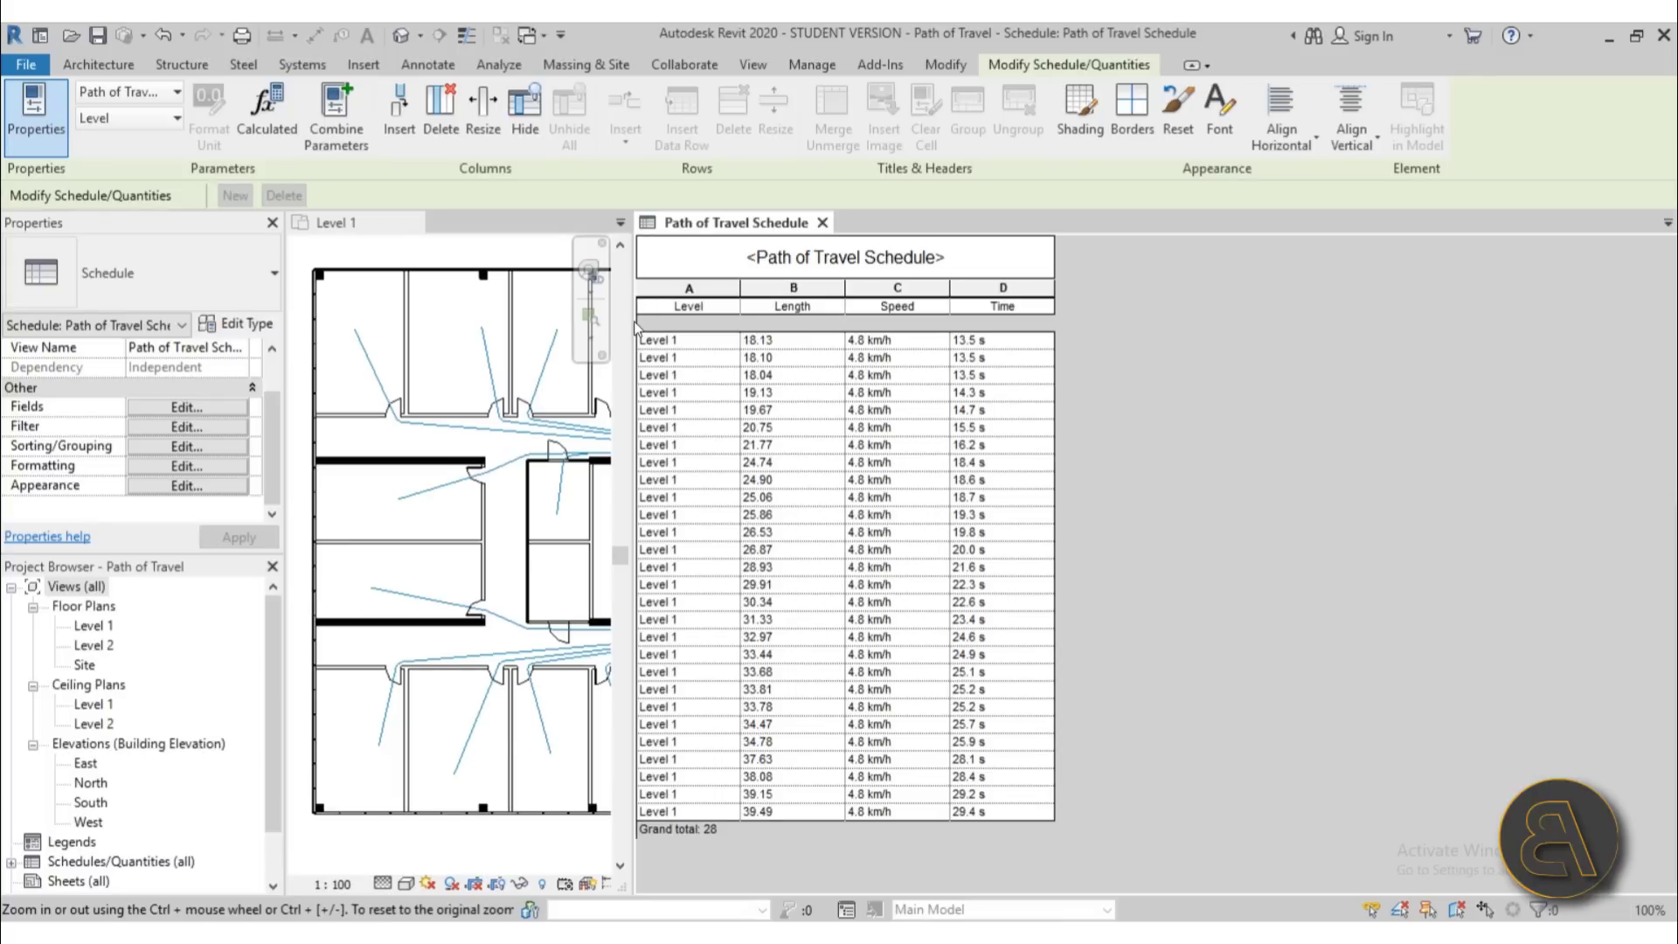
left_click_drag(635, 330, 1267, 349)
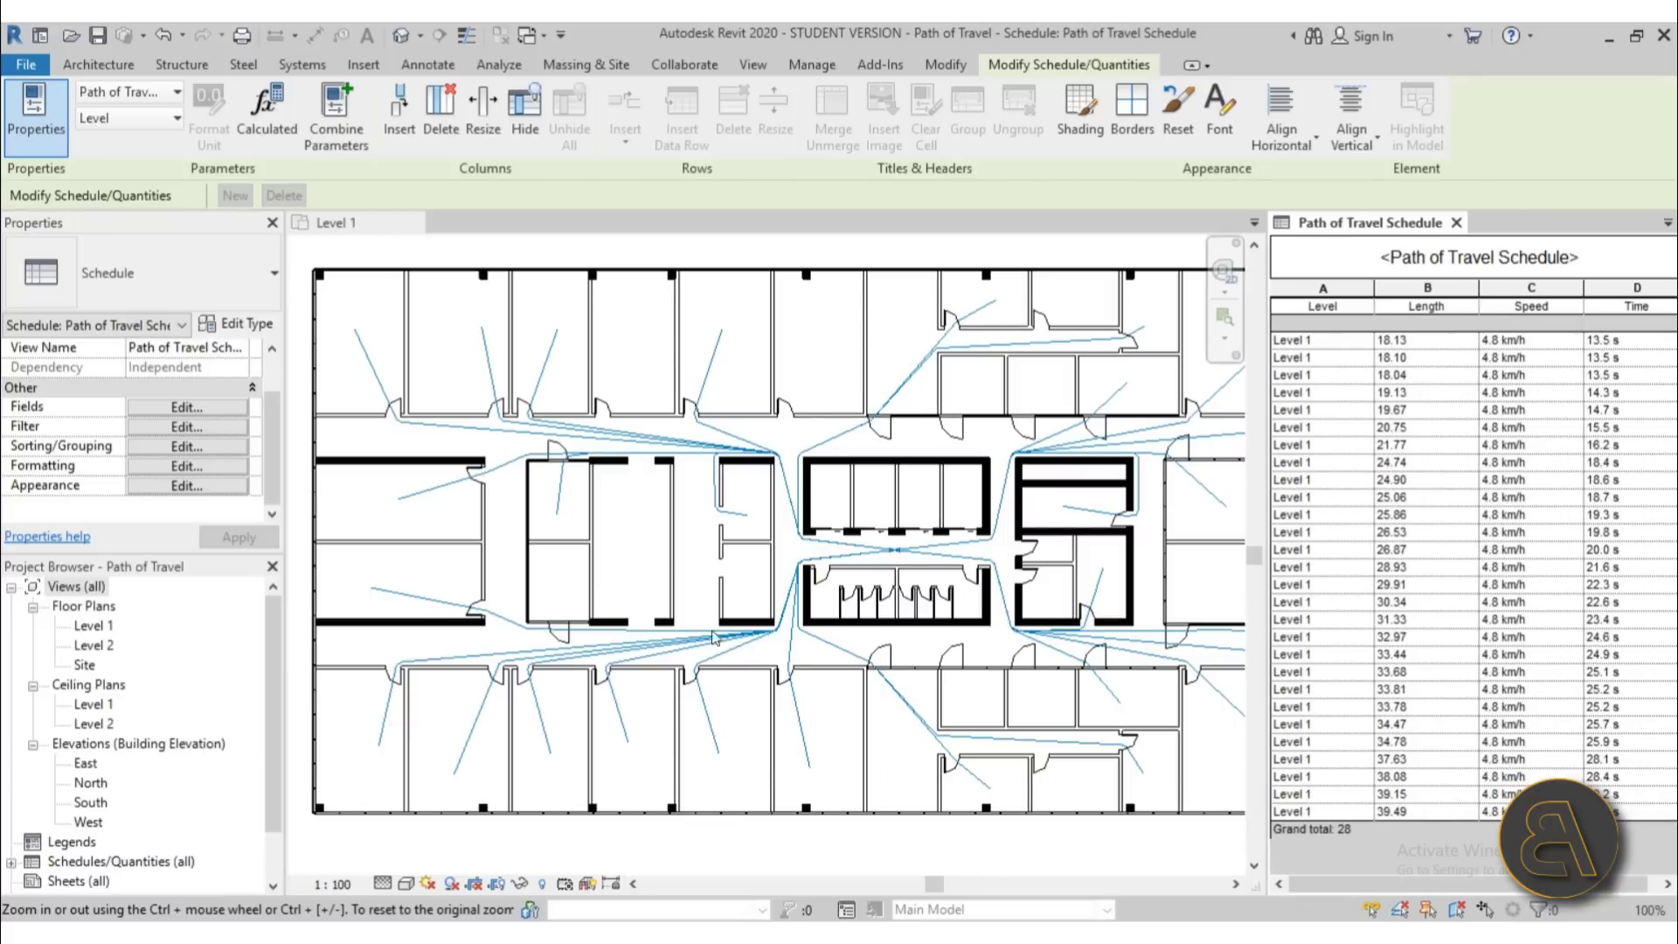
left_click(1291, 800)
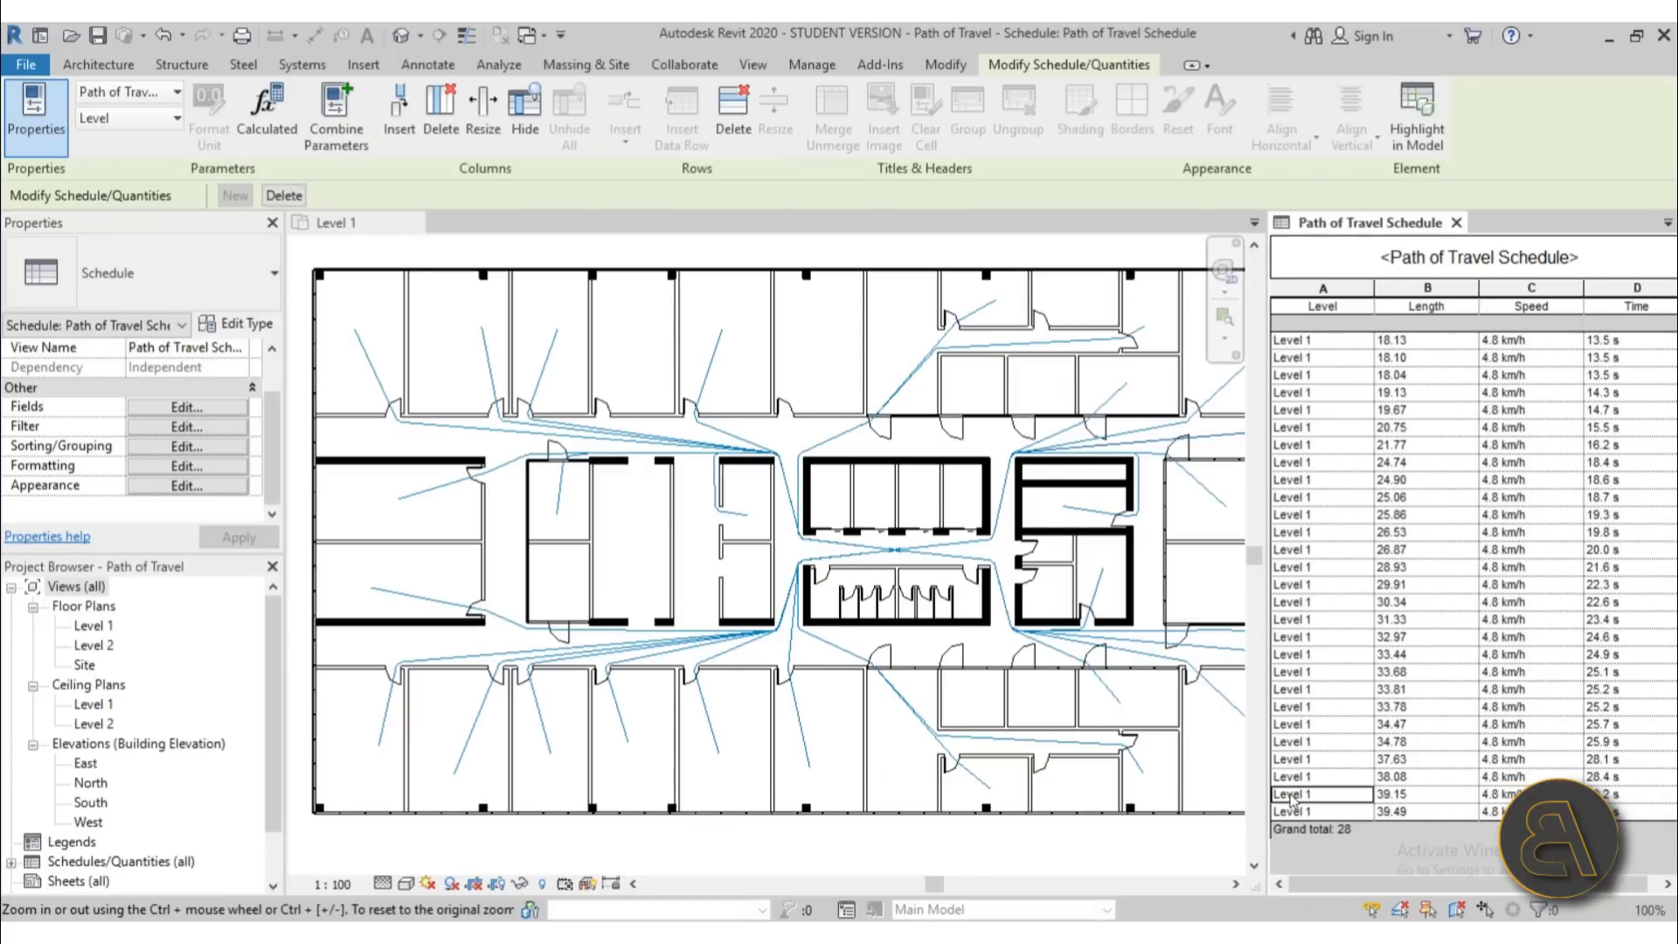
Highlight the 33.68, 33.81, 34.47, 34.78 and 37.63 paths via their schedule rows.
left_click(1290, 678)
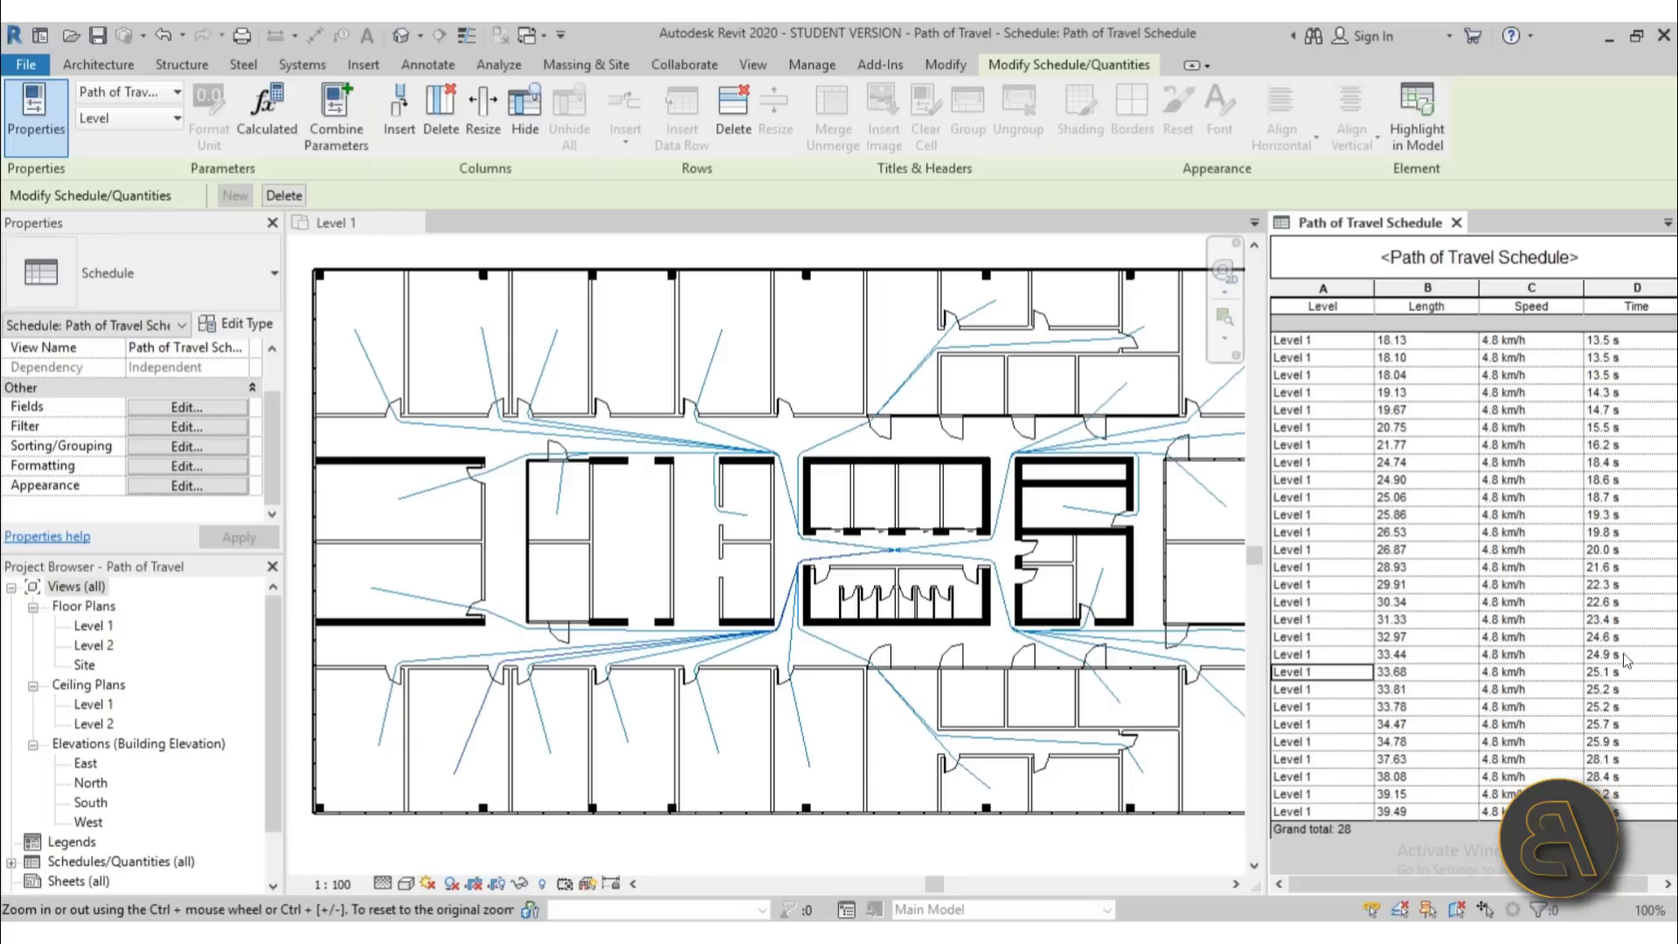
left_click(1298, 692)
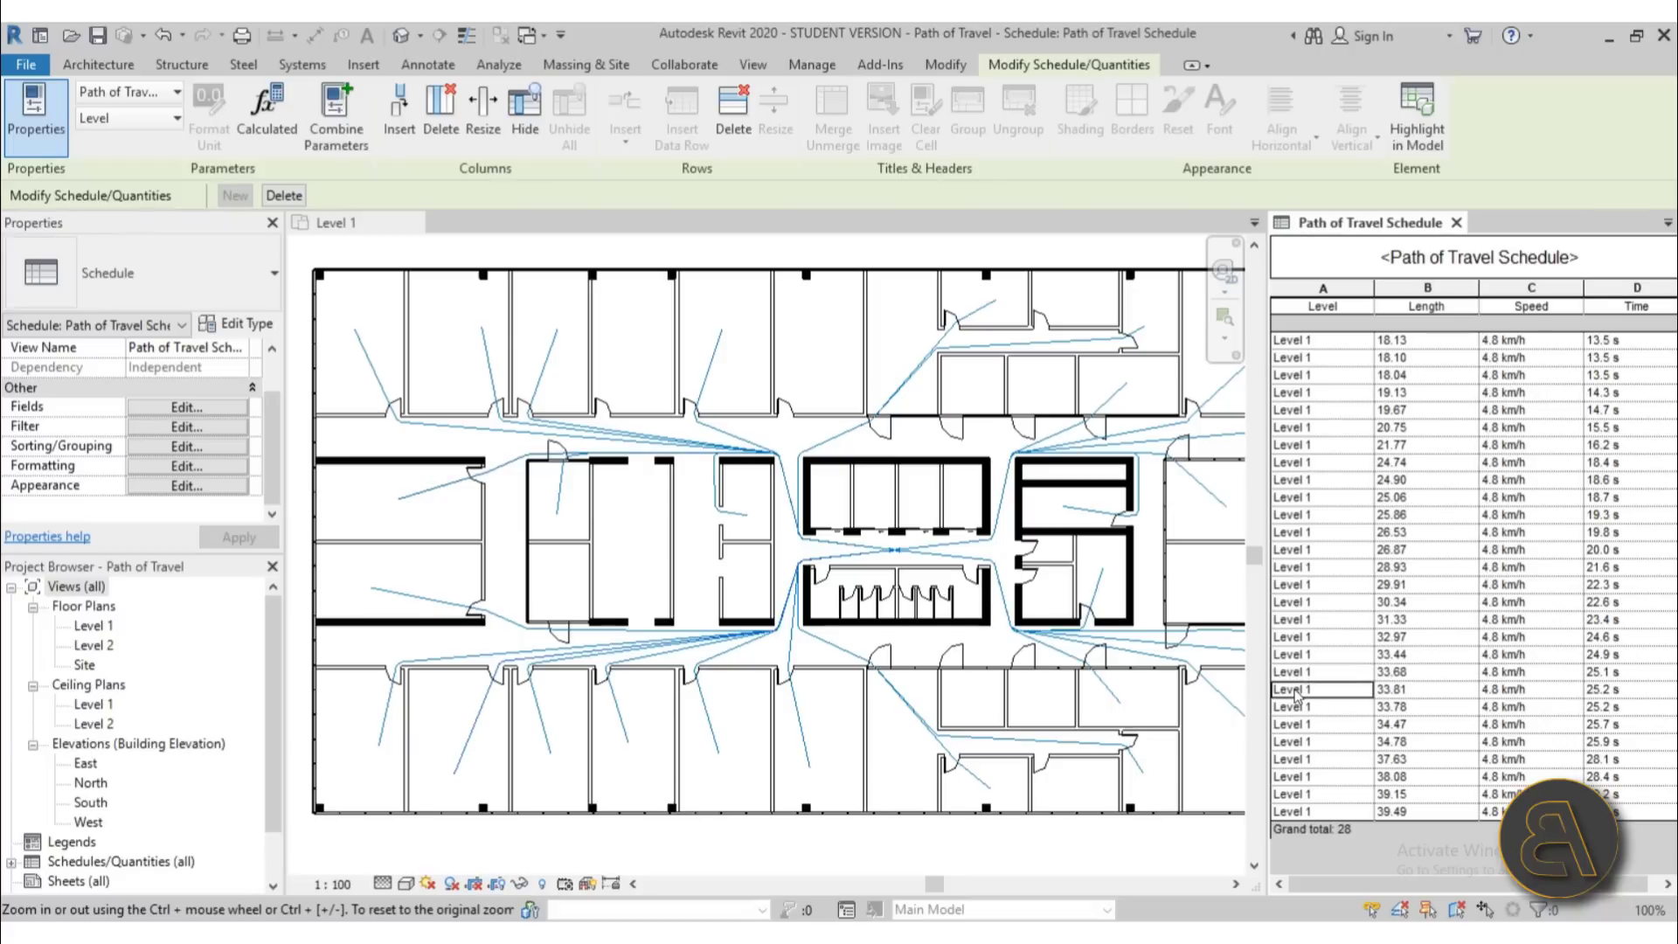
left_click(1289, 723)
left_click(1286, 741)
left_click(1291, 759)
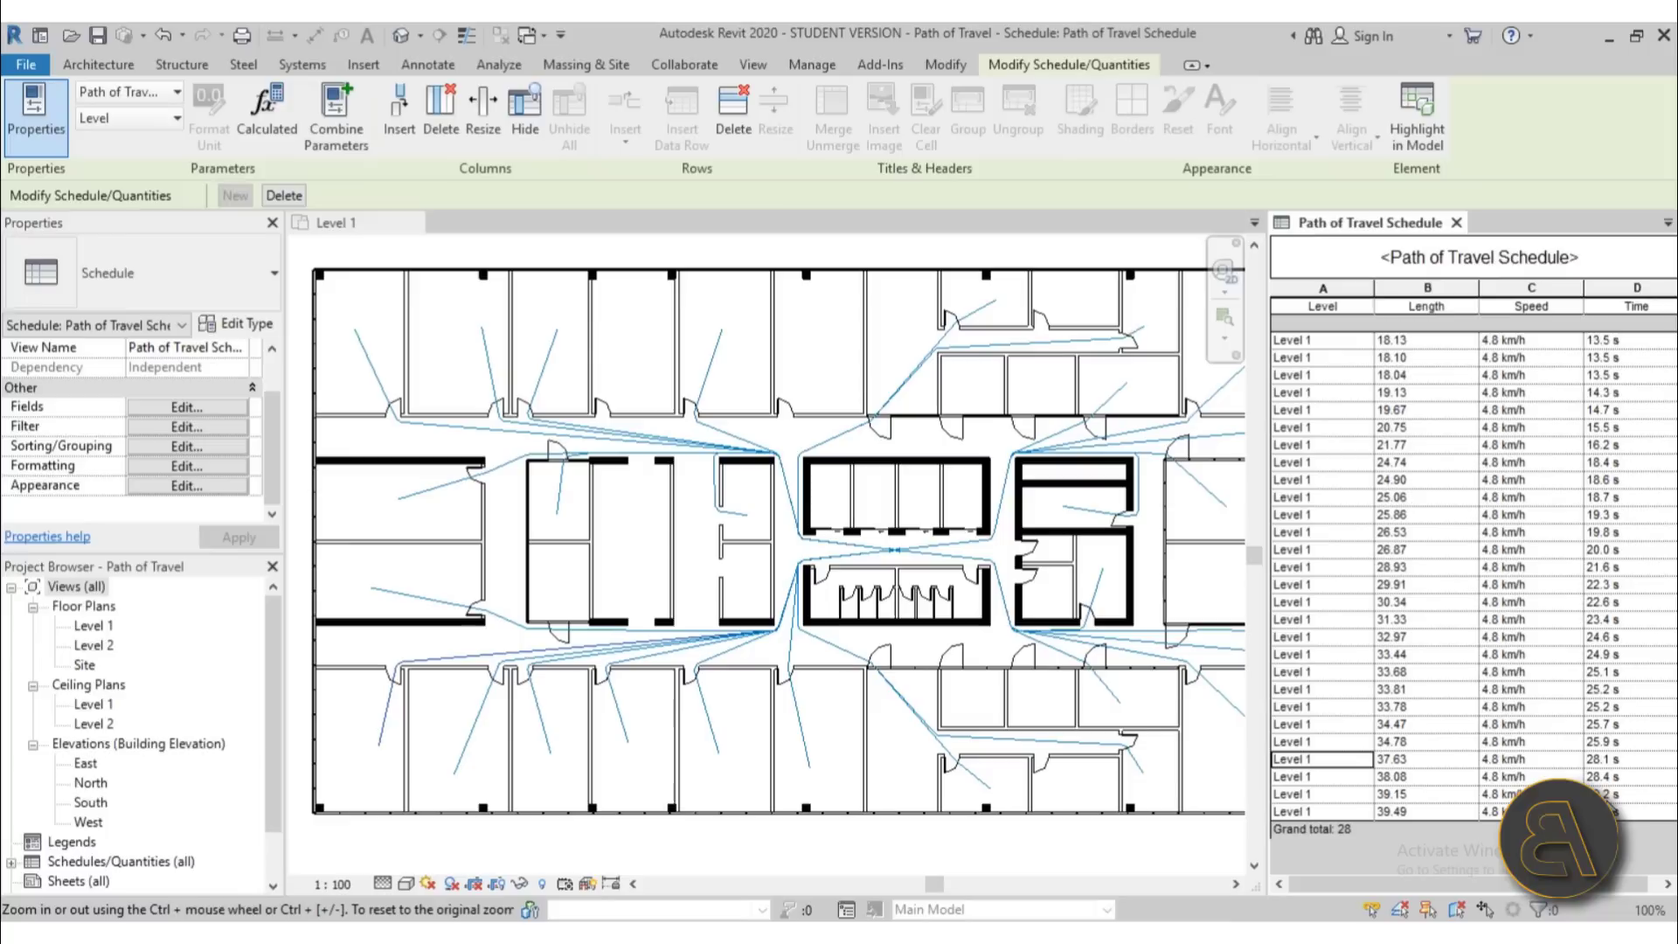
Clear the path line selection and center the building in the Level 1 plan.
left_click(734, 782)
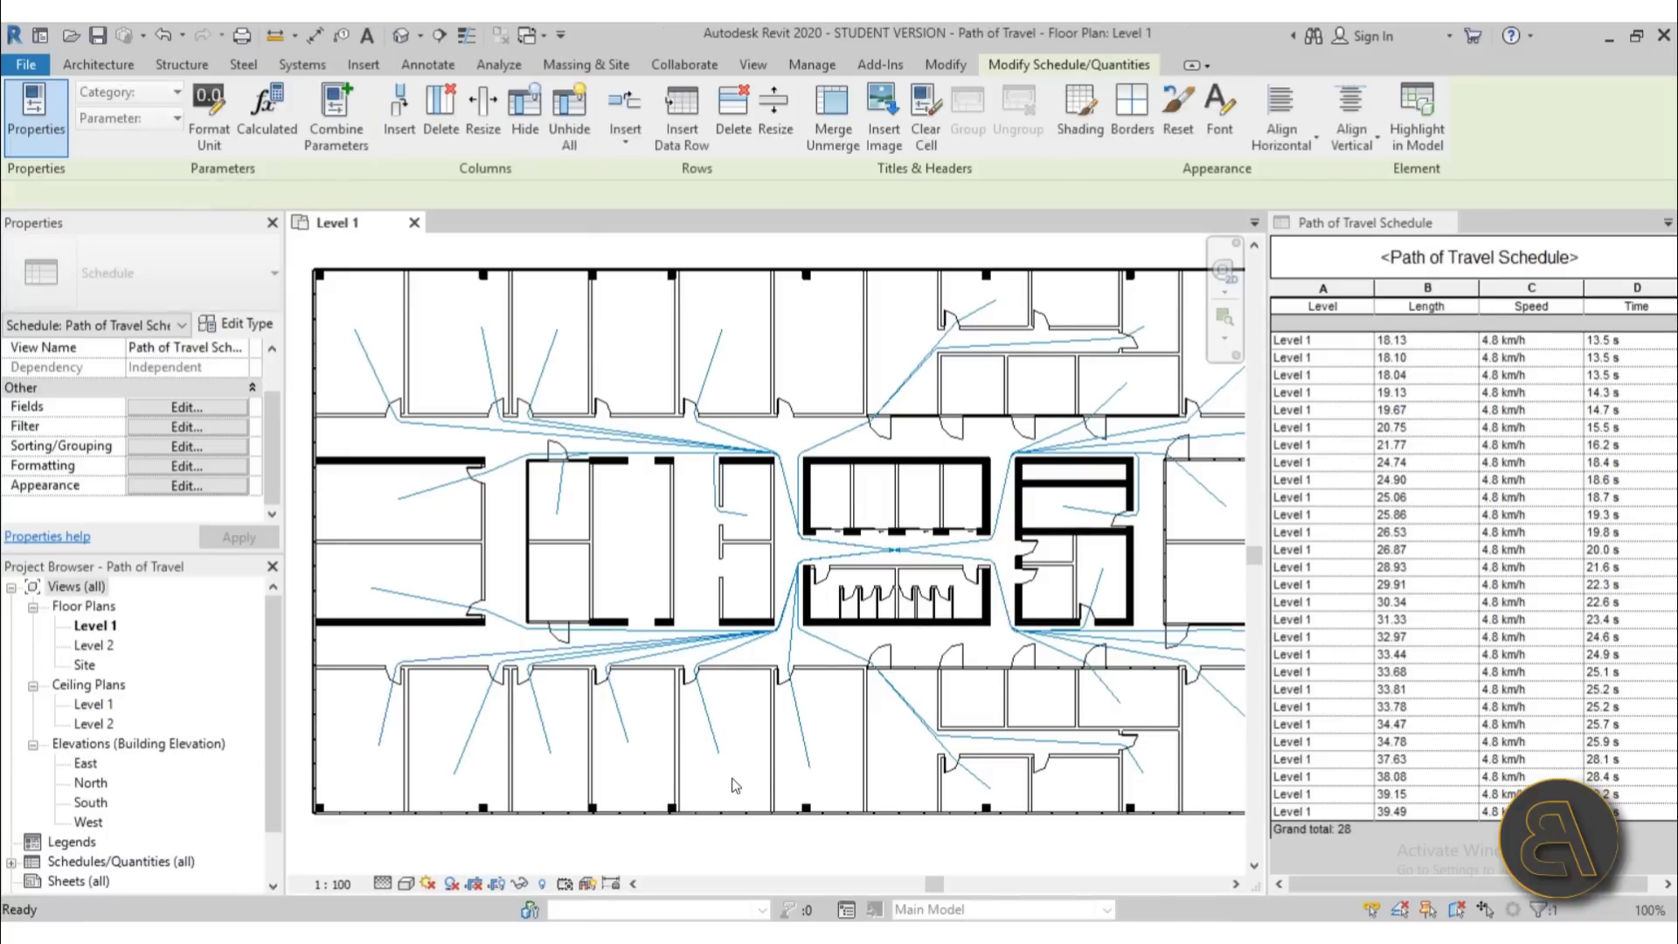
scroll(729, 777, "down", 3)
left_click(782, 436)
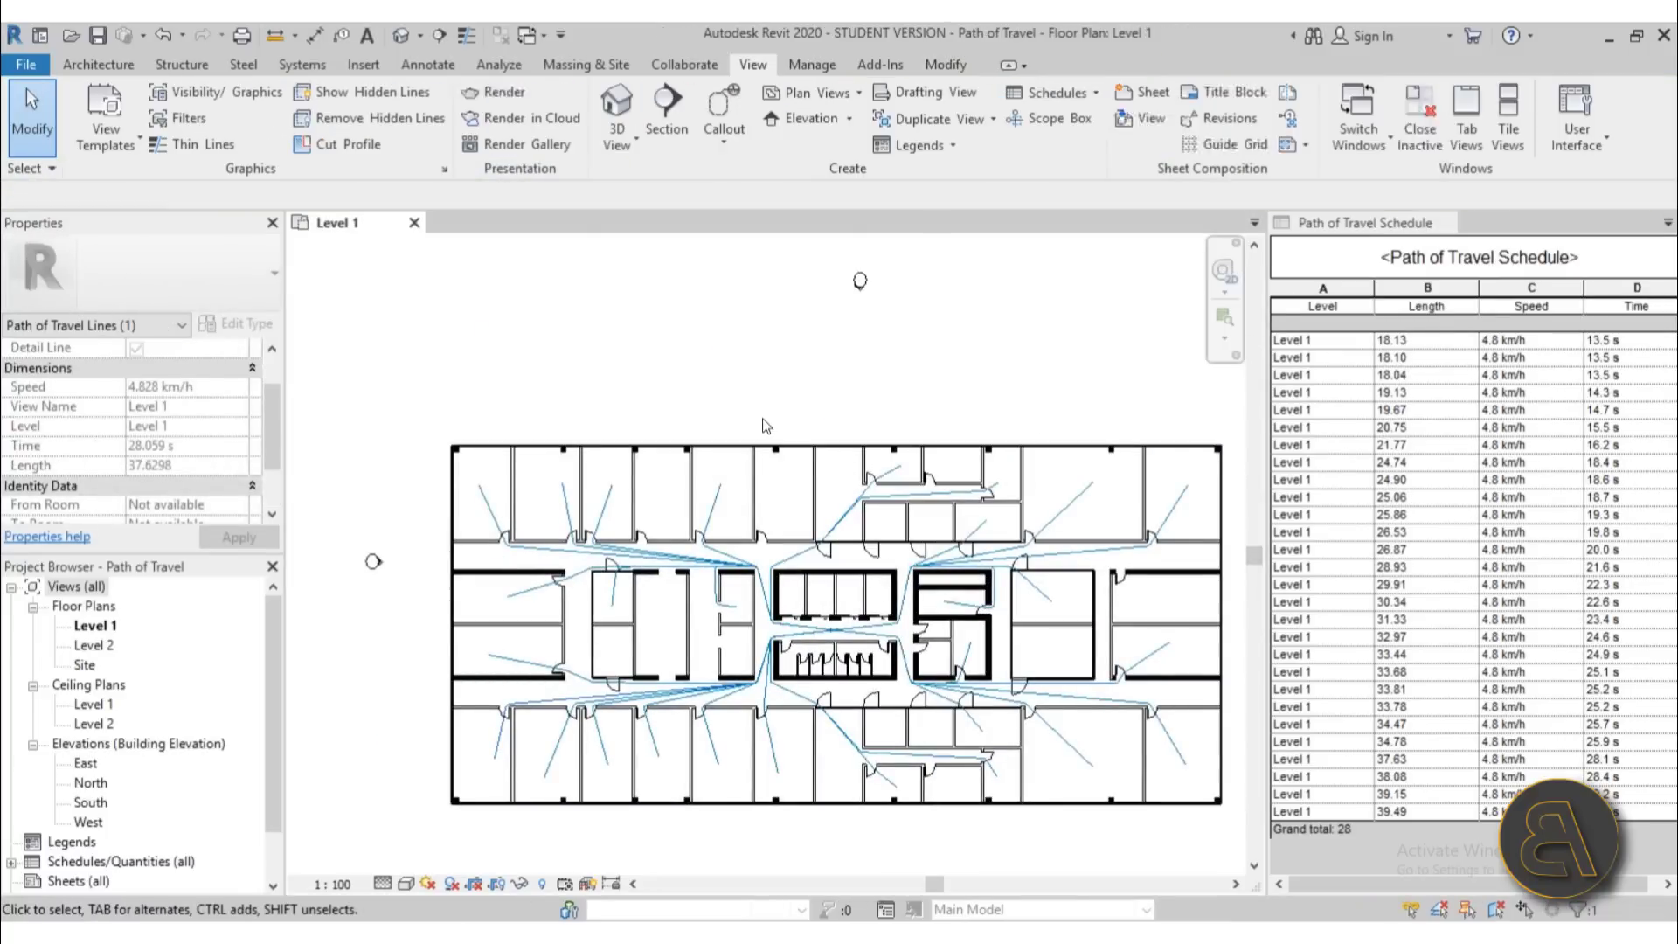
middle_click_drag(815, 417, 732, 367)
scroll(738, 367, "up", 1)
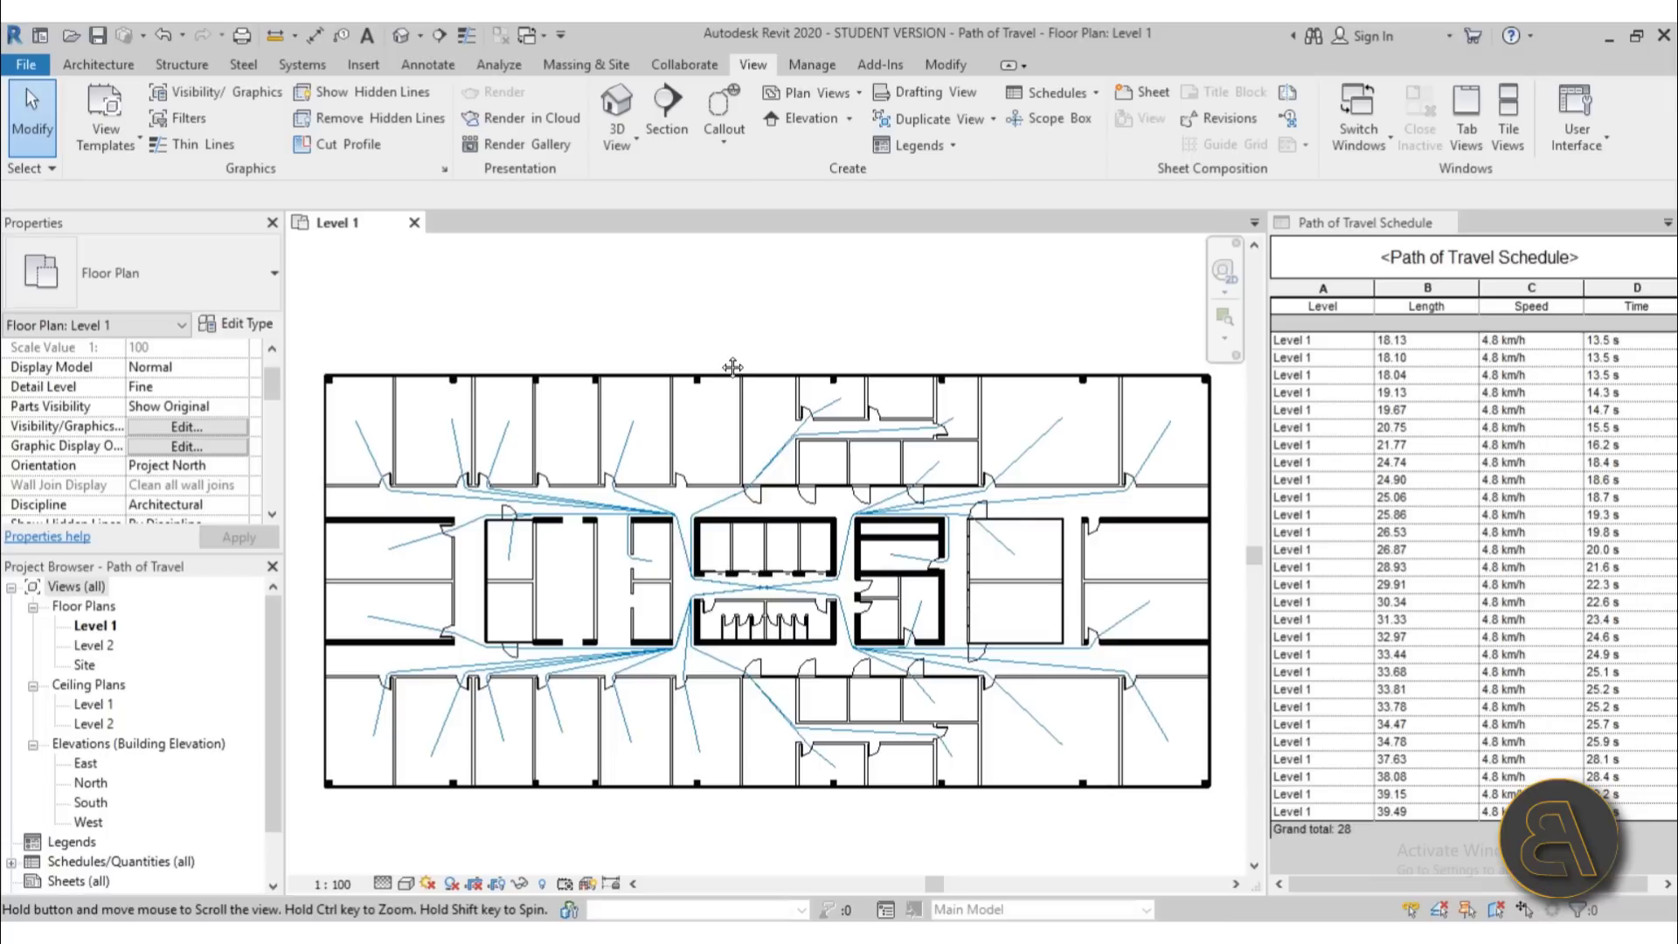
Open Level 1's Visibility/Graphic Overrides with VV and show its empty Filters list.
left_click(161, 426)
left_click(976, 173)
key("v")
key("g")
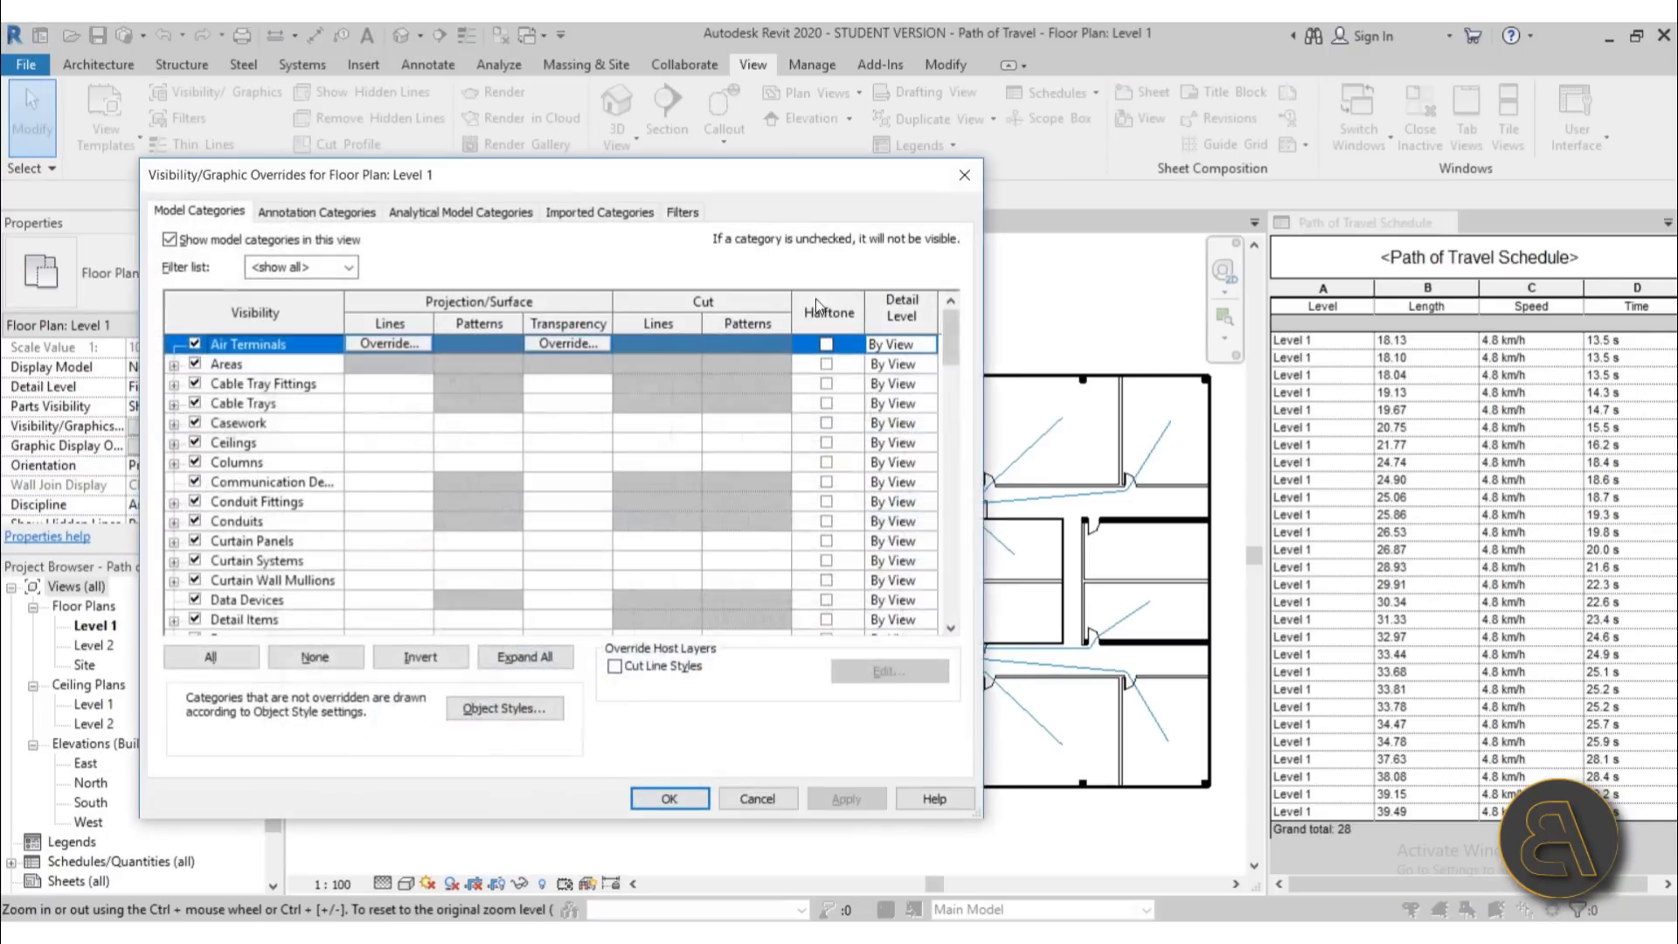
left_click_drag(518, 183, 690, 188)
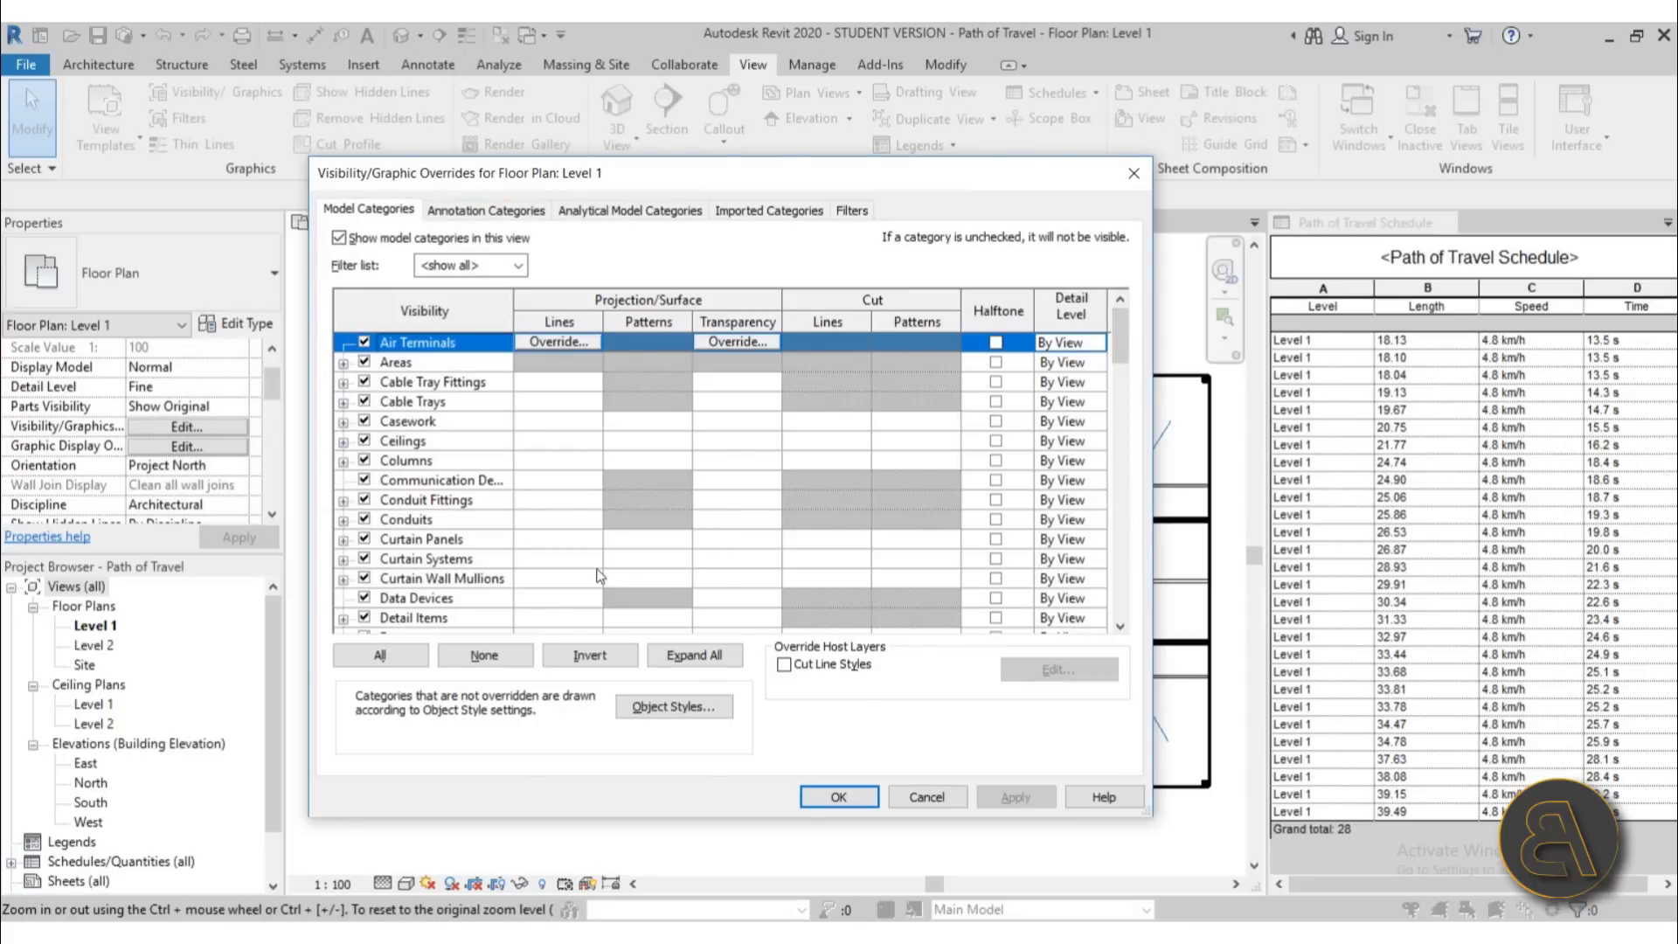
left_click(850, 210)
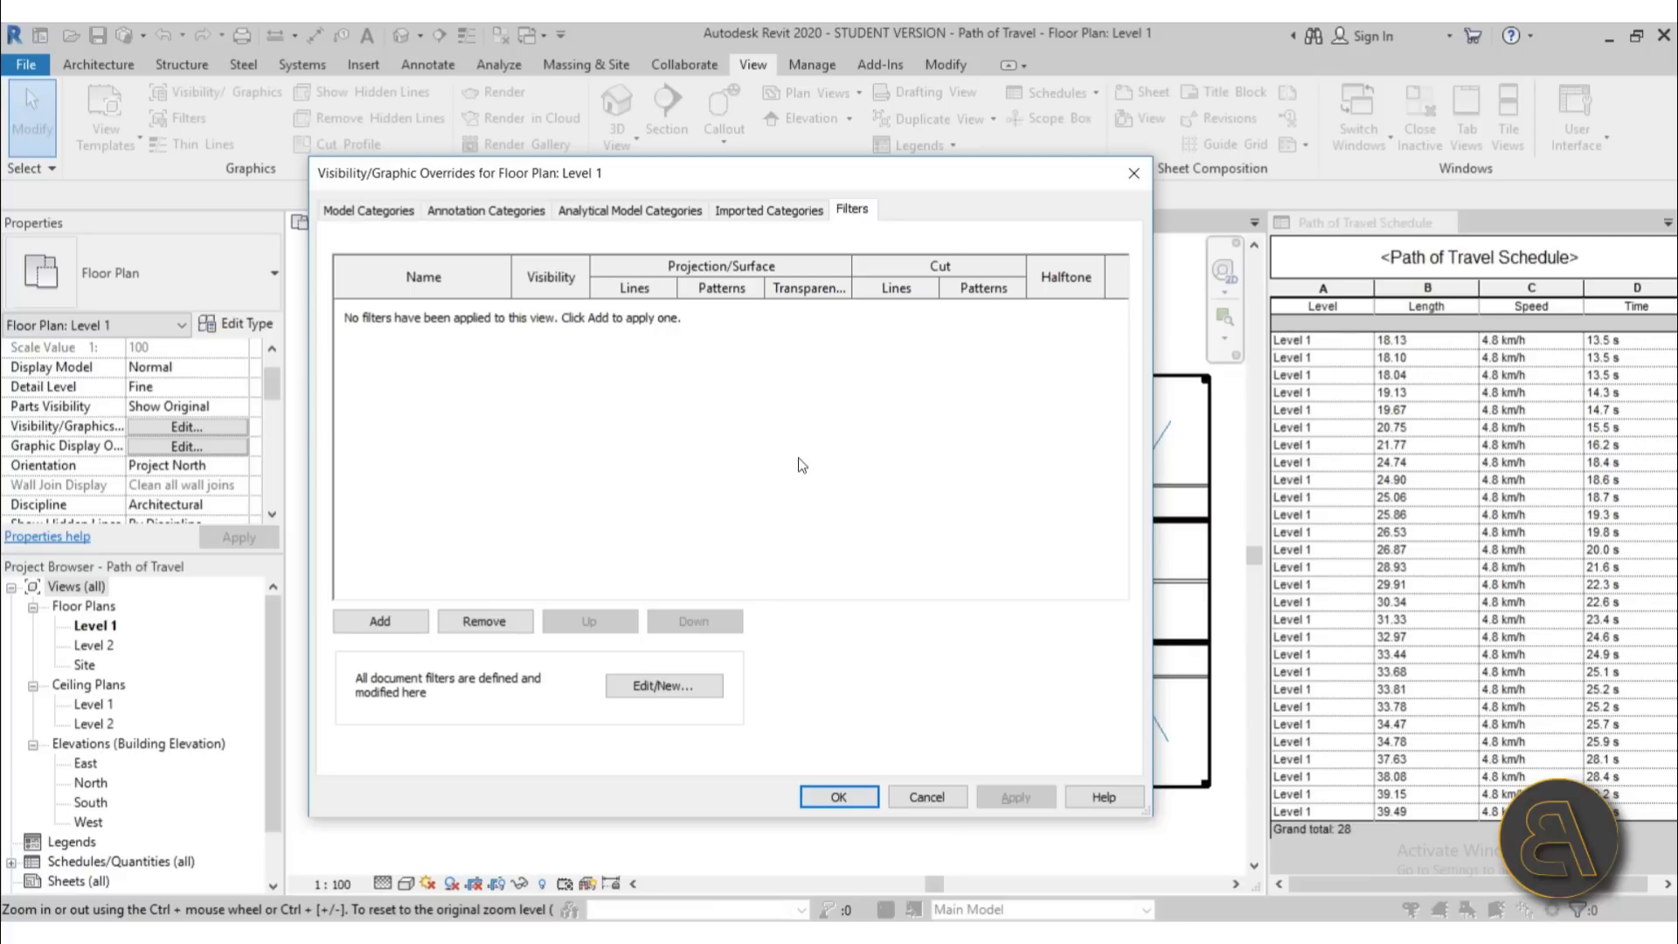
In the filter editor, uncheck the Doors, Floors, Ramps, Stairs and Walls categories.
left_click(652, 689)
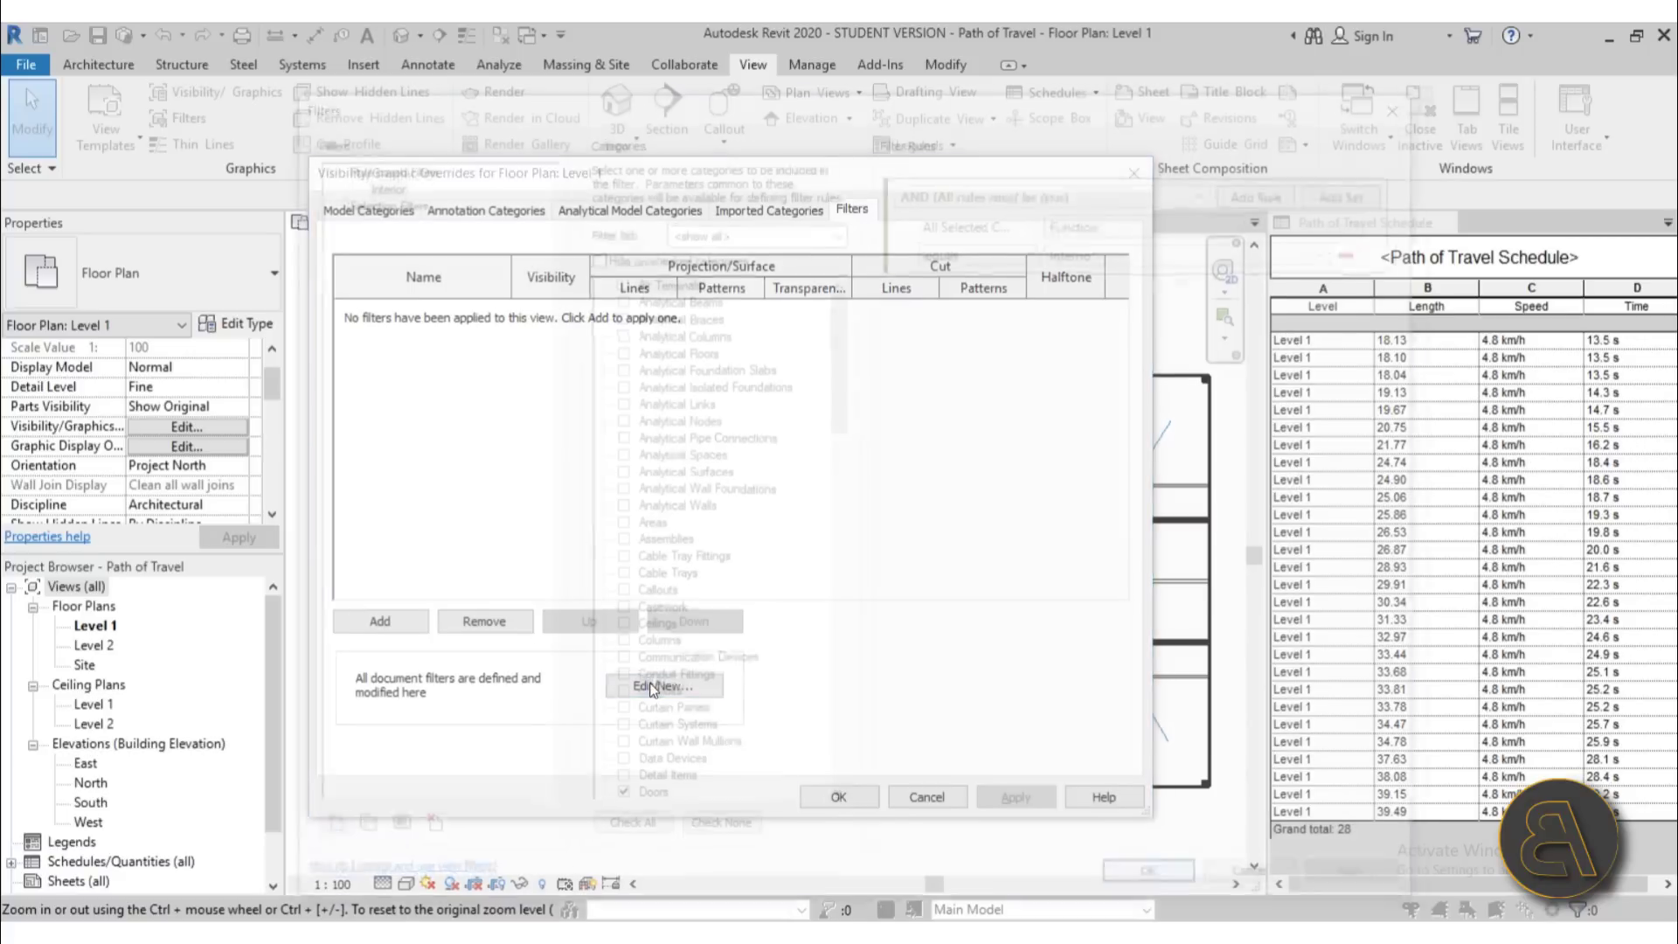
left_click_drag(846, 349, 861, 468)
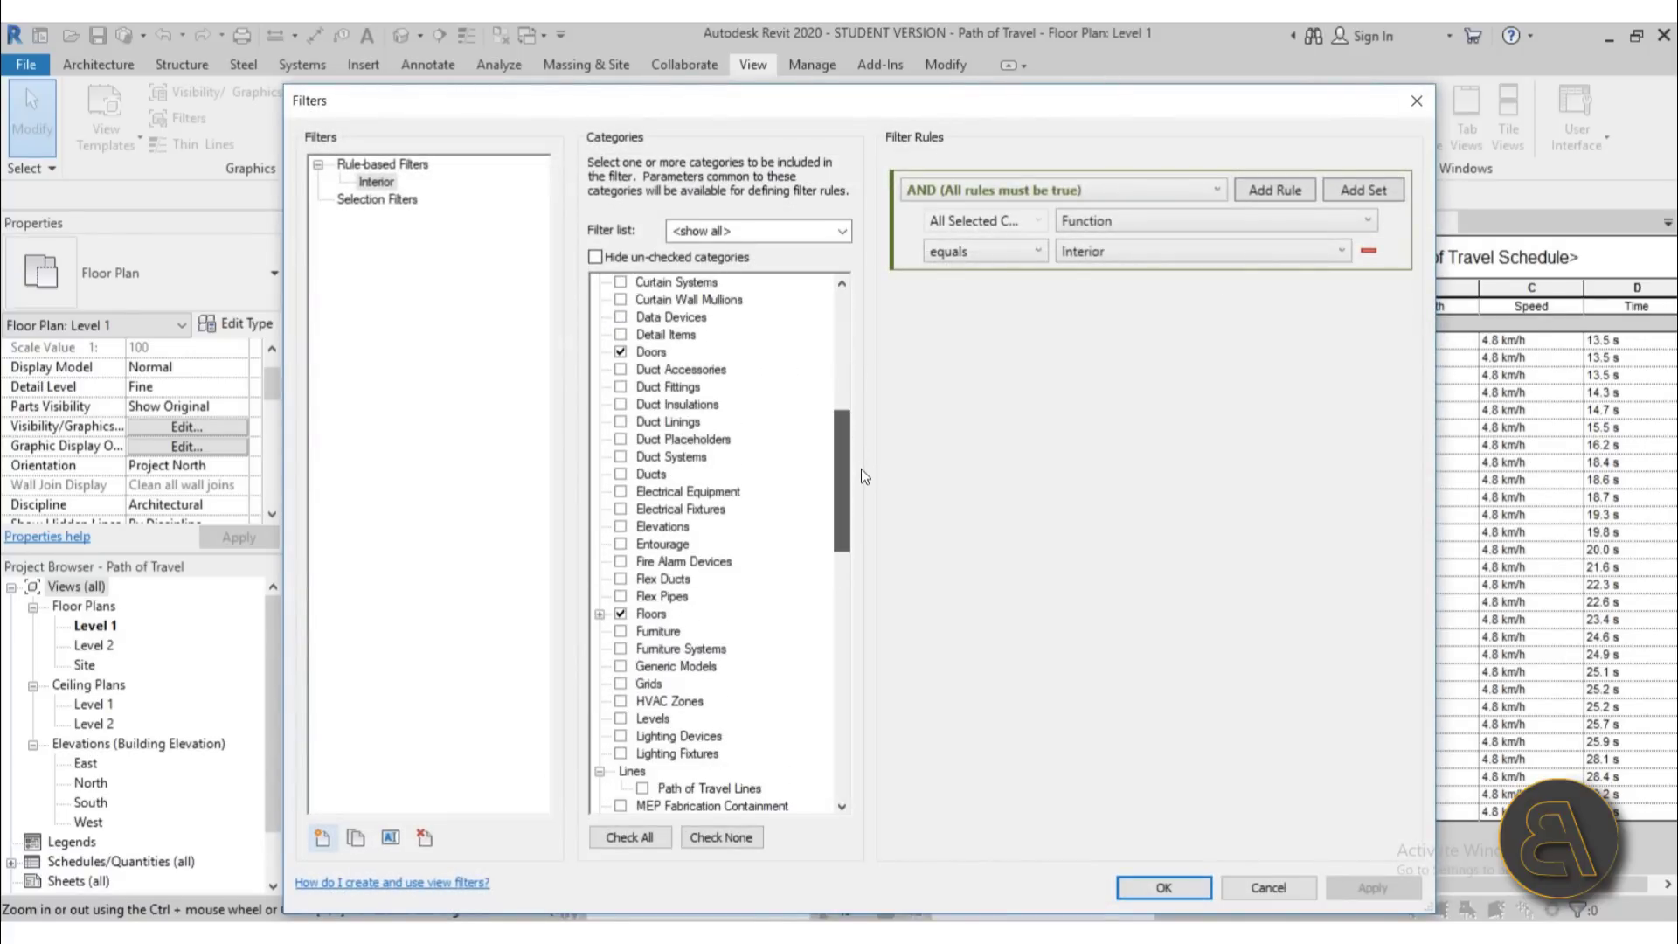
left_click(621, 353)
left_click(621, 614)
scroll(662, 572, "down", 2)
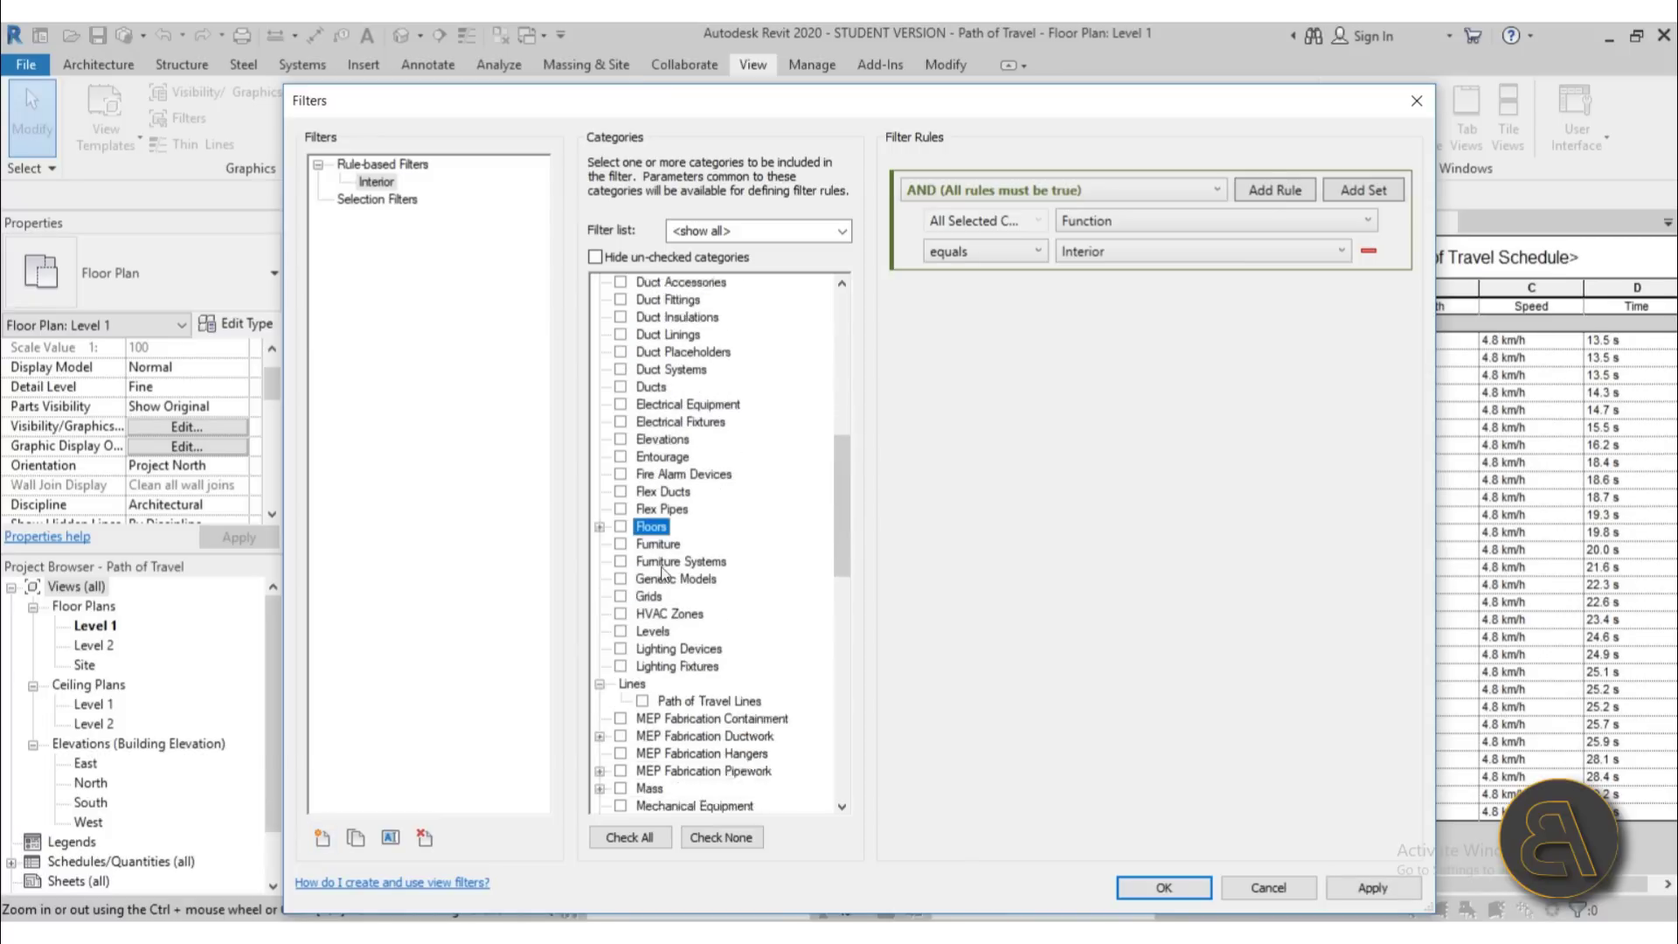
scroll(663, 574, "down", 8)
left_click(624, 633)
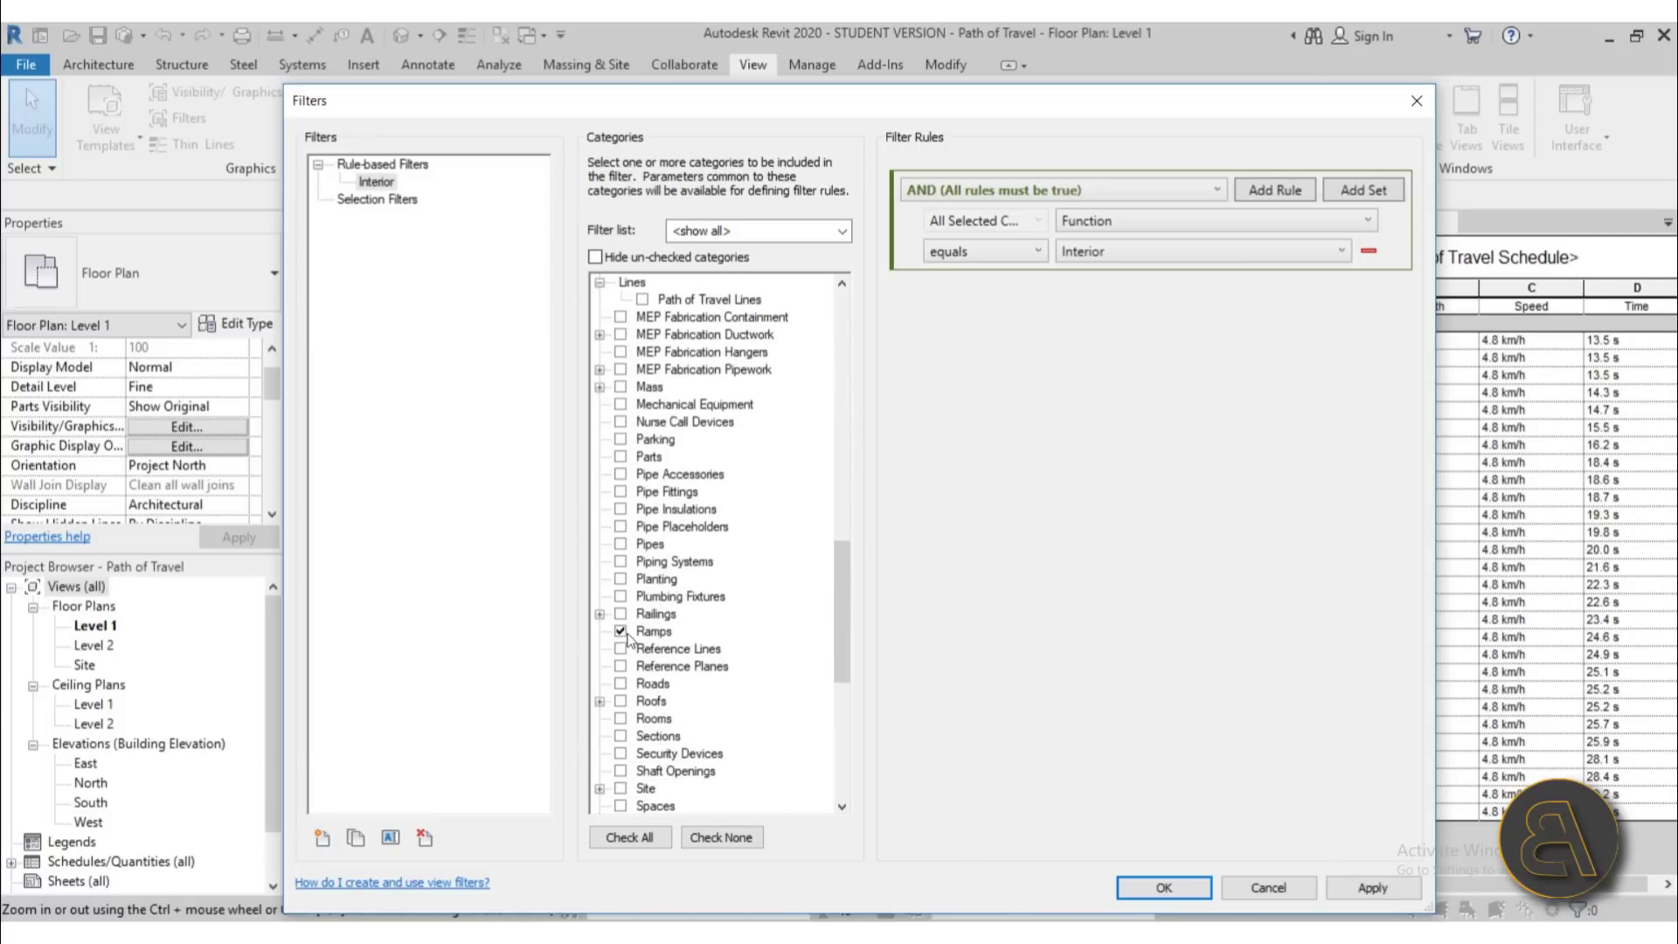
left_click(621, 631)
scroll(625, 612, "down", 5)
left_click(620, 579)
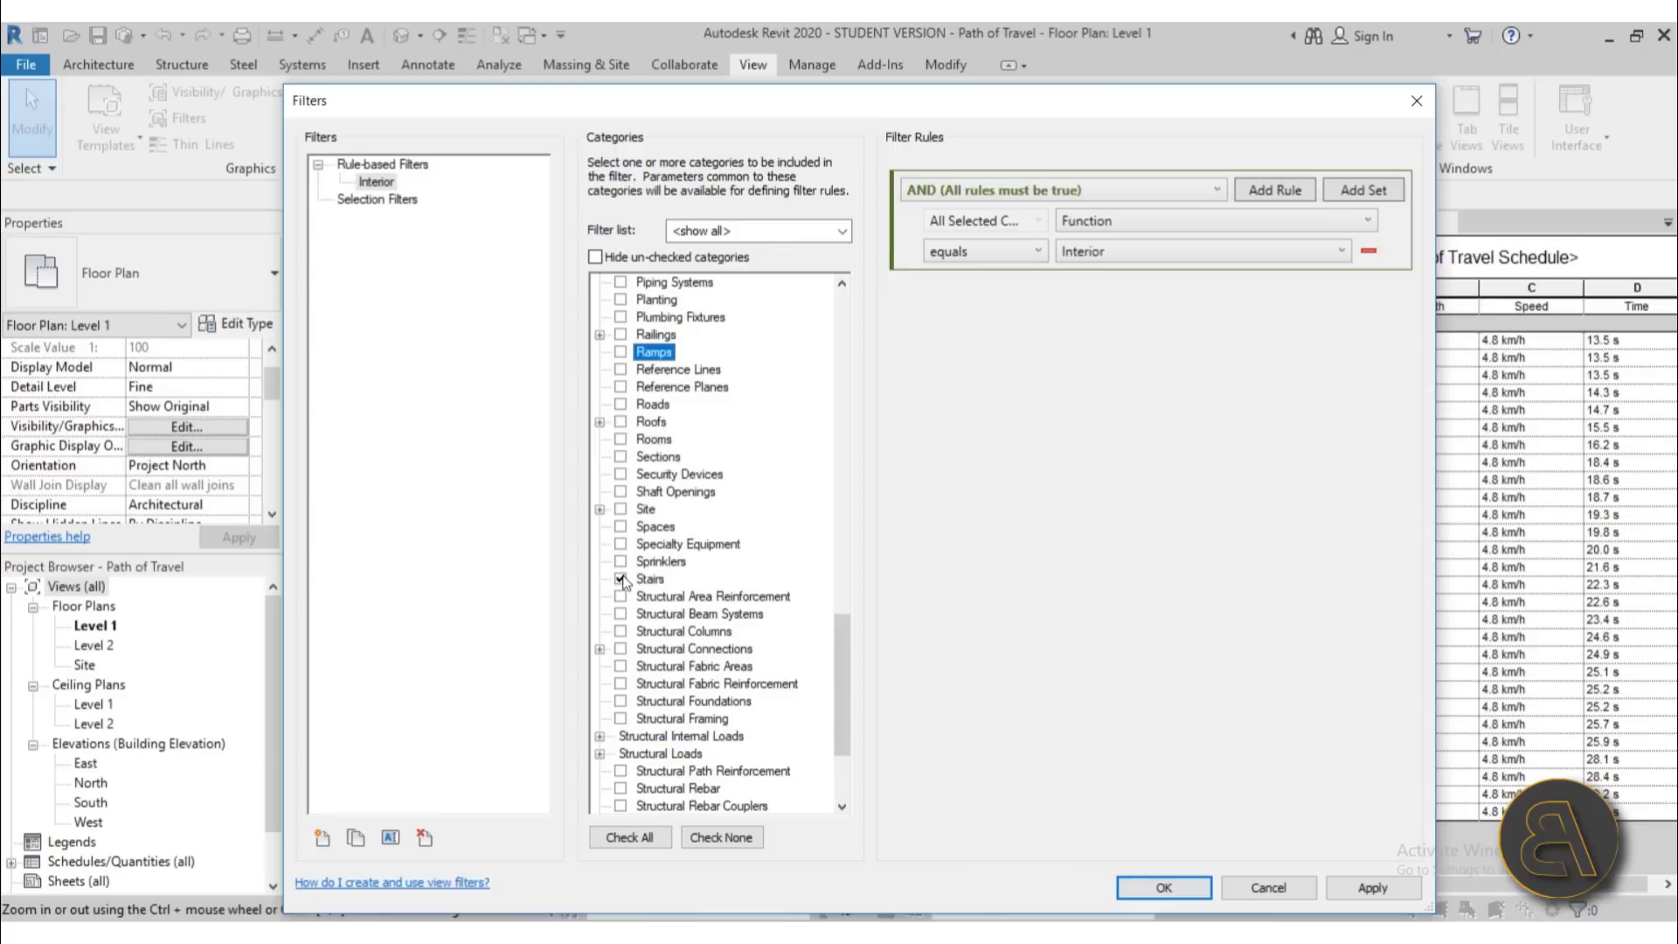
left_click(621, 578)
scroll(681, 560, "down", 3)
left_click(621, 770)
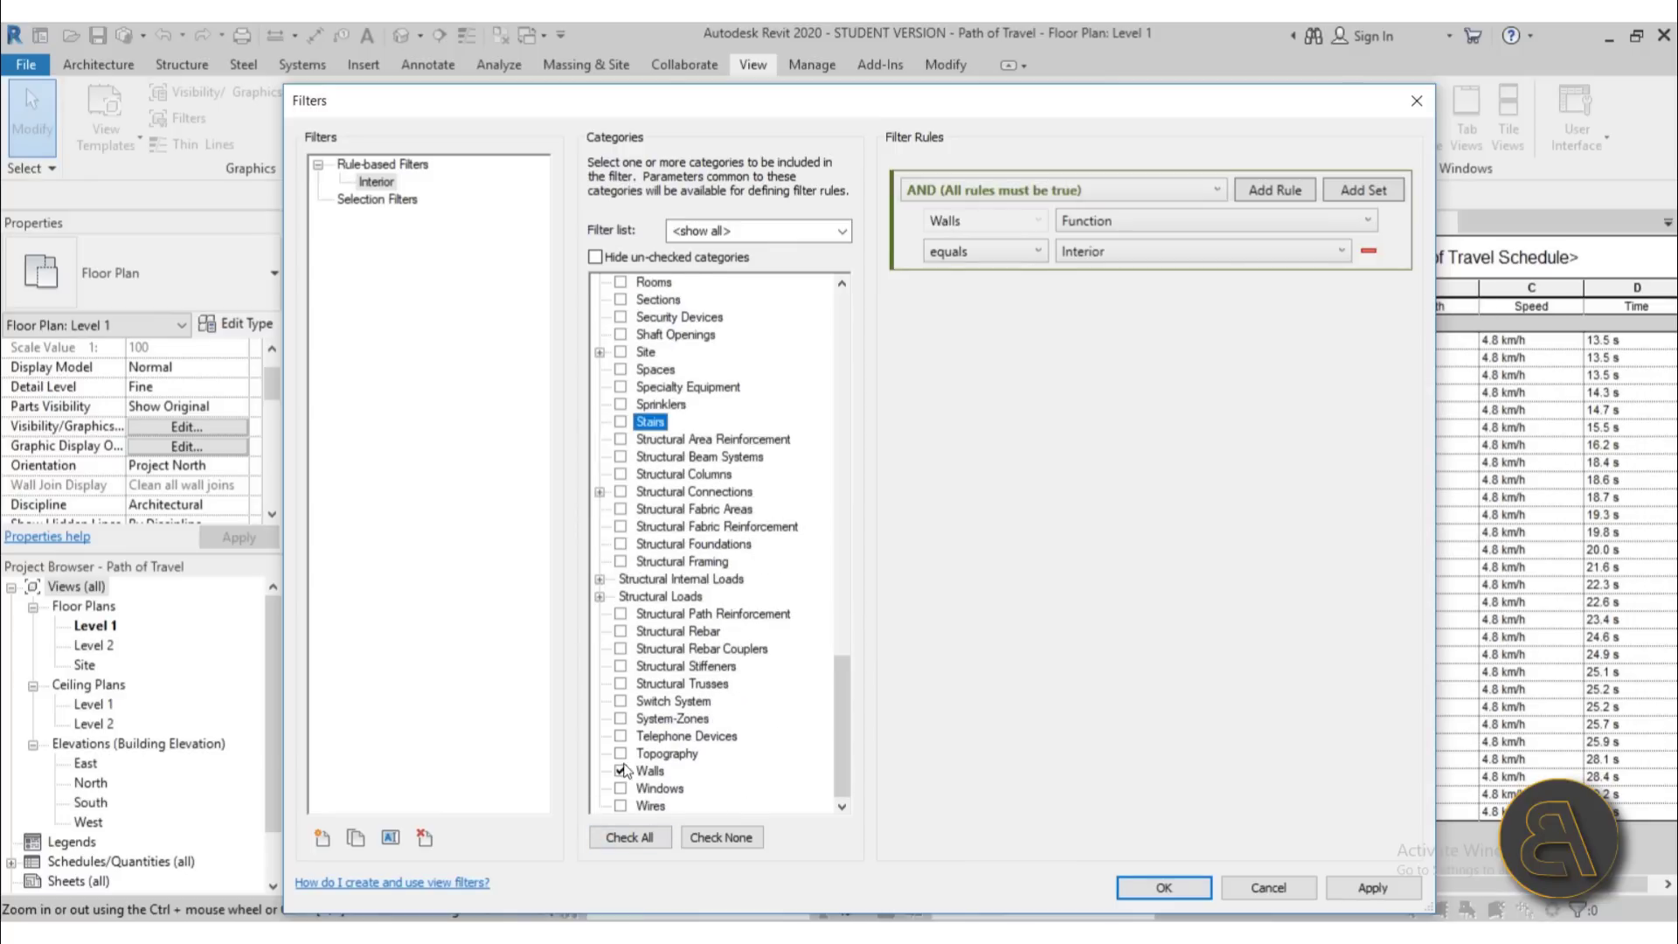
left_click(620, 771)
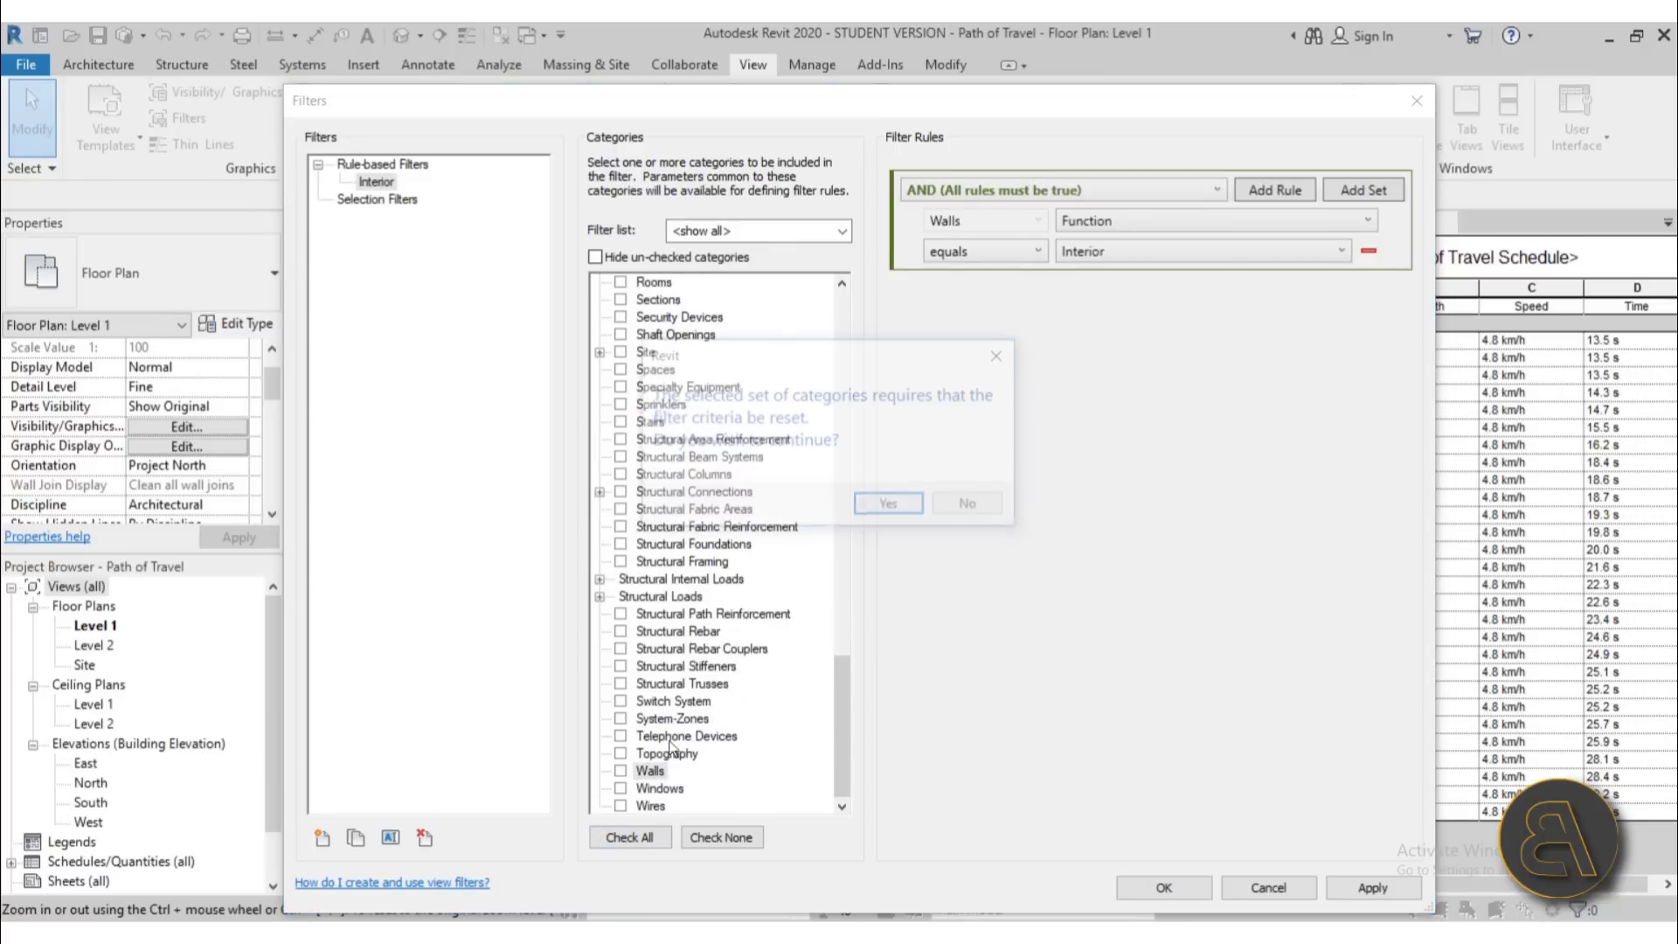
Accept the criteria reset and leave only Path of Travel Lines as the filter category.
left_click(892, 507)
left_click_drag(847, 743, 849, 579)
left_click(642, 438)
left_click(882, 503)
left_click(620, 770)
left_click(712, 543)
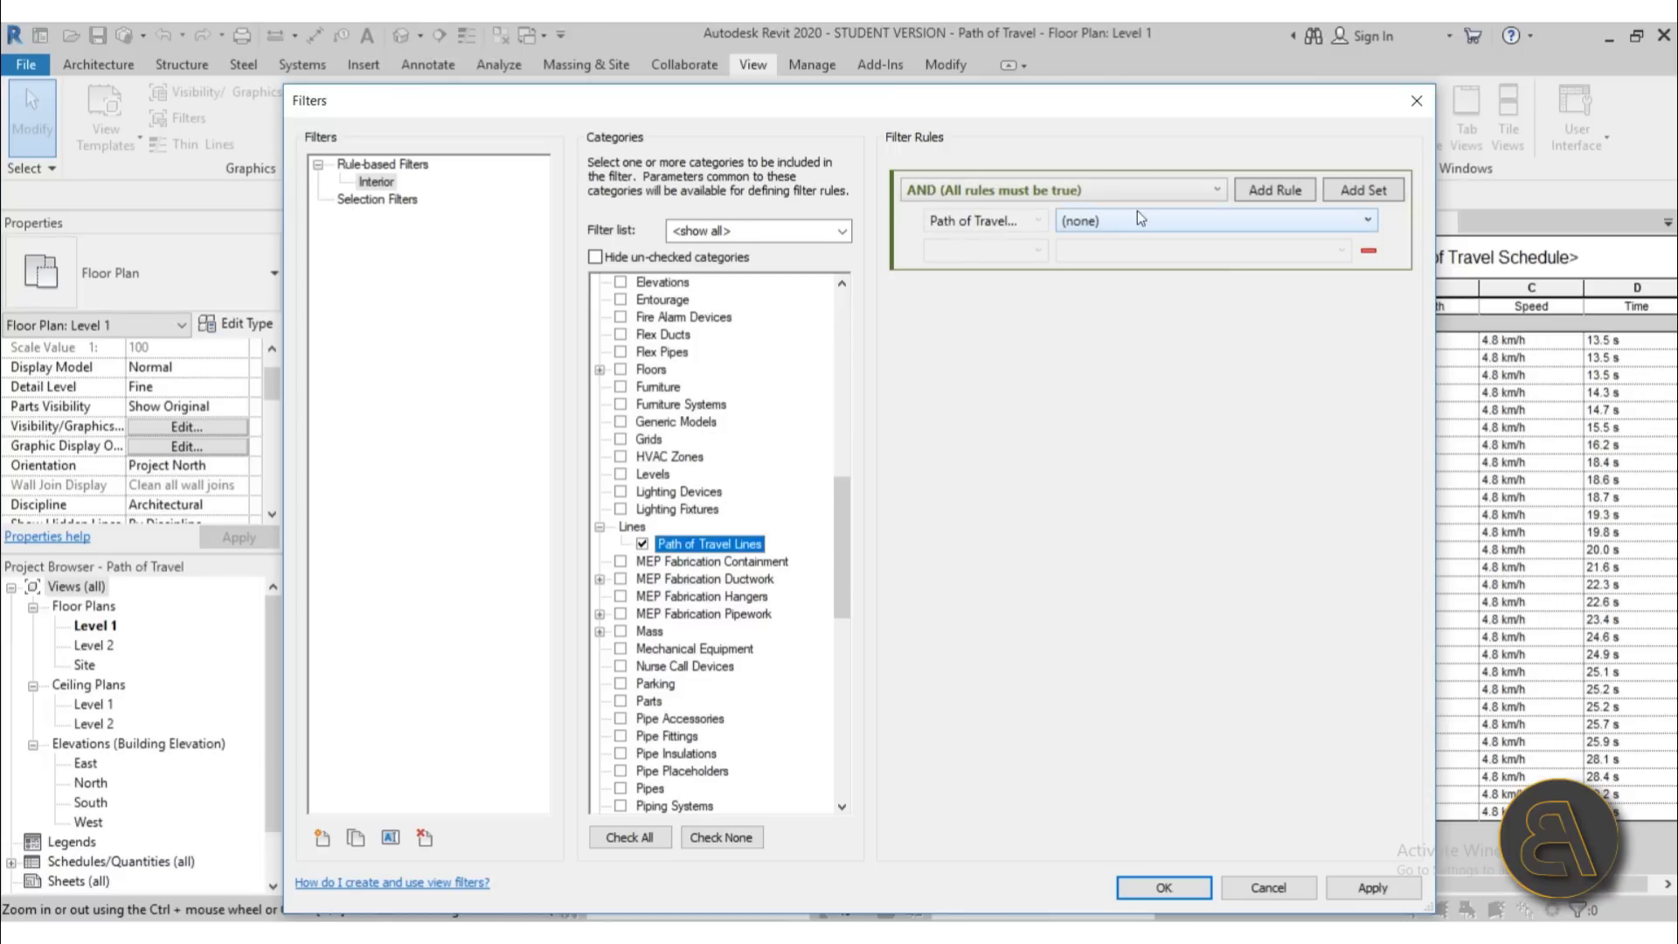
Set the Interior filter rule to Time is greater than 25.
left_click(1076, 223)
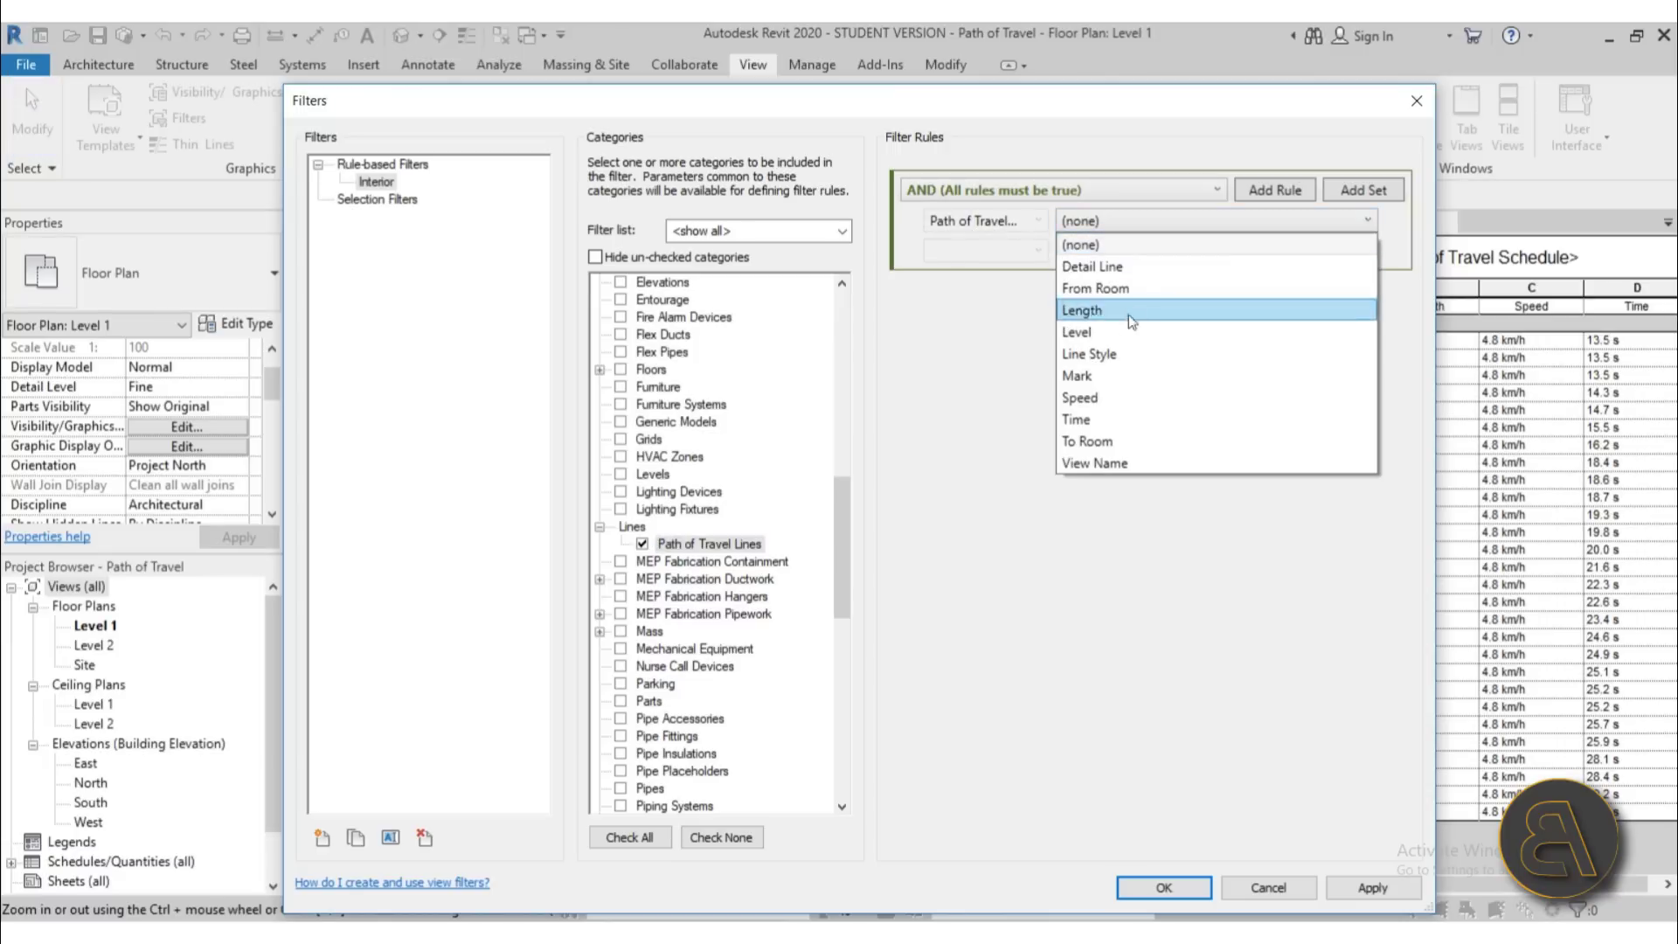
left_click(1078, 419)
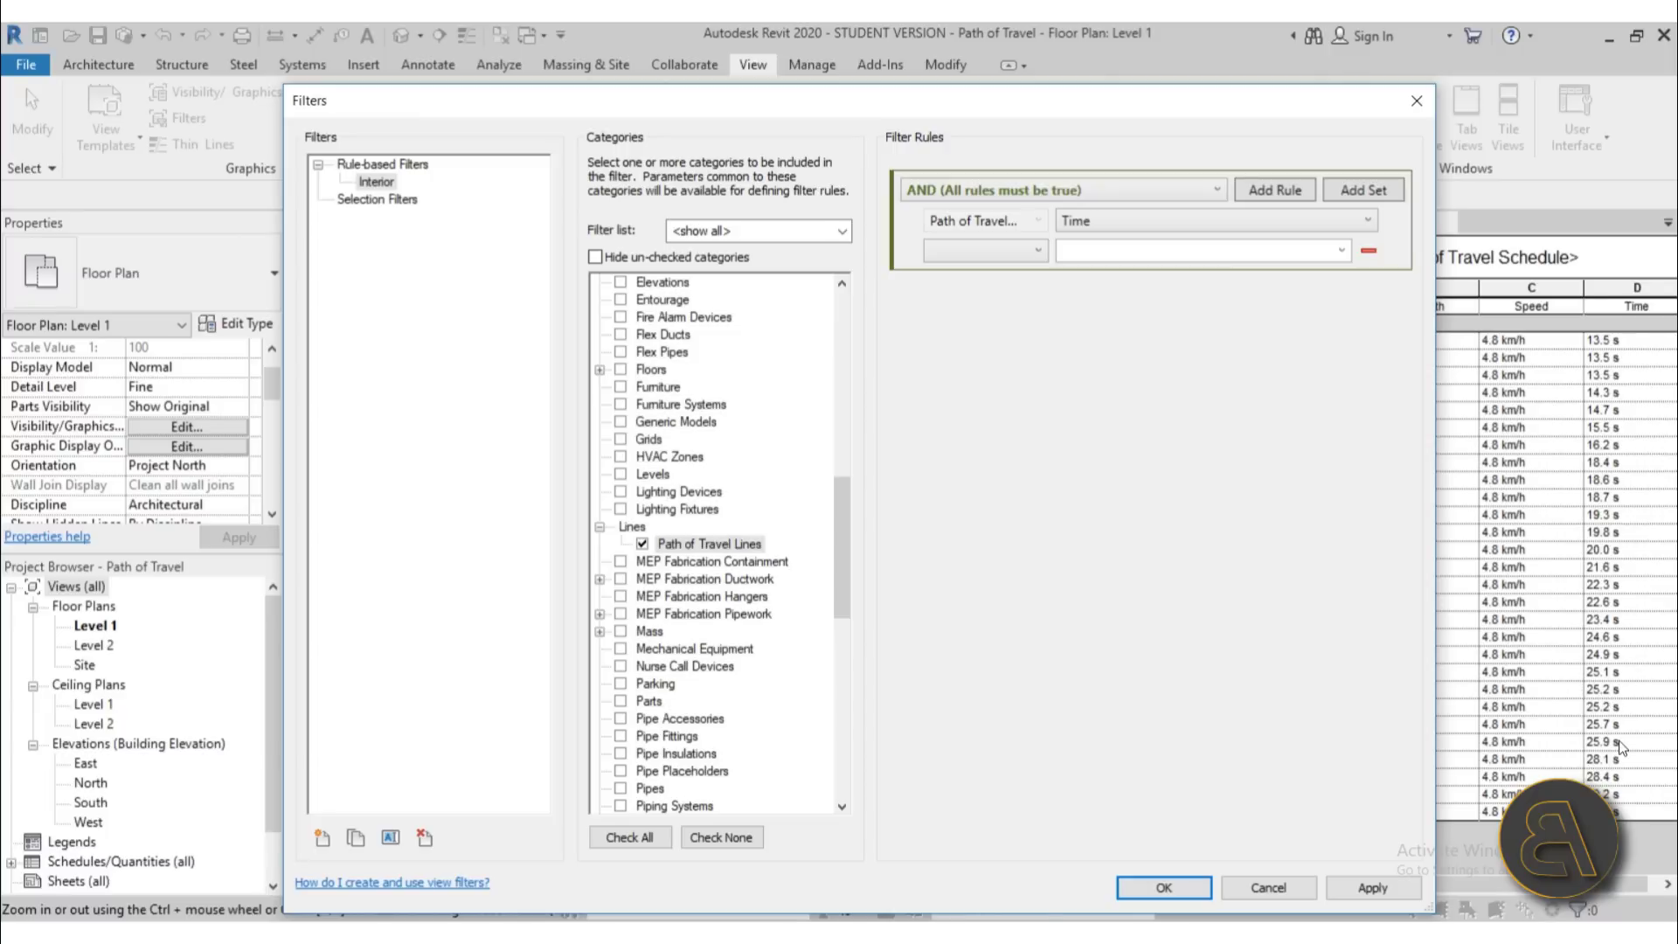
left_click(1011, 253)
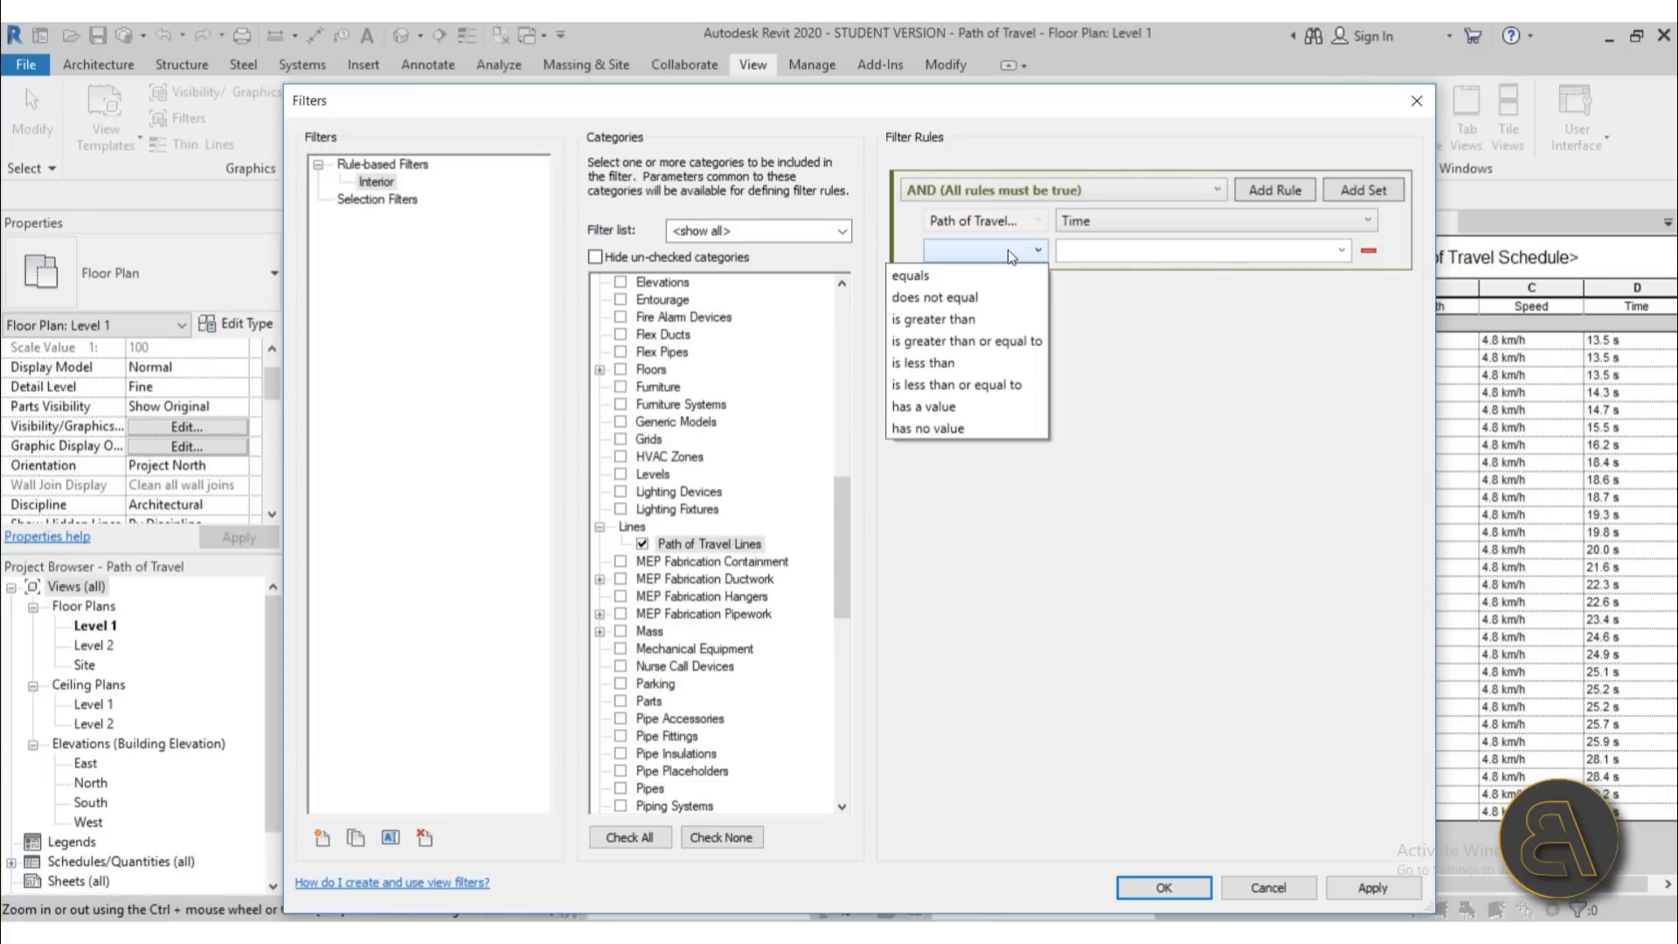
left_click(918, 320)
left_click(1093, 252)
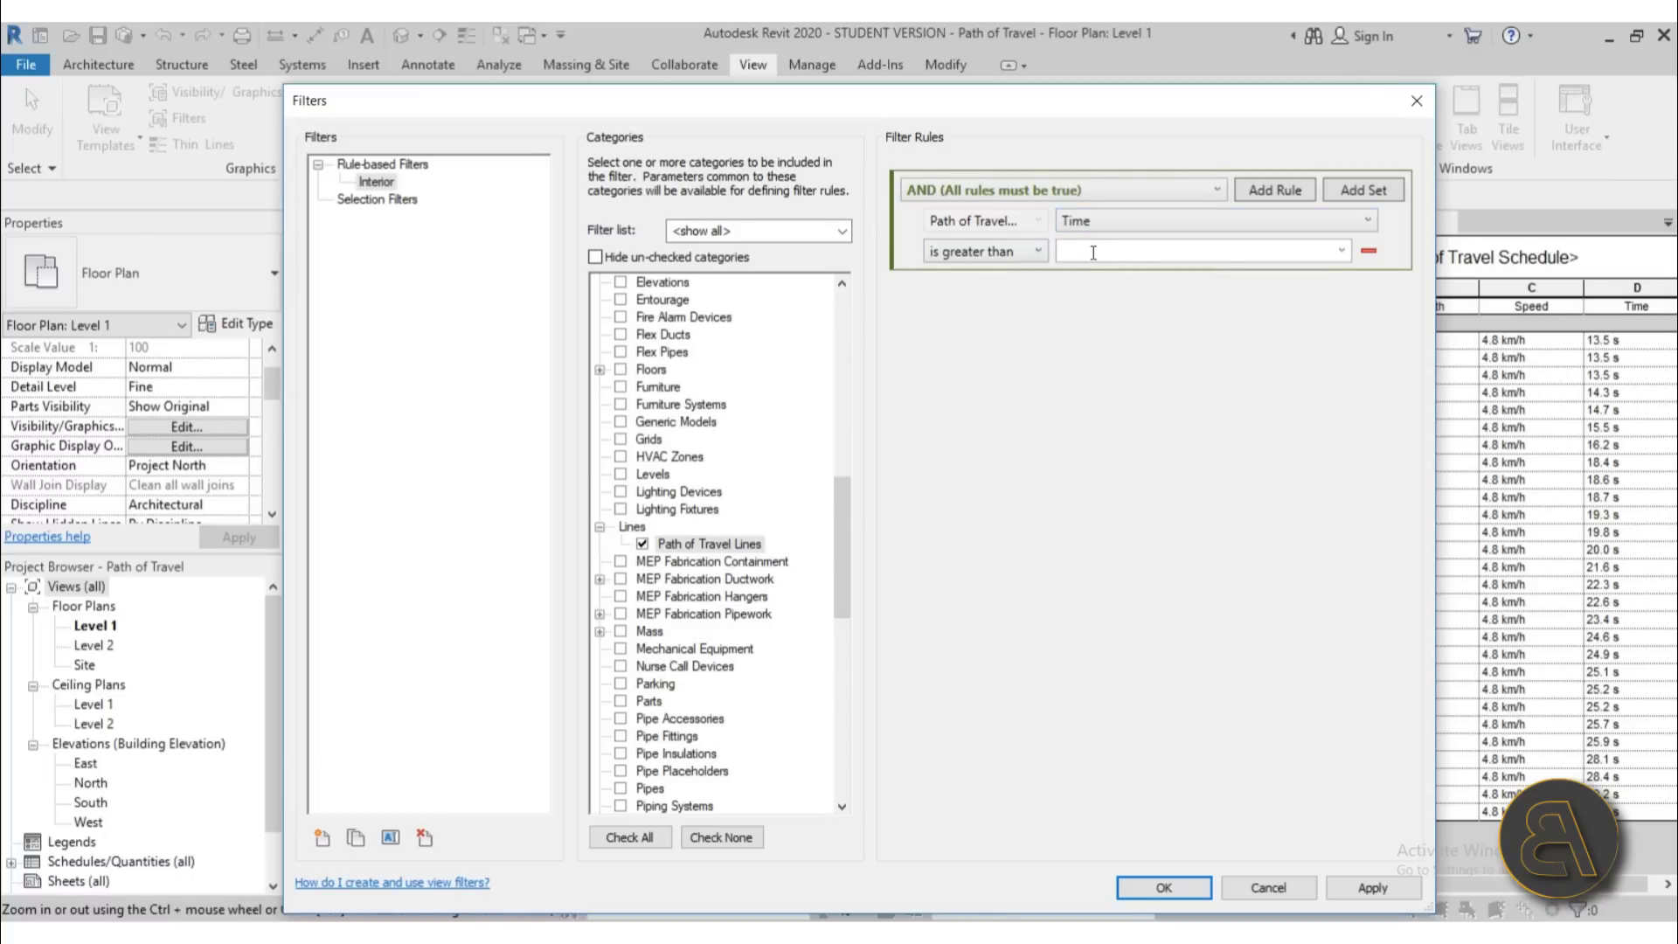
type("25")
Confirm the filter and add the Interior filter to the Level 1 view.
key("Return")
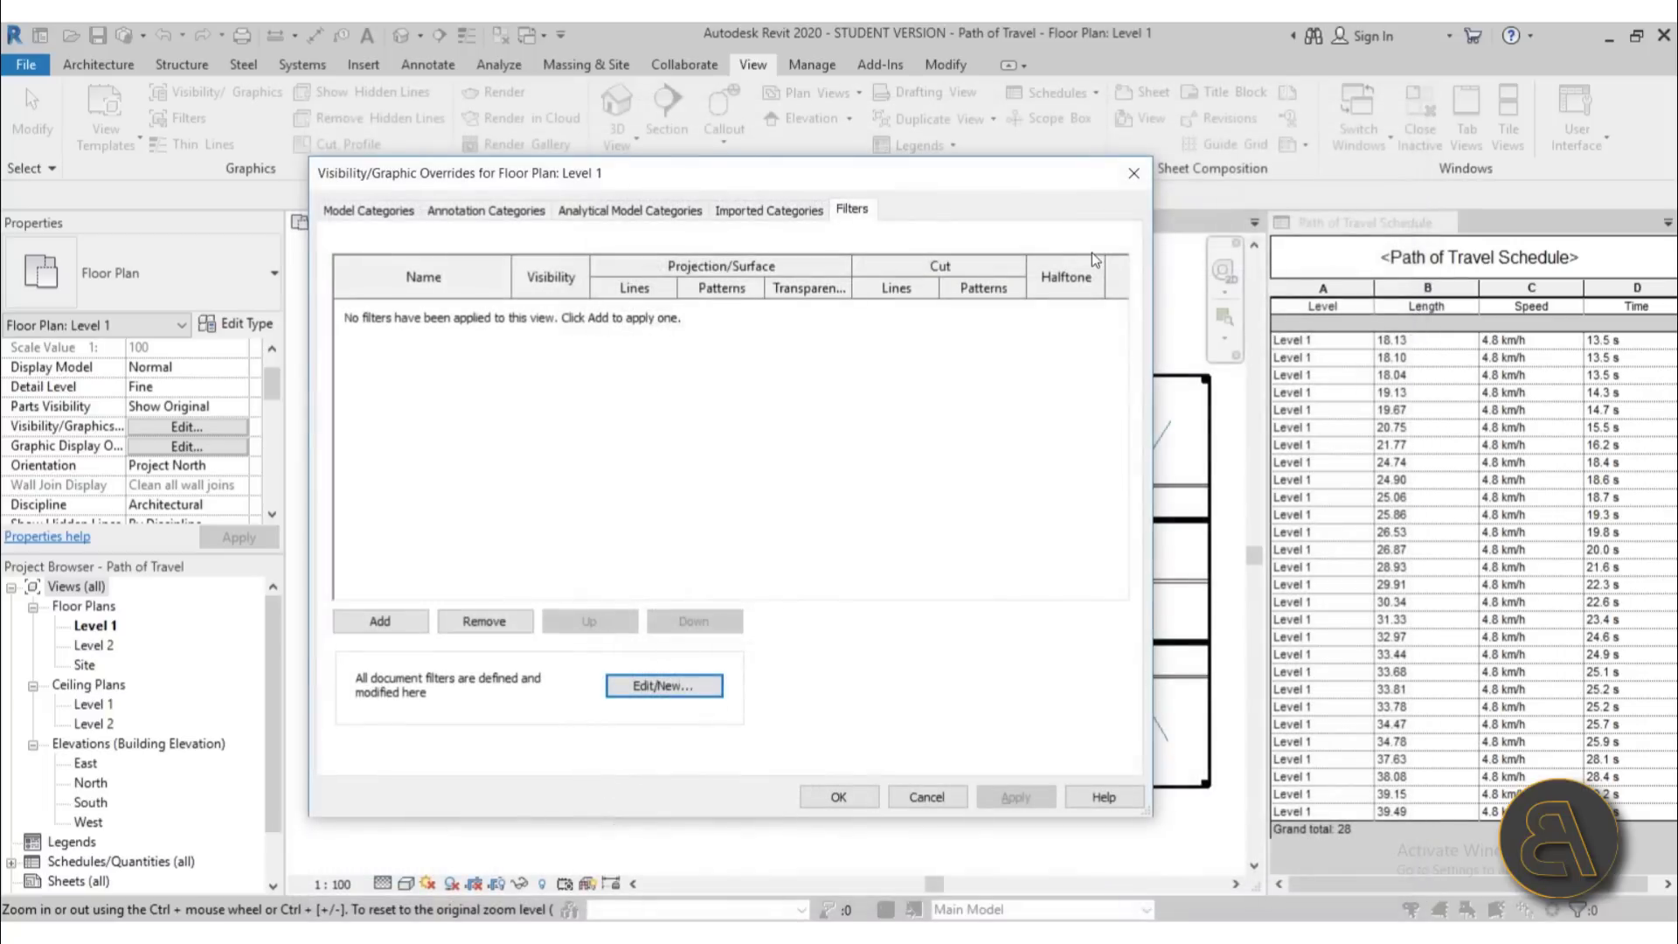
left_click(379, 622)
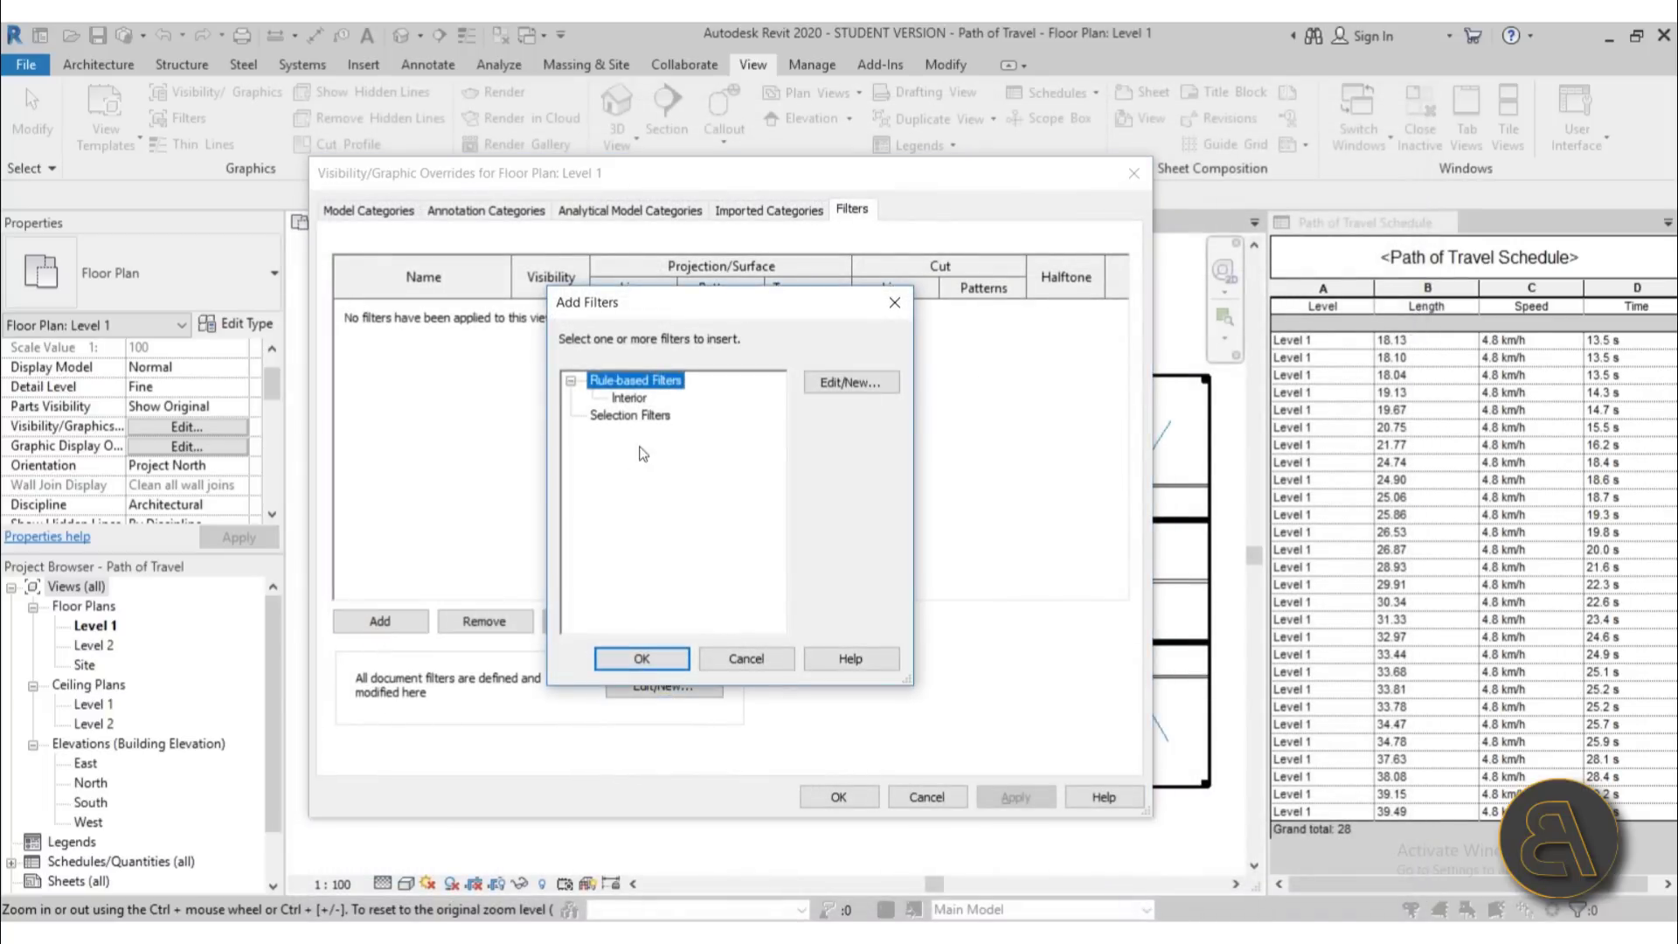
left_click(630, 399)
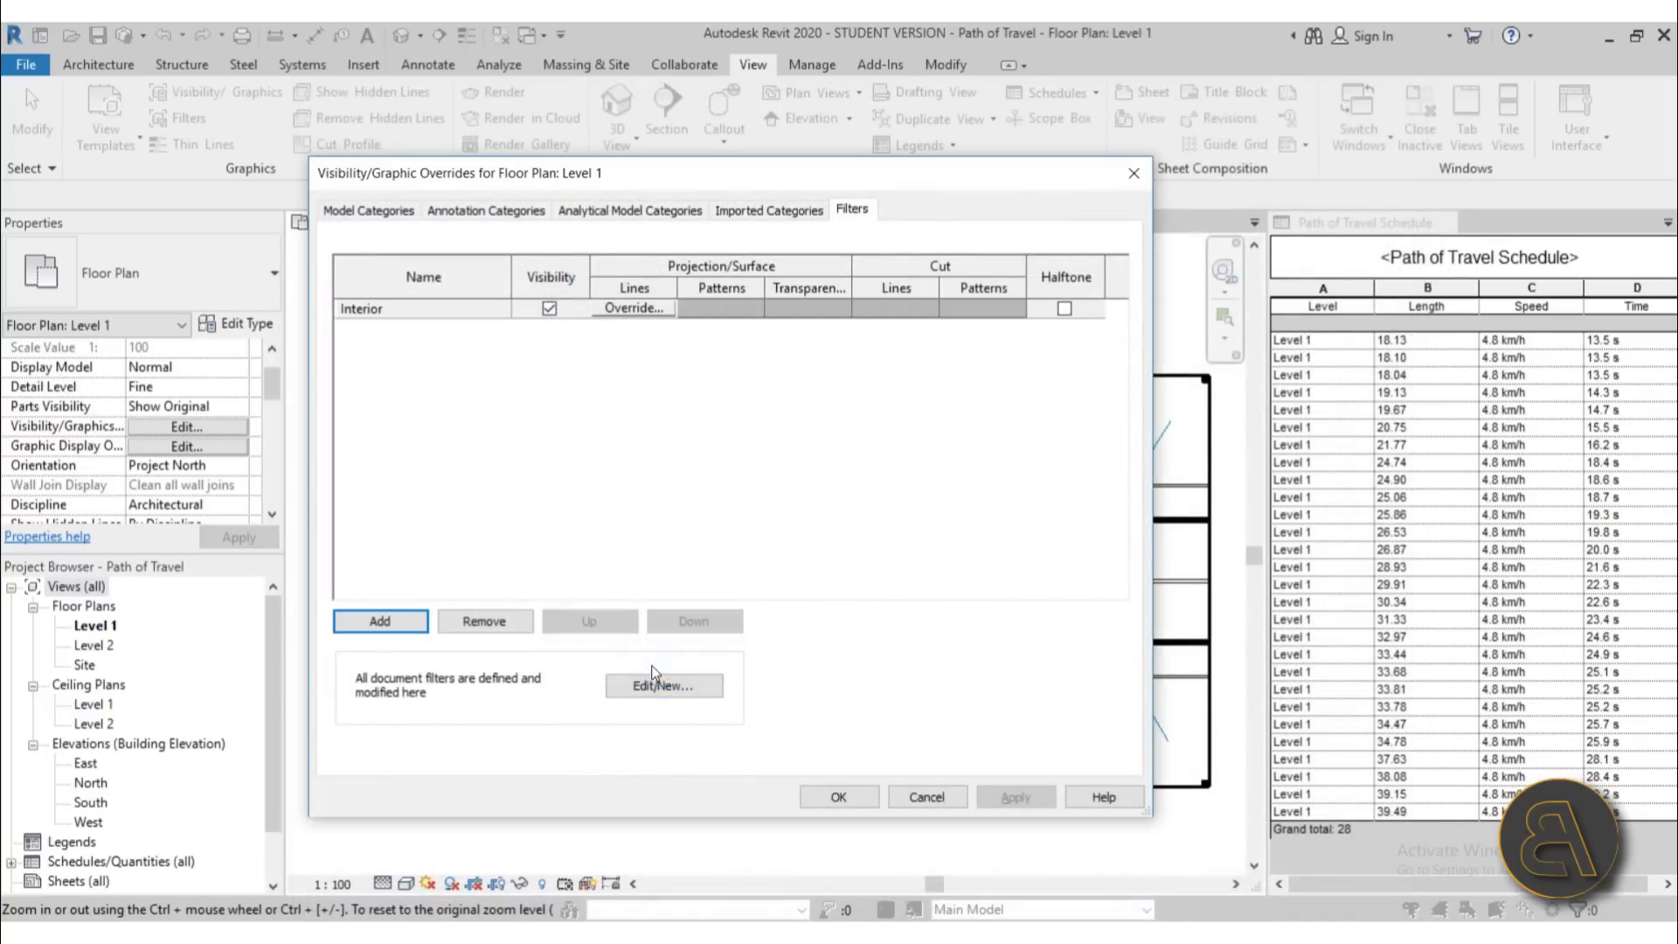
Override the Interior filter's lines to red with weight 8, apply, and close.
left_click(620, 309)
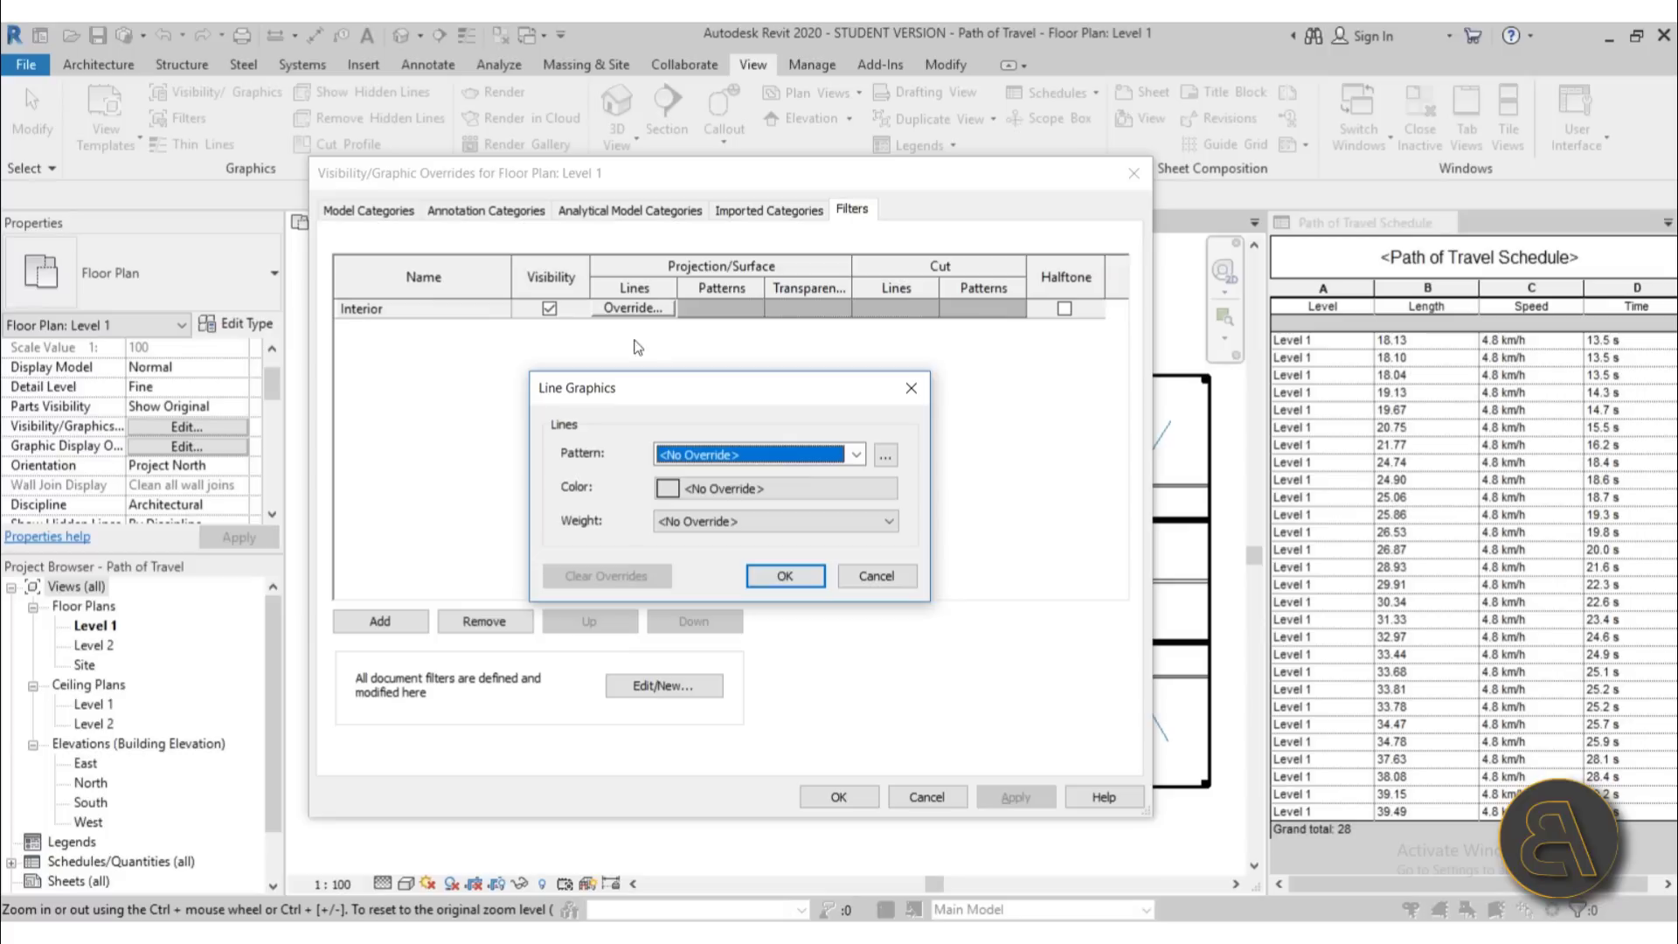
left_click(704, 488)
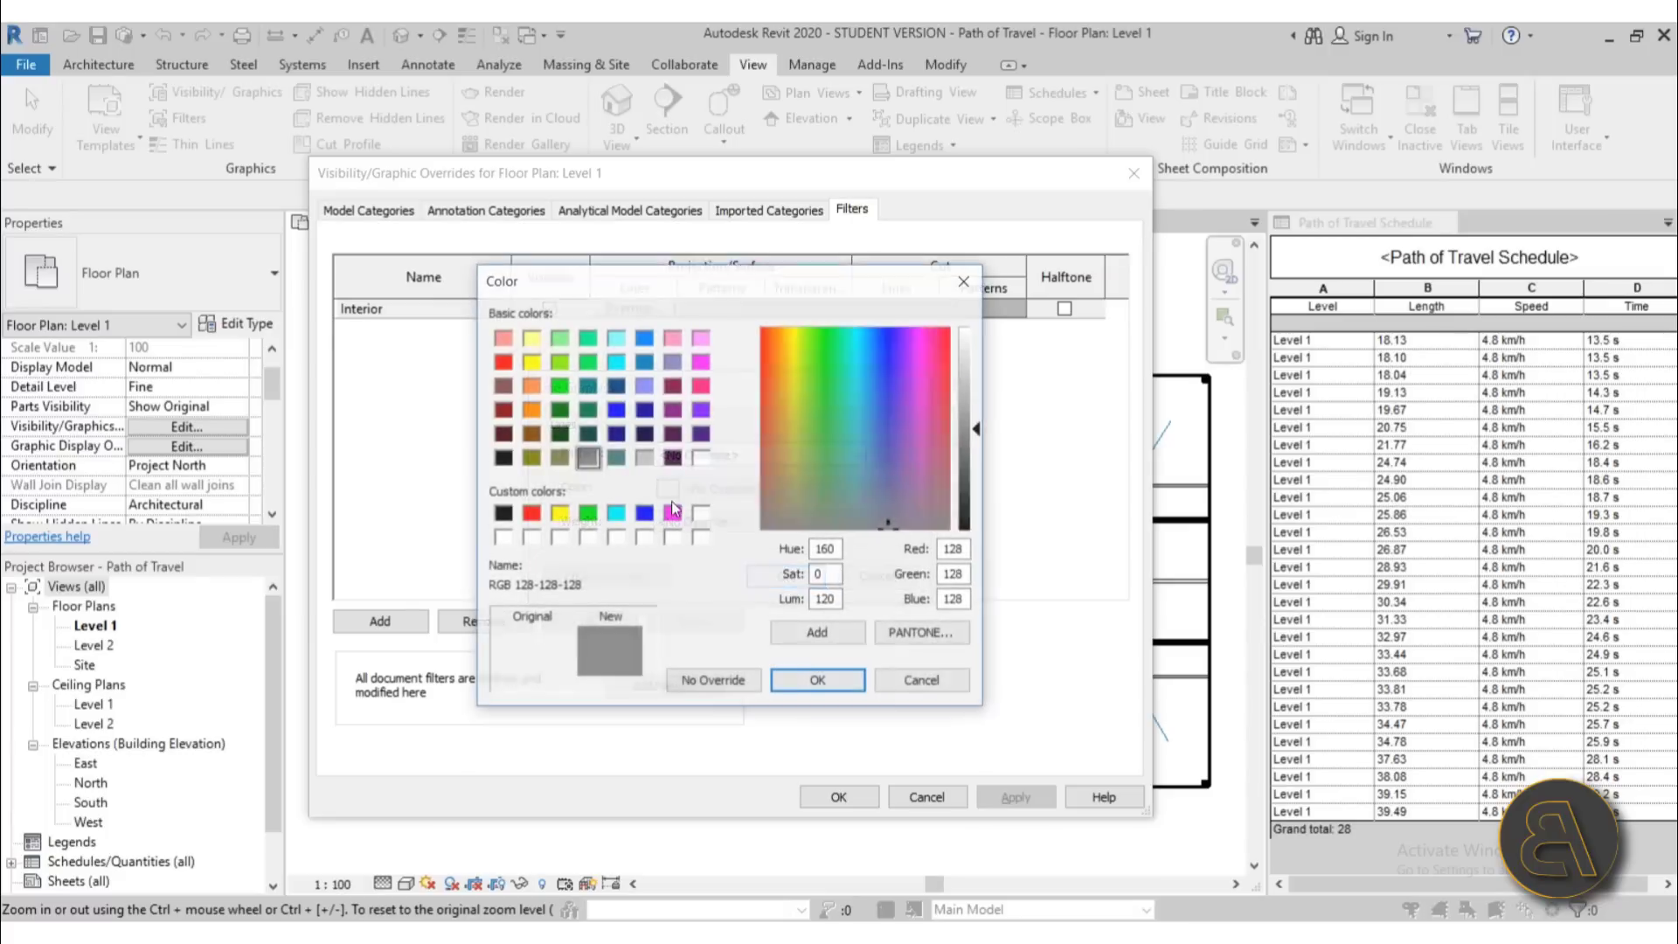
left_click(496, 361)
left_click(530, 514)
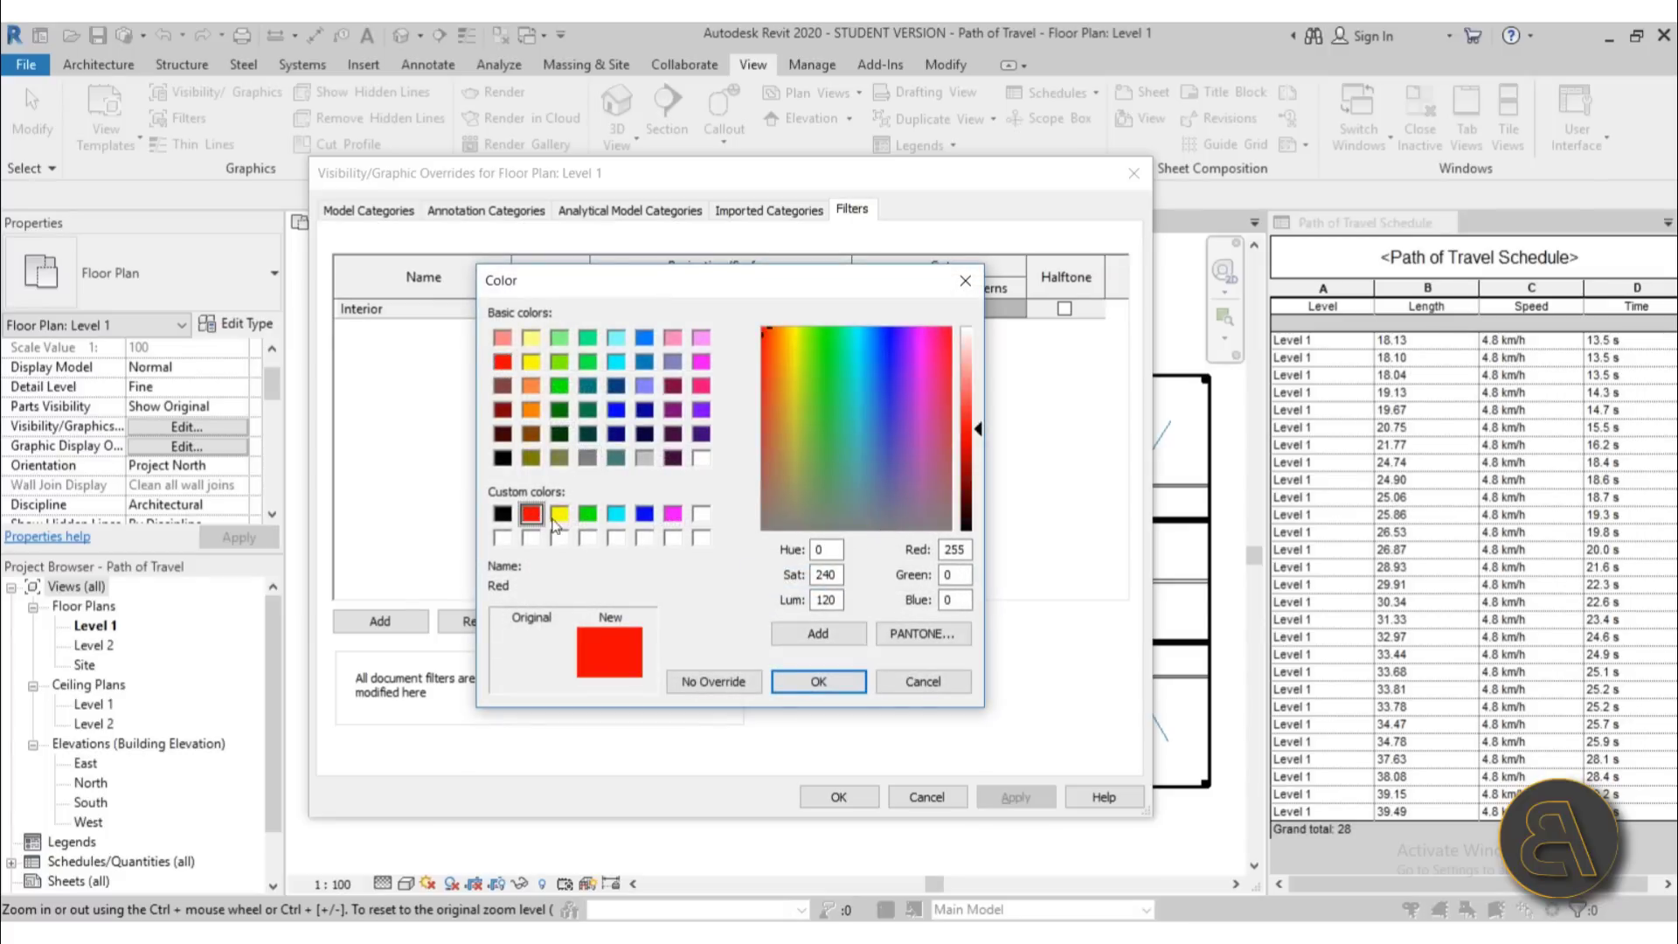
left_click(798, 679)
left_click(695, 455)
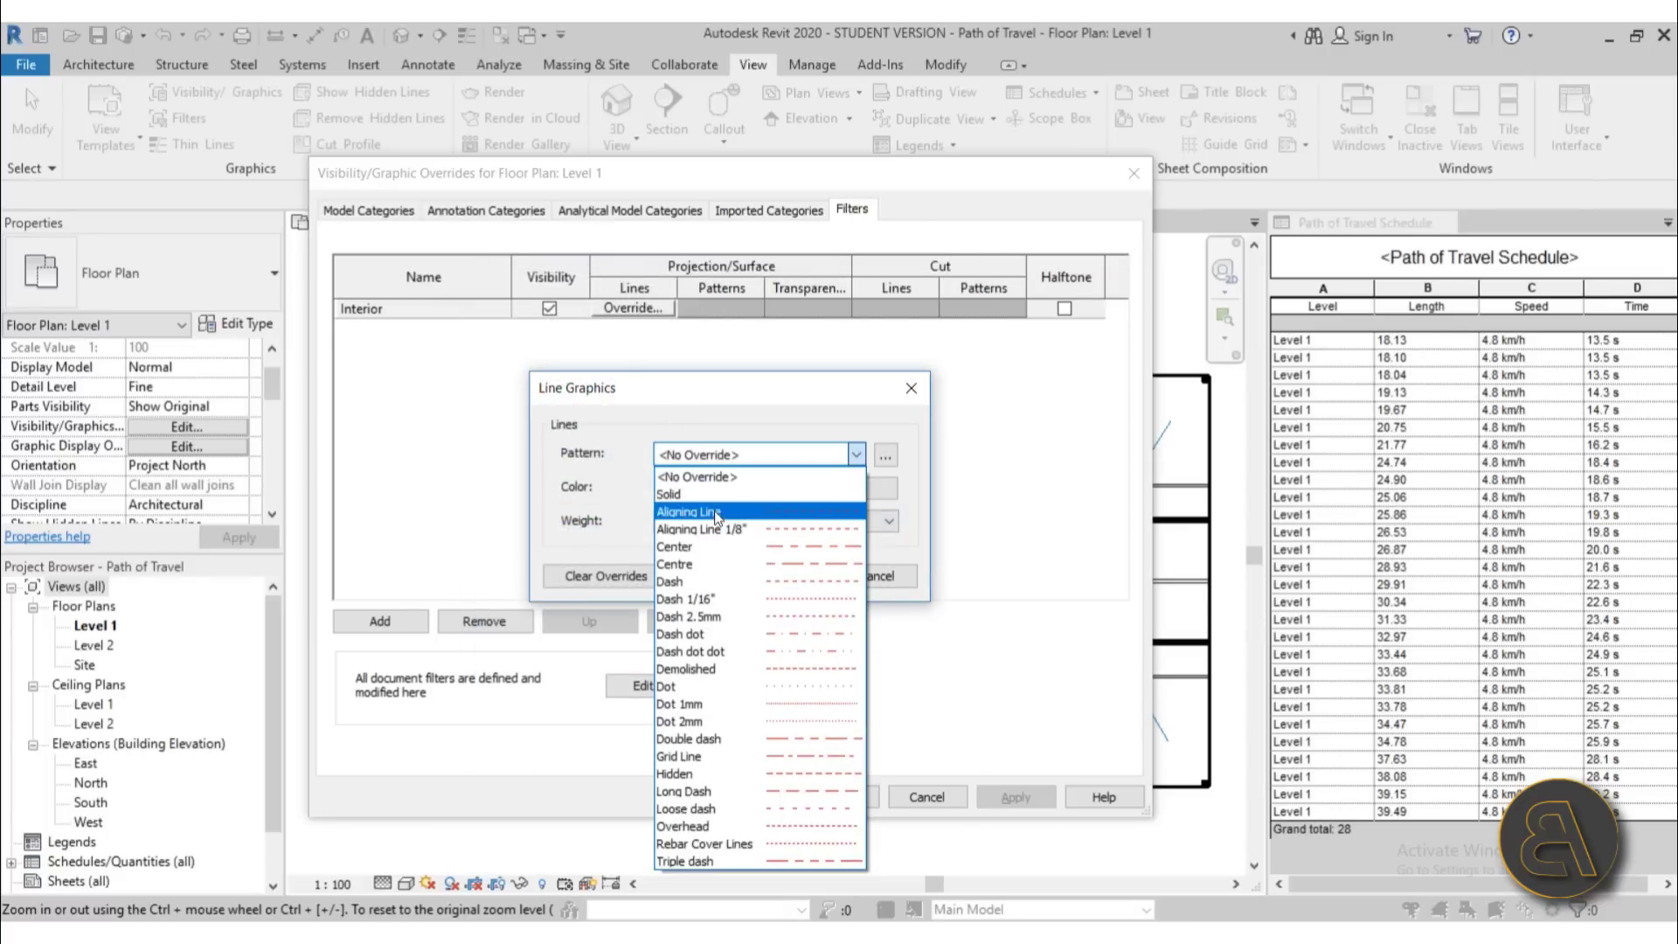
left_click(724, 476)
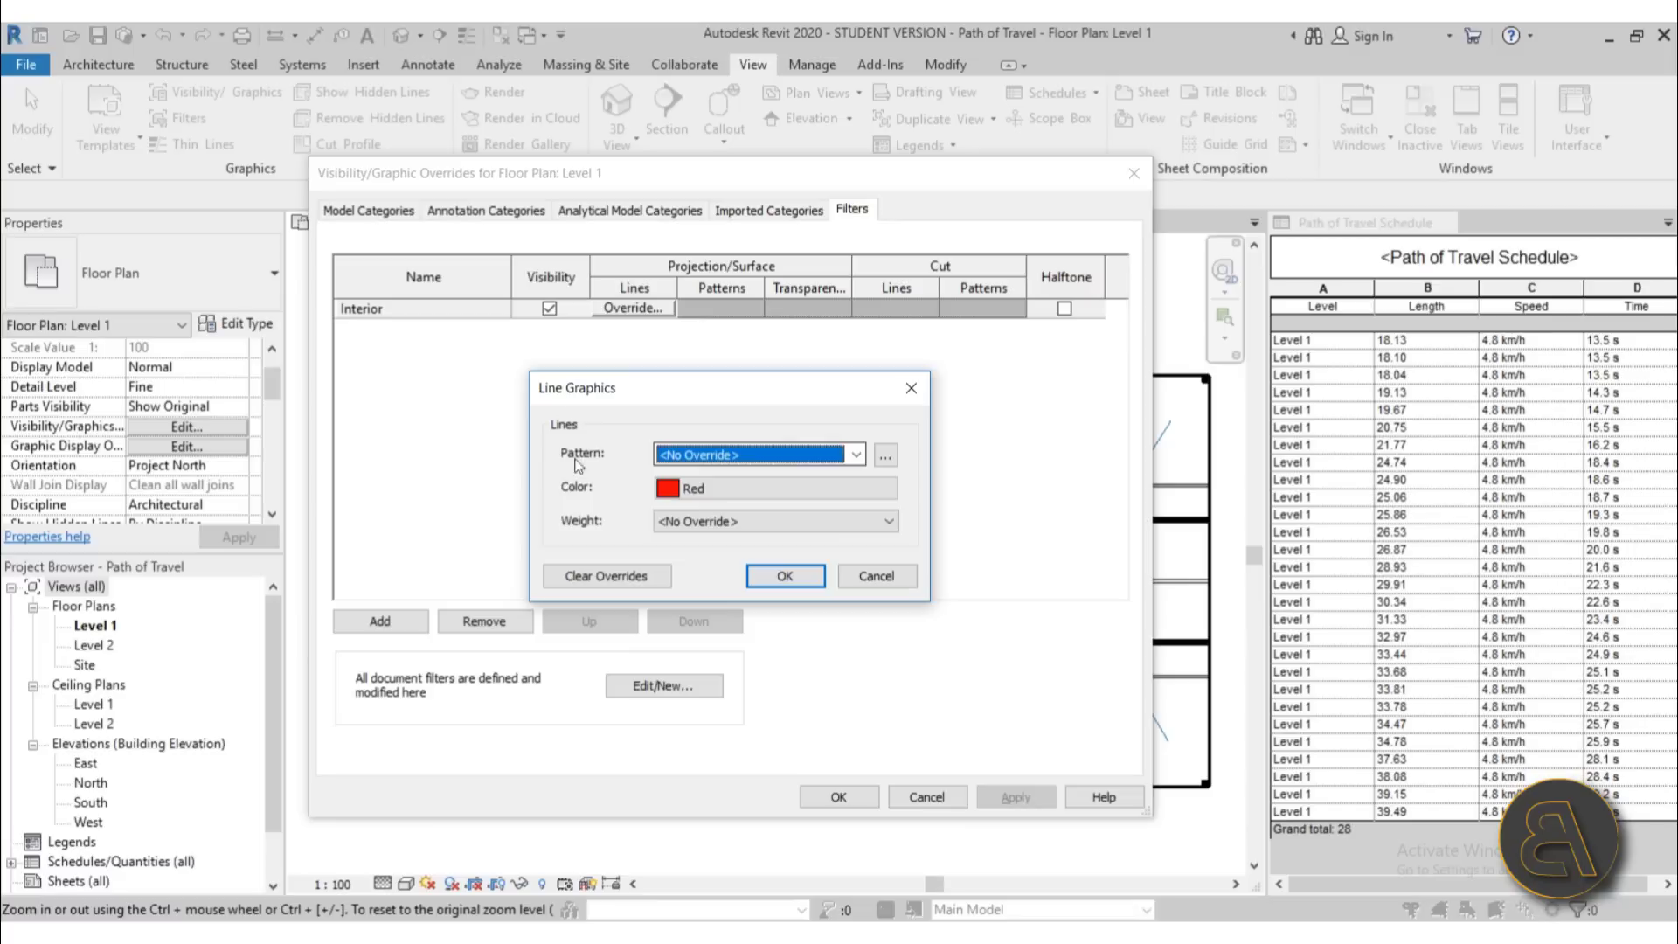
left_click(725, 523)
left_click(769, 657)
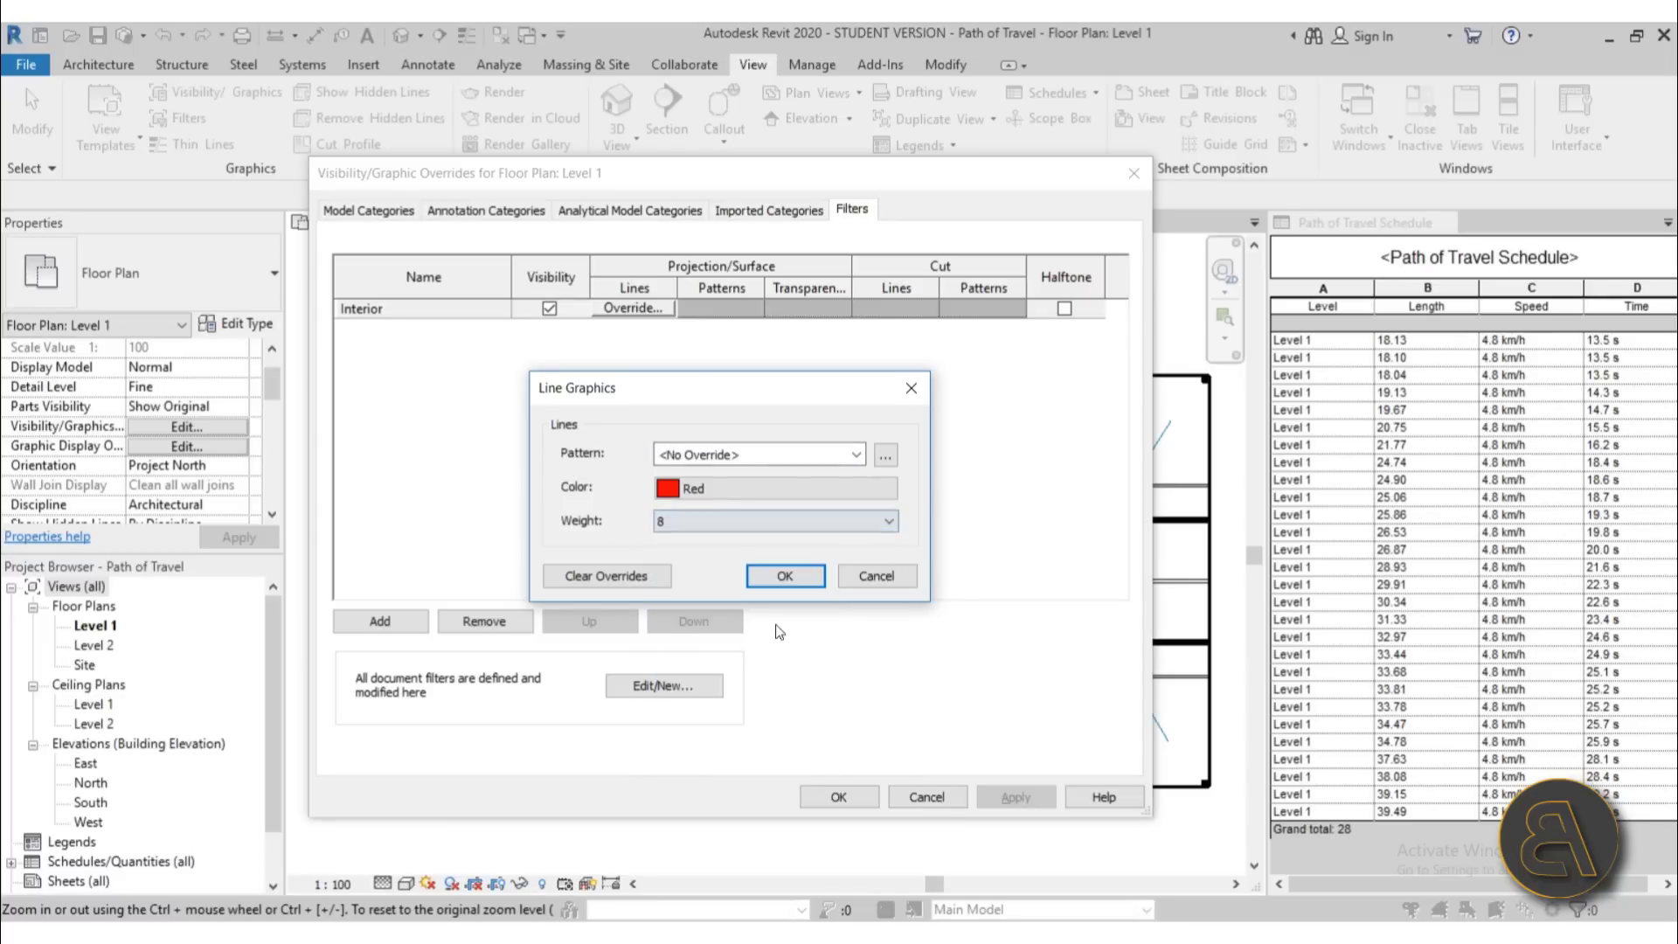
left_click(774, 576)
left_click(992, 799)
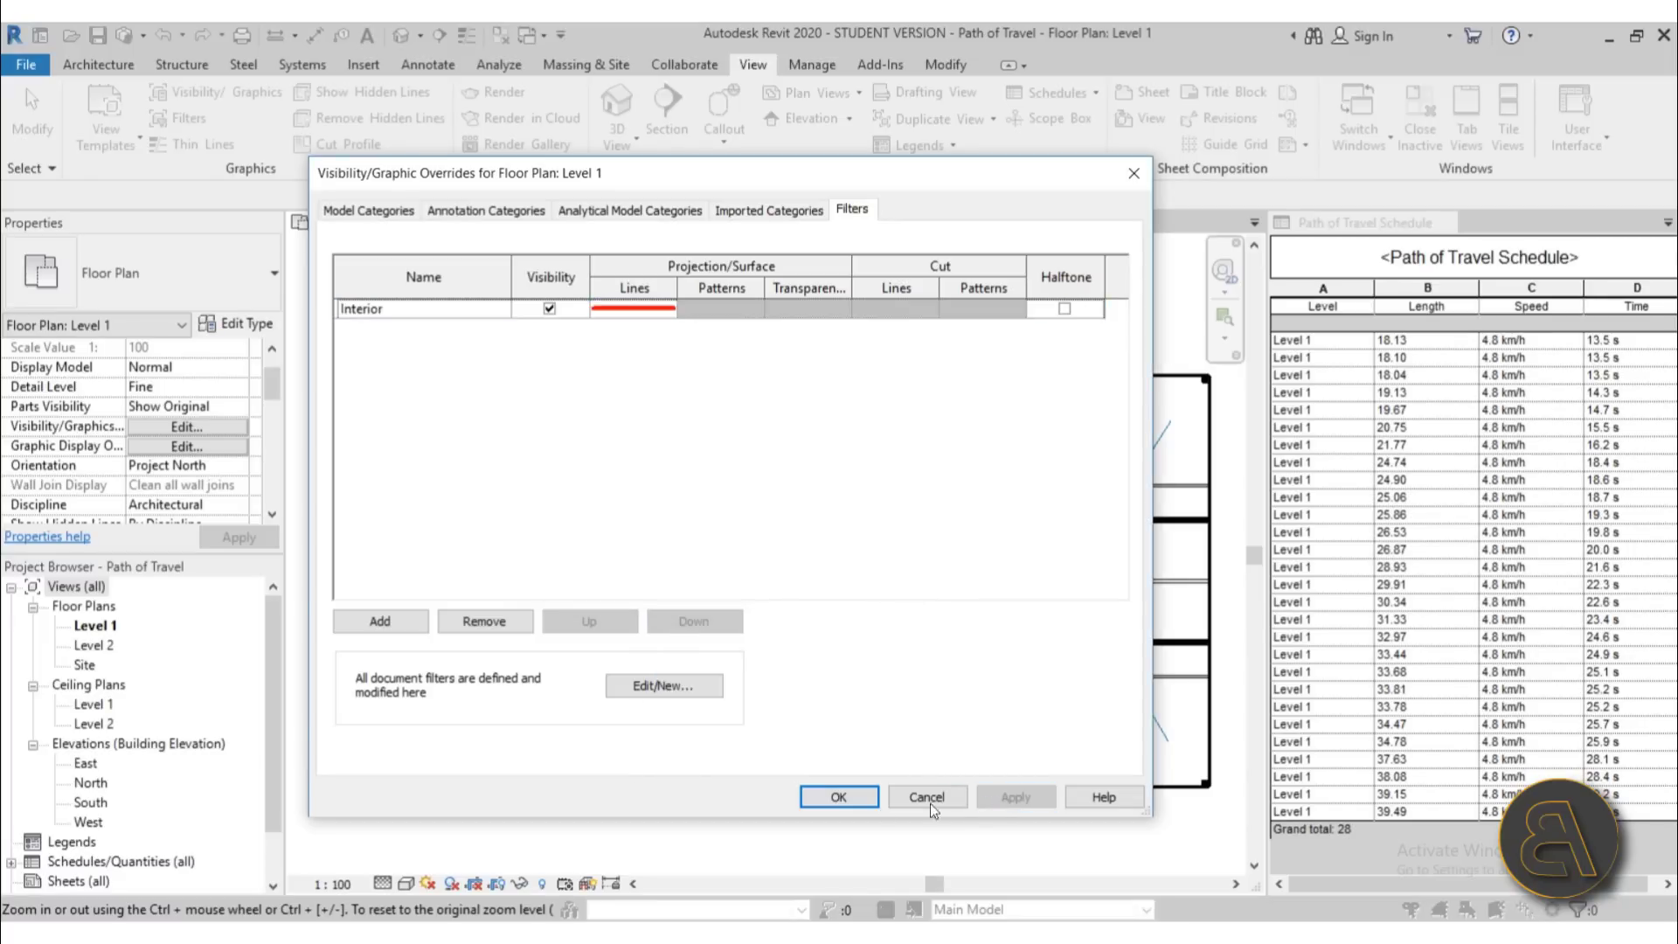
left_click(837, 797)
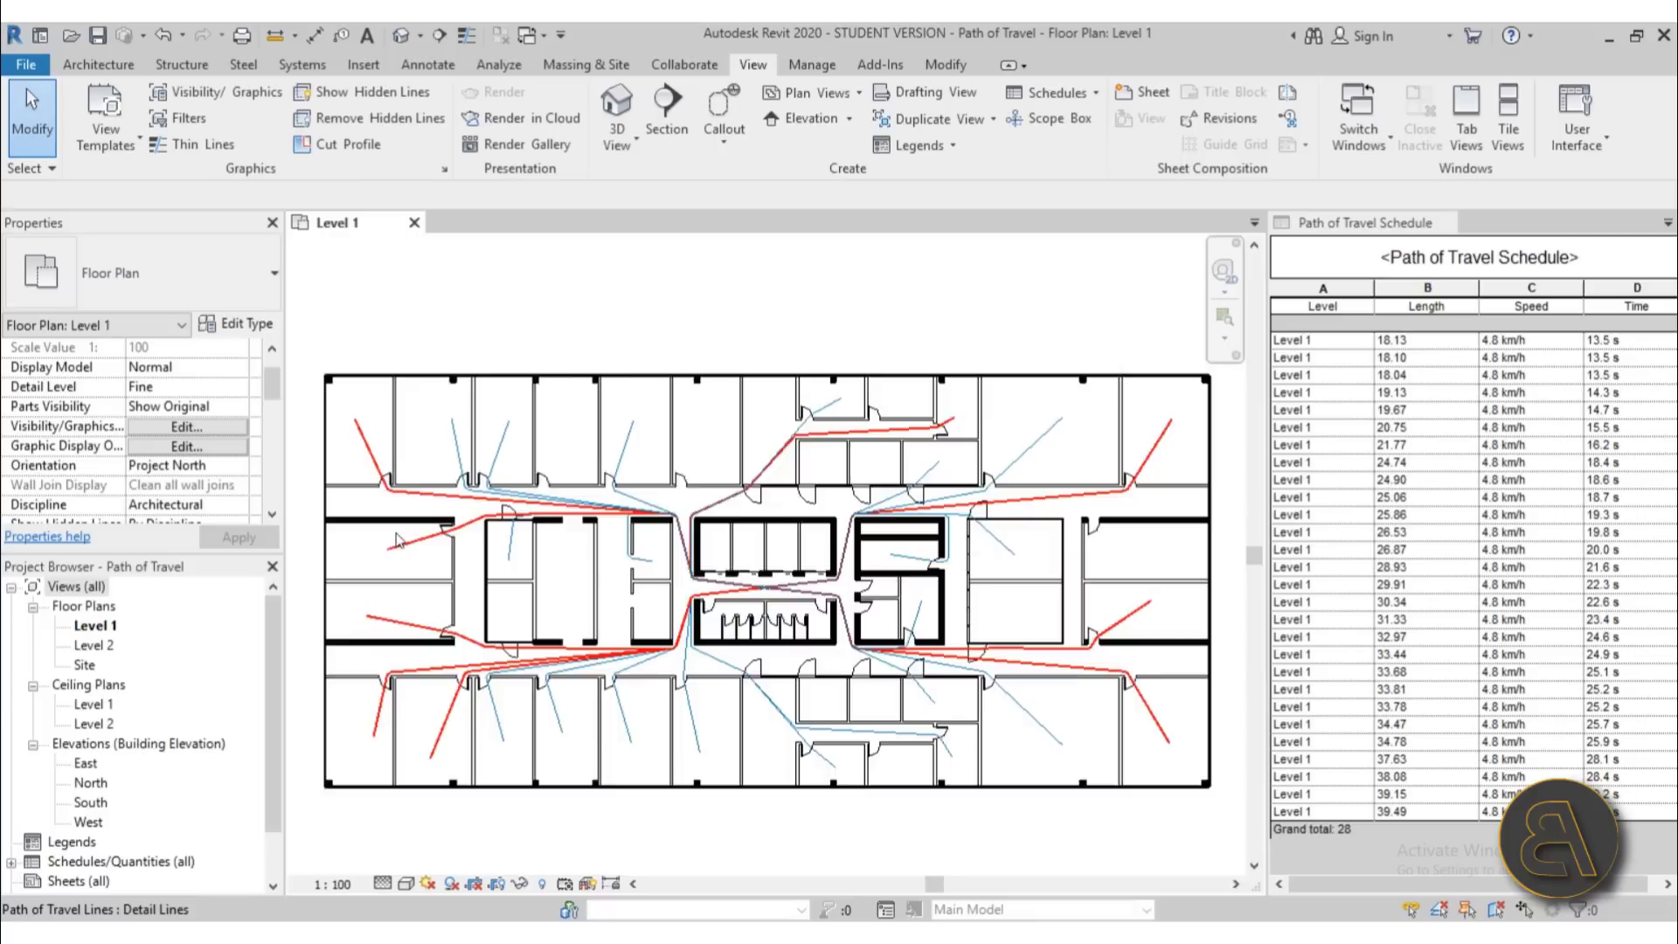
scroll(398, 540, "up", 4)
scroll(612, 524, "down", 4)
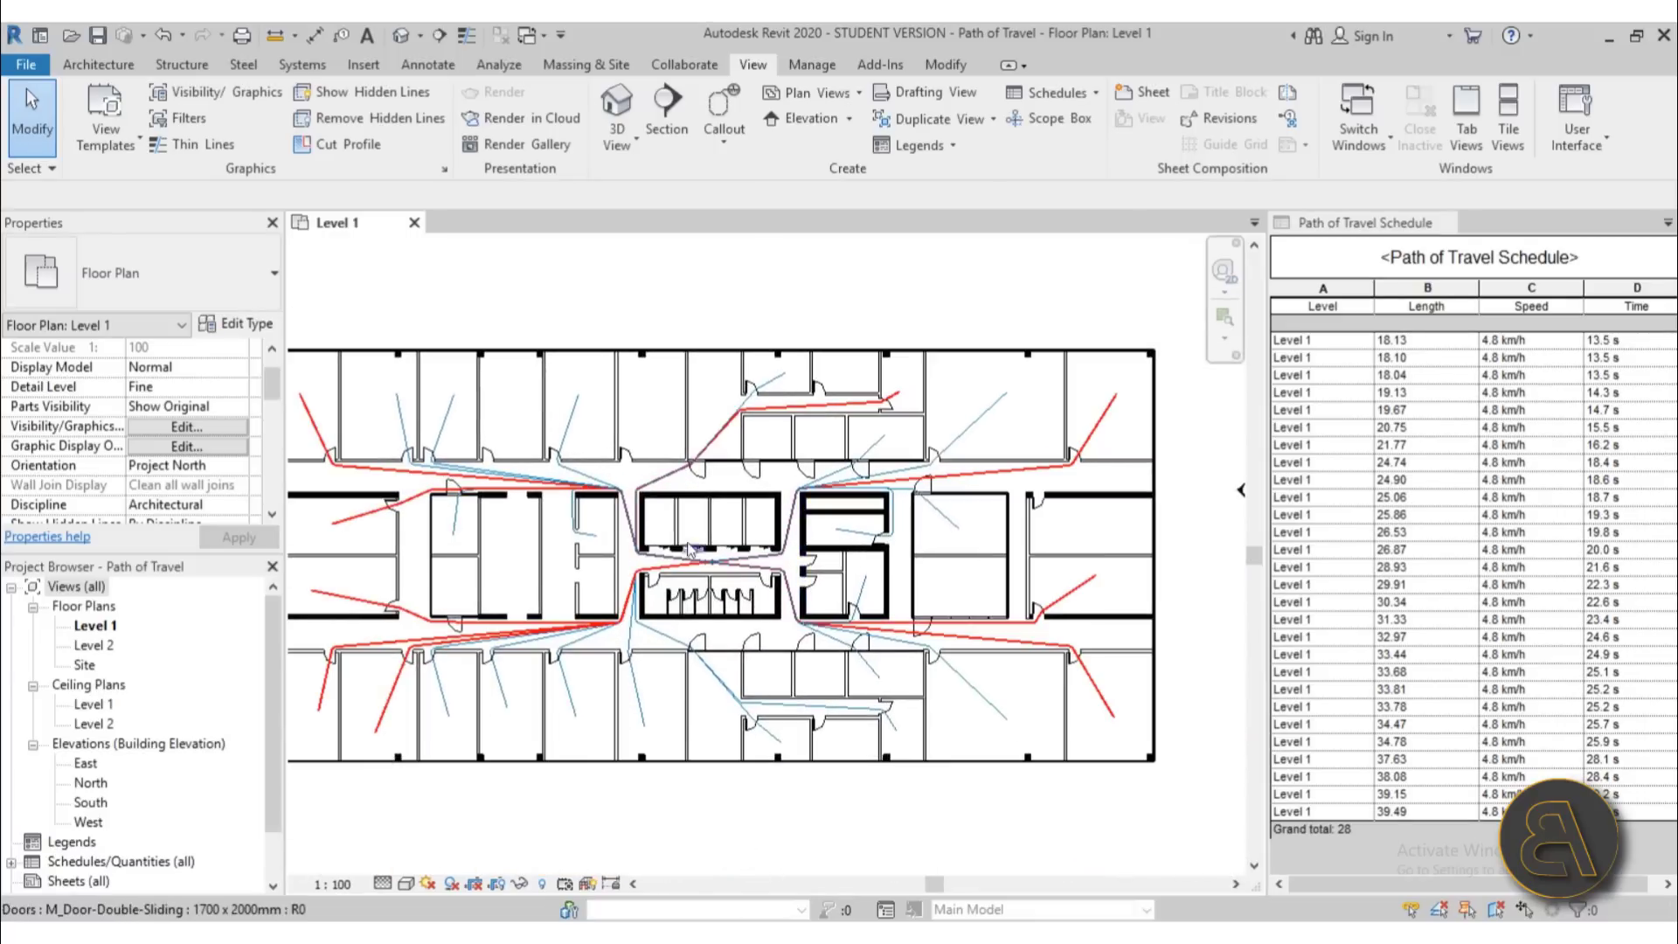
middle_click_drag(691, 549, 729, 554)
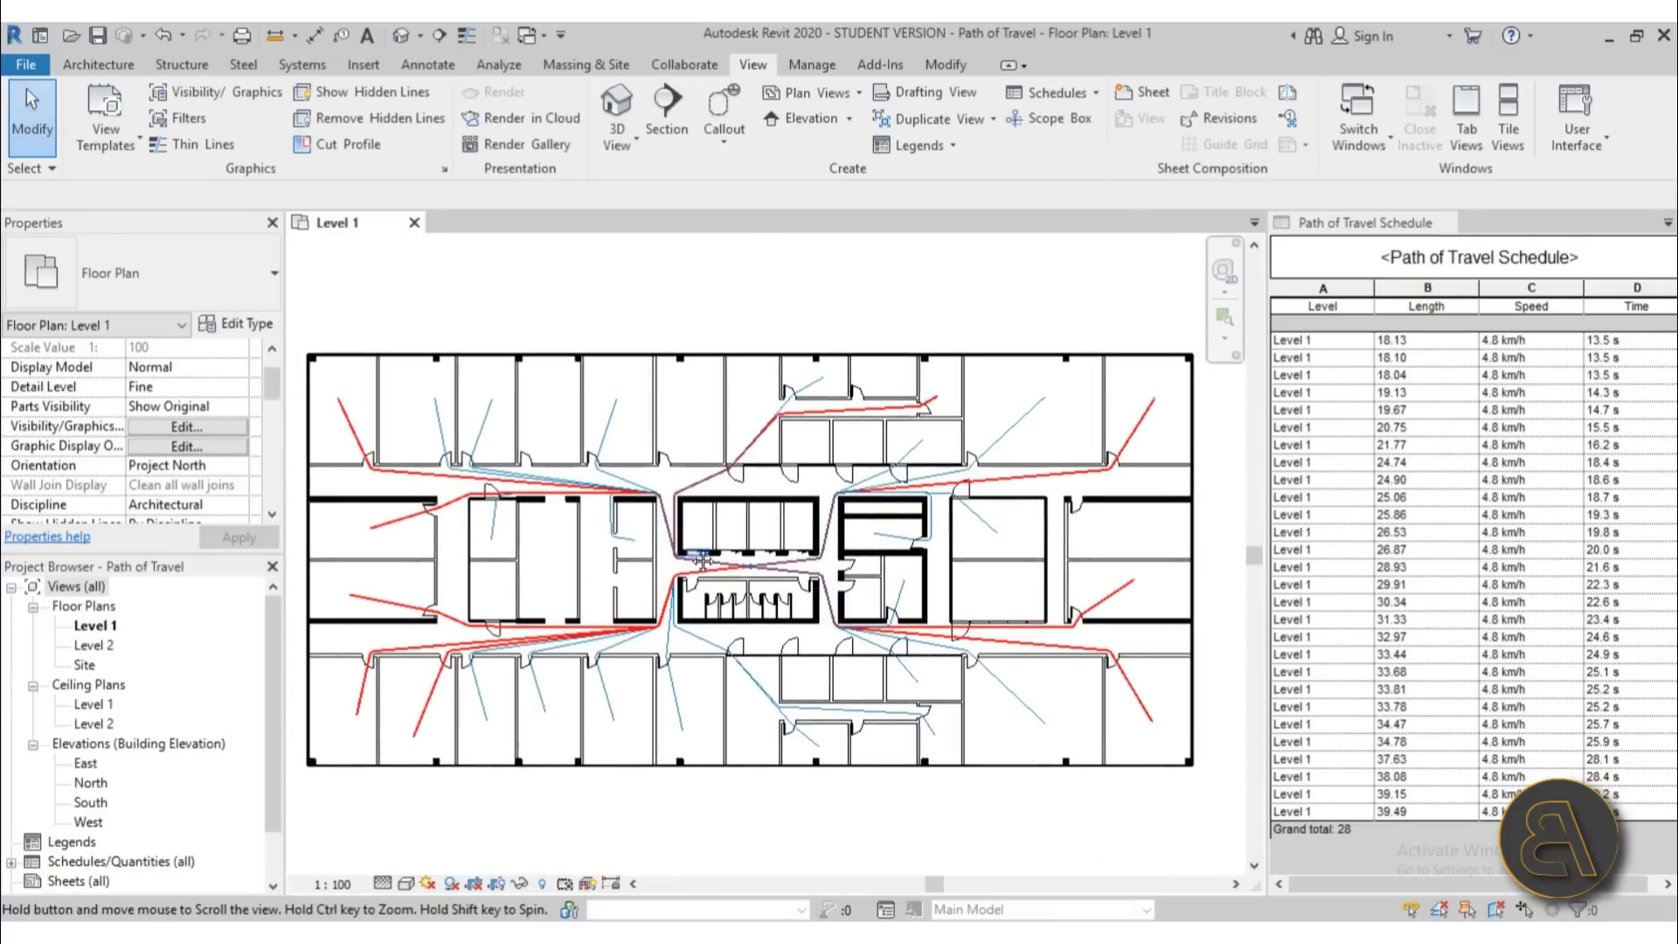
left_click(1069, 472)
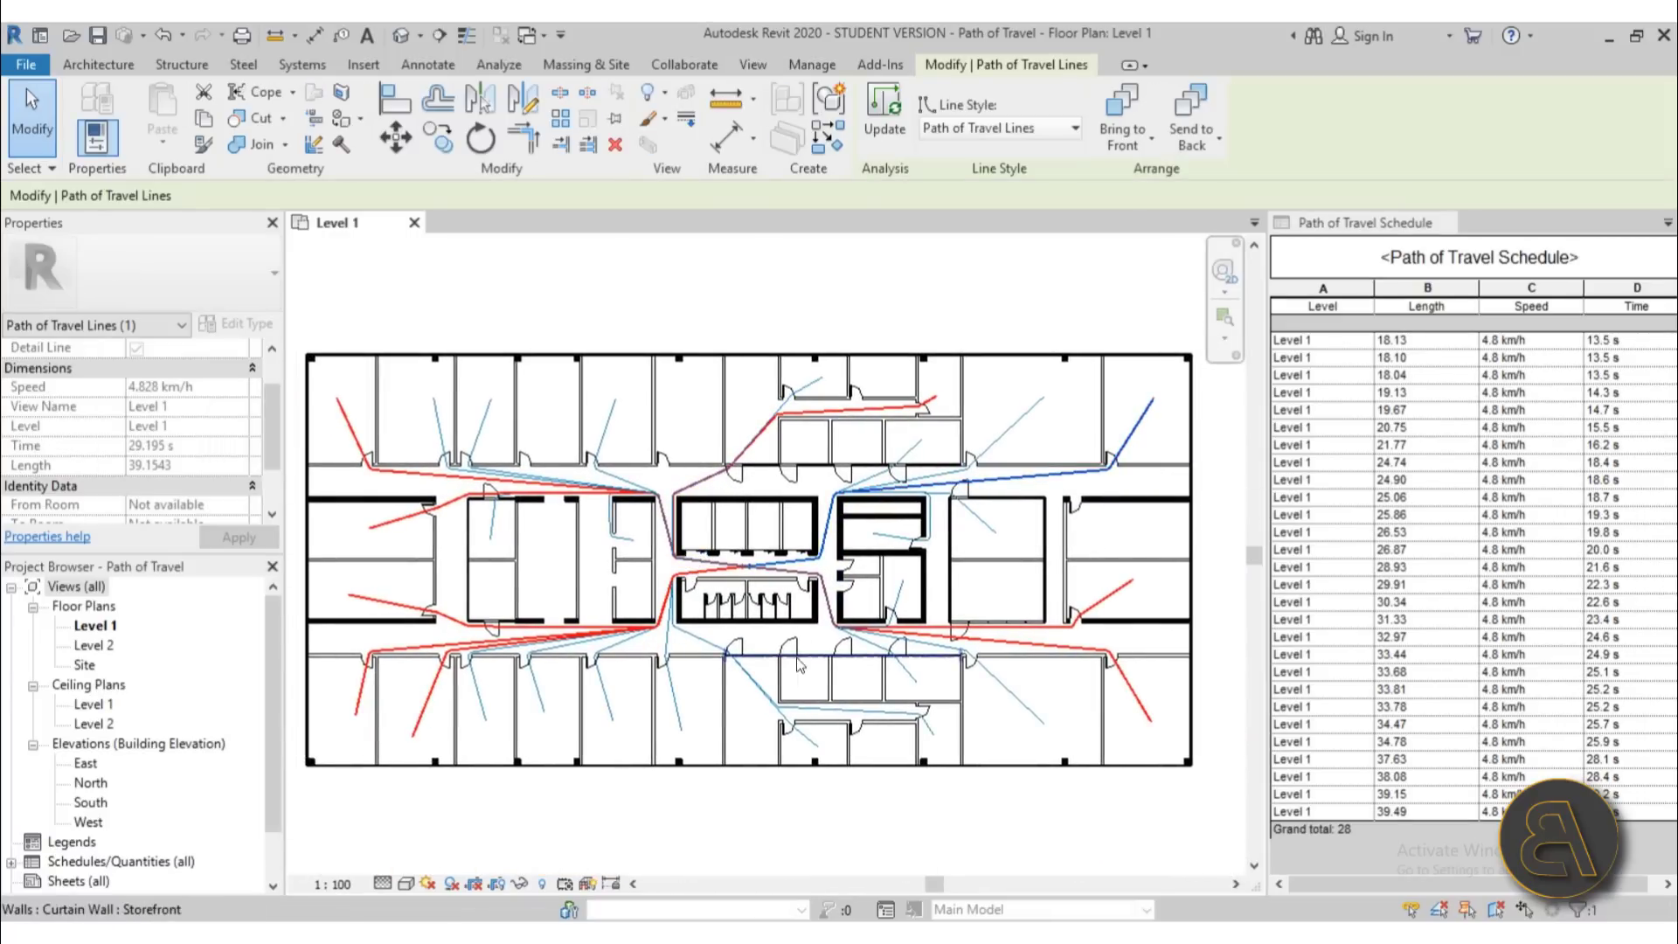
left_click(929, 794)
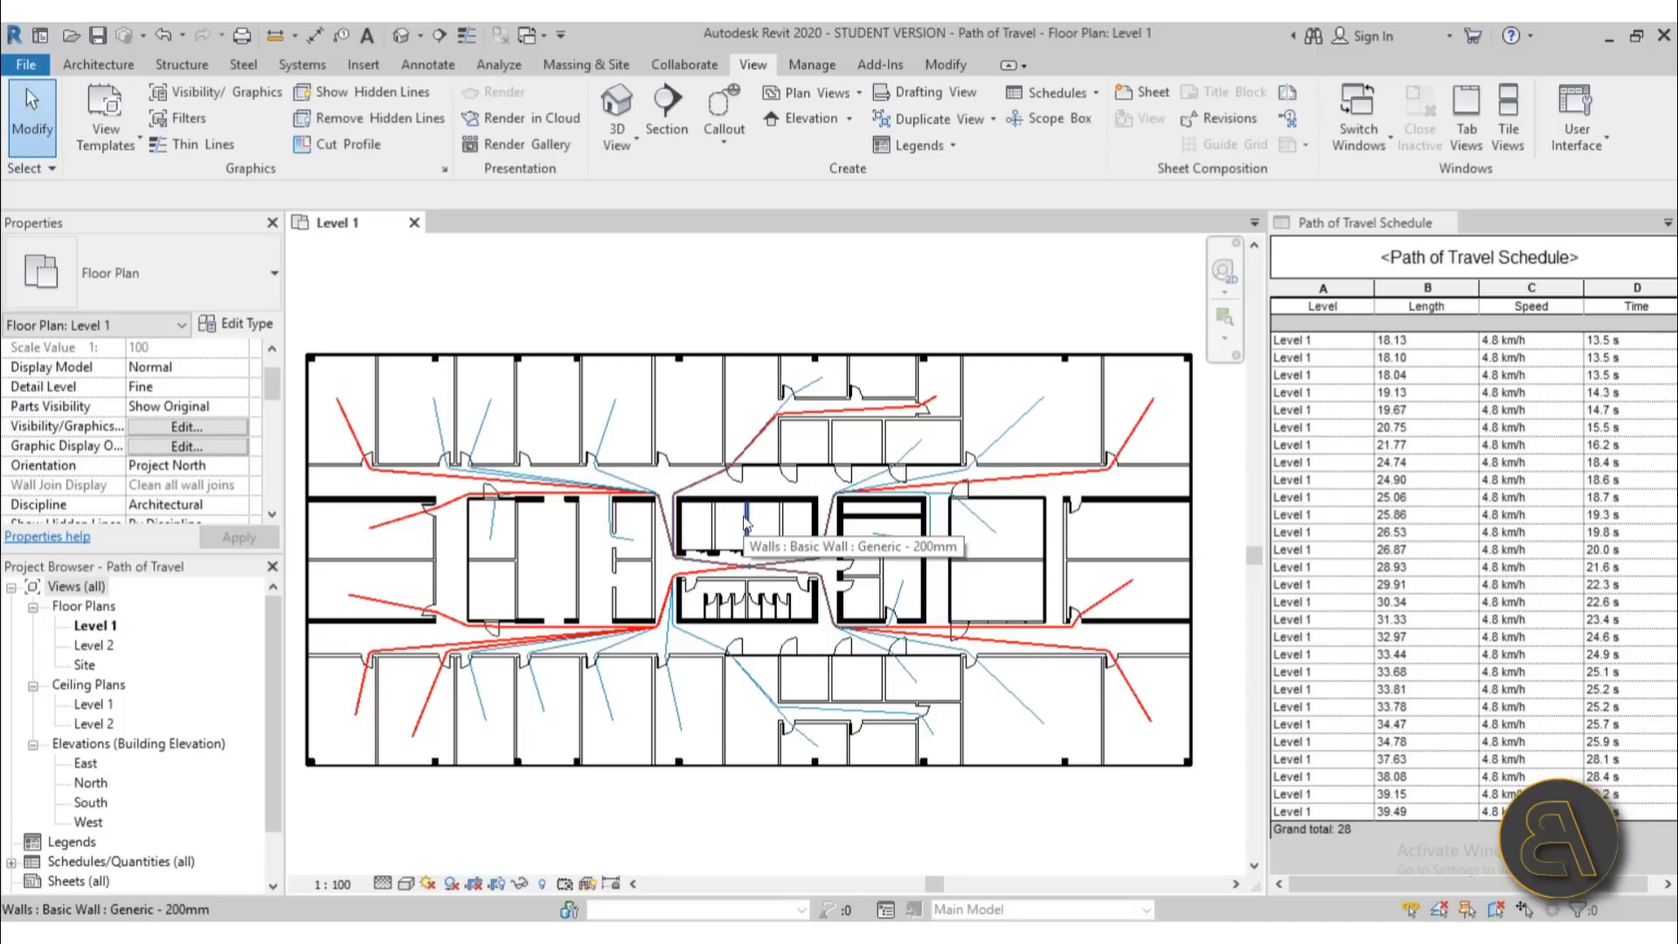
middle_click_drag(753, 612, 769, 613)
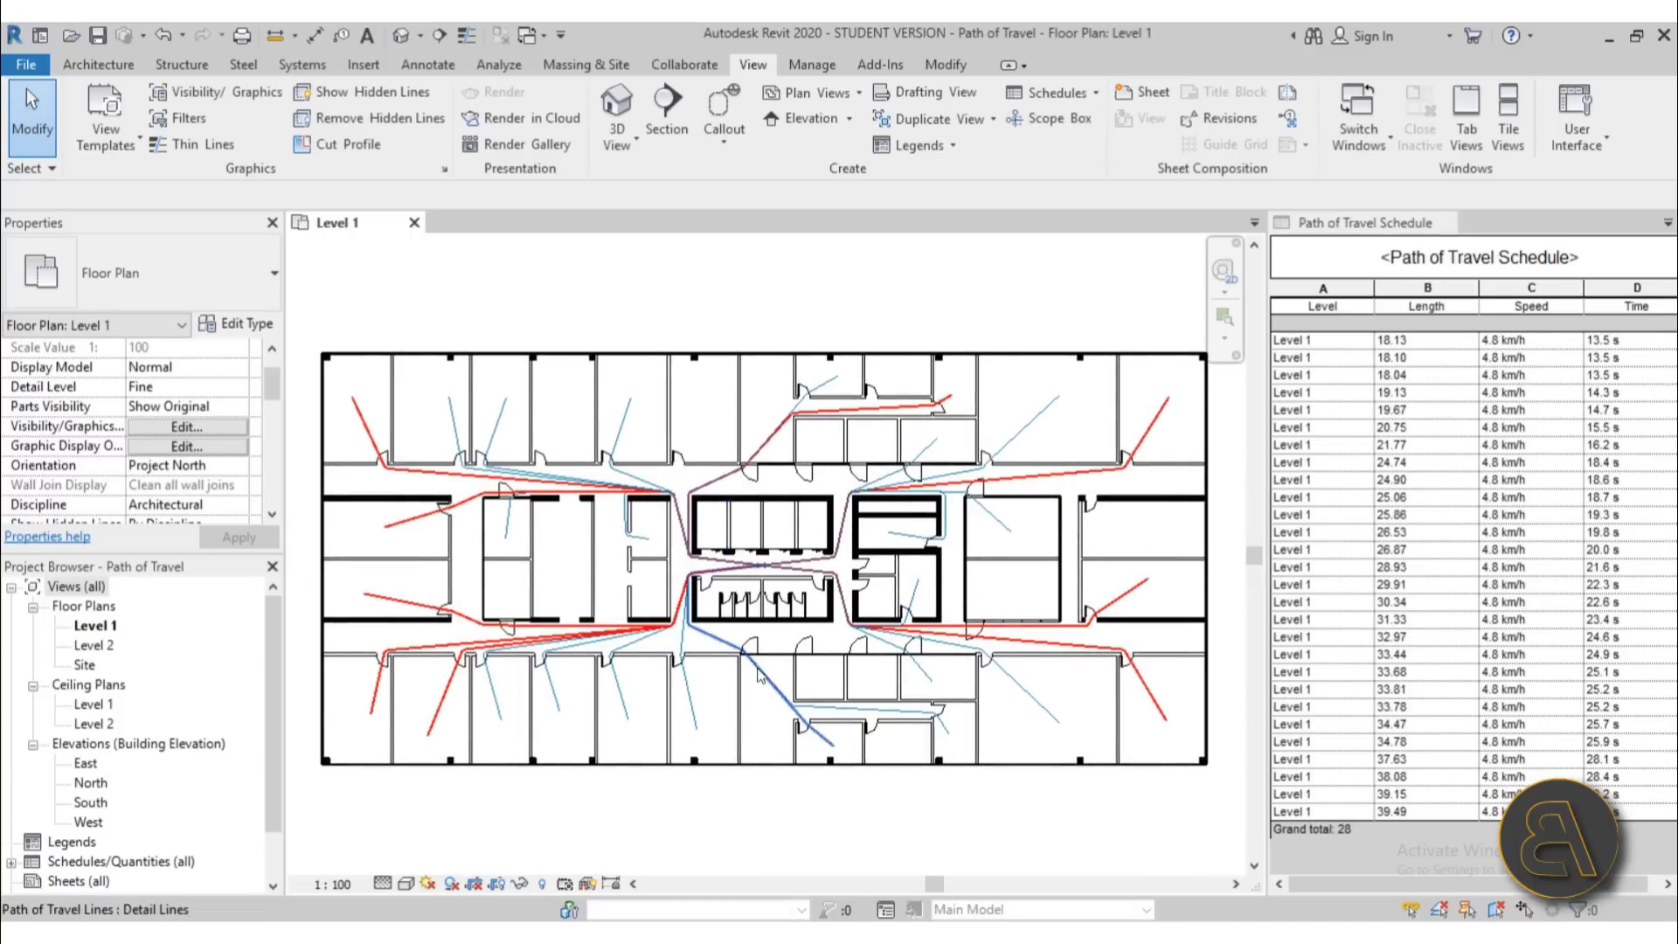
Place an M_Desk component in the upper-left office.
left_click(114, 66)
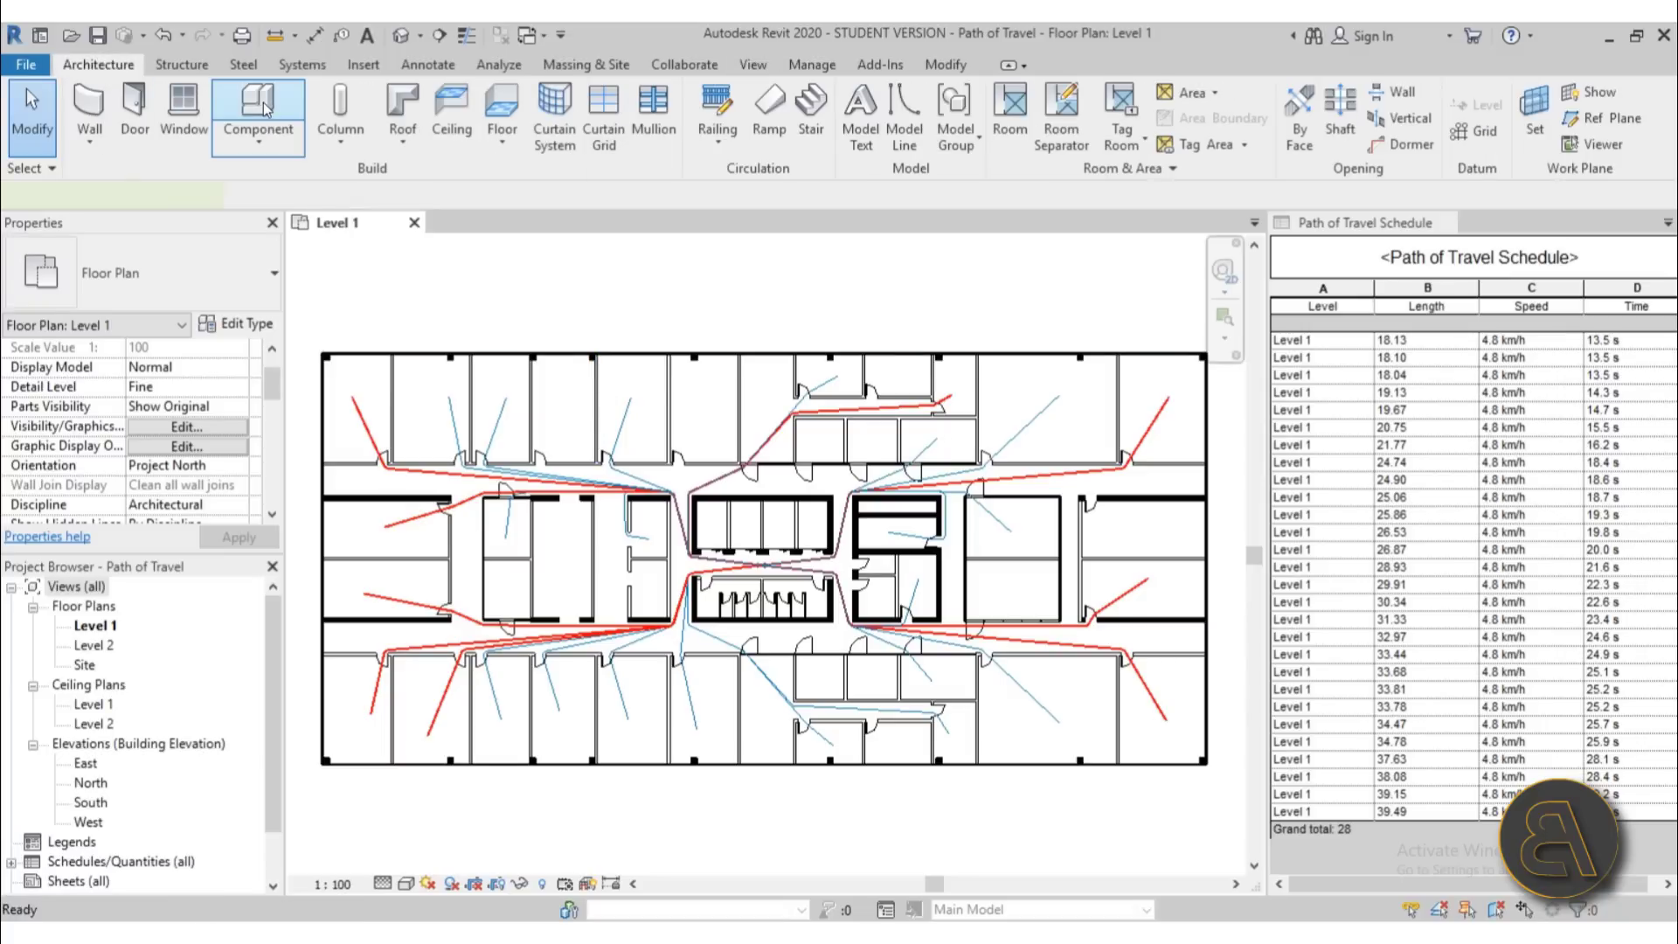
left_click(250, 109)
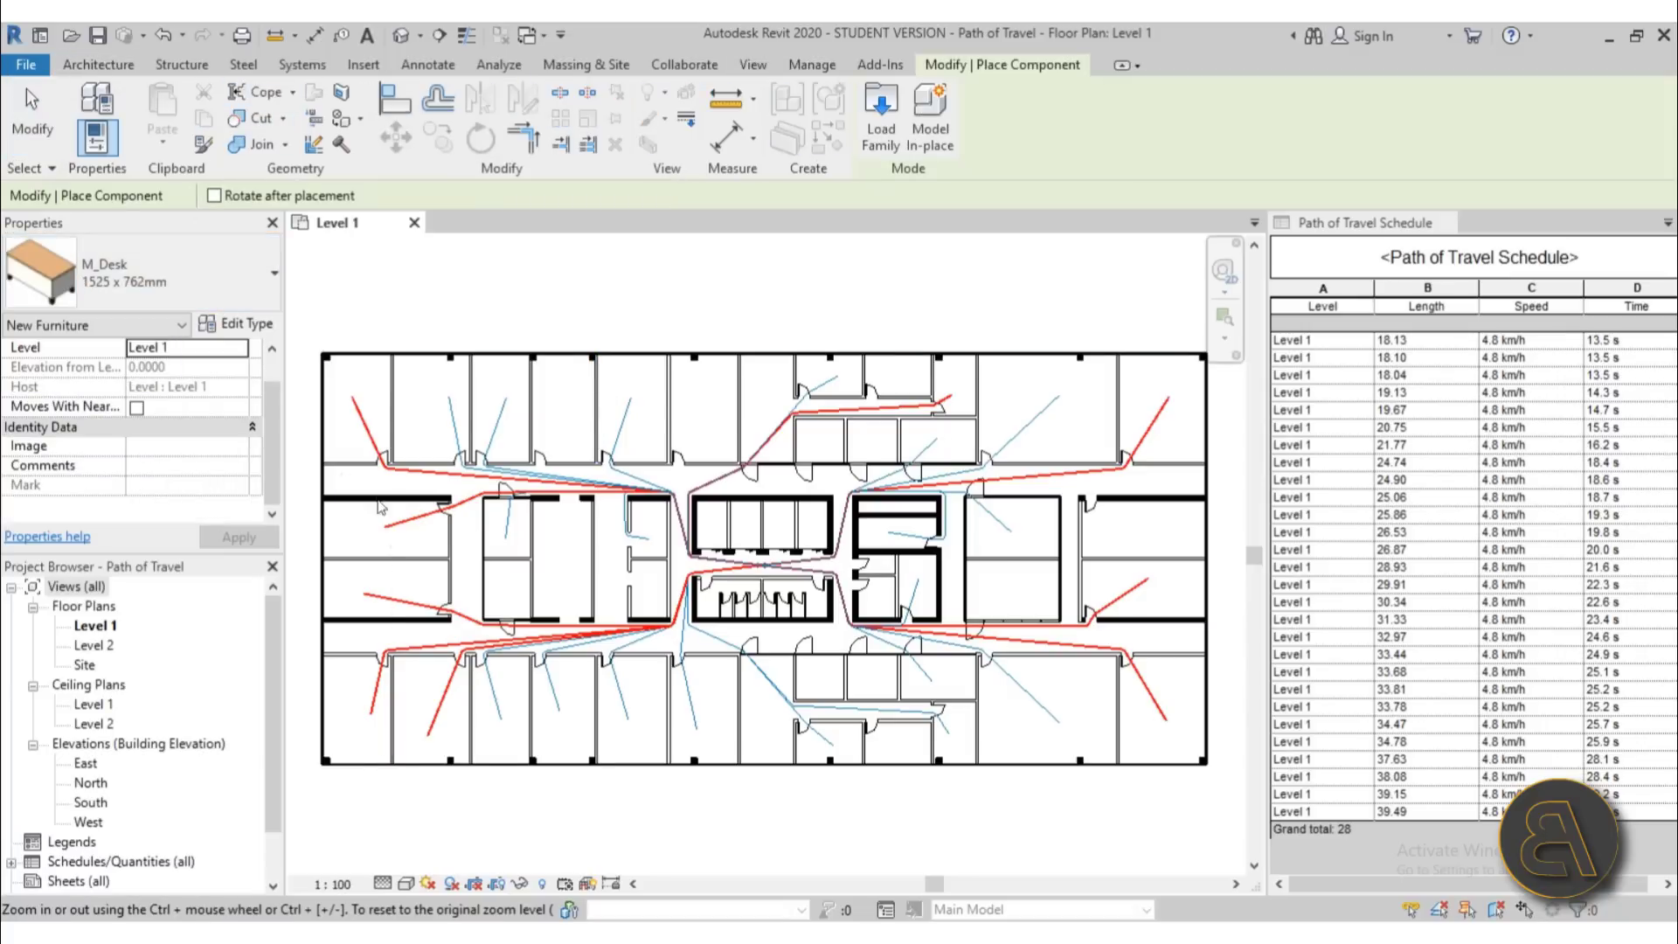
scroll(348, 411, "up", 8)
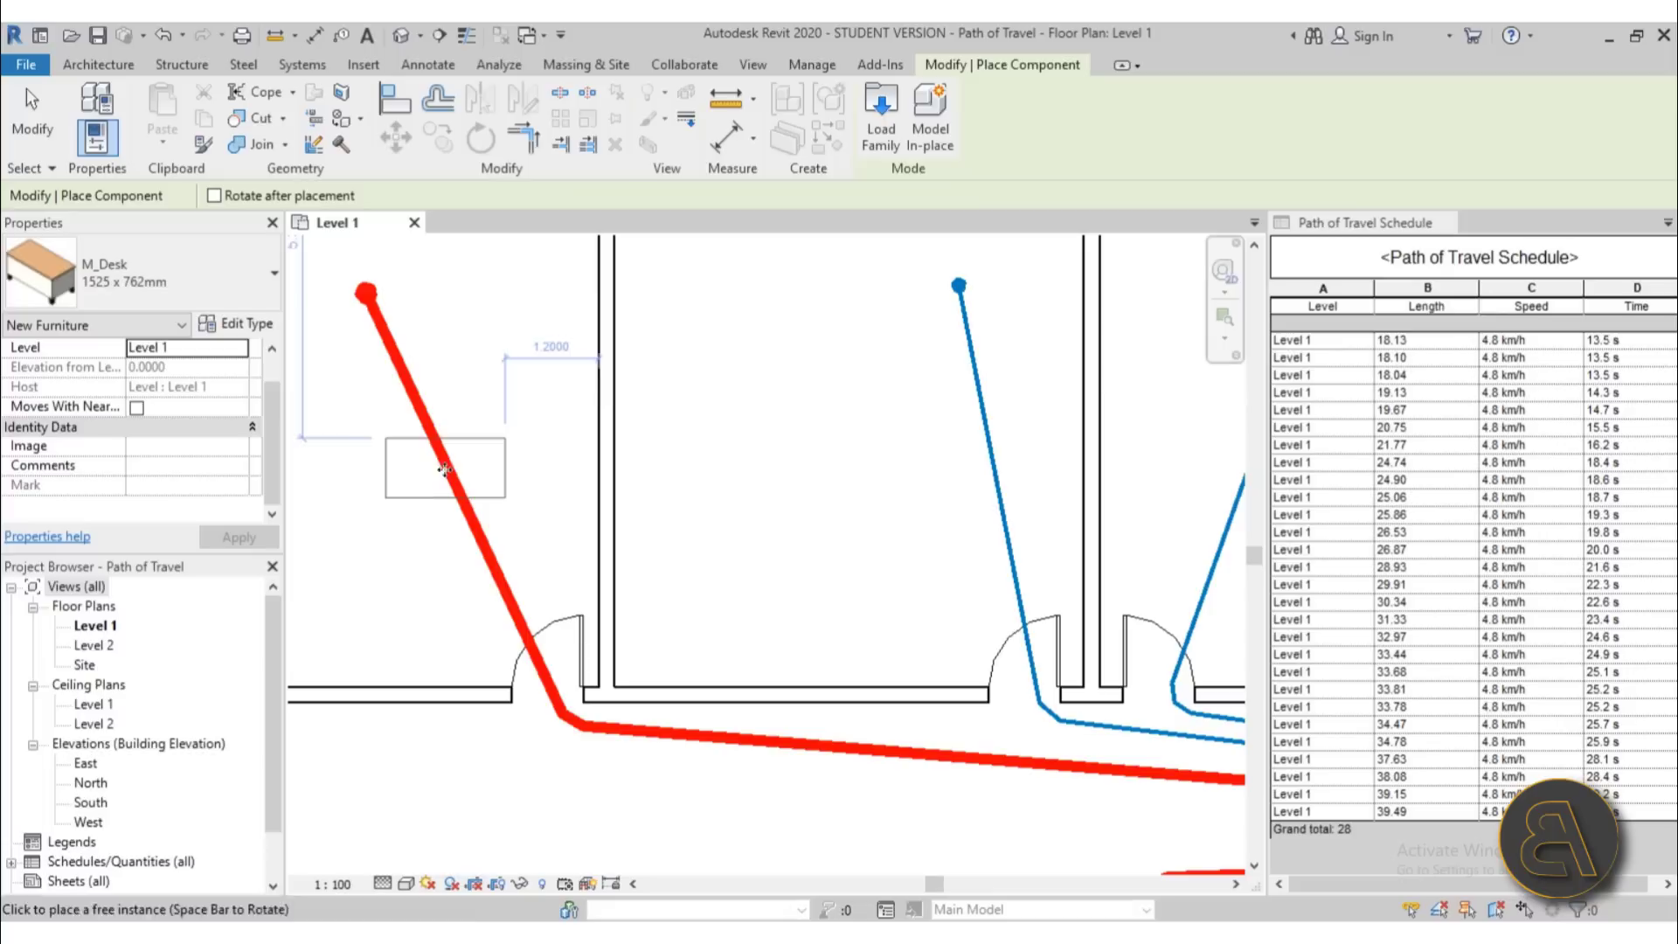
scroll(428, 481, "down", 6)
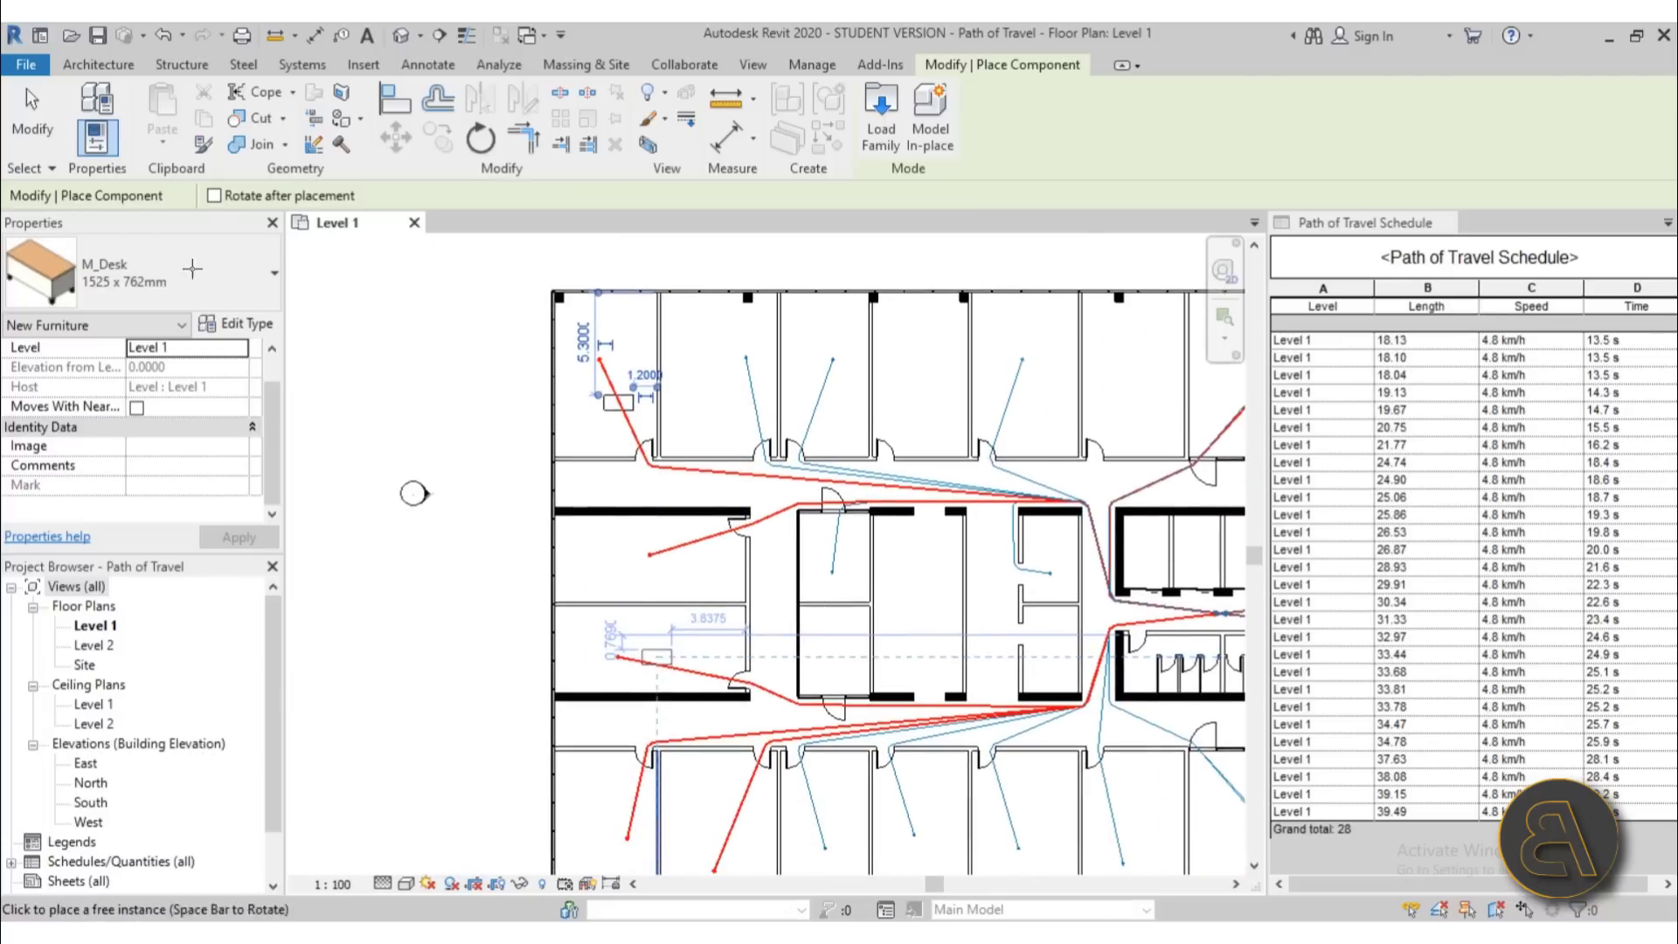
left_click(32, 113)
Update the upper-left office's Path of Travel line so it reroutes around the desk.
left_click(605, 360)
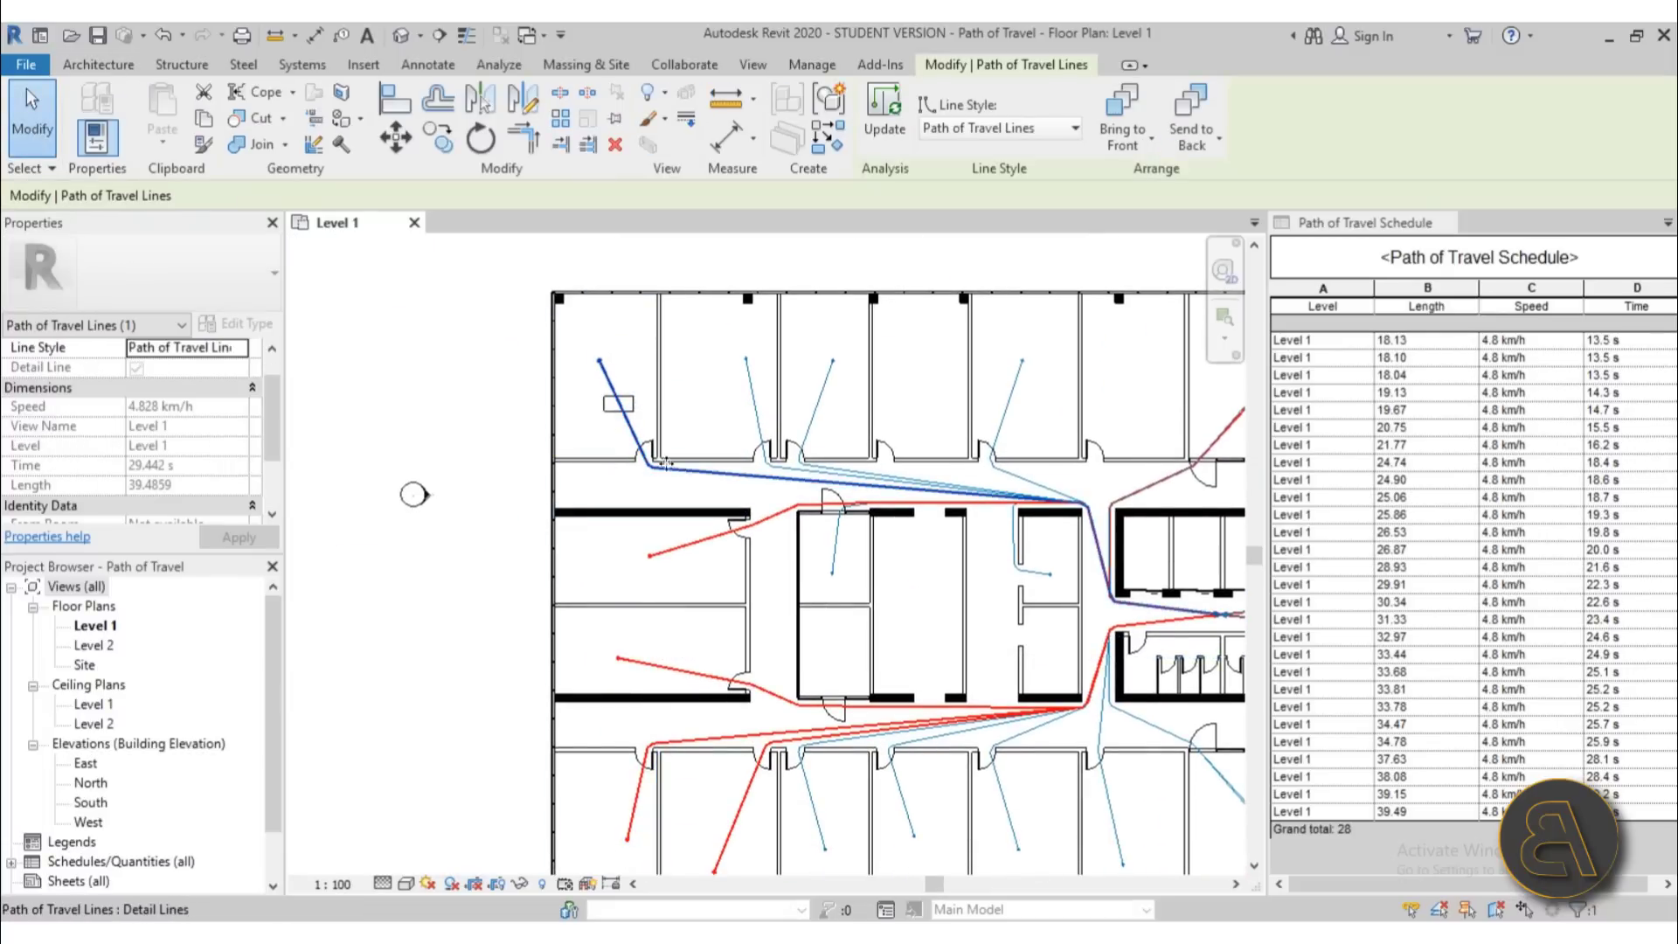
left_click(878, 113)
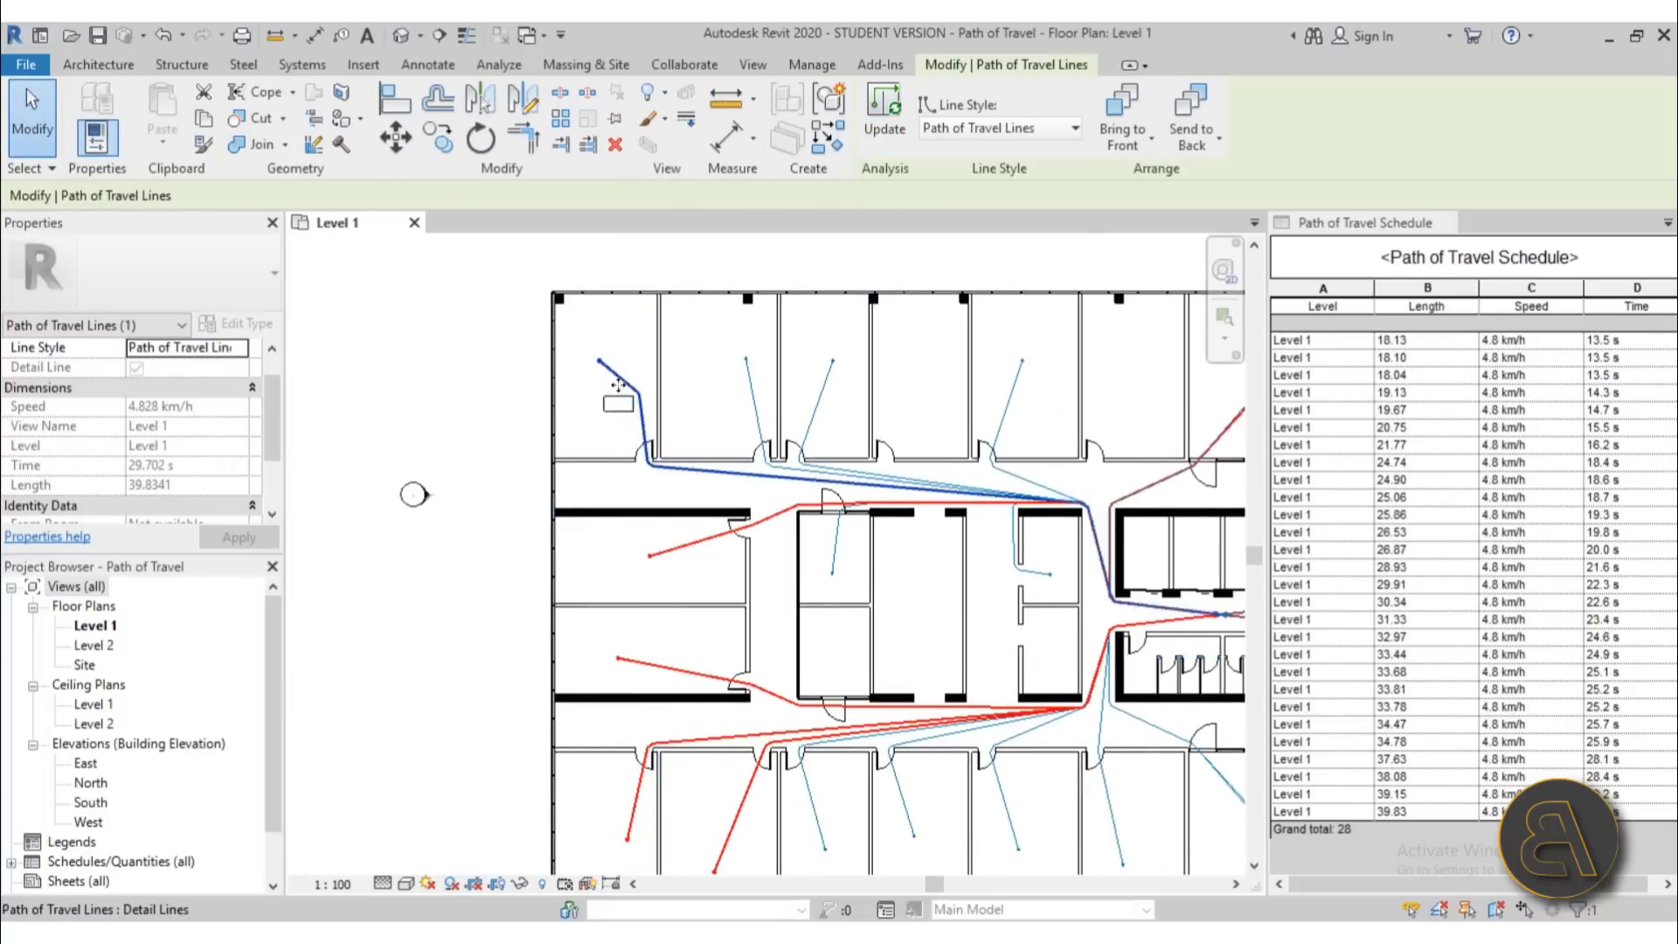
scroll(617, 383, "up", 4)
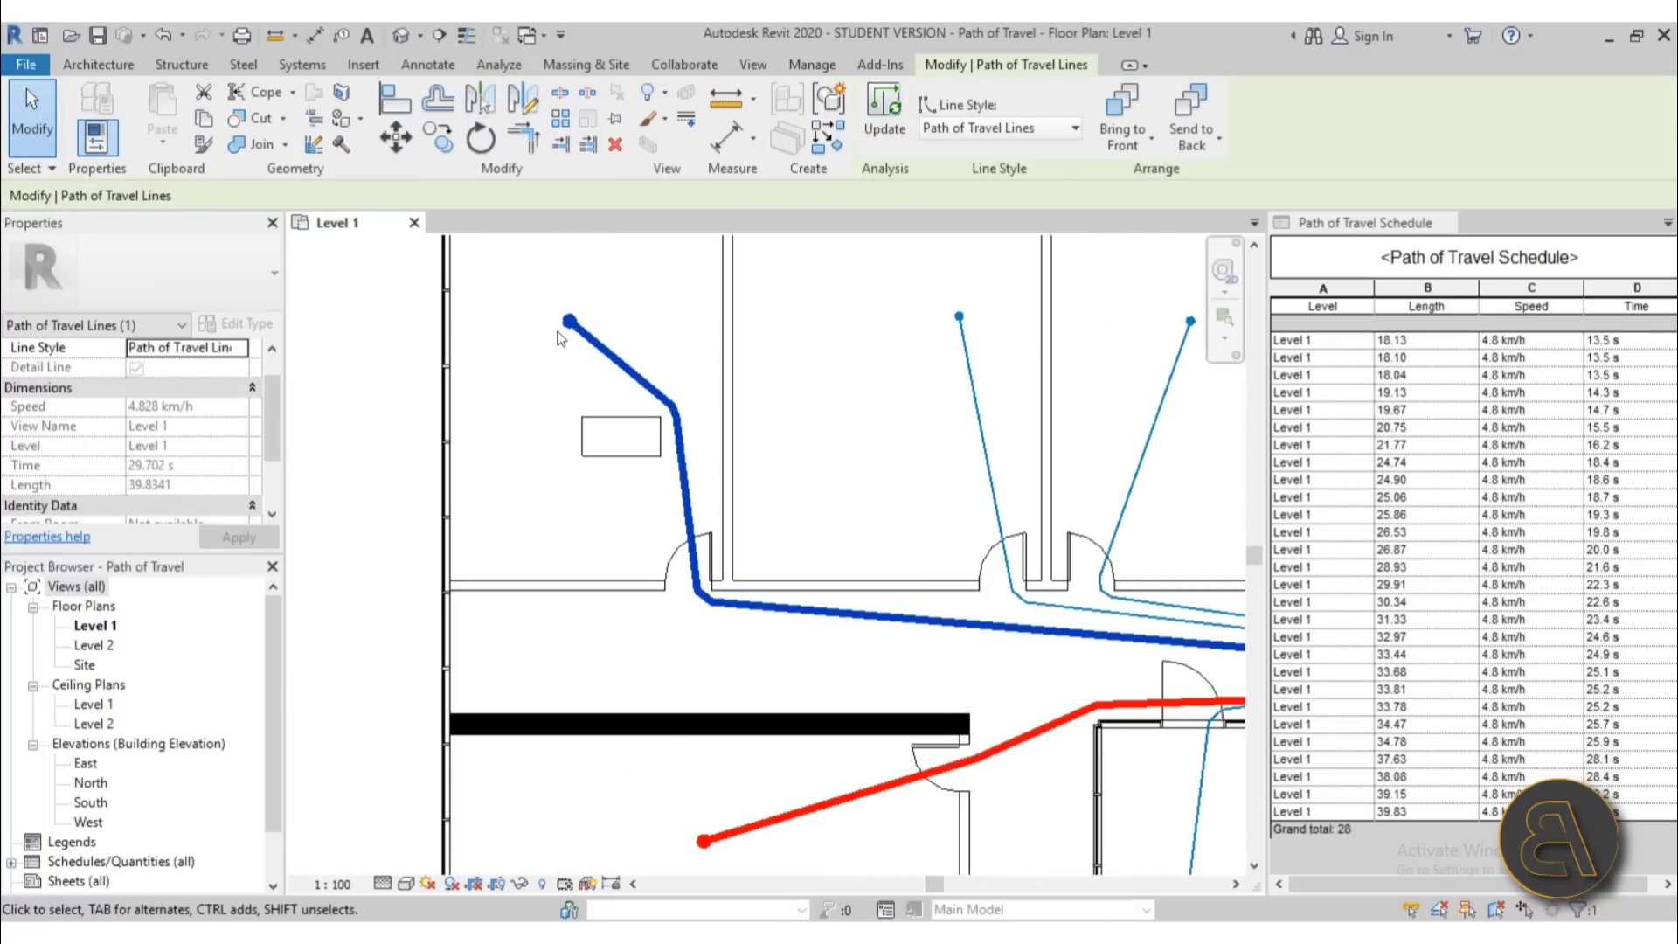
left_click(718, 622)
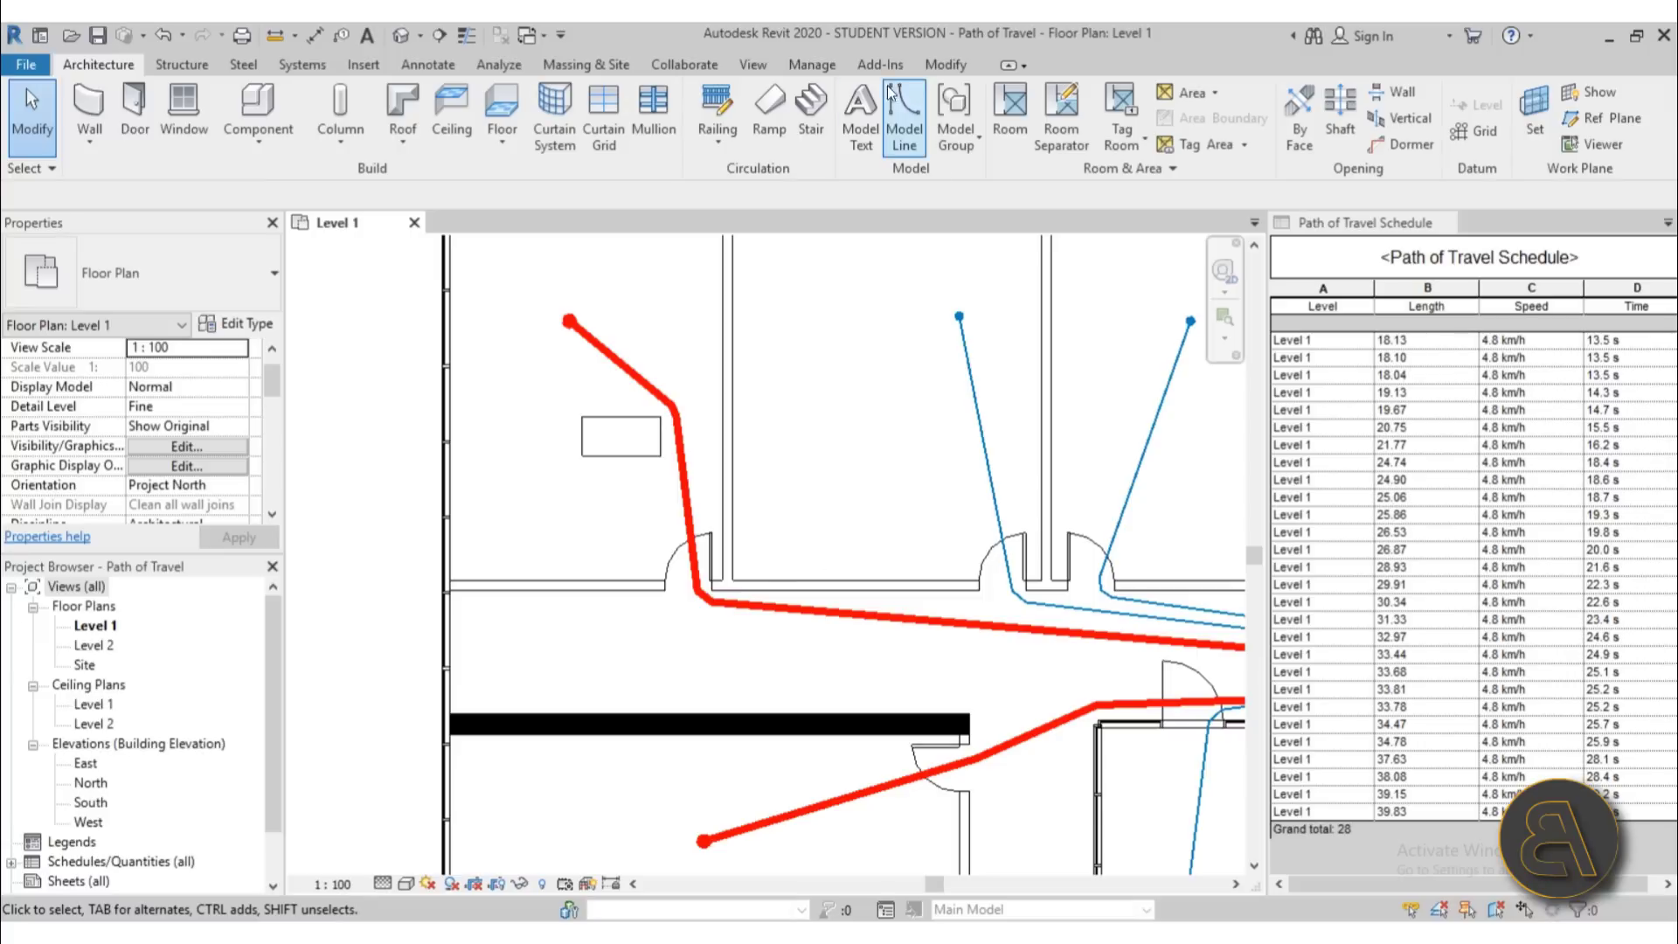
Open Route Analysis Settings from the Analyze tab and scroll its ignored-category list.
left_click(497, 64)
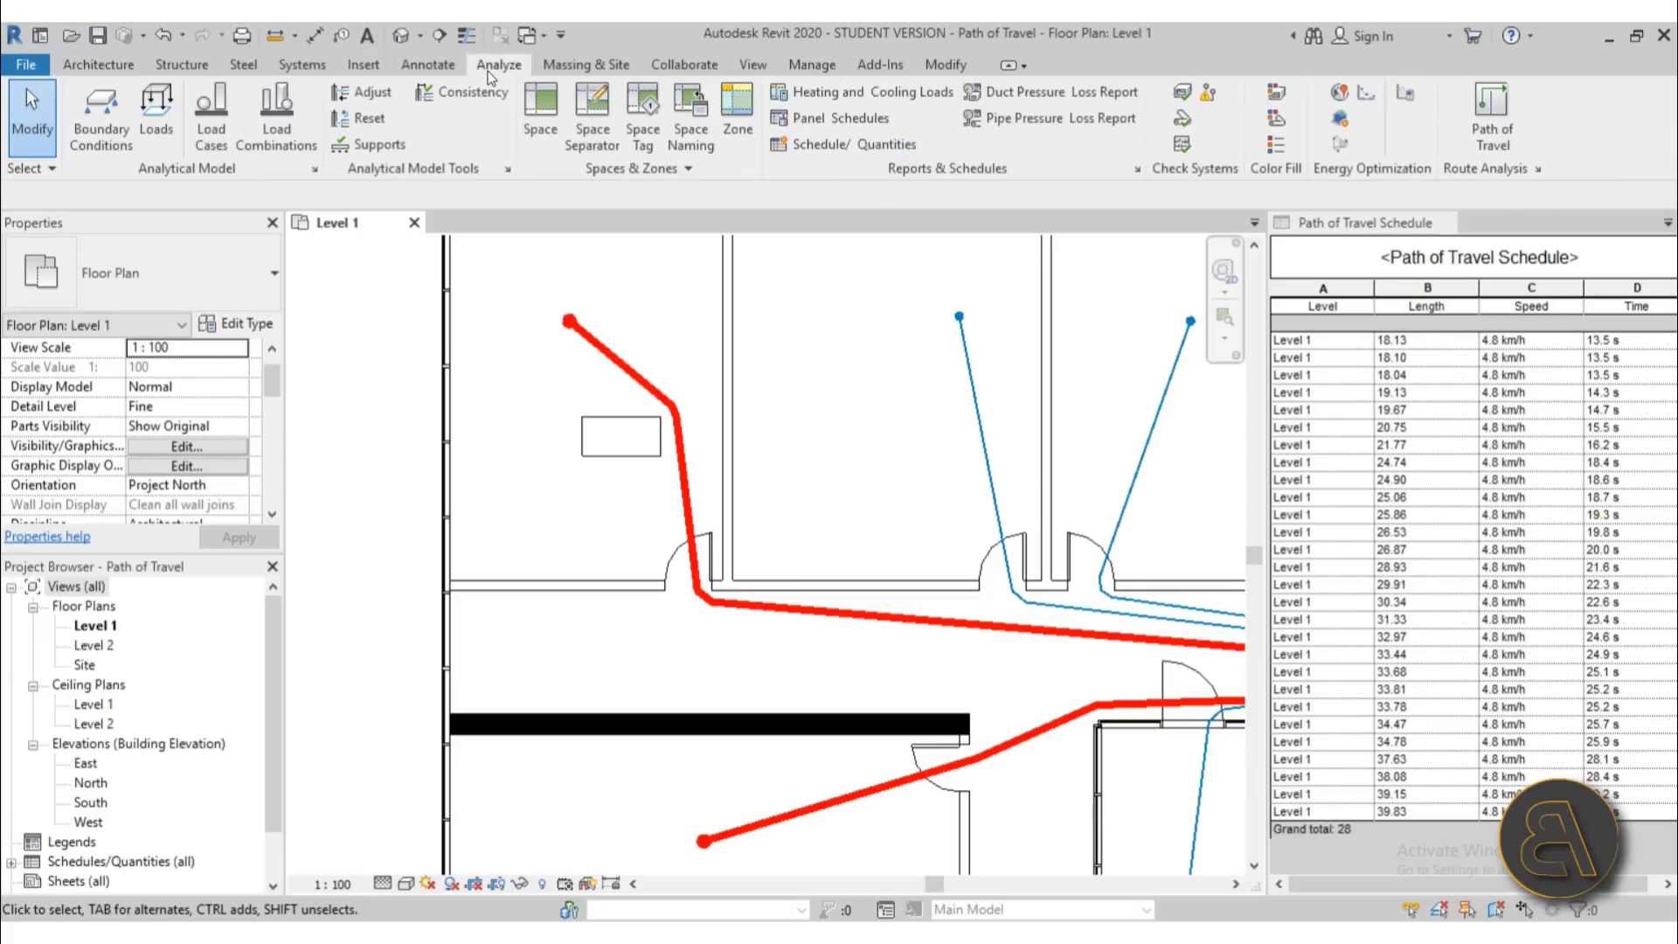
left_click(1537, 169)
left_click_drag(813, 55, 658, 70)
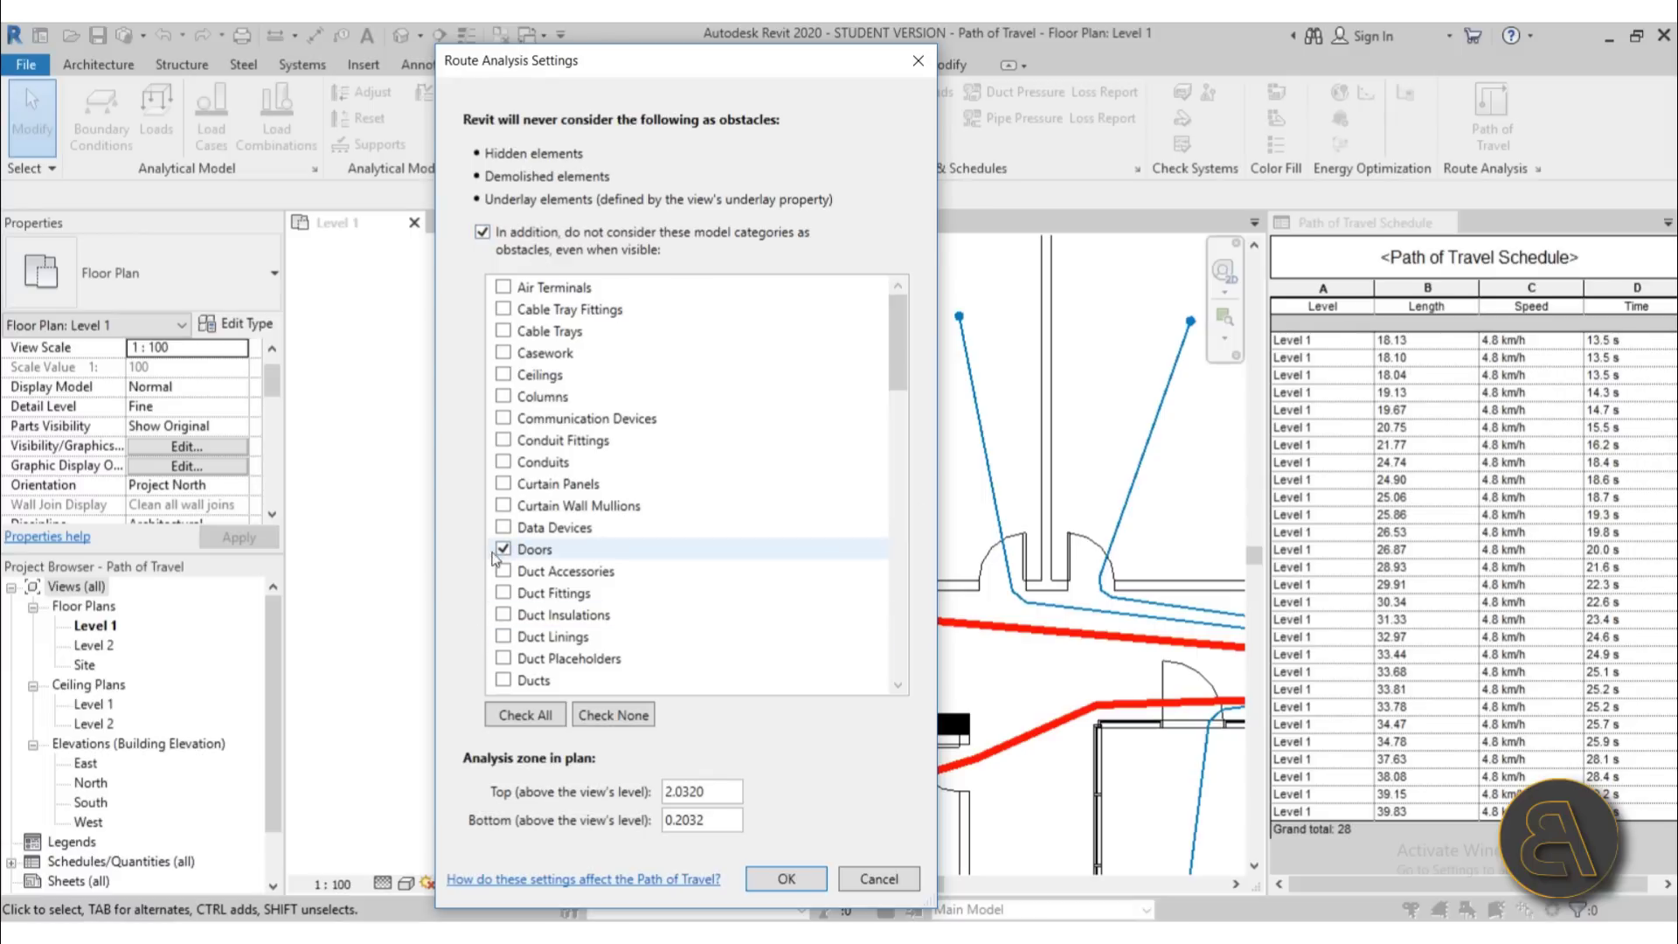
mouse_move(897, 362)
left_mouse_down()
mouse_move(957, 716)
mouse_move(918, 343)
left_mouse_up()
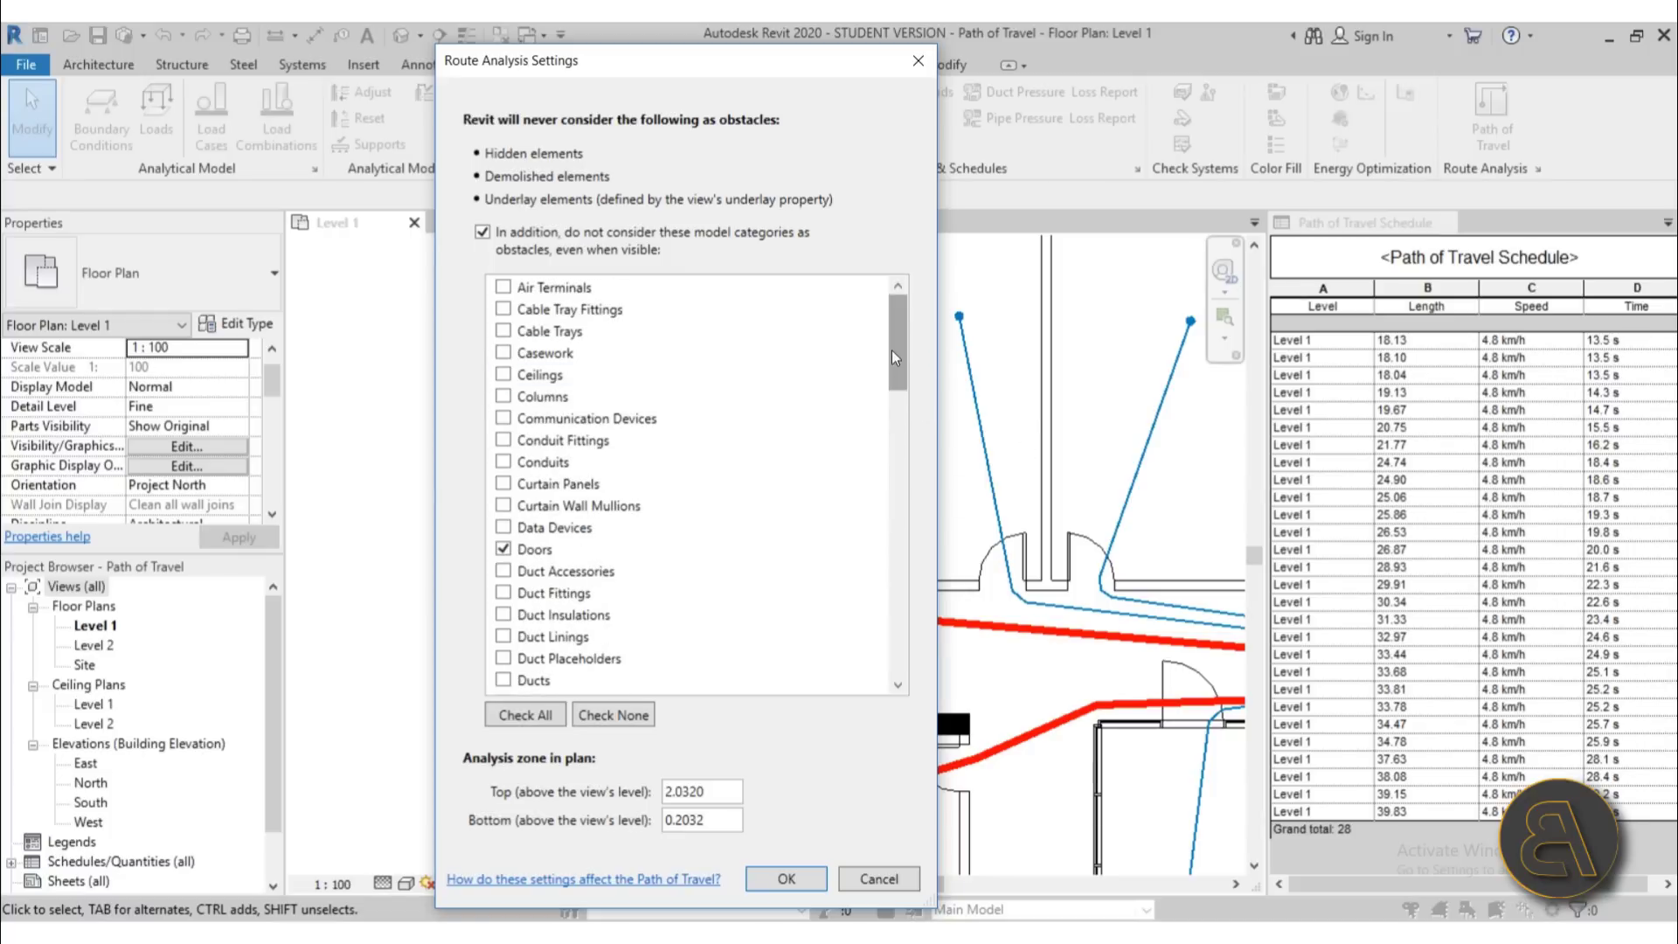
left_click_drag(892, 350, 935, 648)
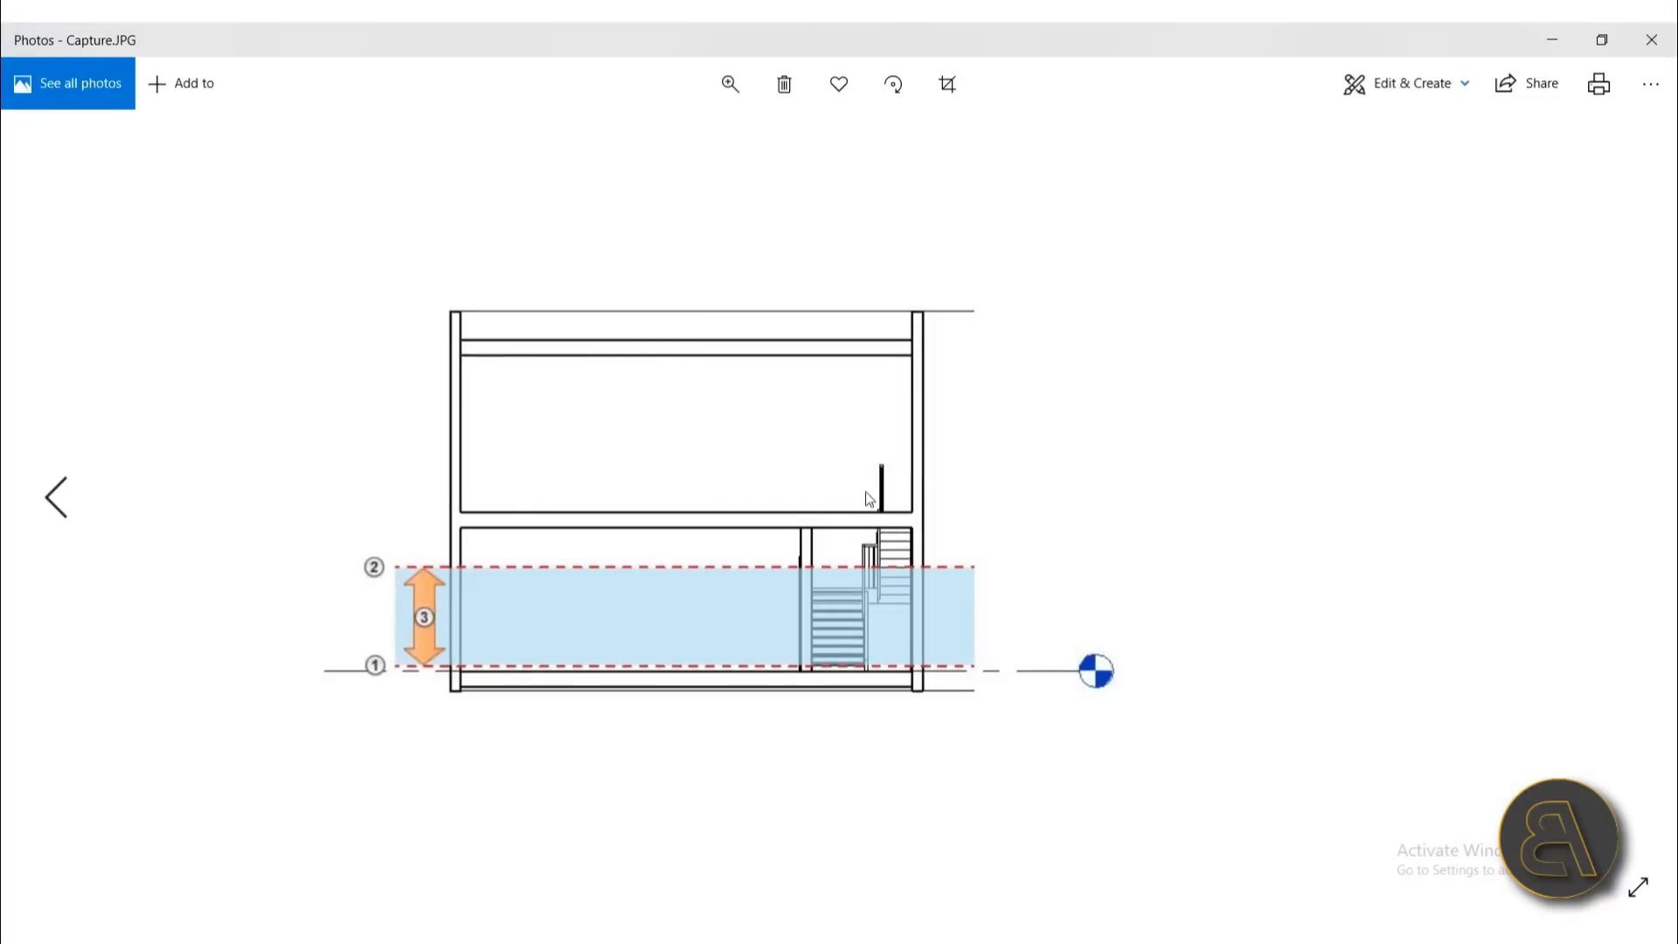
Zoom into and pan the analysis-zone section diagram in Photos, then minimize the viewer.
left_click(731, 84)
left_click_drag(637, 138, 704, 145)
mouse_move(529, 532)
left_mouse_down()
mouse_move(607, 491)
mouse_move(704, 477)
left_mouse_up()
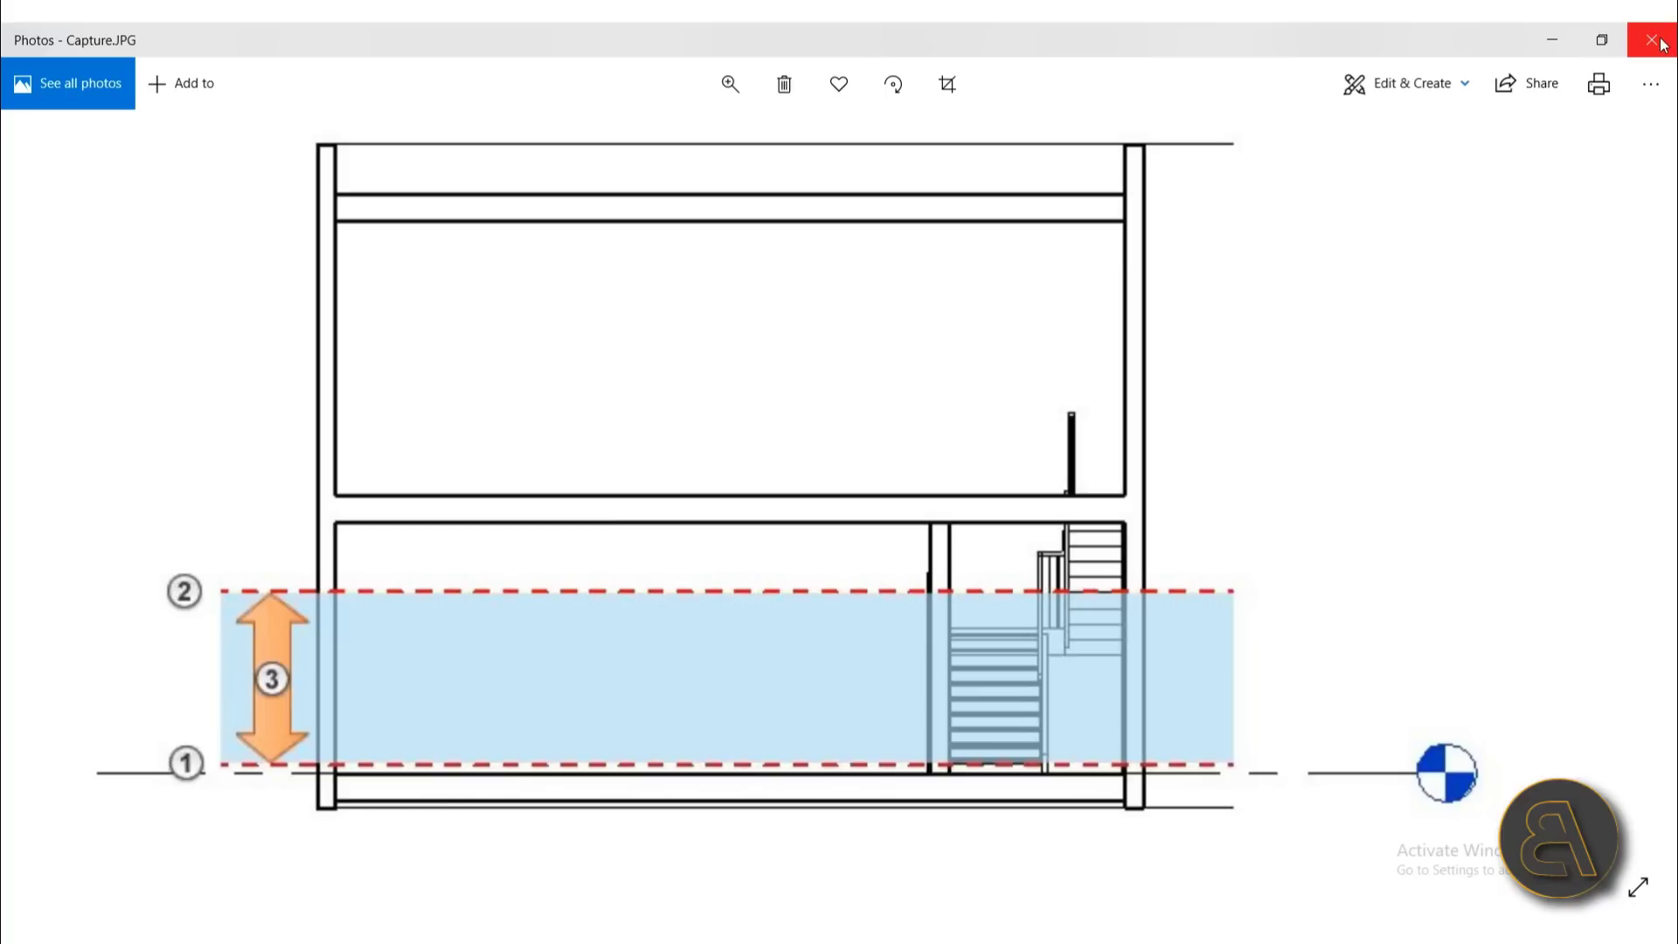
left_click(1552, 40)
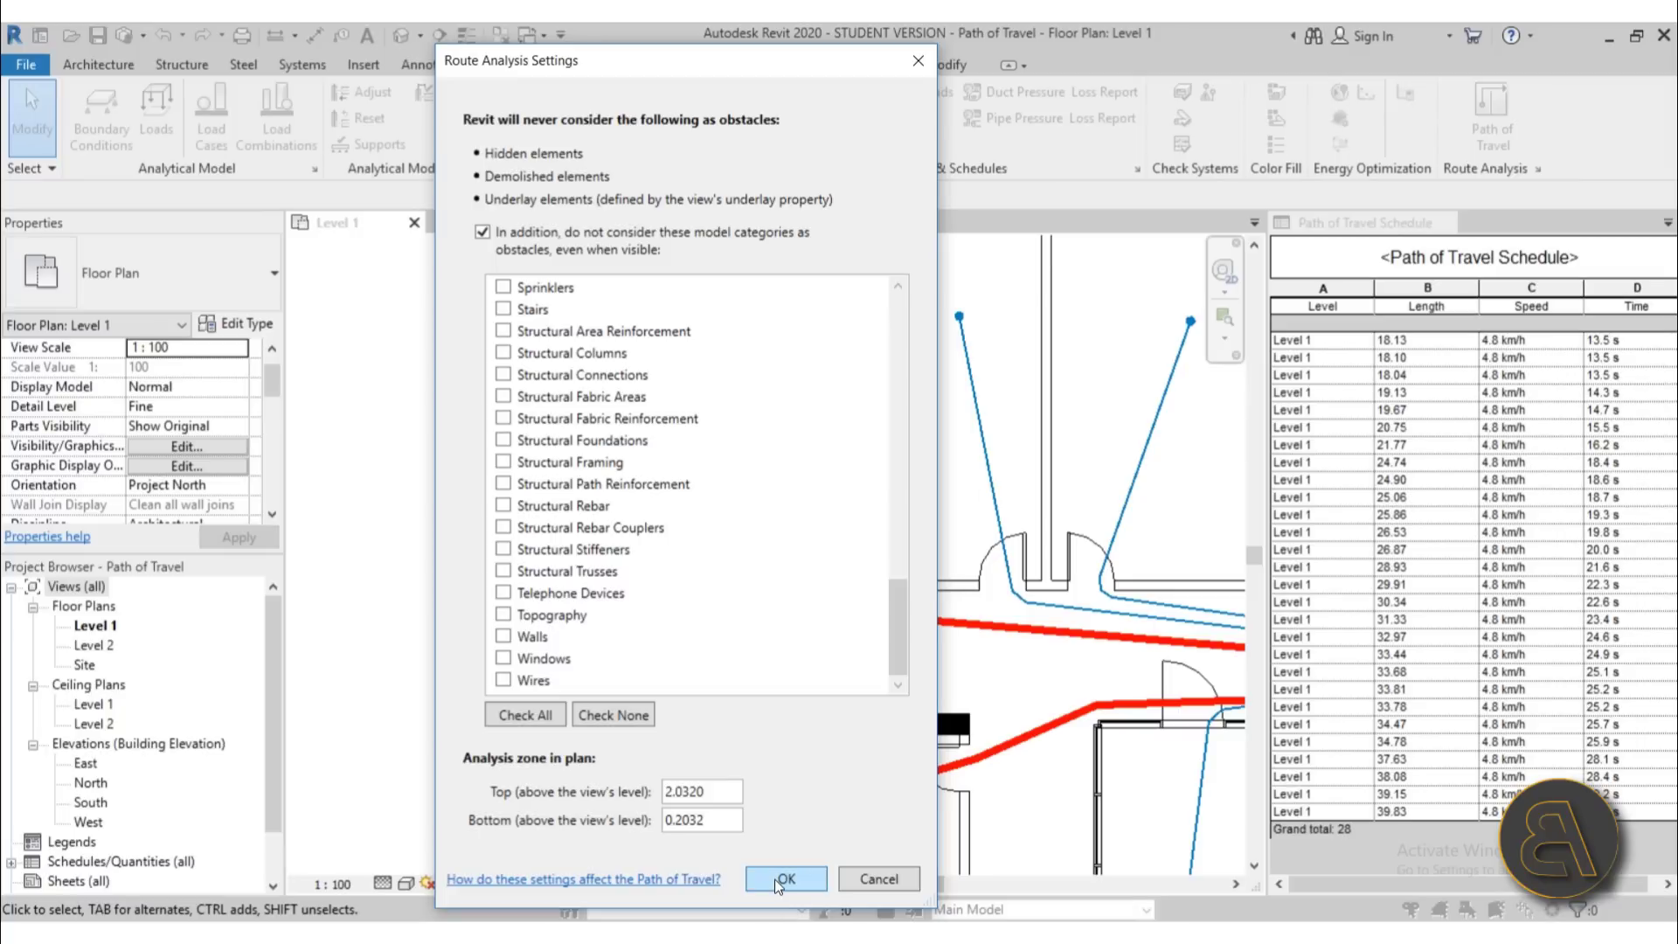
Review the Route Analysis Settings category list and accept it with OK.
scroll(635, 550, "up", 6)
scroll(635, 550, "down", 6)
left_click(786, 879)
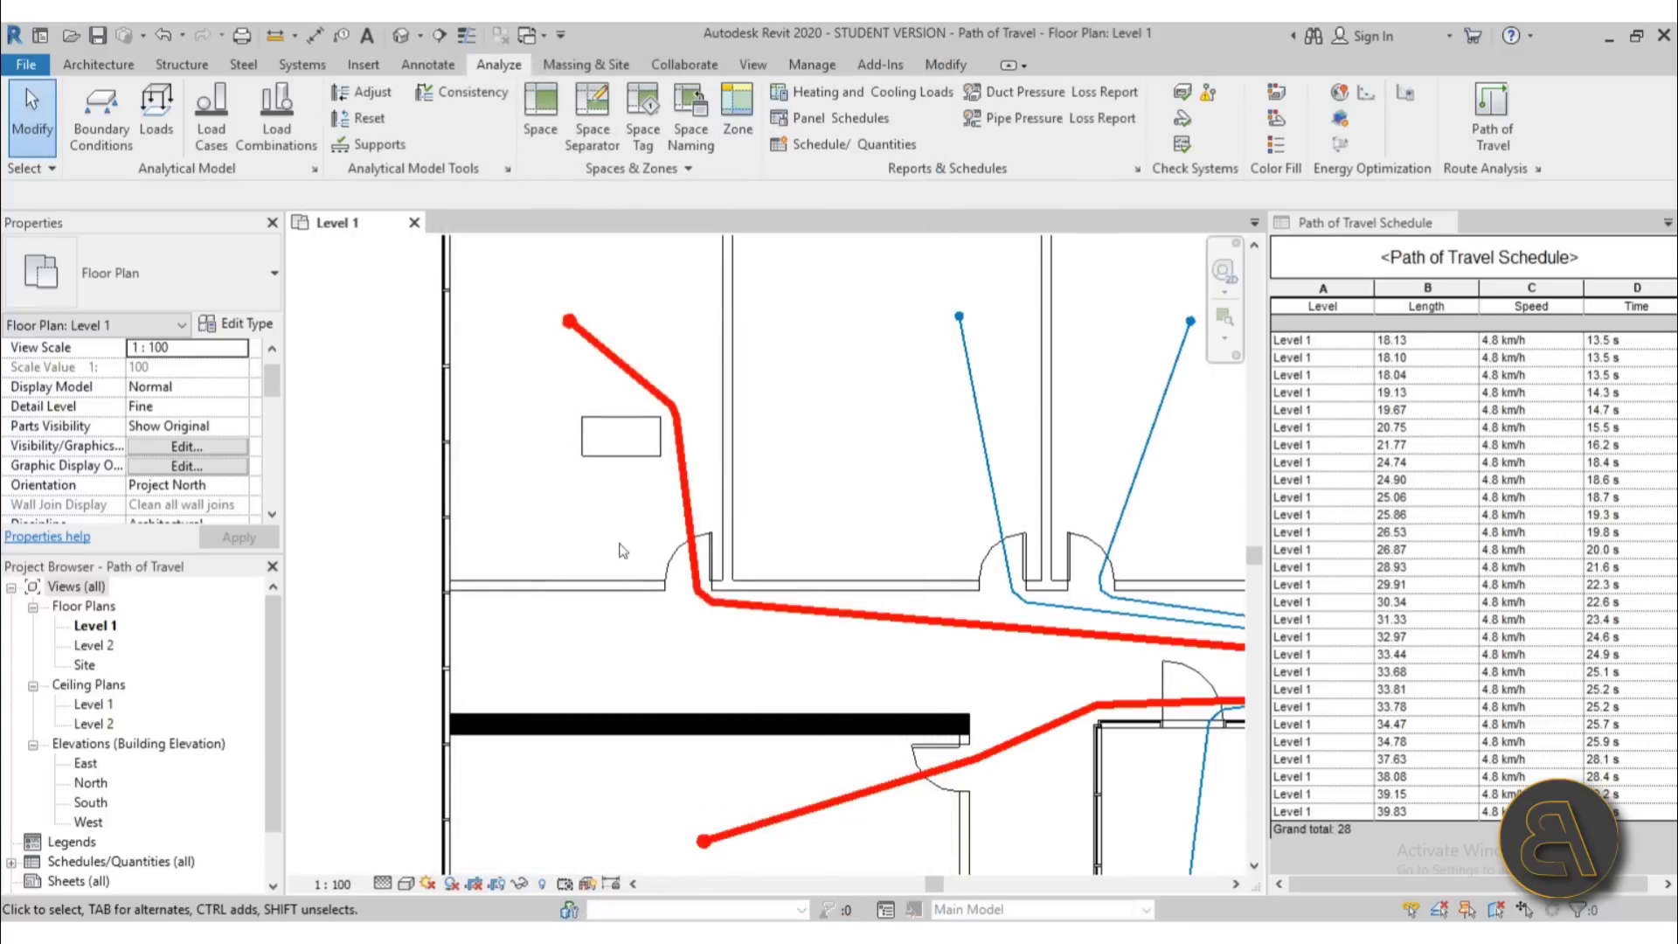
scroll(419, 573, "down", 6)
middle_click_drag(784, 651, 749, 649)
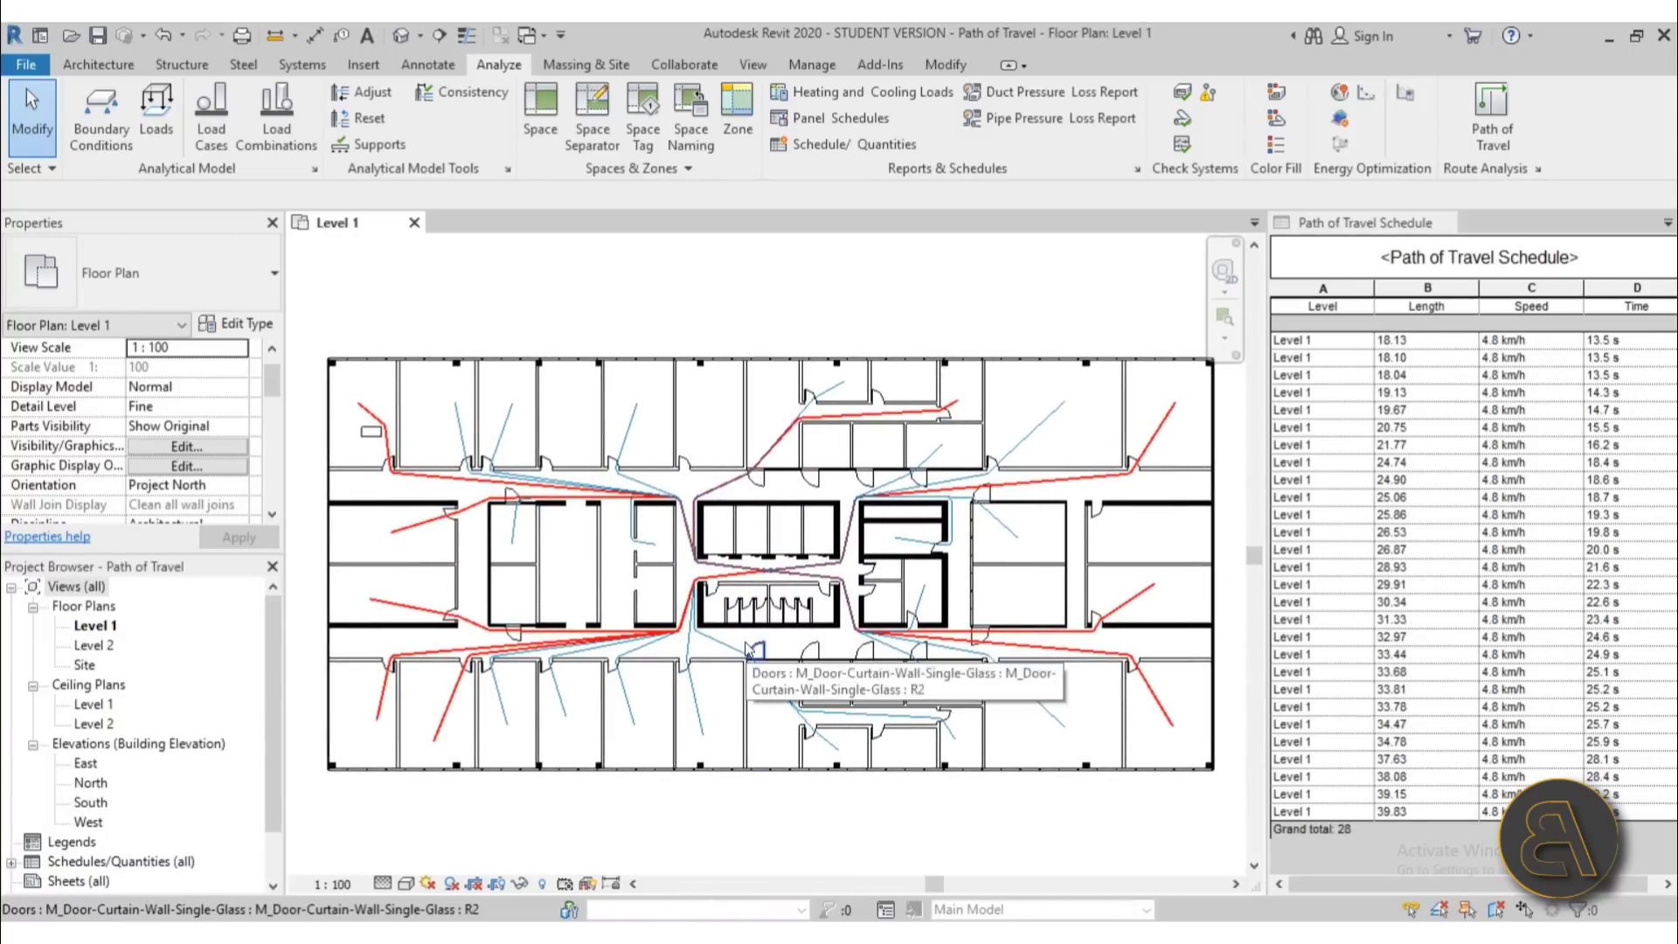